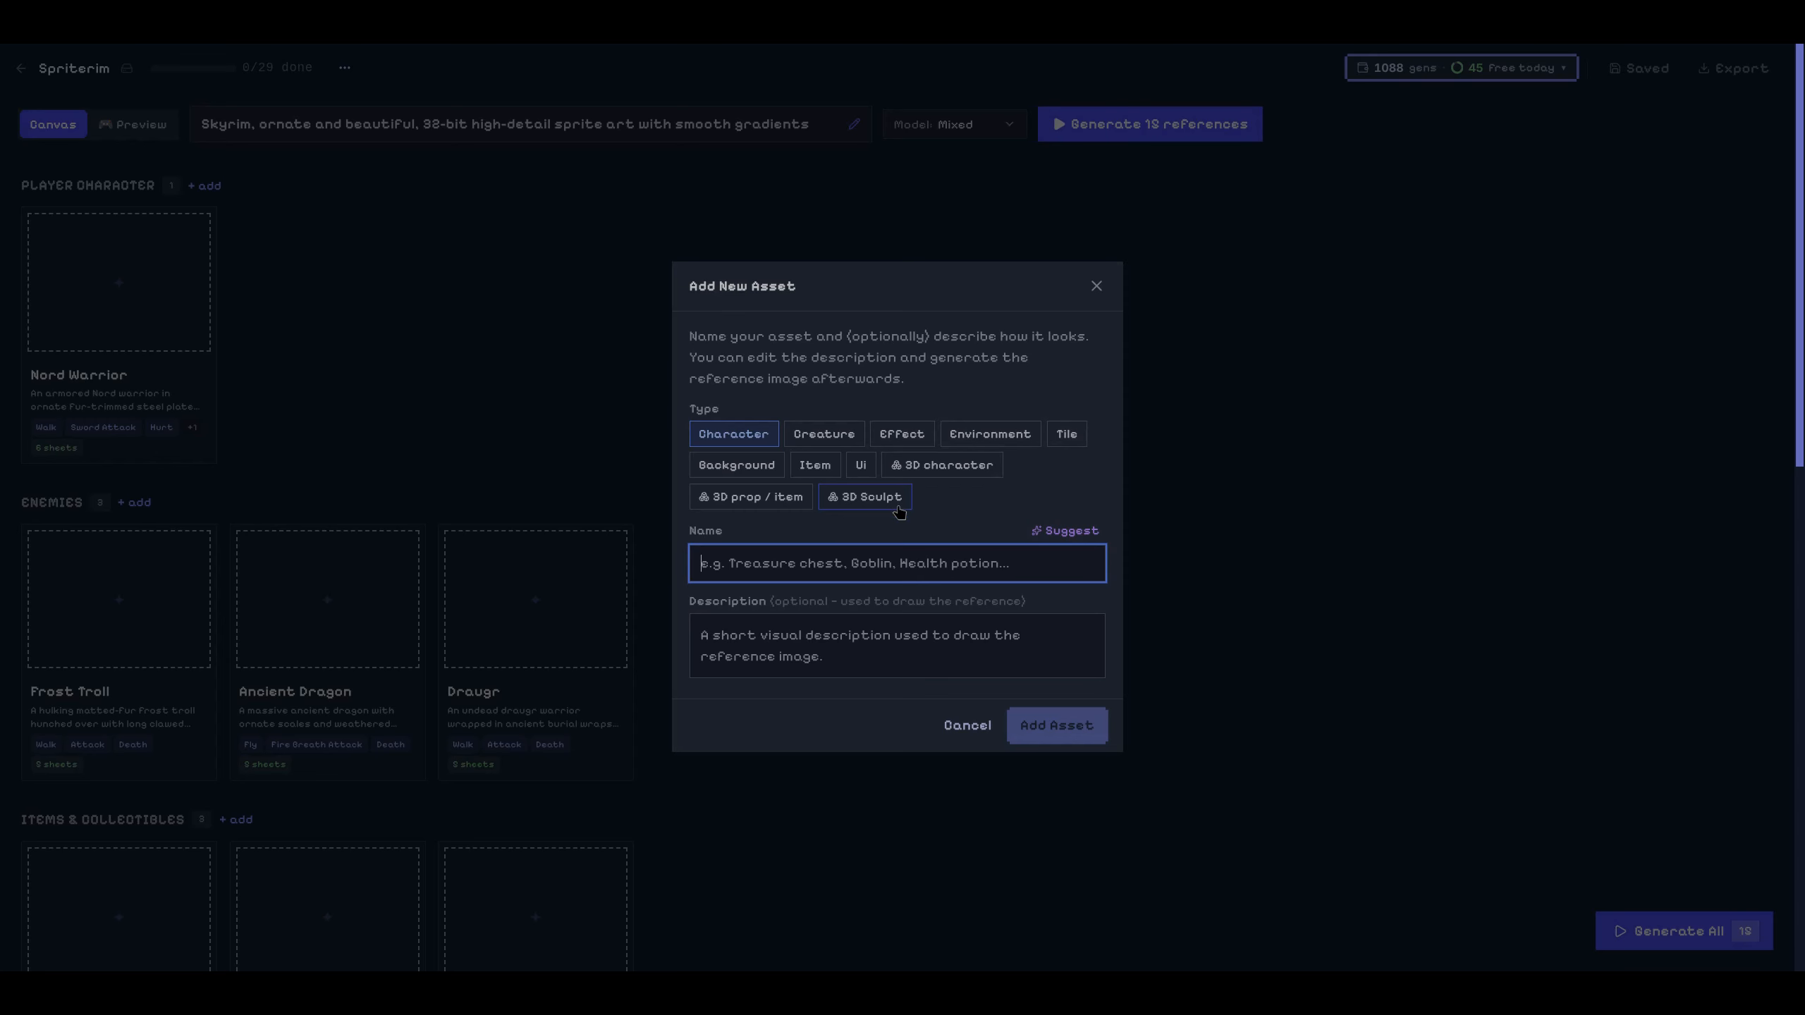
Dismiss the new asset form and generate reference images for all assets in the project.
{"action": "left_click", "coordinate": [373, 325]}
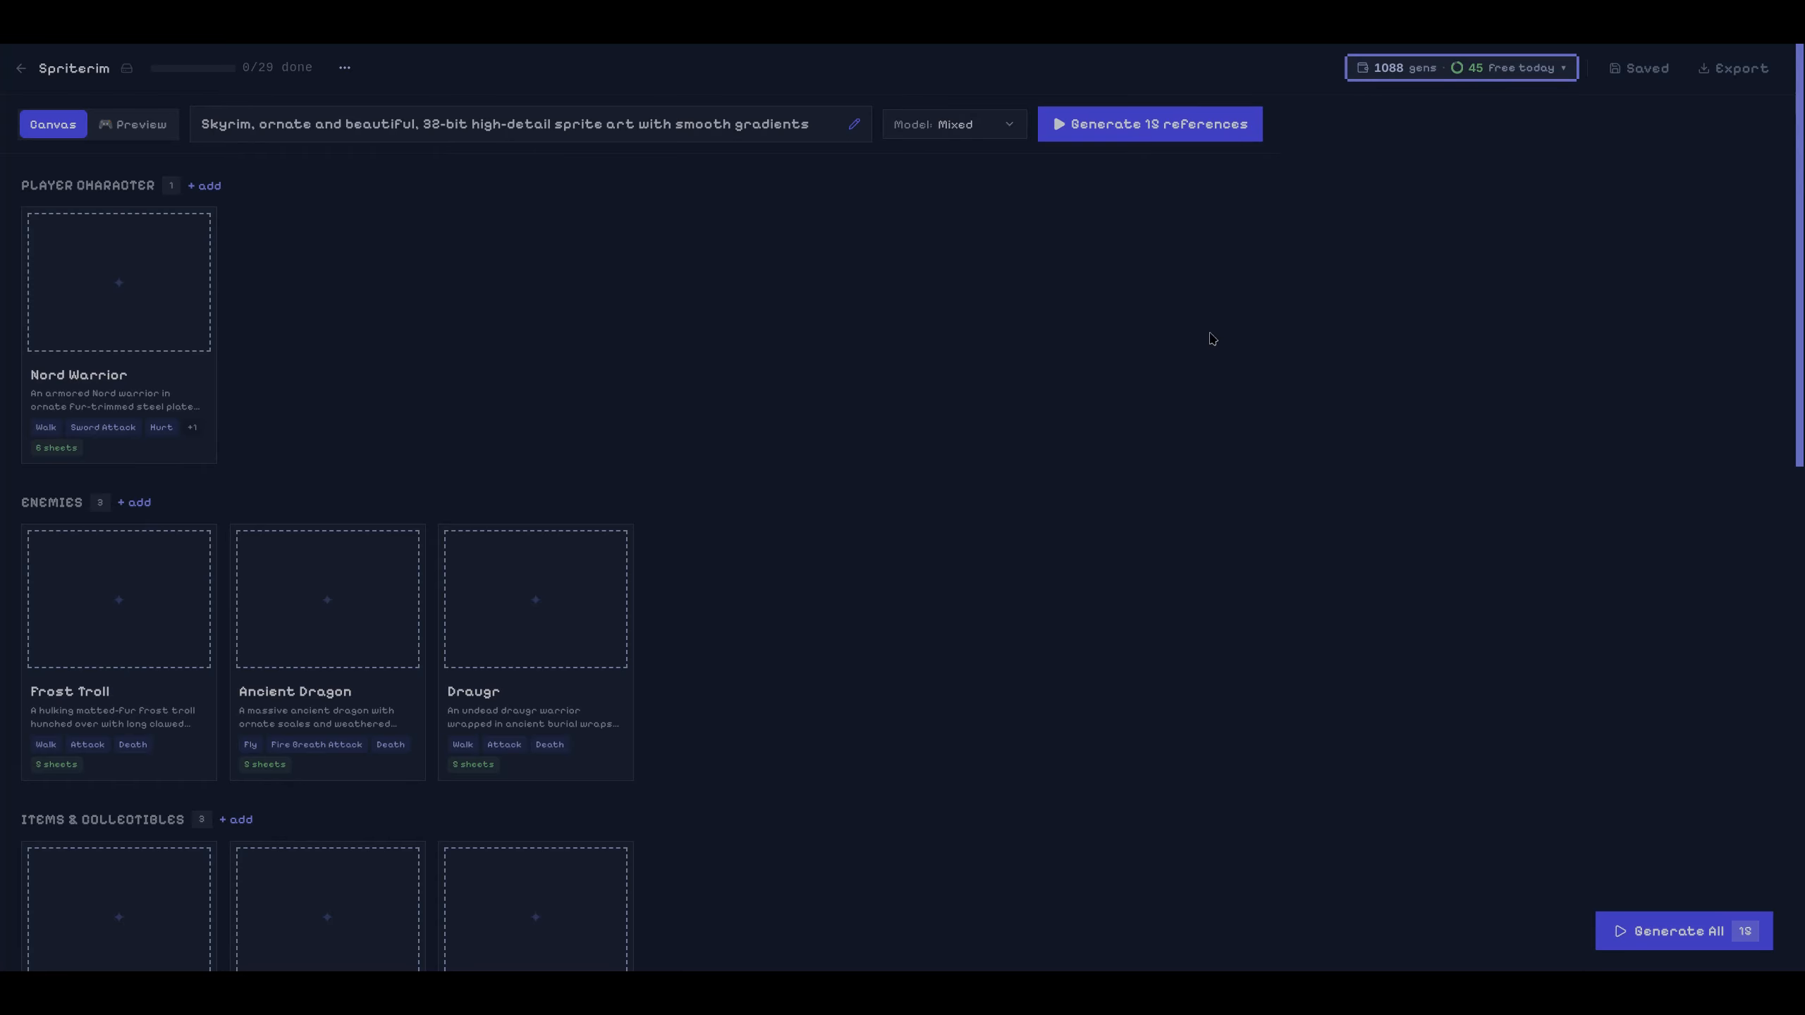
{"action": "left_click", "coordinate": [1187, 135]}
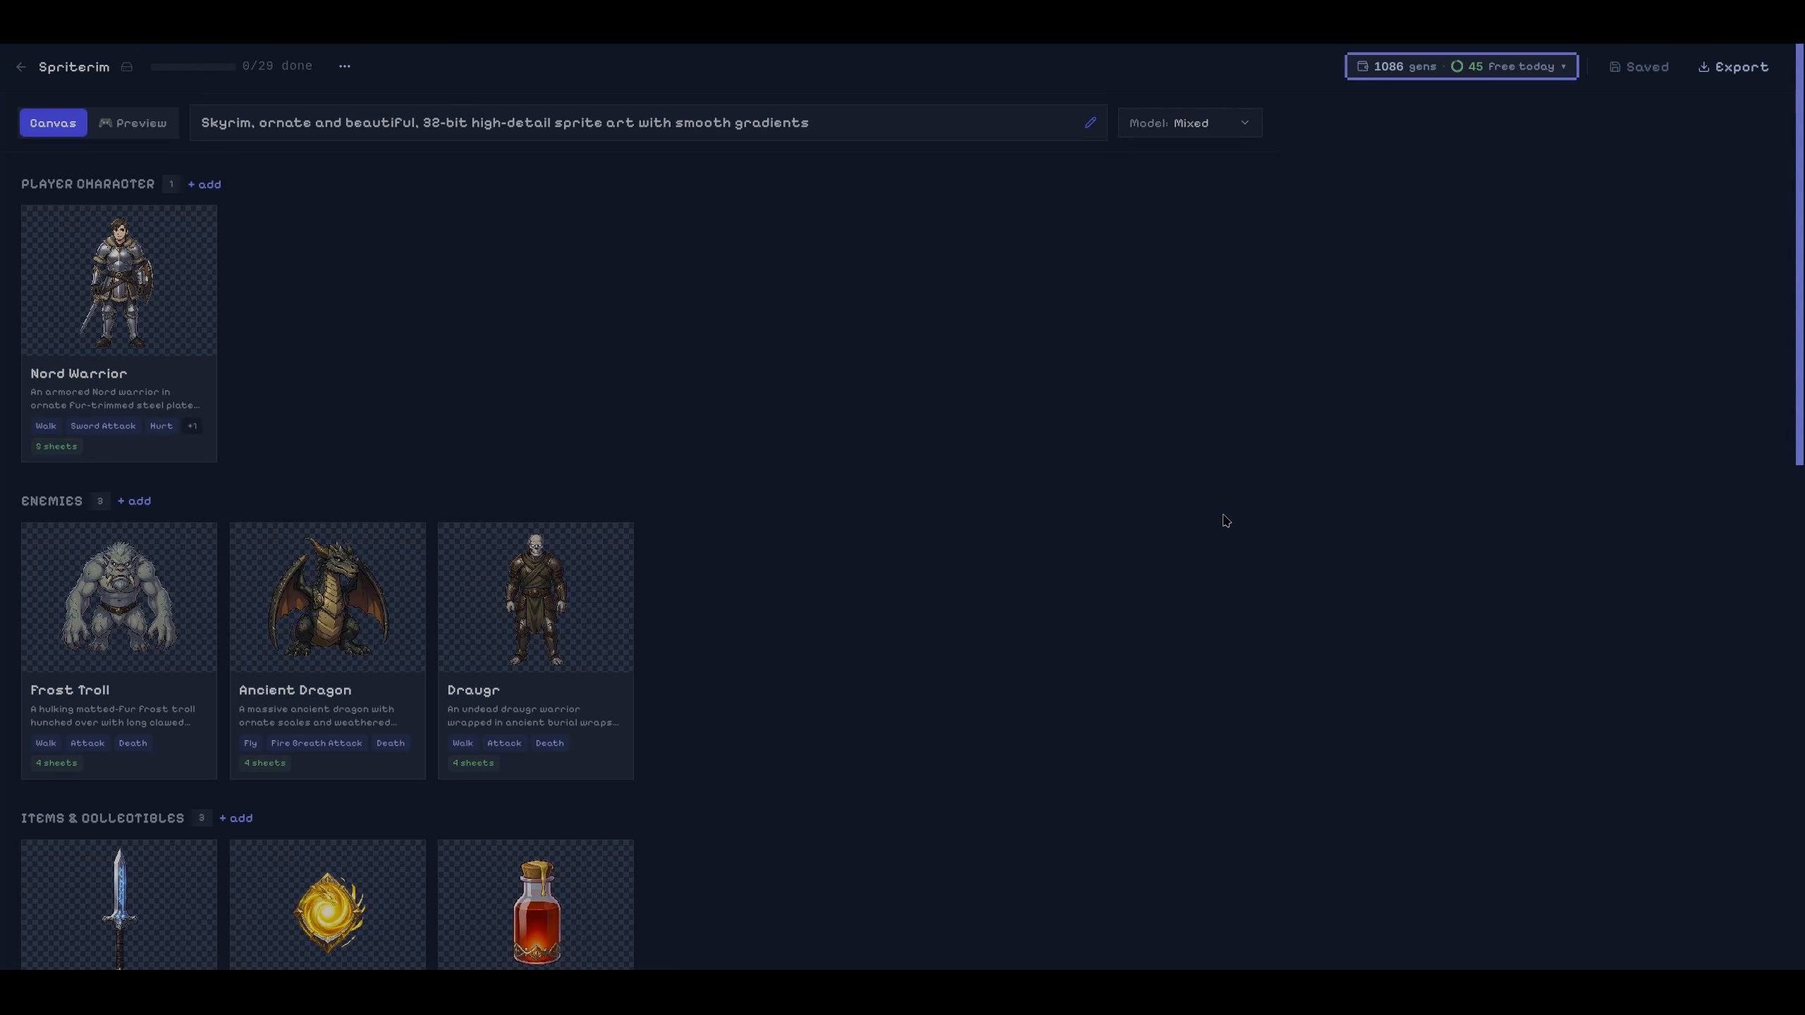
Examine the Nord Warrior's reference image at full size, then return to the canvas.
{"action": "left_click", "coordinate": [142, 321]}
{"action": "left_click", "coordinate": [943, 427]}
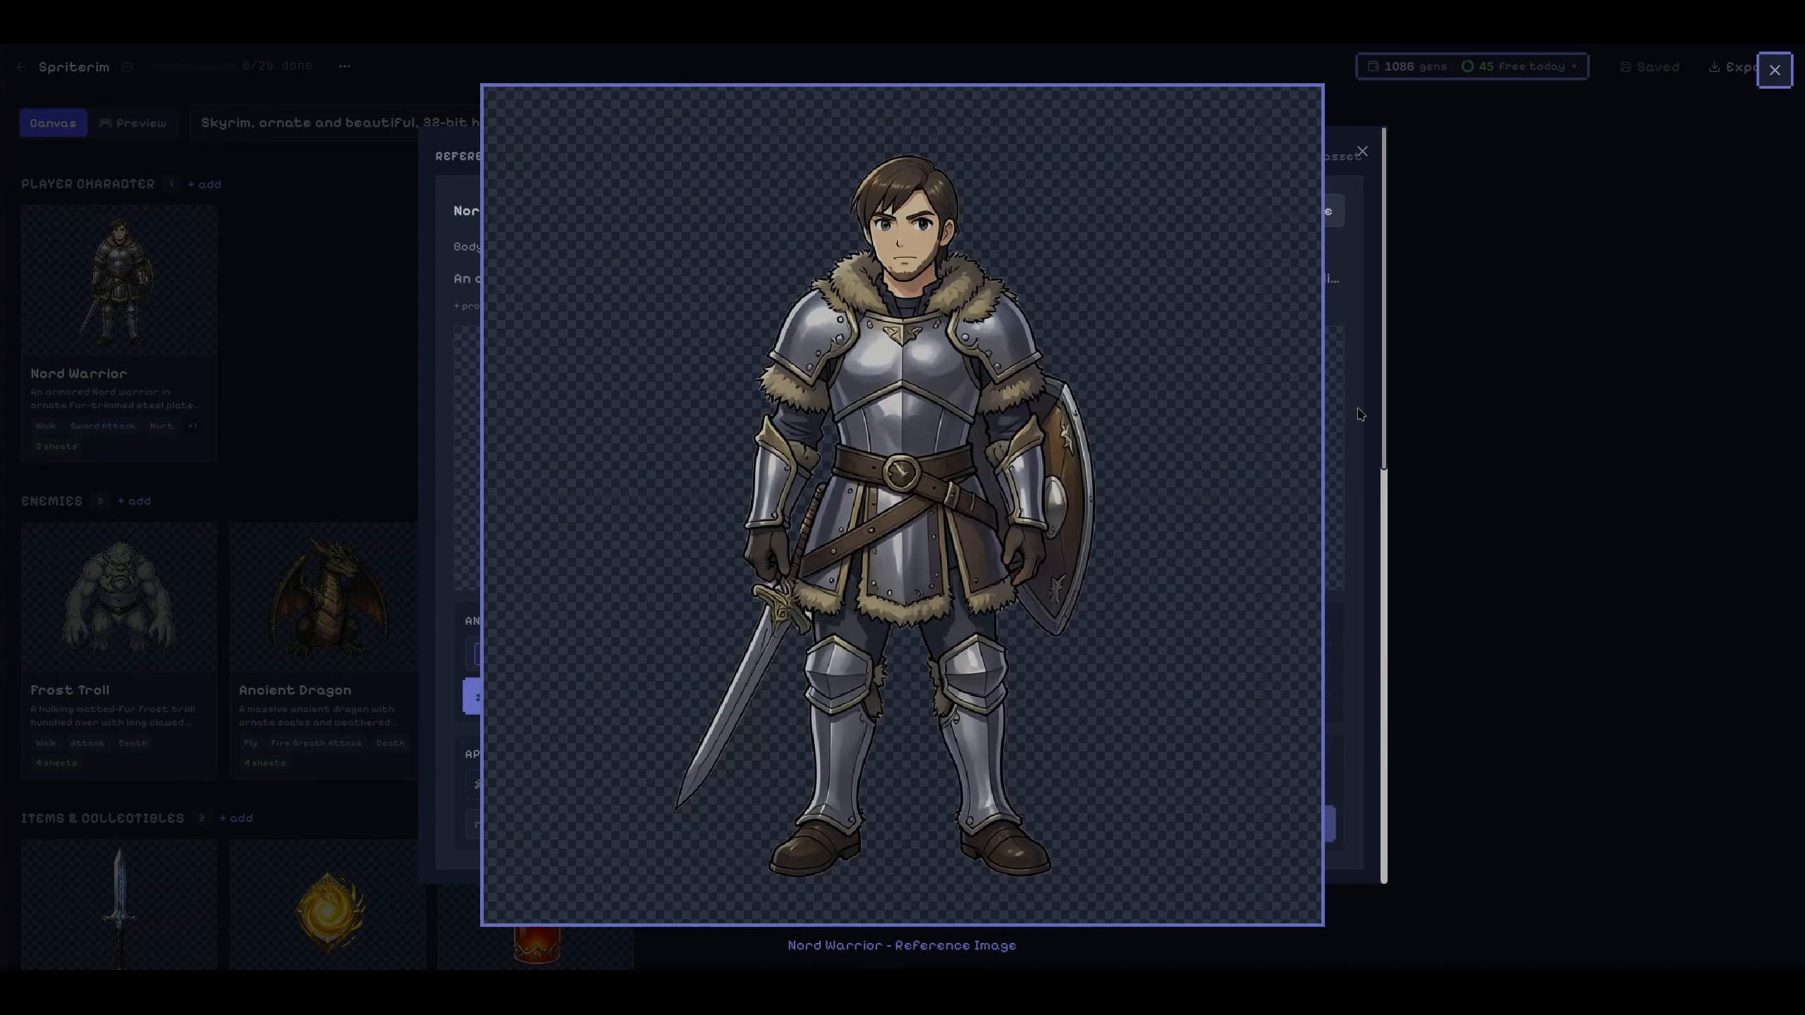
{"action": "left_click", "coordinate": [1518, 430]}
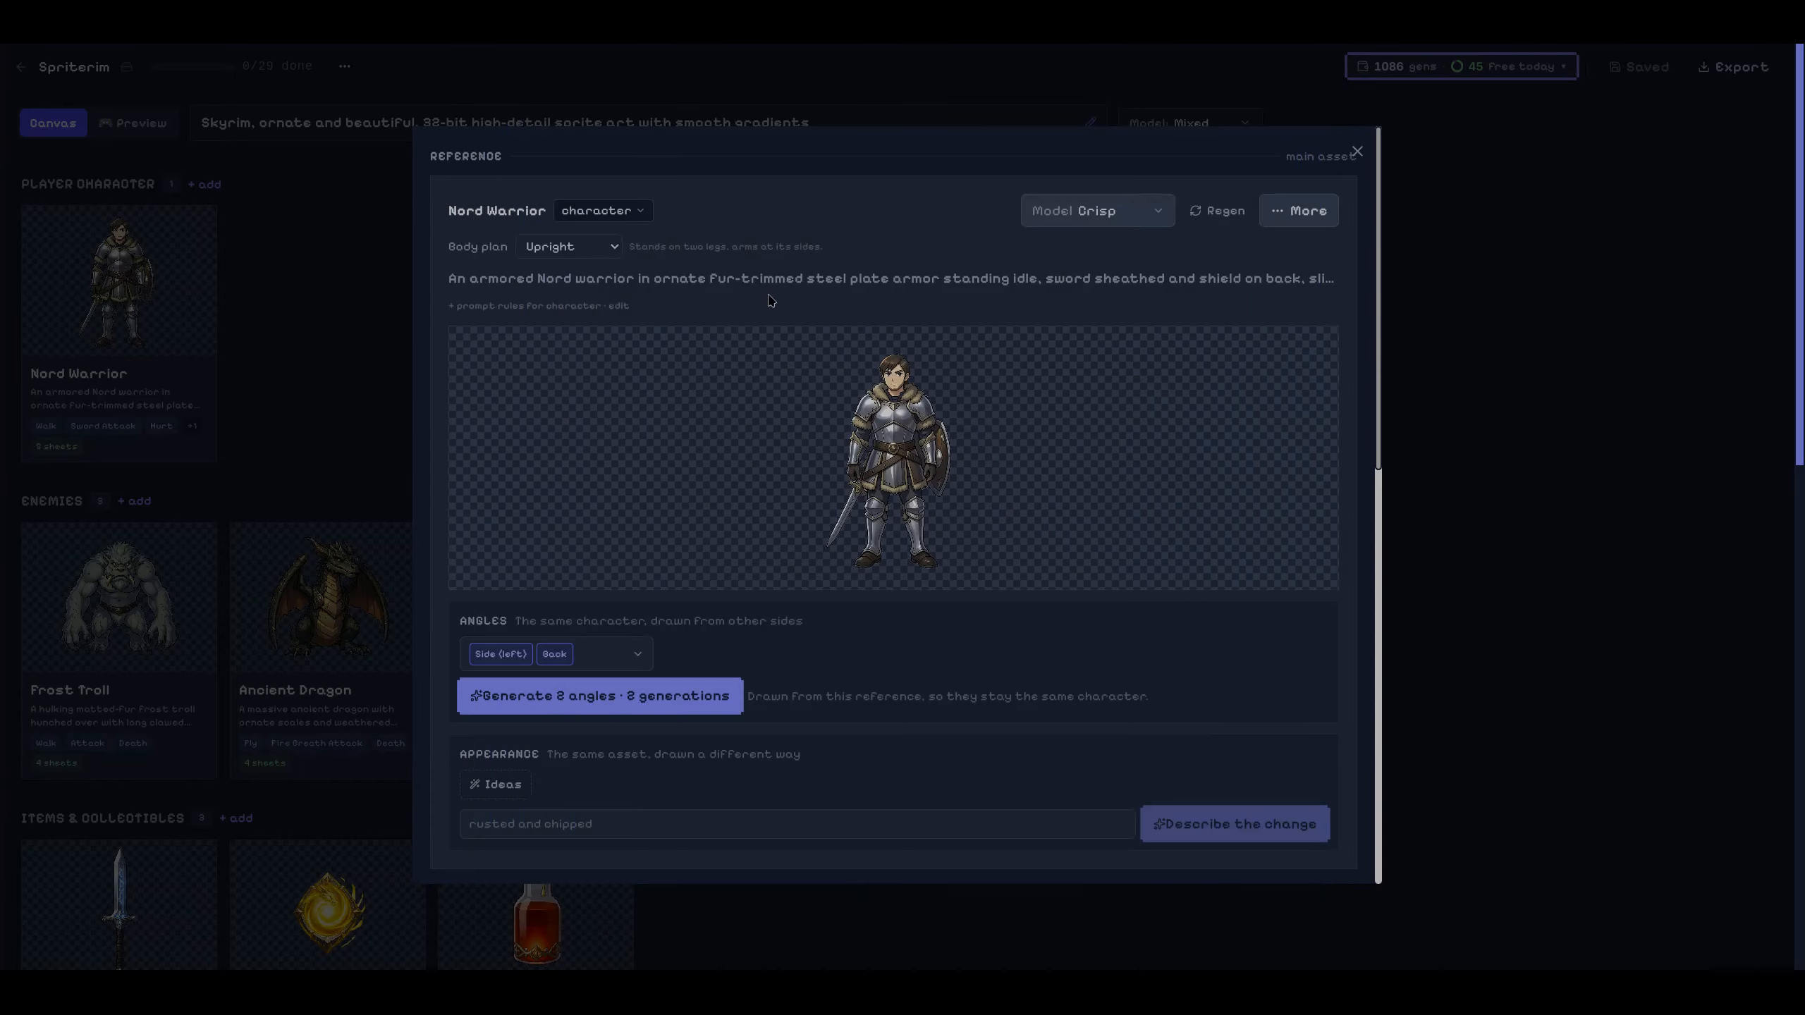
{"action": "left_click", "coordinate": [321, 276]}
Examine the Ancient Dragon's reference image at full size, then return to the canvas.
{"action": "scroll", "coordinate": [321, 276], "scroll_direction": "down", "scroll_amount": 2}
{"action": "scroll", "coordinate": [322, 276], "scroll_direction": "down", "scroll_amount": 3}
{"action": "left_click", "coordinate": [346, 353]}
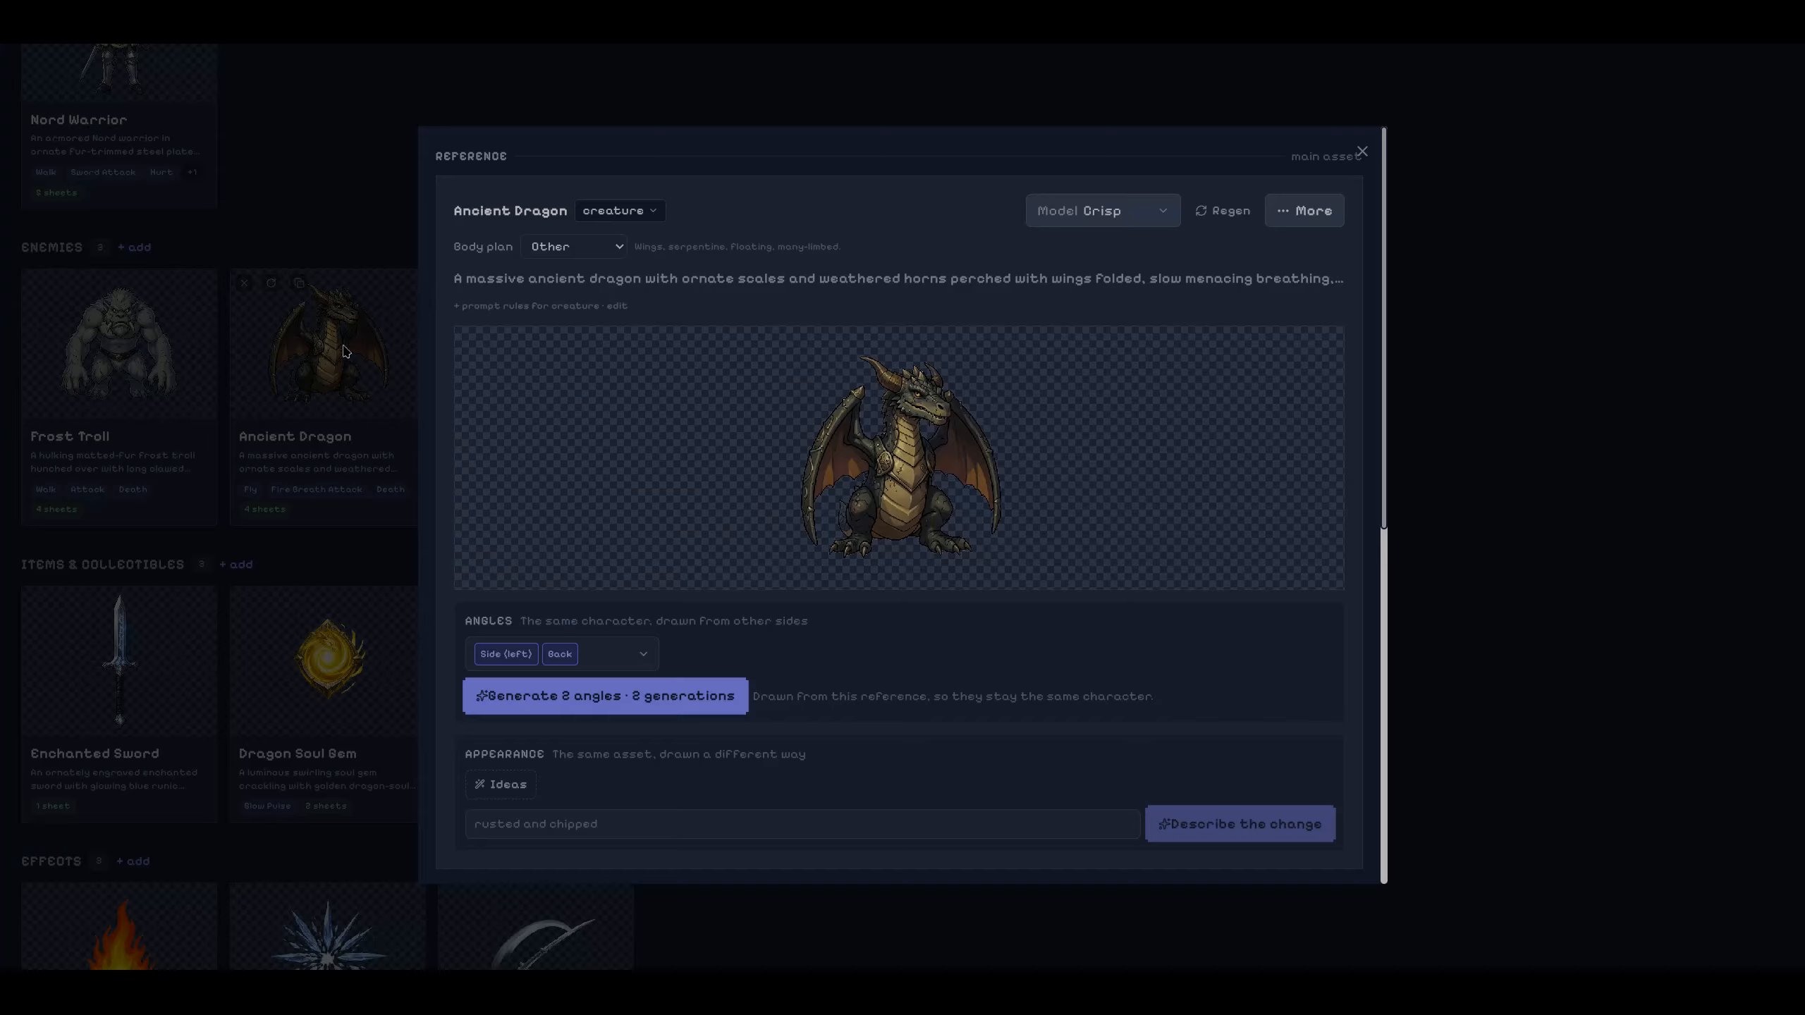
{"action": "left_click", "coordinate": [935, 448]}
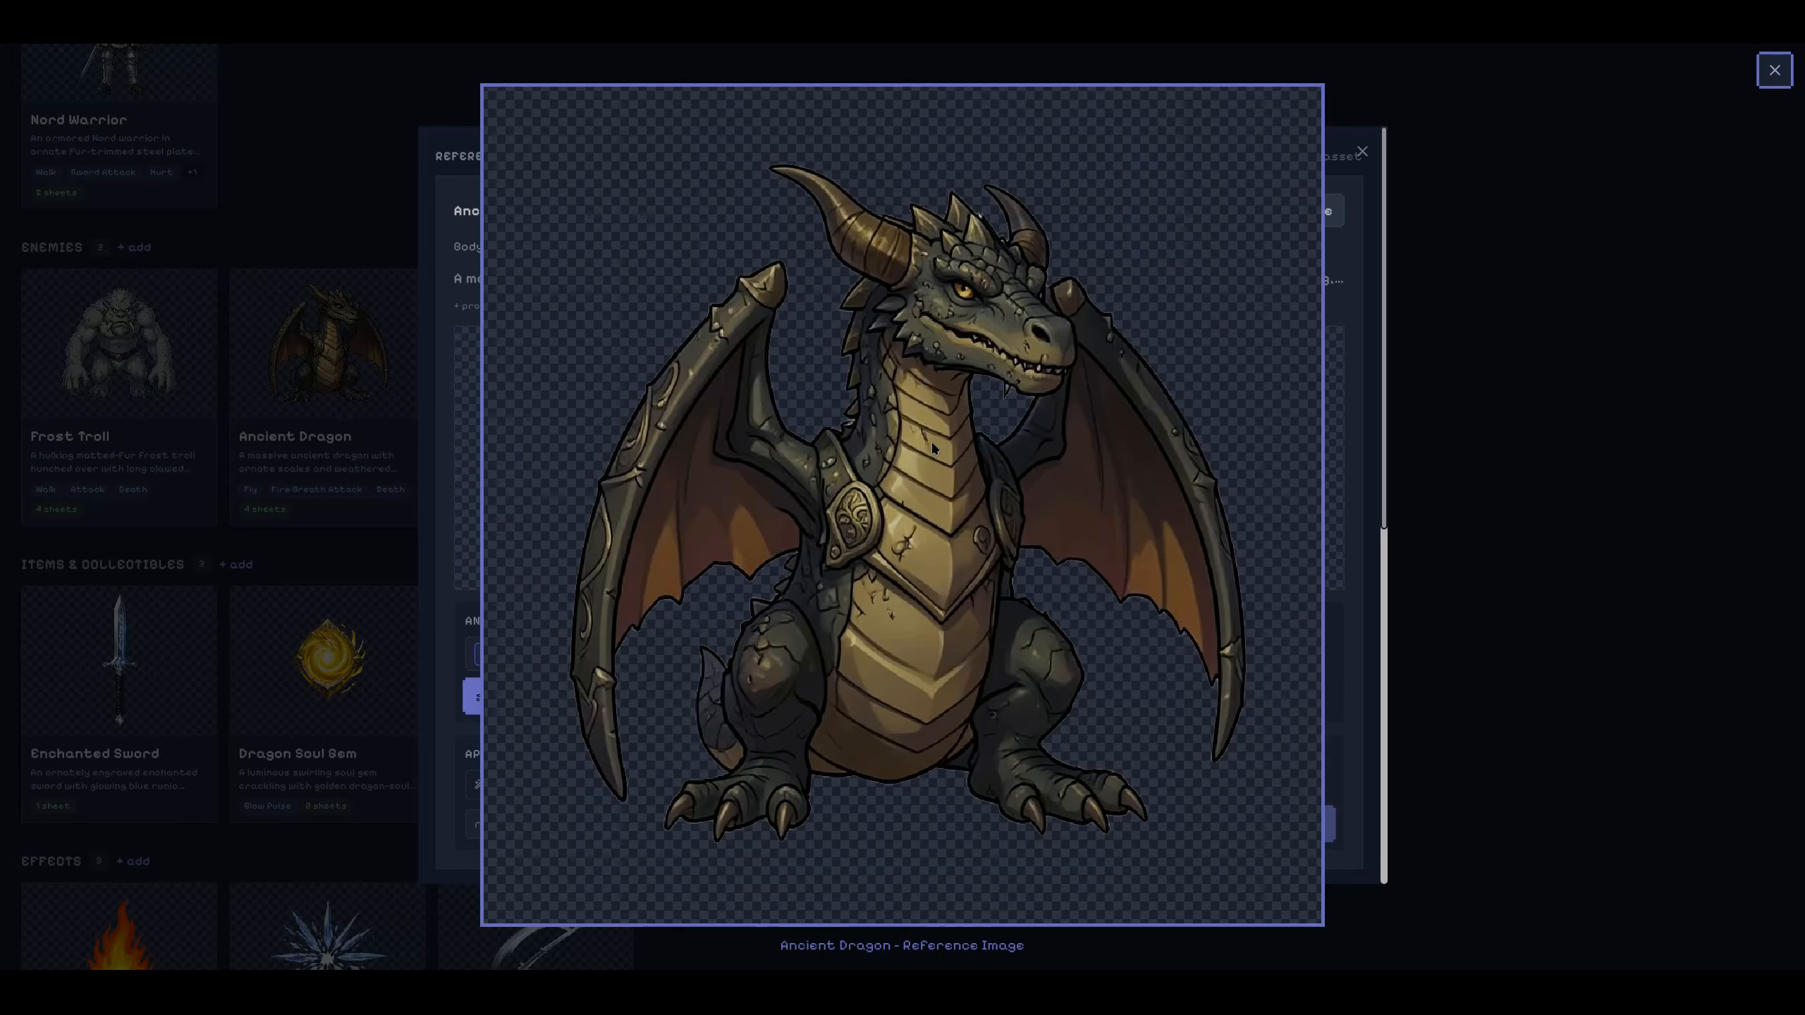
{"action": "left_click", "coordinate": [1519, 459]}
{"action": "left_click", "coordinate": [1432, 462]}
Examine the Snowy Mountain Vista background's layers and look over the generated tiles, effects, items and enemies.
{"action": "scroll", "coordinate": [956, 481], "scroll_direction": "down", "scroll_amount": 10}
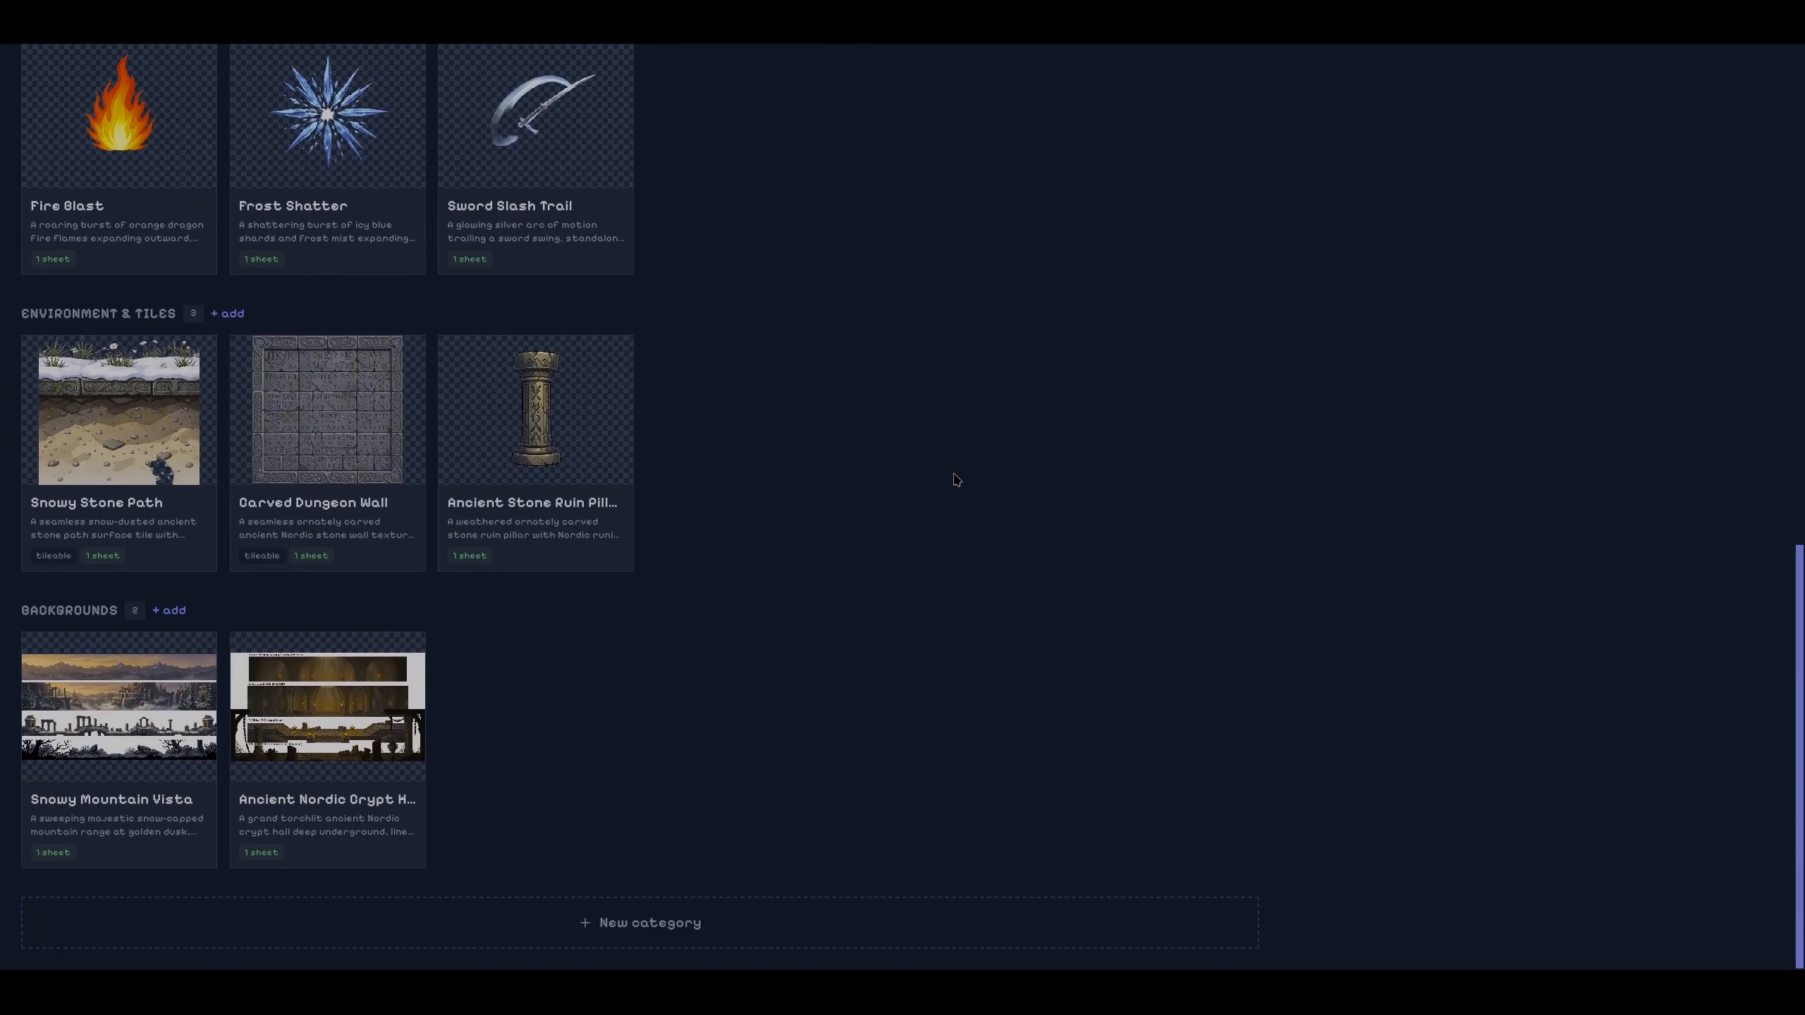
{"action": "left_click", "coordinate": [93, 720]}
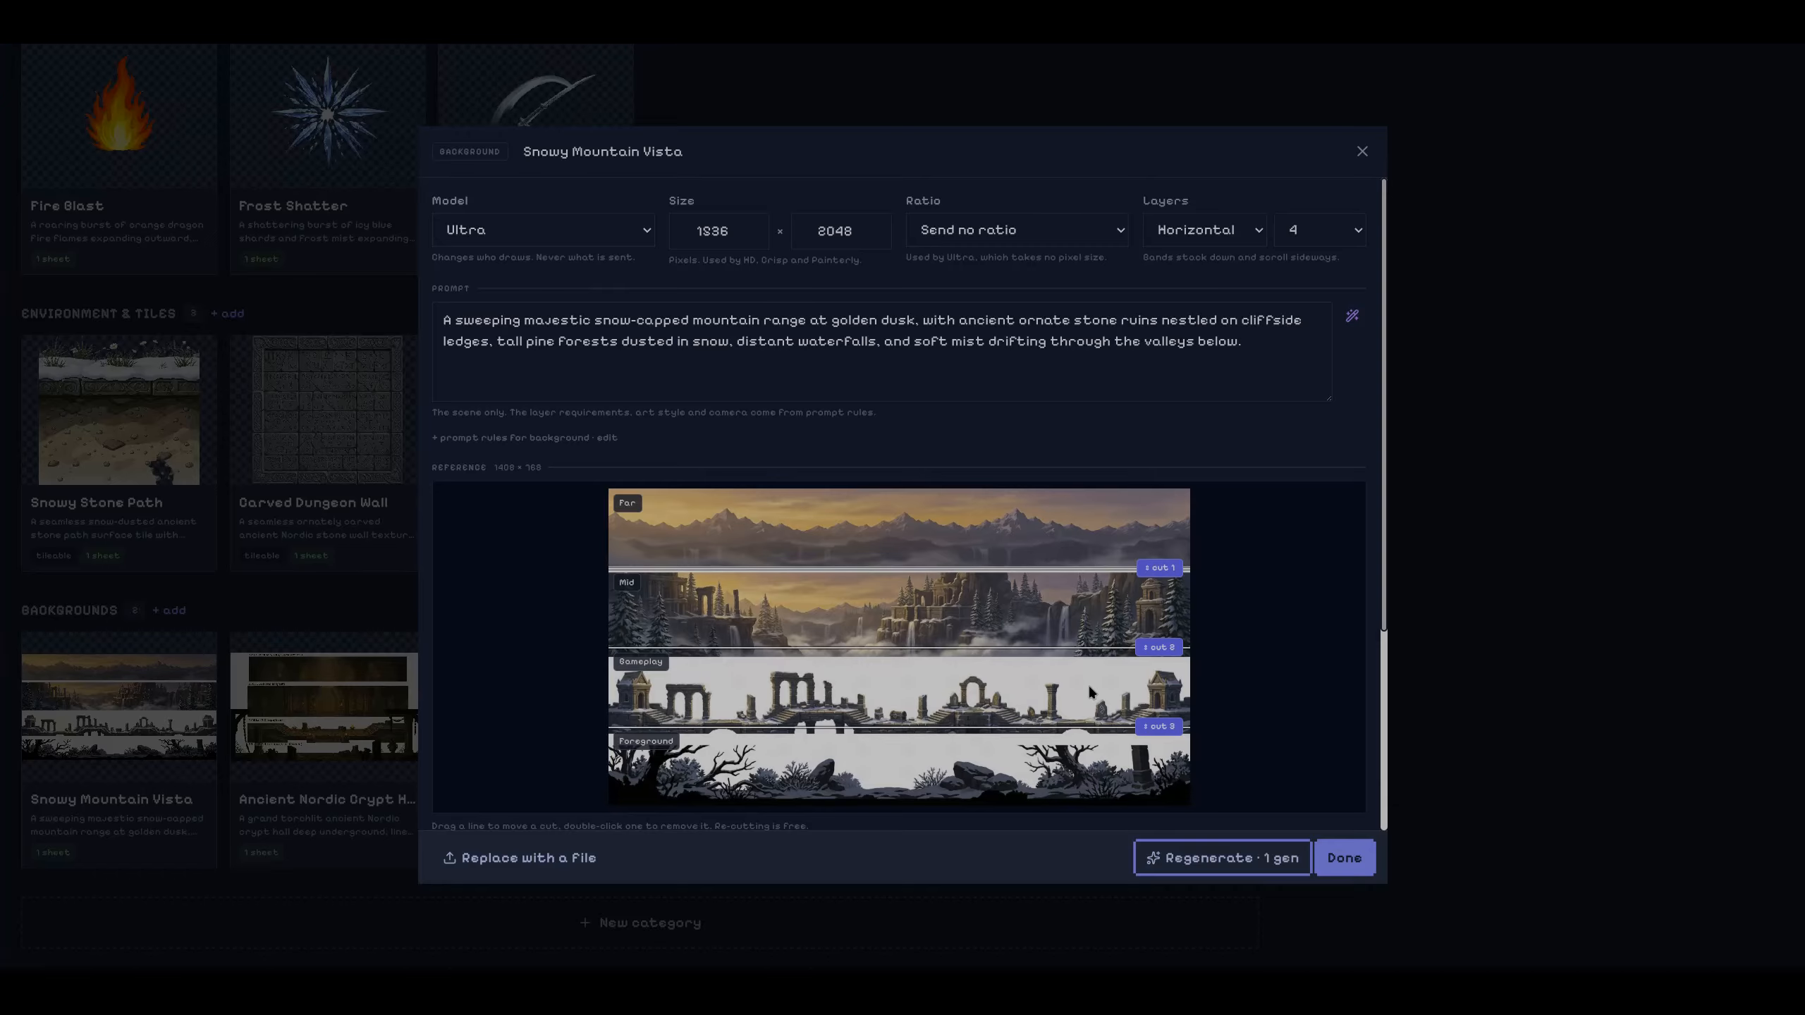
{"action": "left_click", "coordinate": [398, 595]}
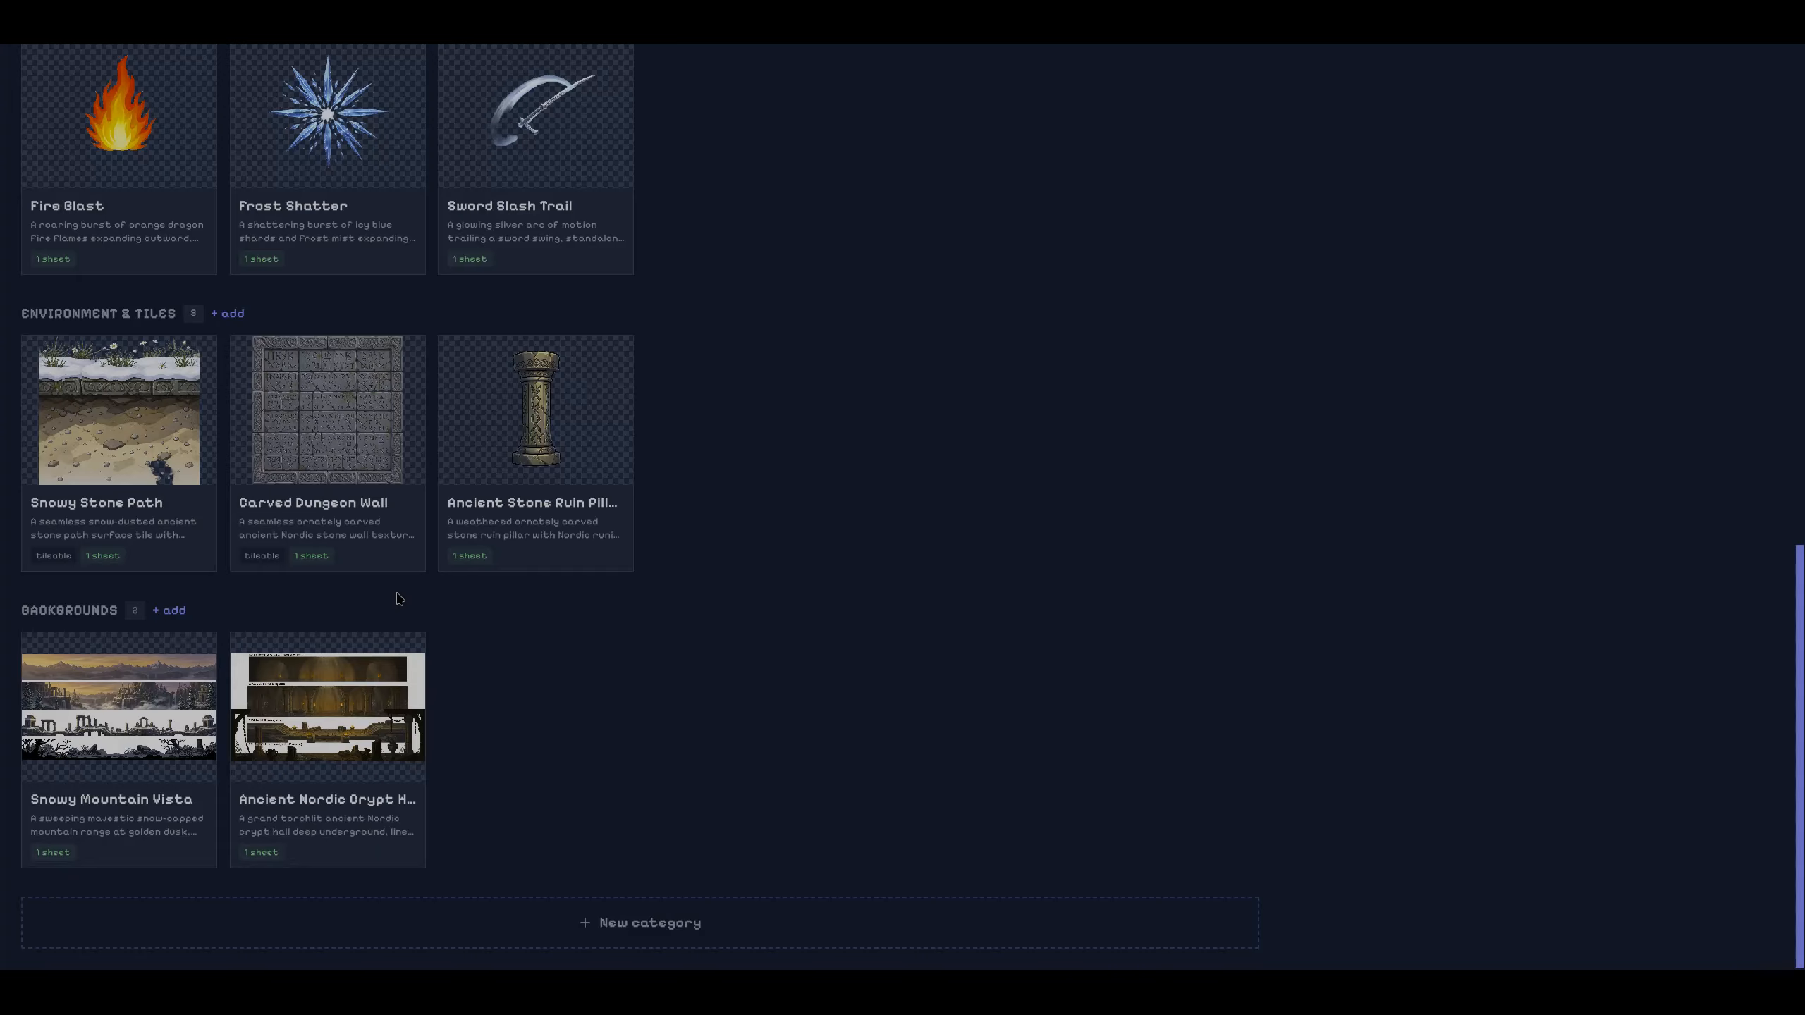
{"action": "scroll", "coordinate": [173, 585], "scroll_direction": "up", "scroll_amount": 1}
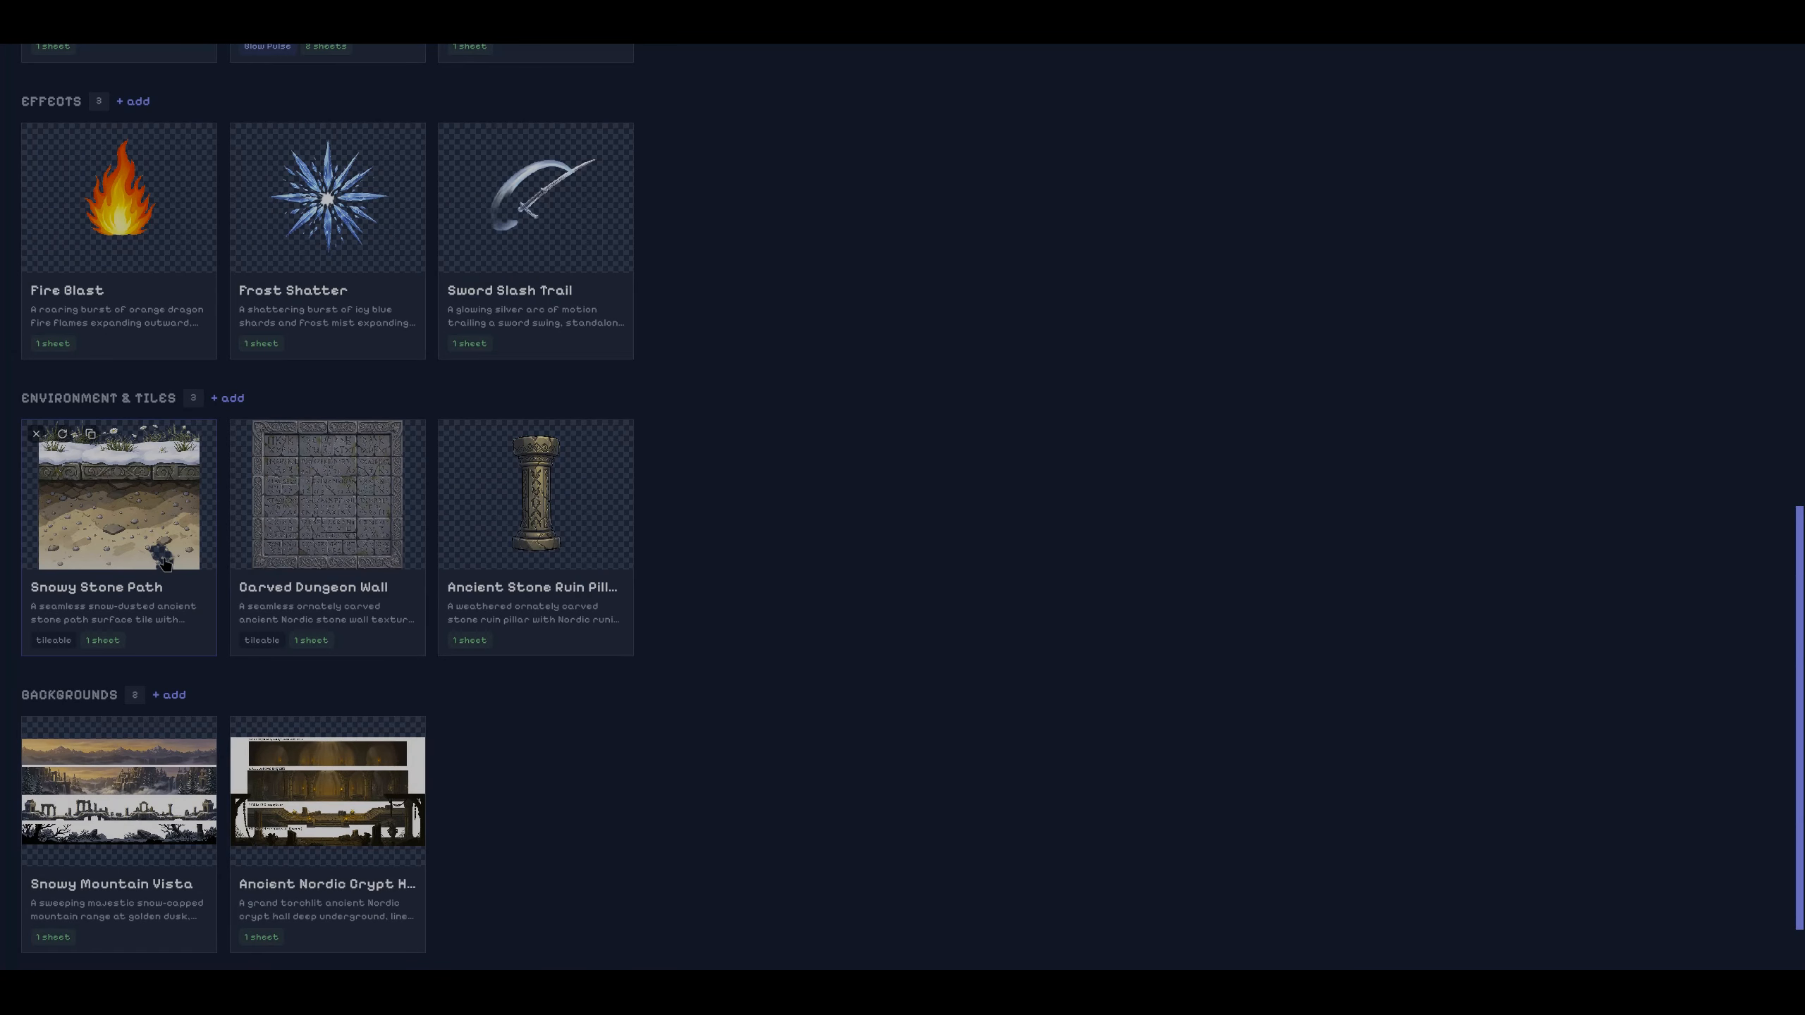
{"action": "scroll", "coordinate": [179, 503], "scroll_direction": "up", "scroll_amount": 2}
{"action": "scroll", "coordinate": [179, 503], "scroll_direction": "up", "scroll_amount": 10}
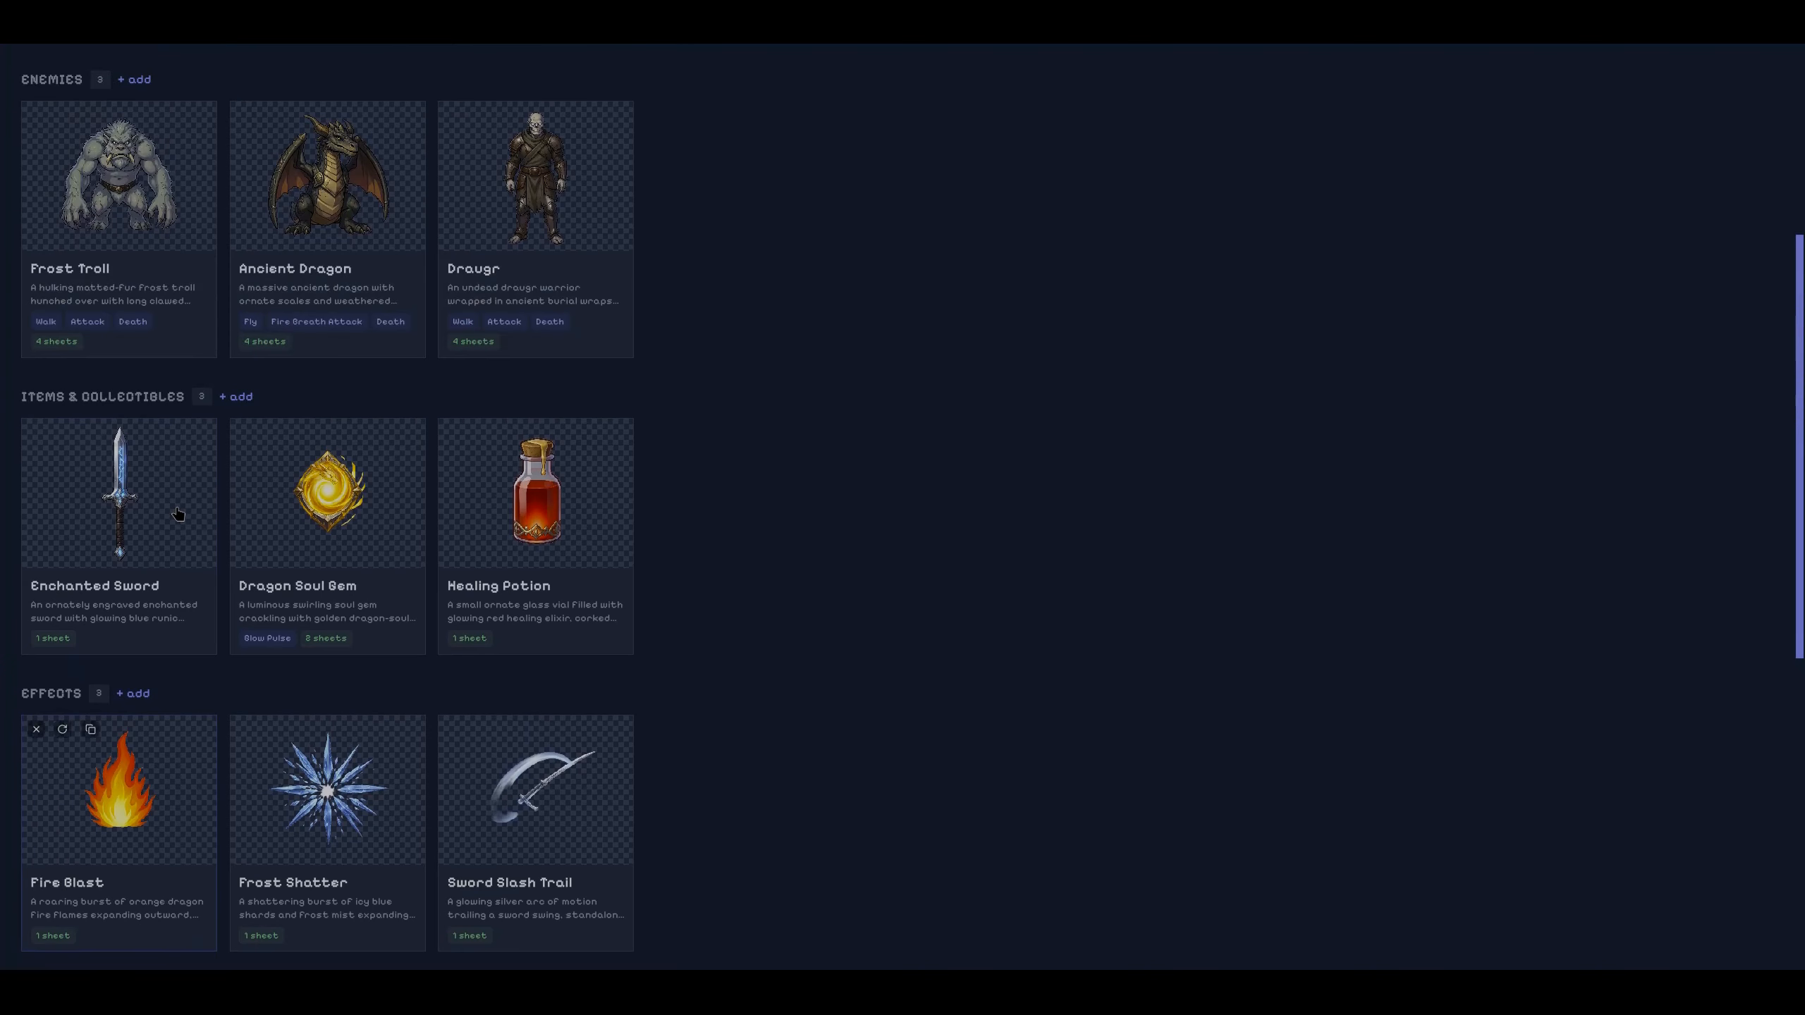
Regenerate the reference image of the Snowy Stone Path tile and return to the canvas.
{"action": "scroll", "coordinate": [197, 510], "scroll_direction": "down", "scroll_amount": 10}
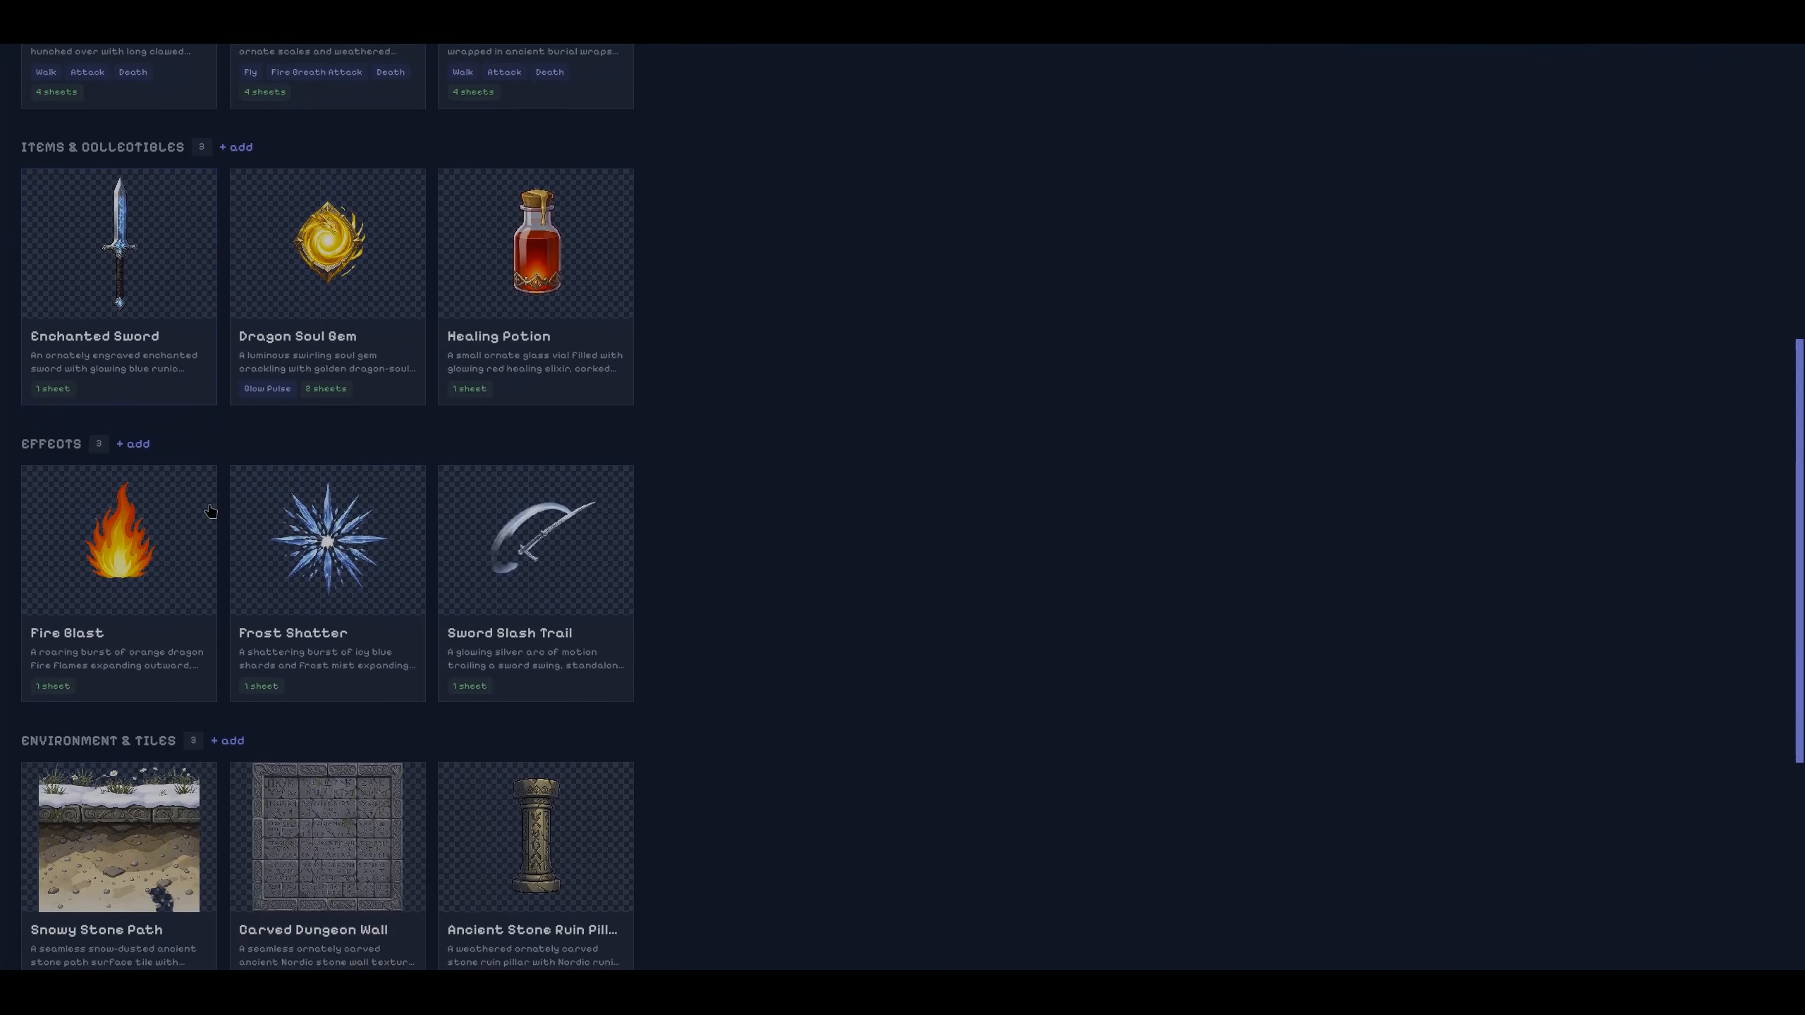
{"action": "left_click", "coordinate": [128, 646]}
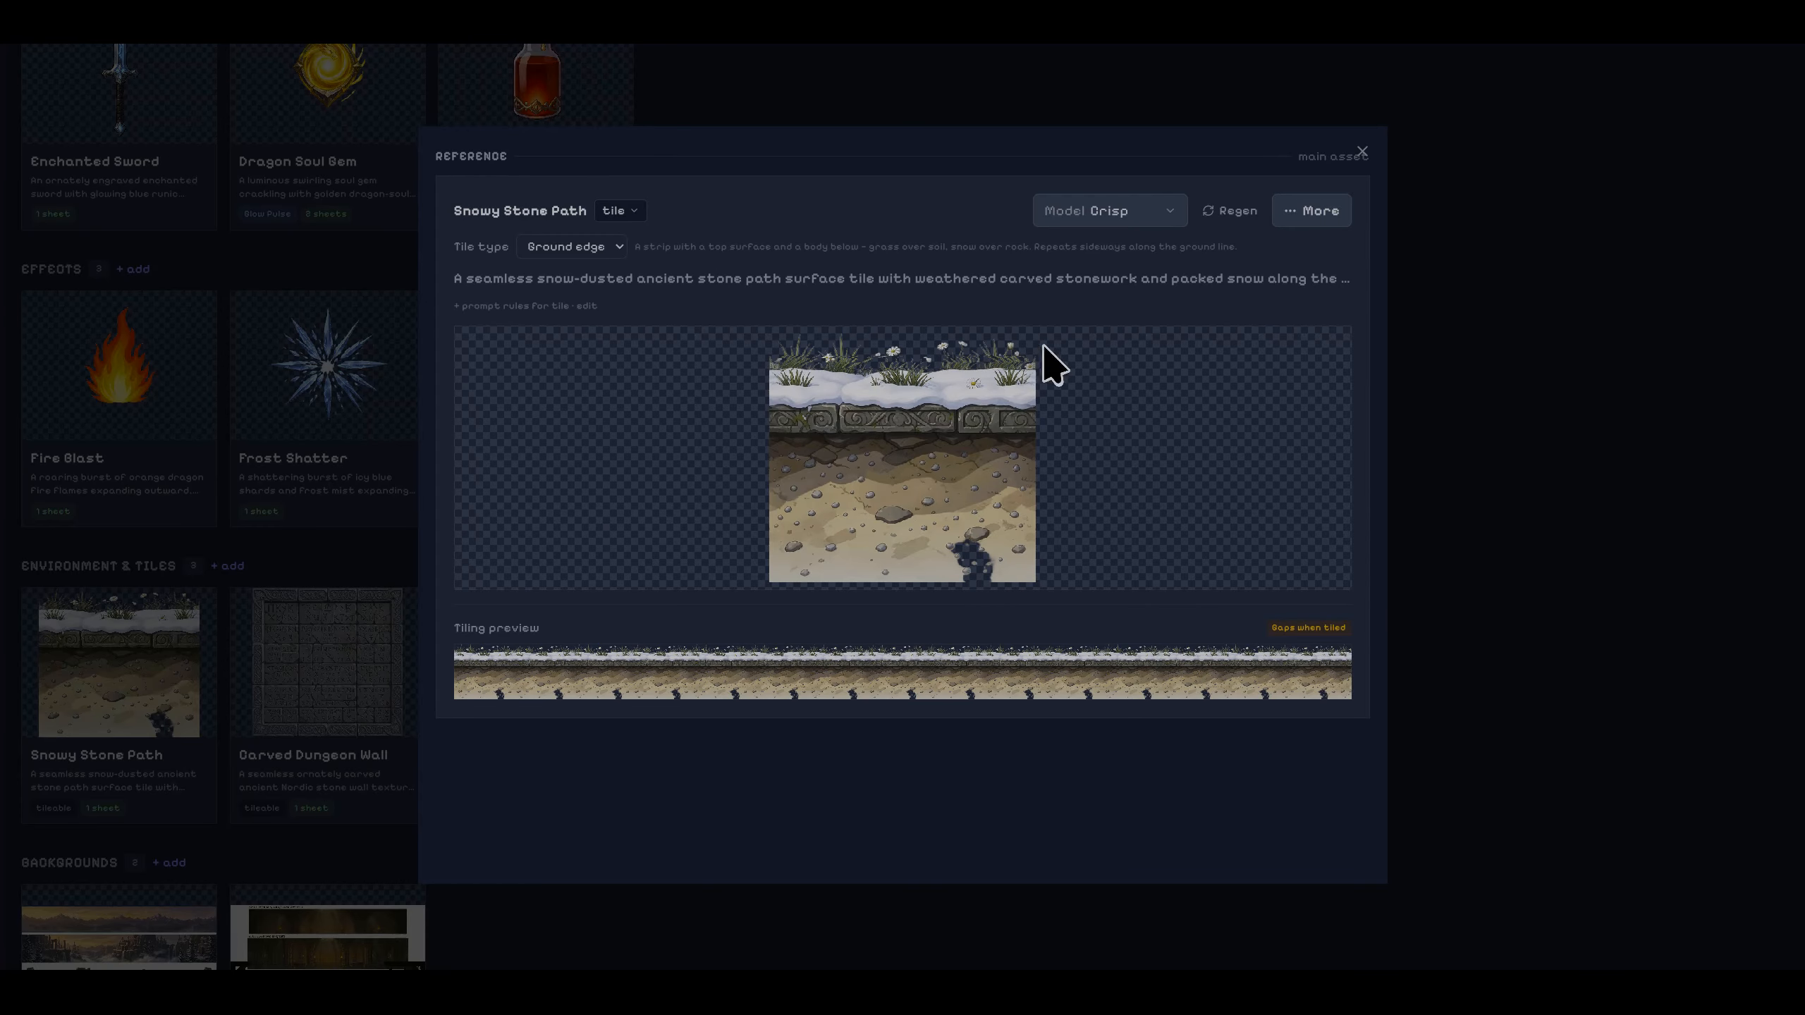
{"action": "left_click", "coordinate": [1239, 213]}
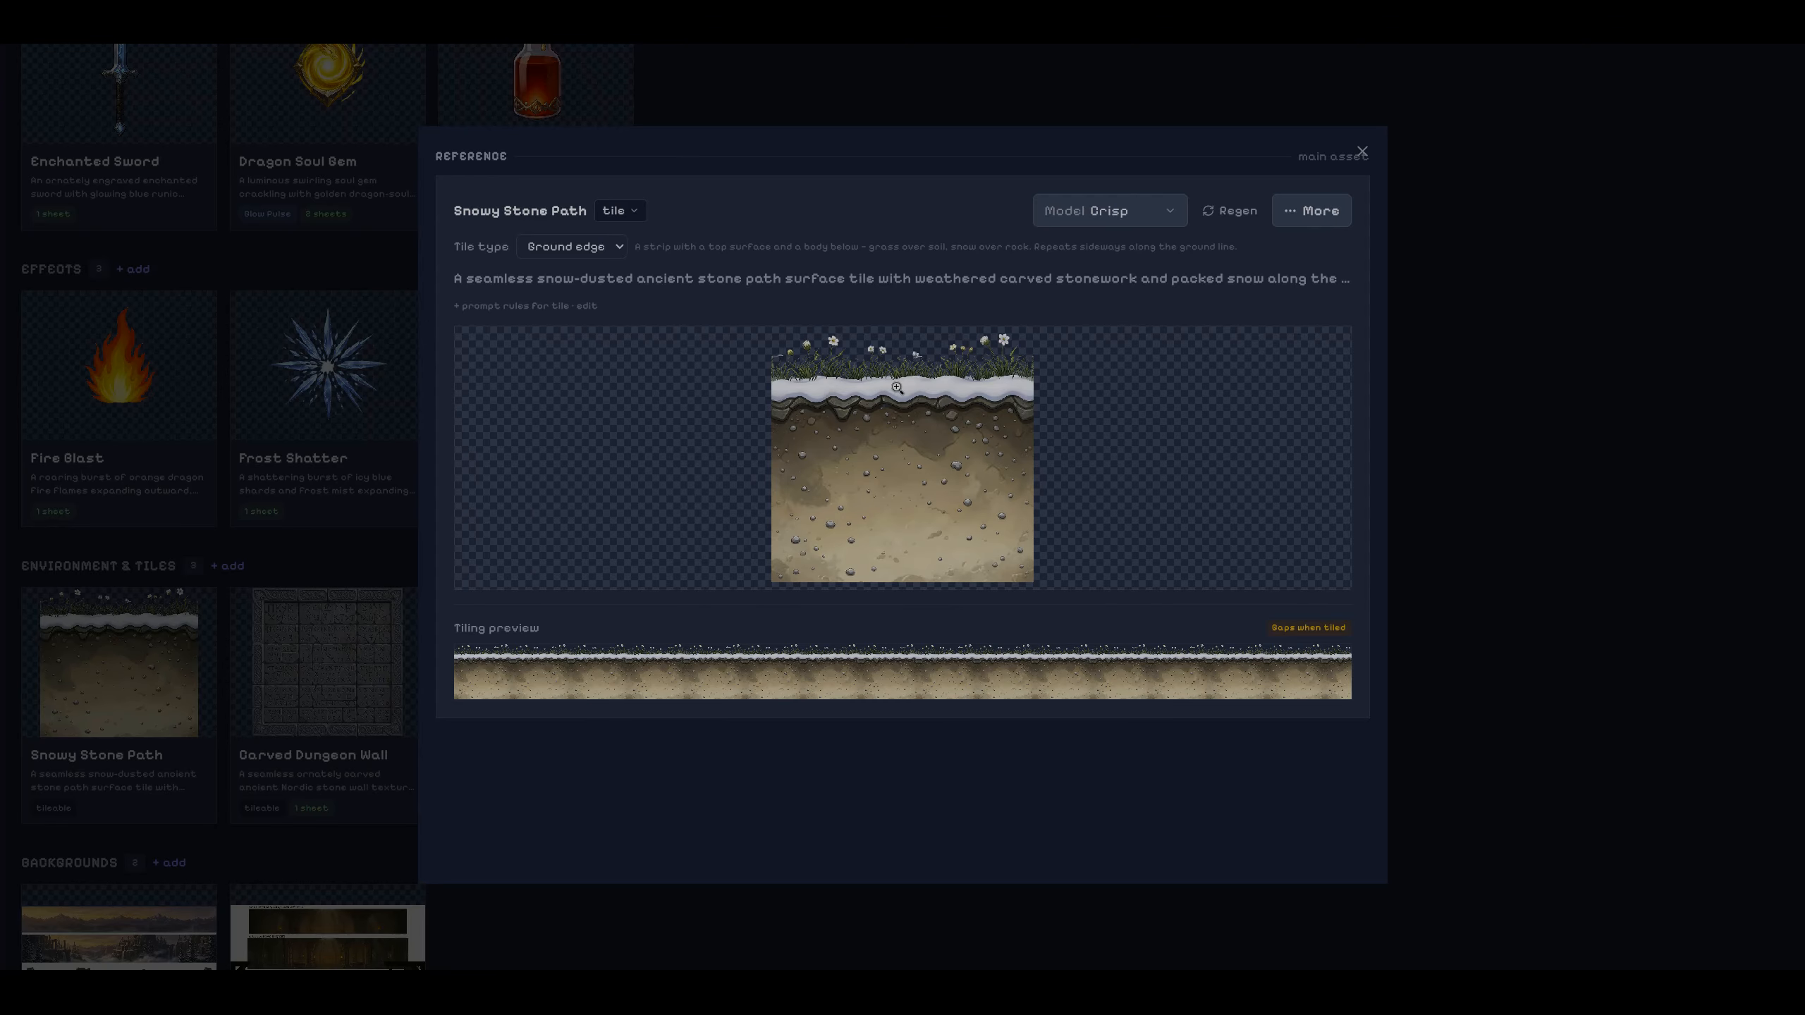
{"action": "left_click", "coordinate": [1517, 412]}
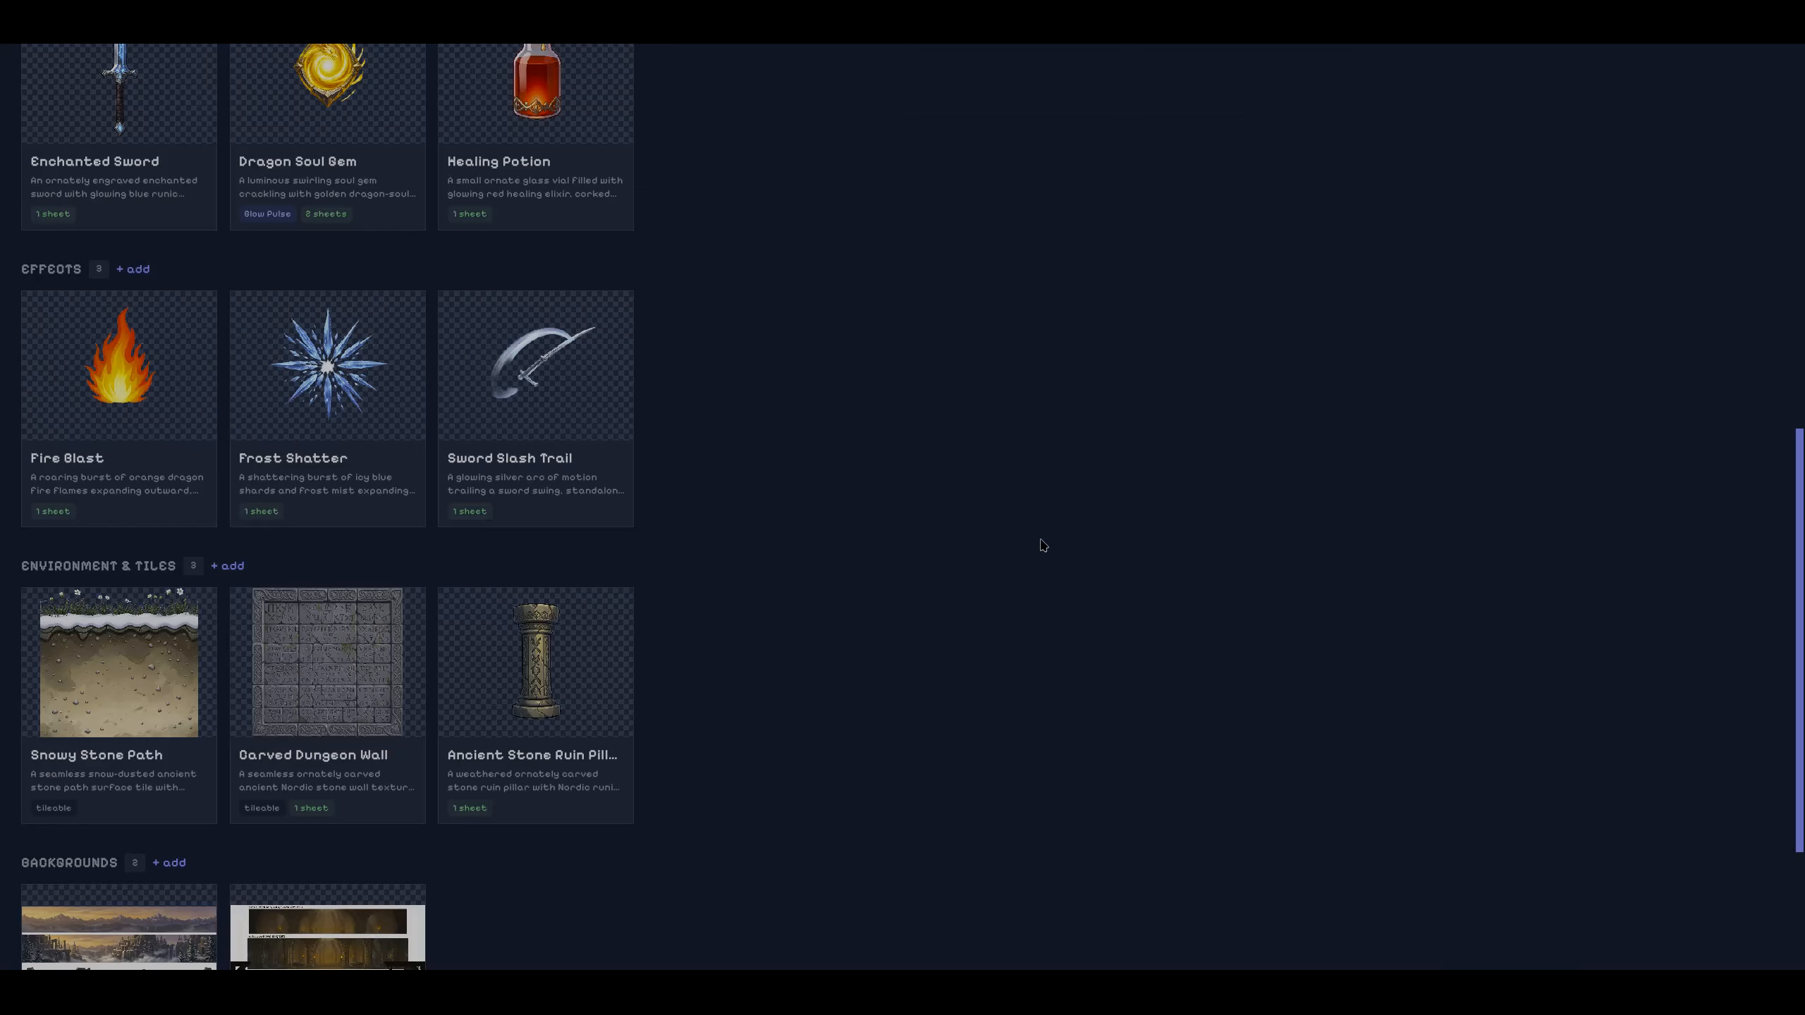
Adjust the three cut lines of the Snowy Mountain Vista background to match the white gaps between its layers.
{"action": "scroll", "coordinate": [837, 644], "scroll_direction": "down", "scroll_amount": 3}
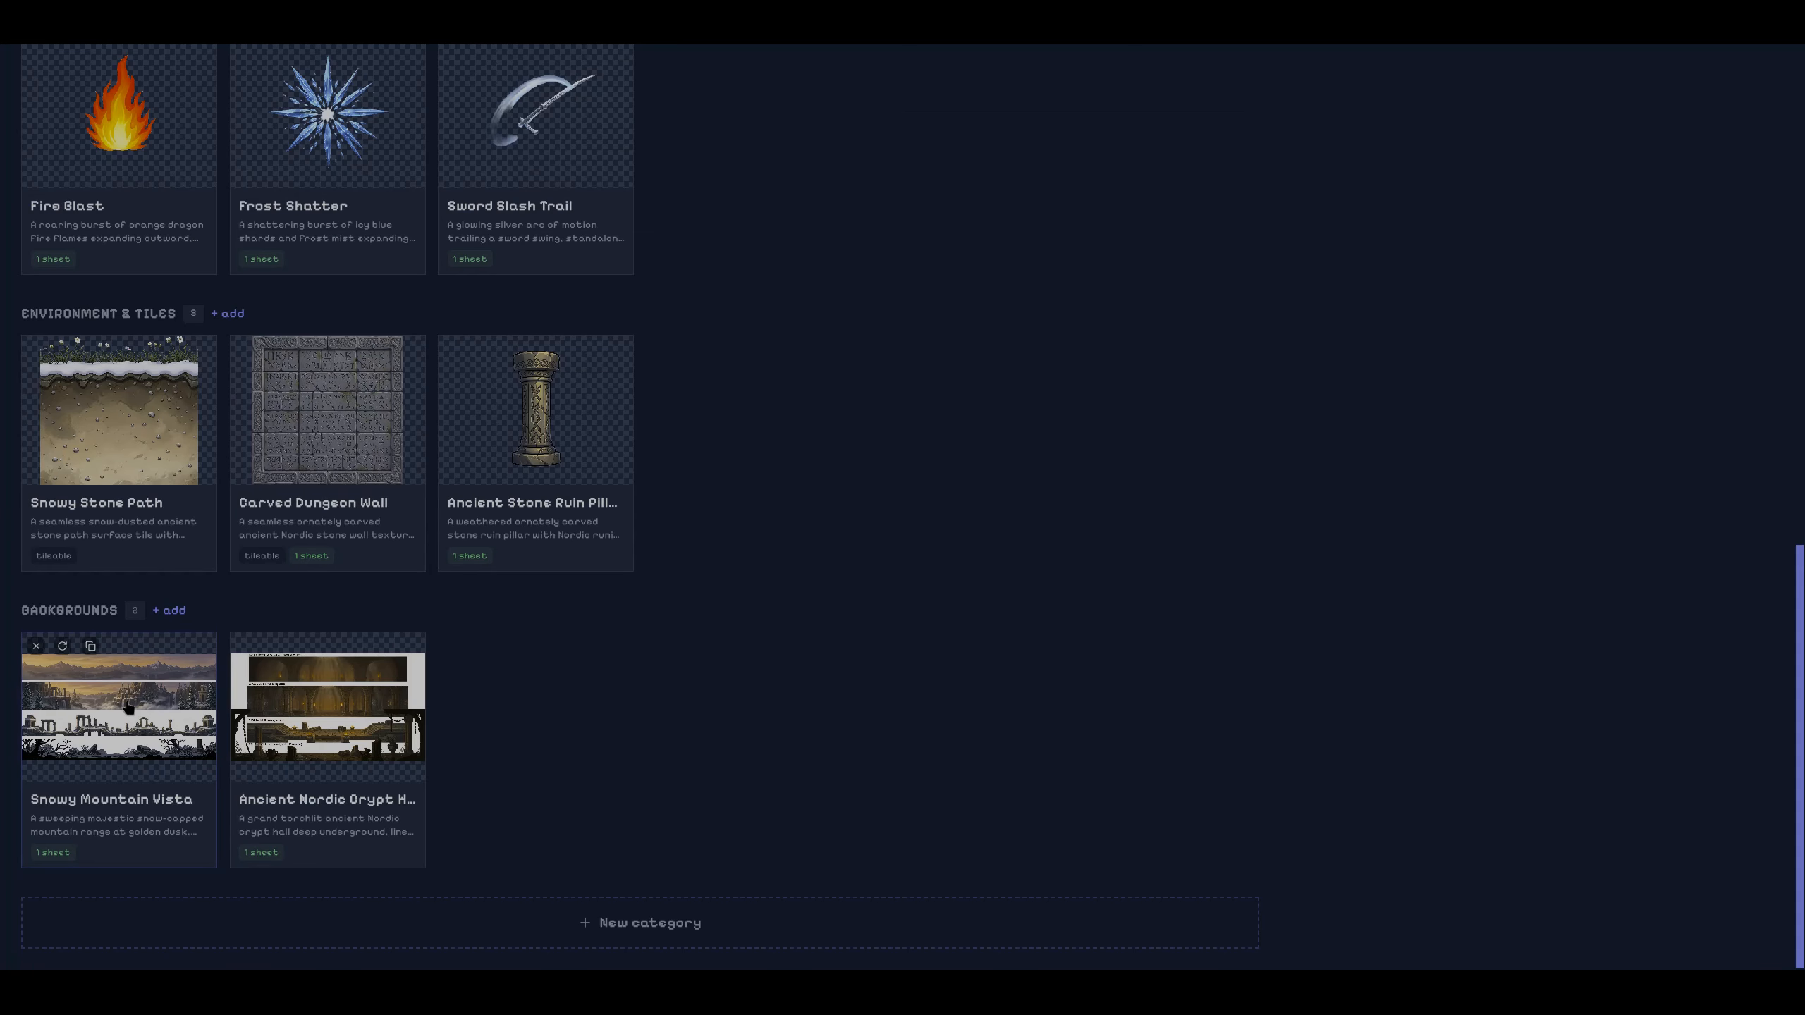
{"action": "left_click", "coordinate": [127, 708]}
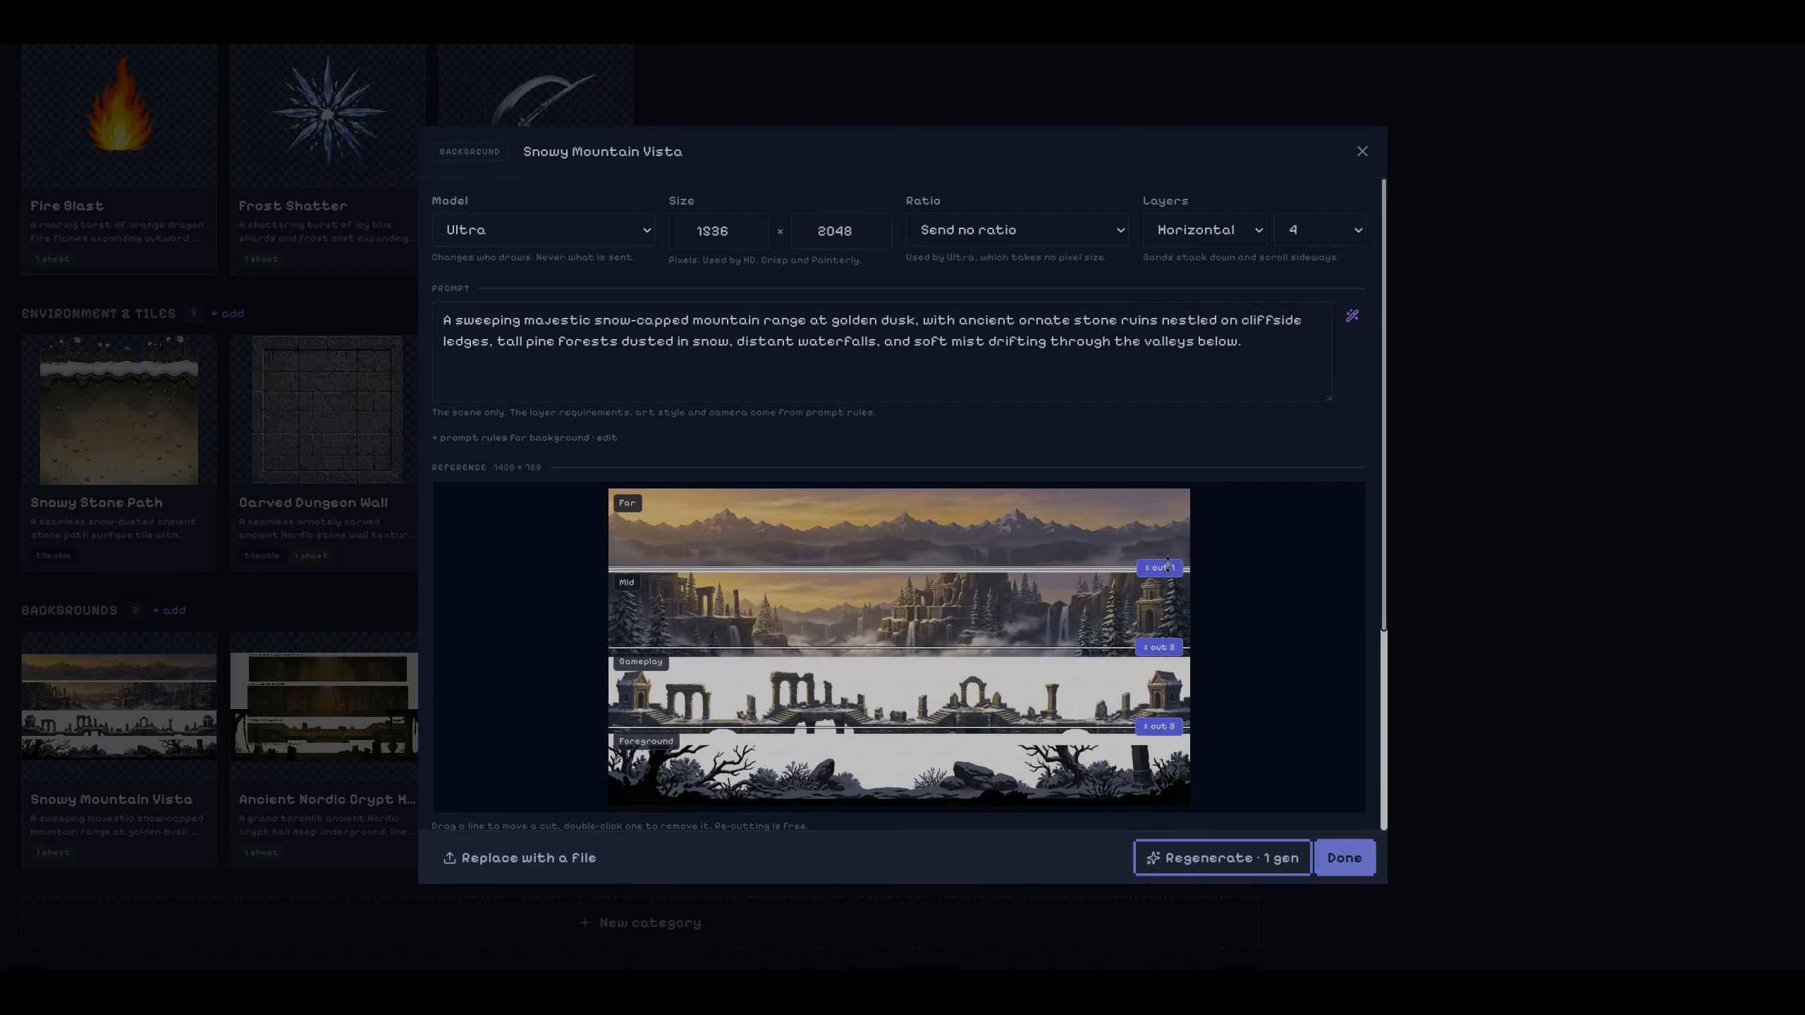
{"action": "left_click_drag", "start_coordinate": [1159, 567], "coordinate": [1159, 565]}
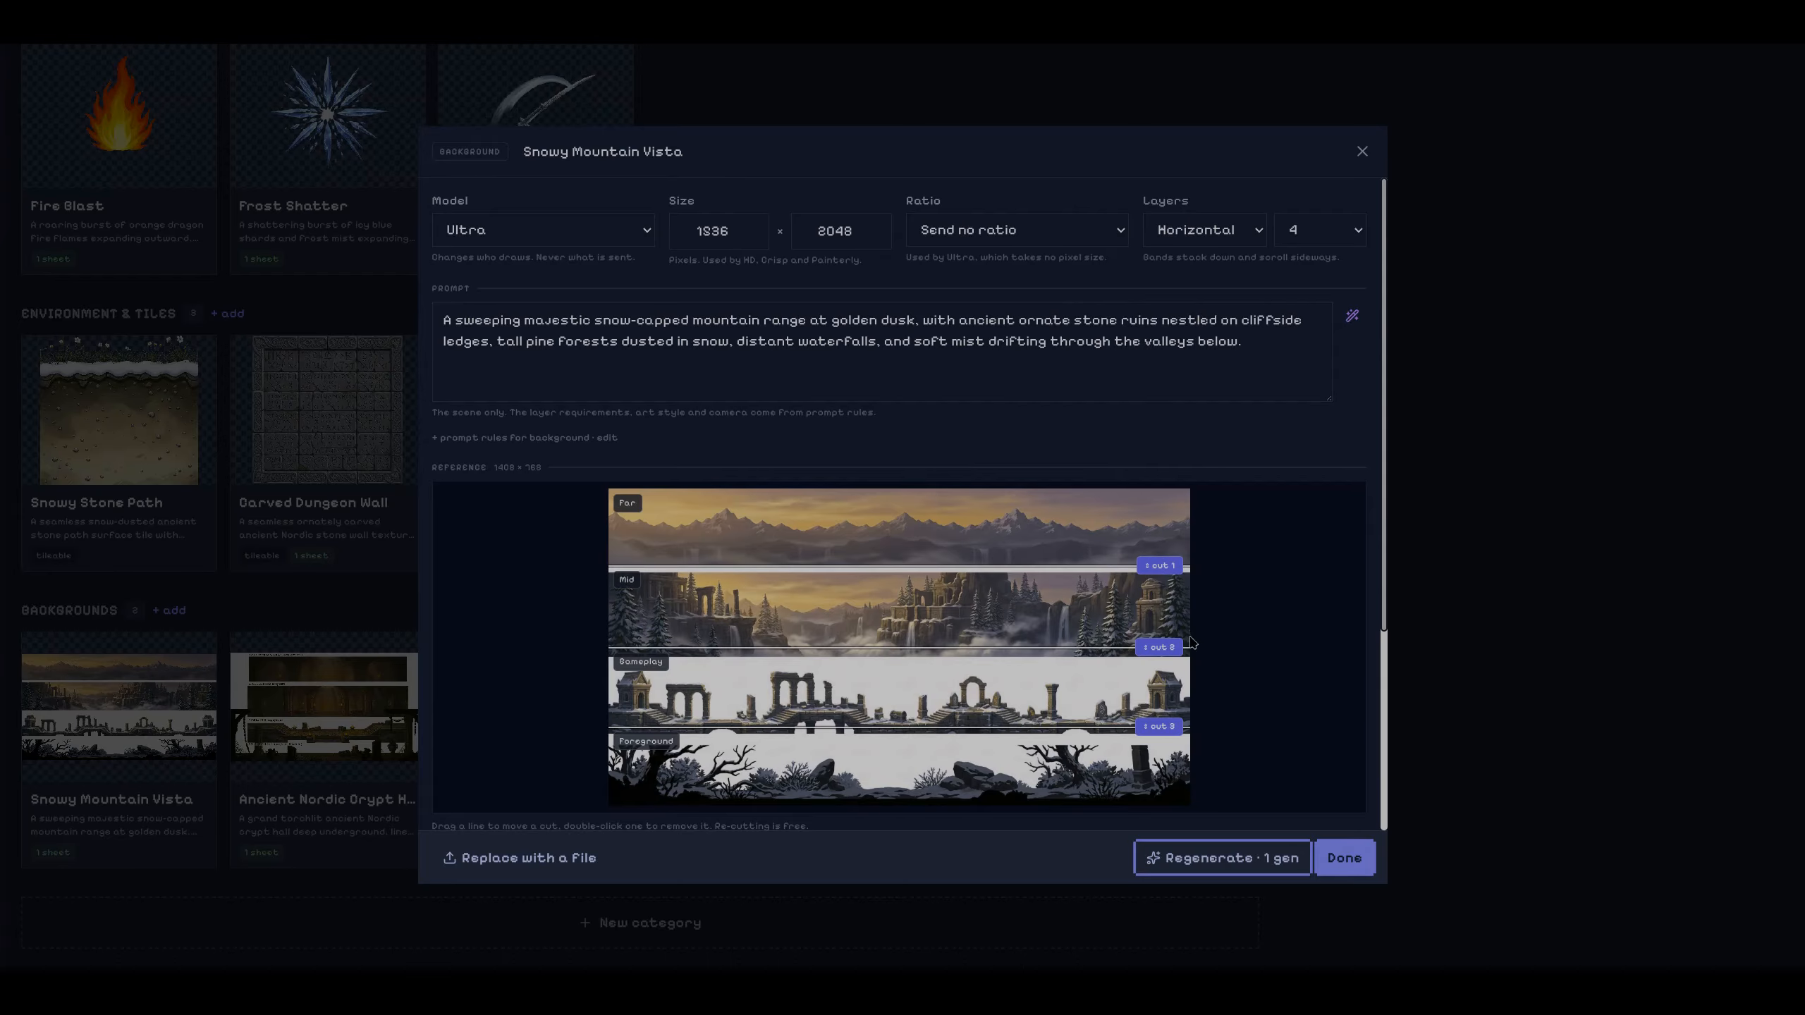
{"action": "left_click_drag", "start_coordinate": [1172, 648], "coordinate": [1172, 654]}
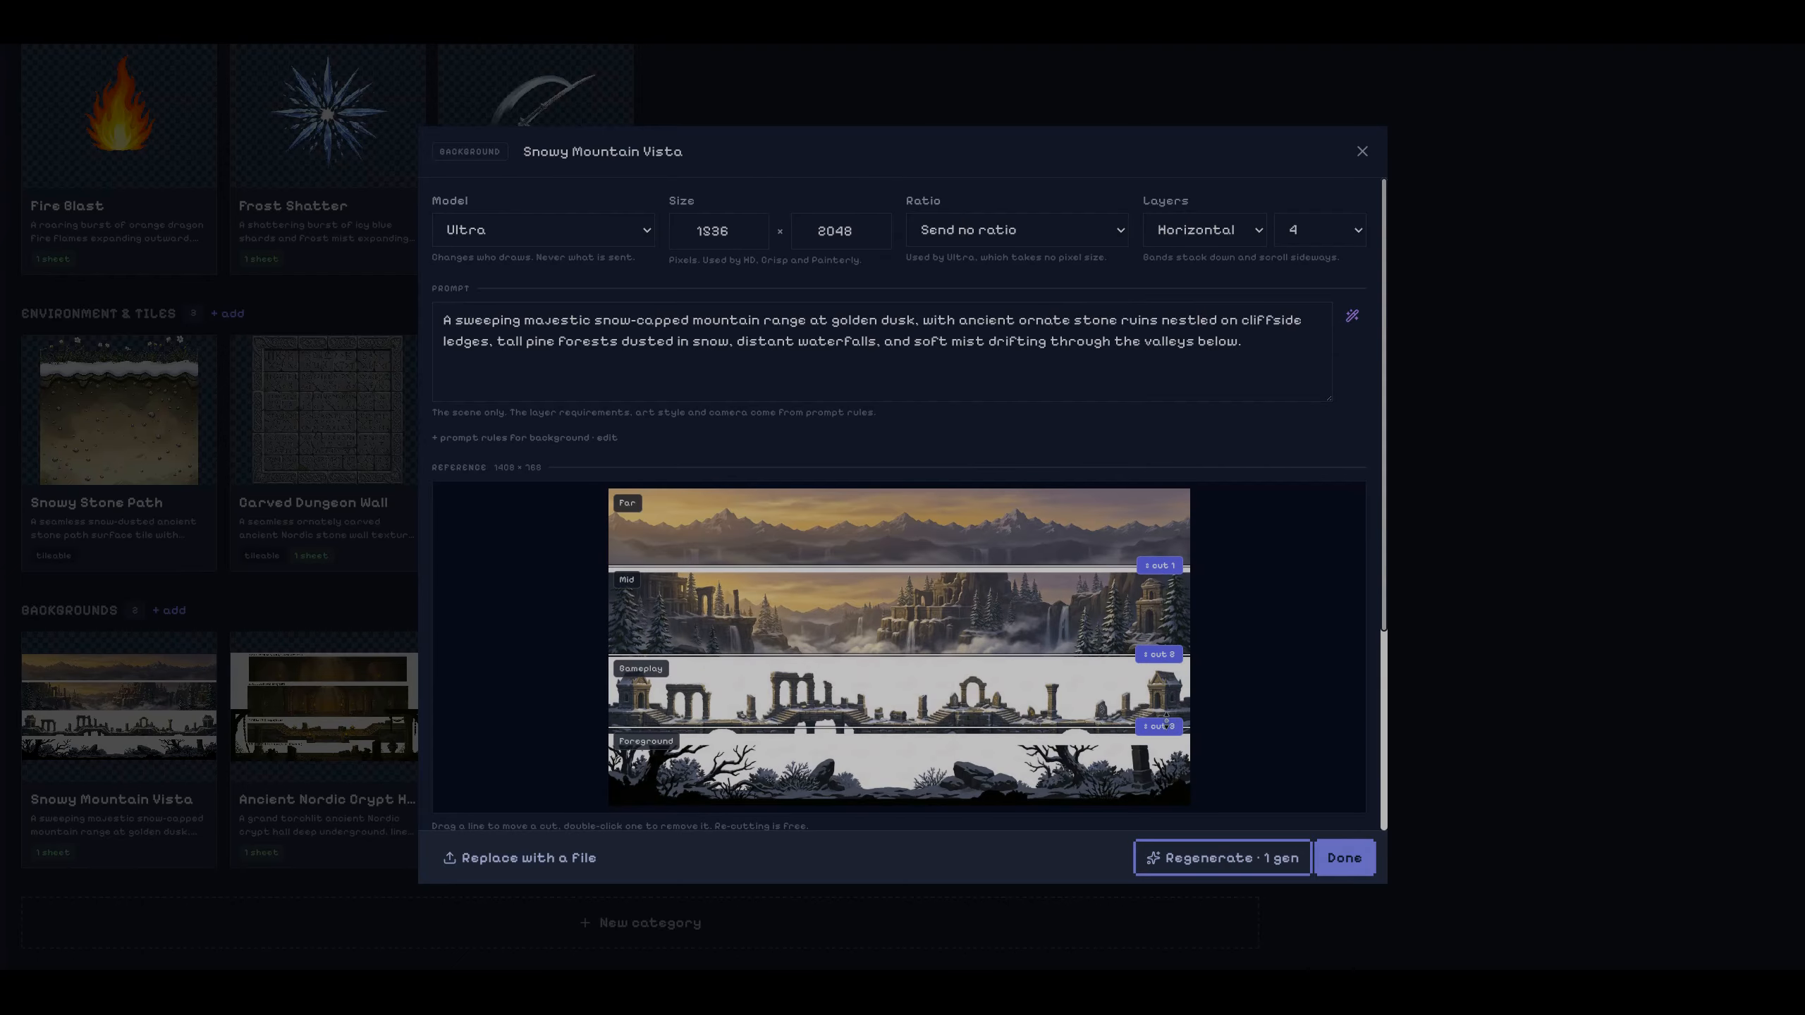
{"action": "left_click_drag", "start_coordinate": [1166, 721], "coordinate": [1174, 738]}
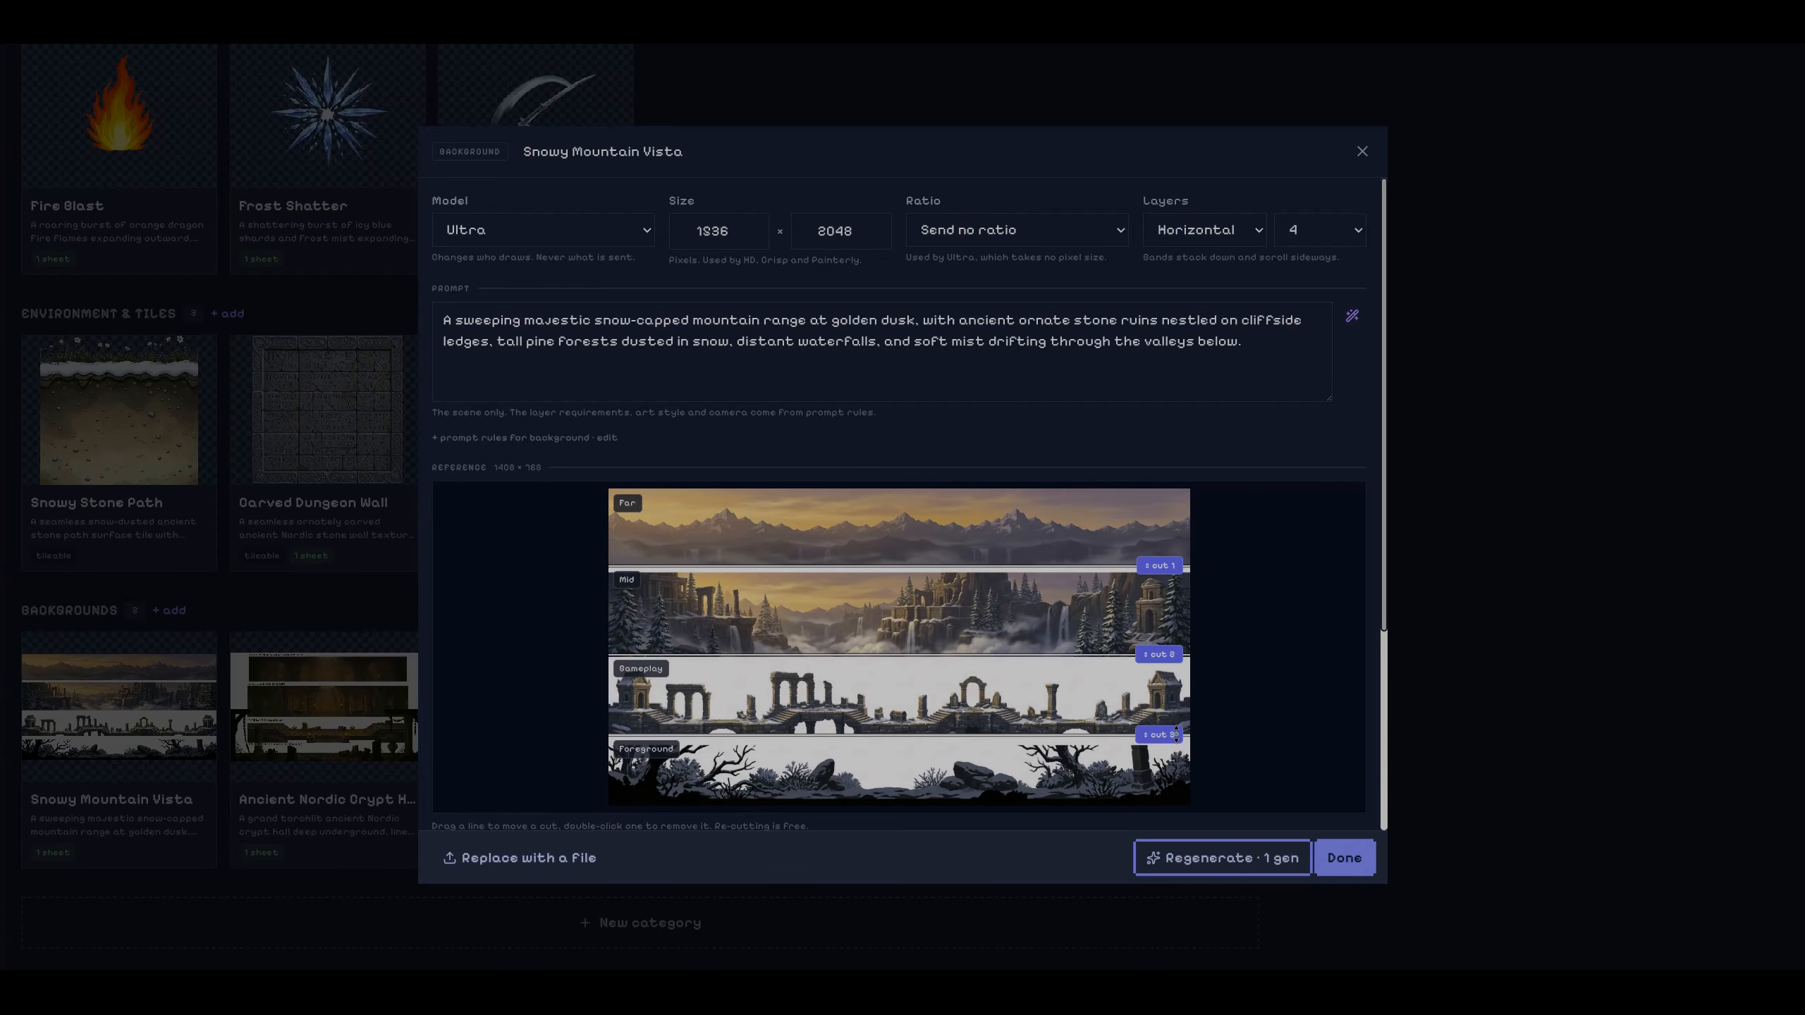
Check the Foreground layer enlarged and apply the Flat backdrop cut-out to it.
{"action": "scroll", "coordinate": [1290, 726], "scroll_direction": "down", "scroll_amount": 4}
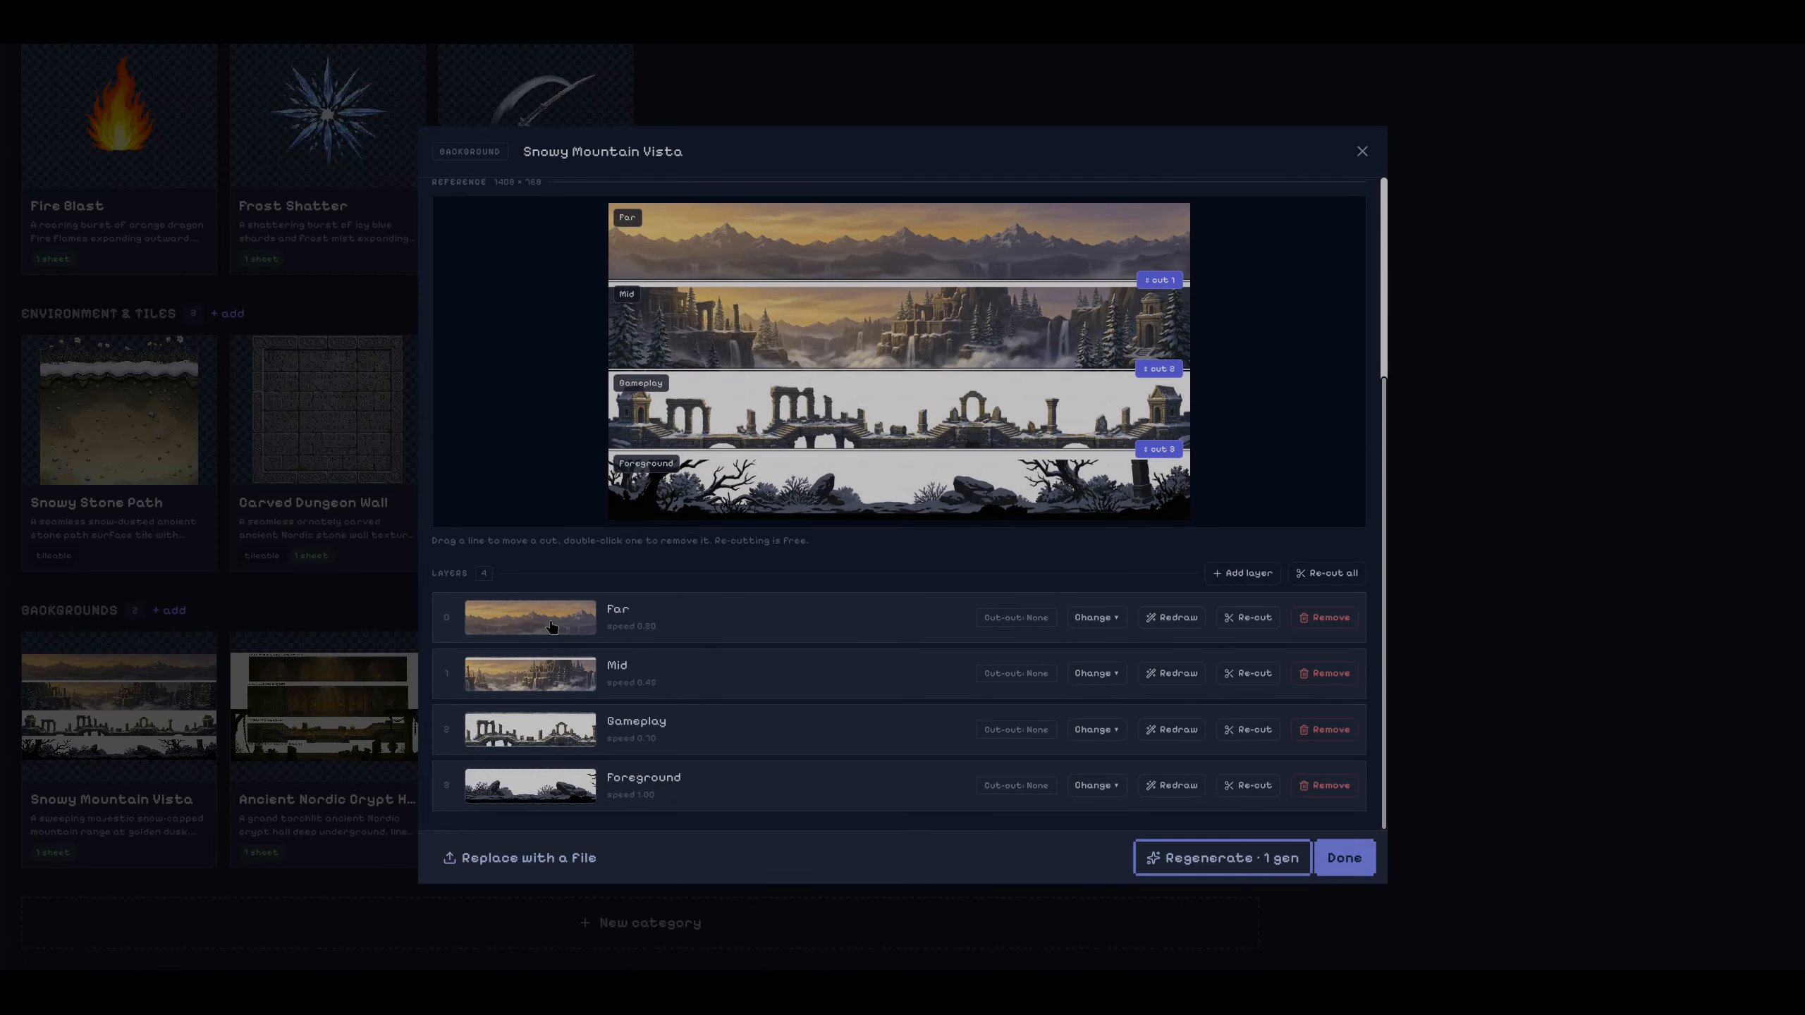
{"action": "left_click", "coordinate": [565, 792]}
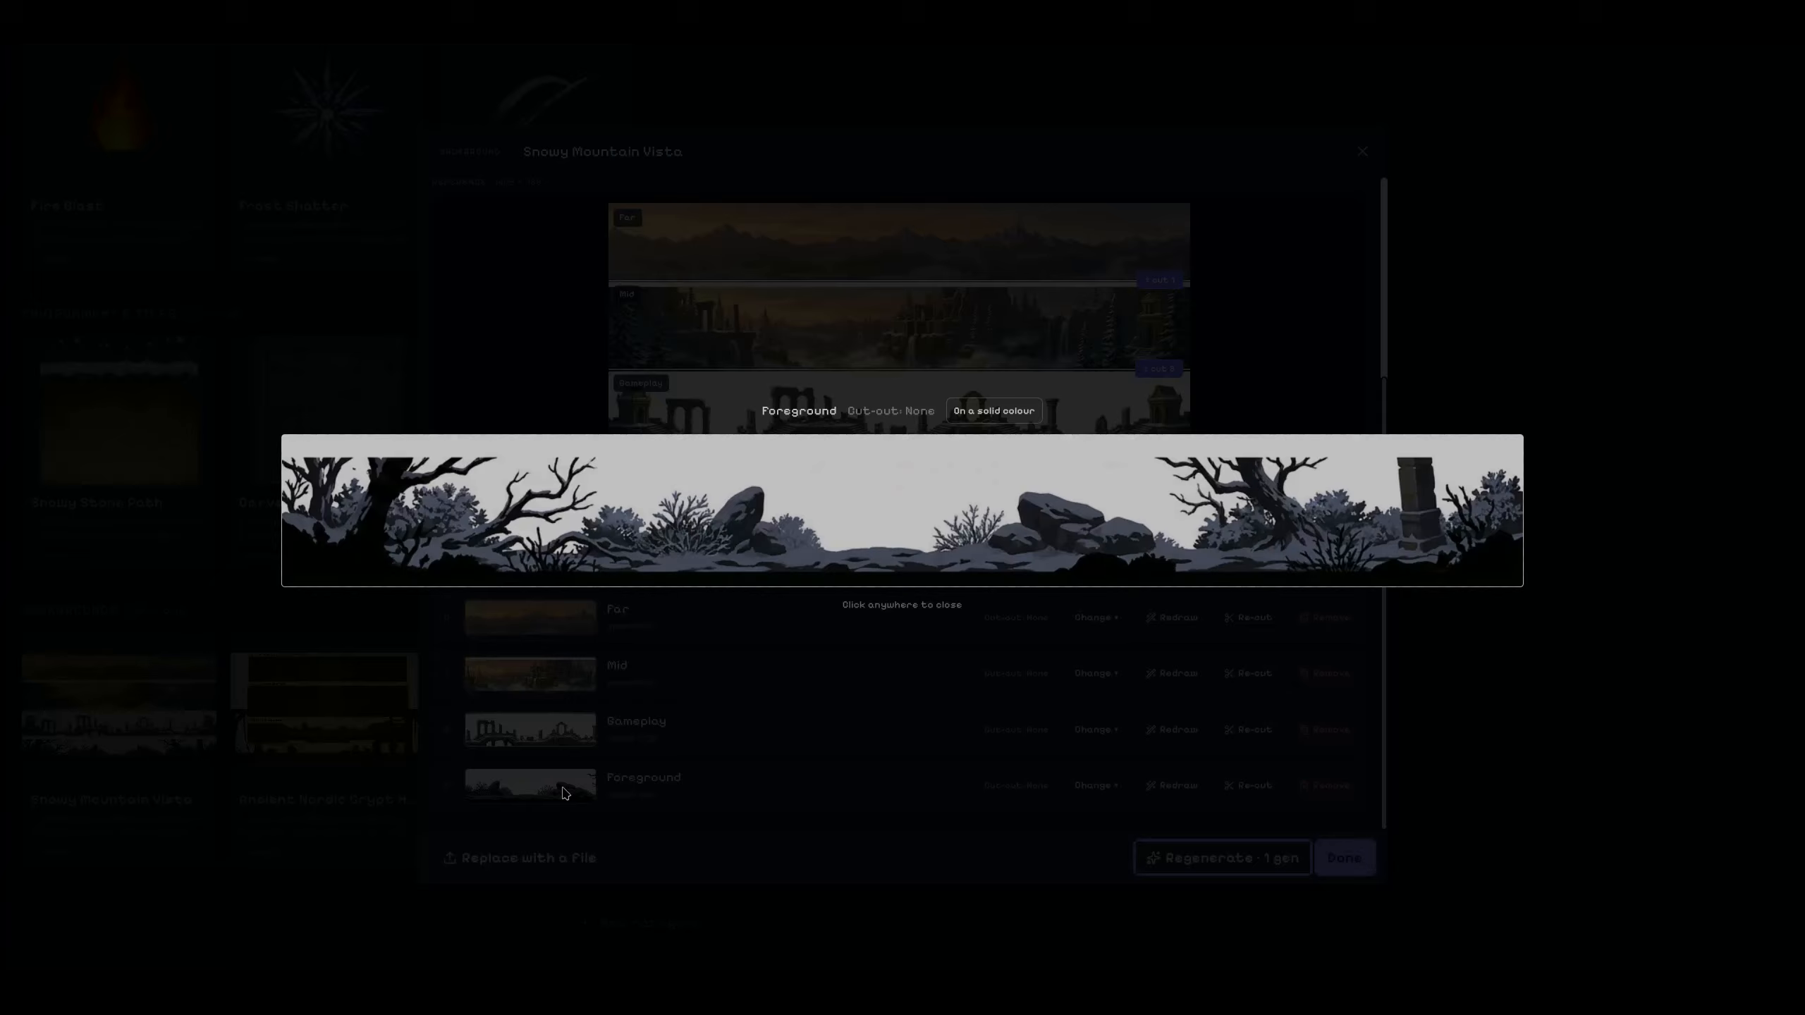
{"action": "left_click", "coordinate": [881, 740]}
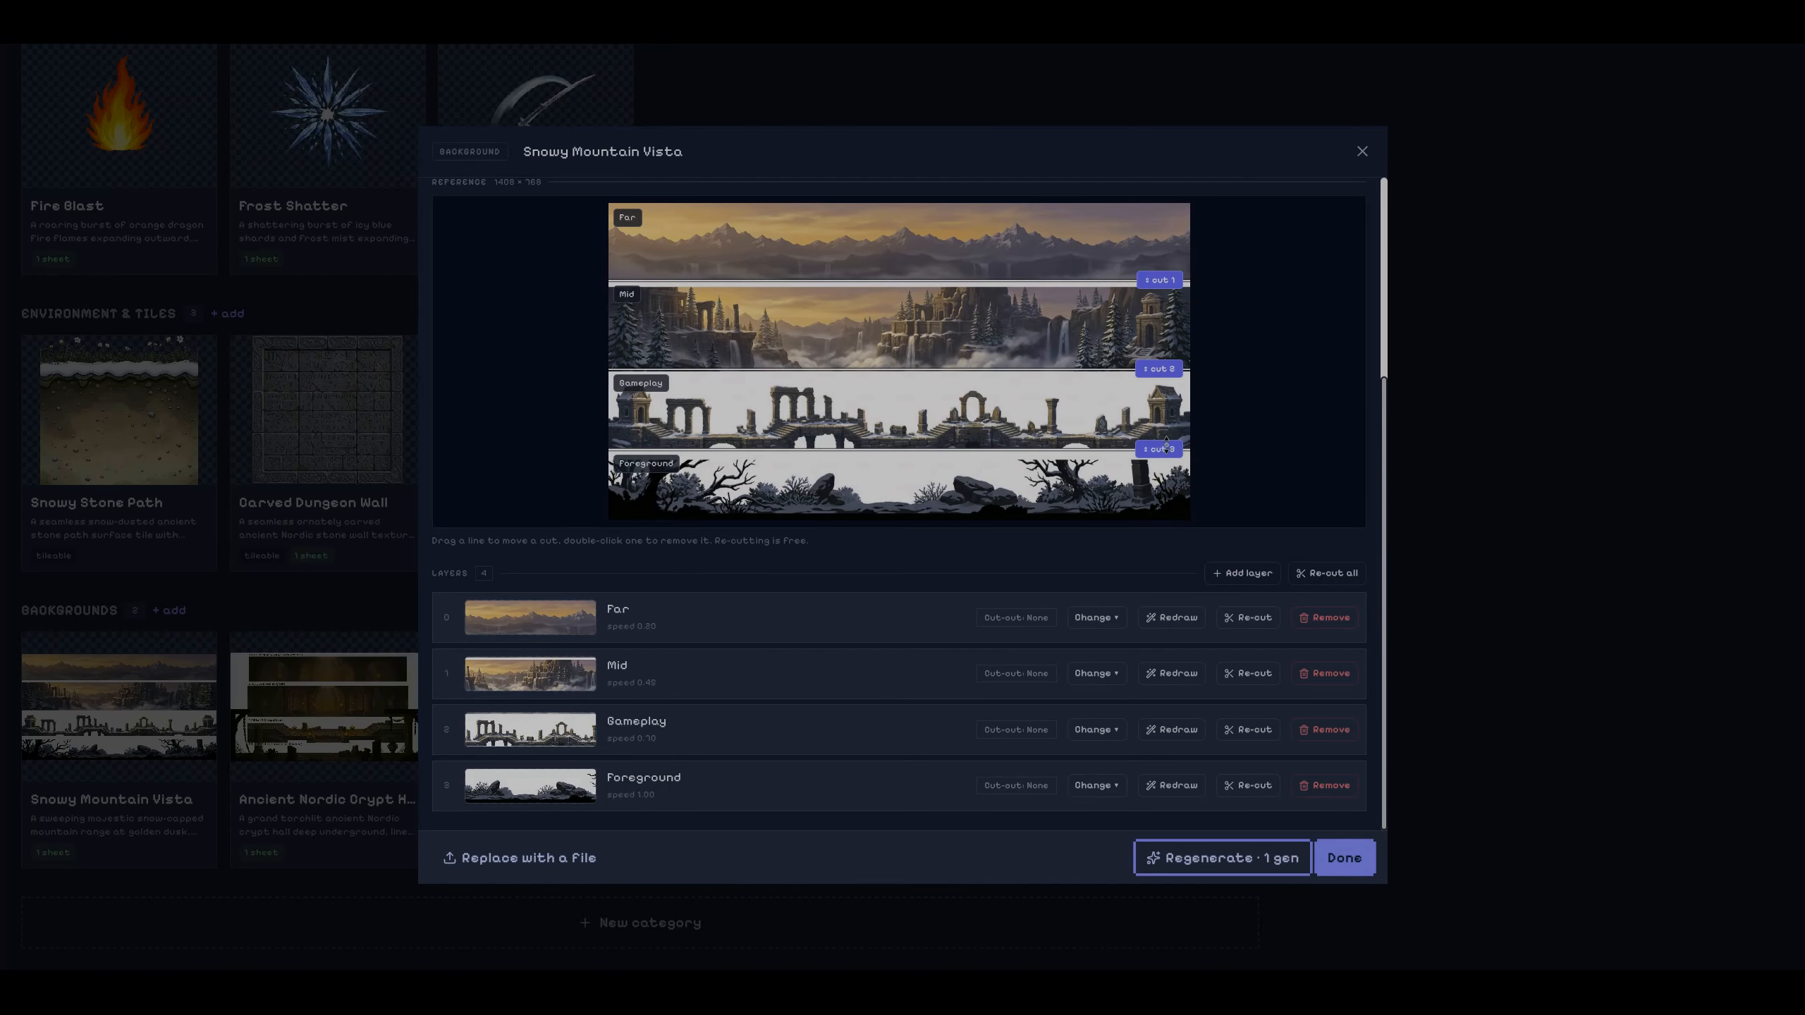
{"action": "left_click", "coordinate": [1097, 785]}
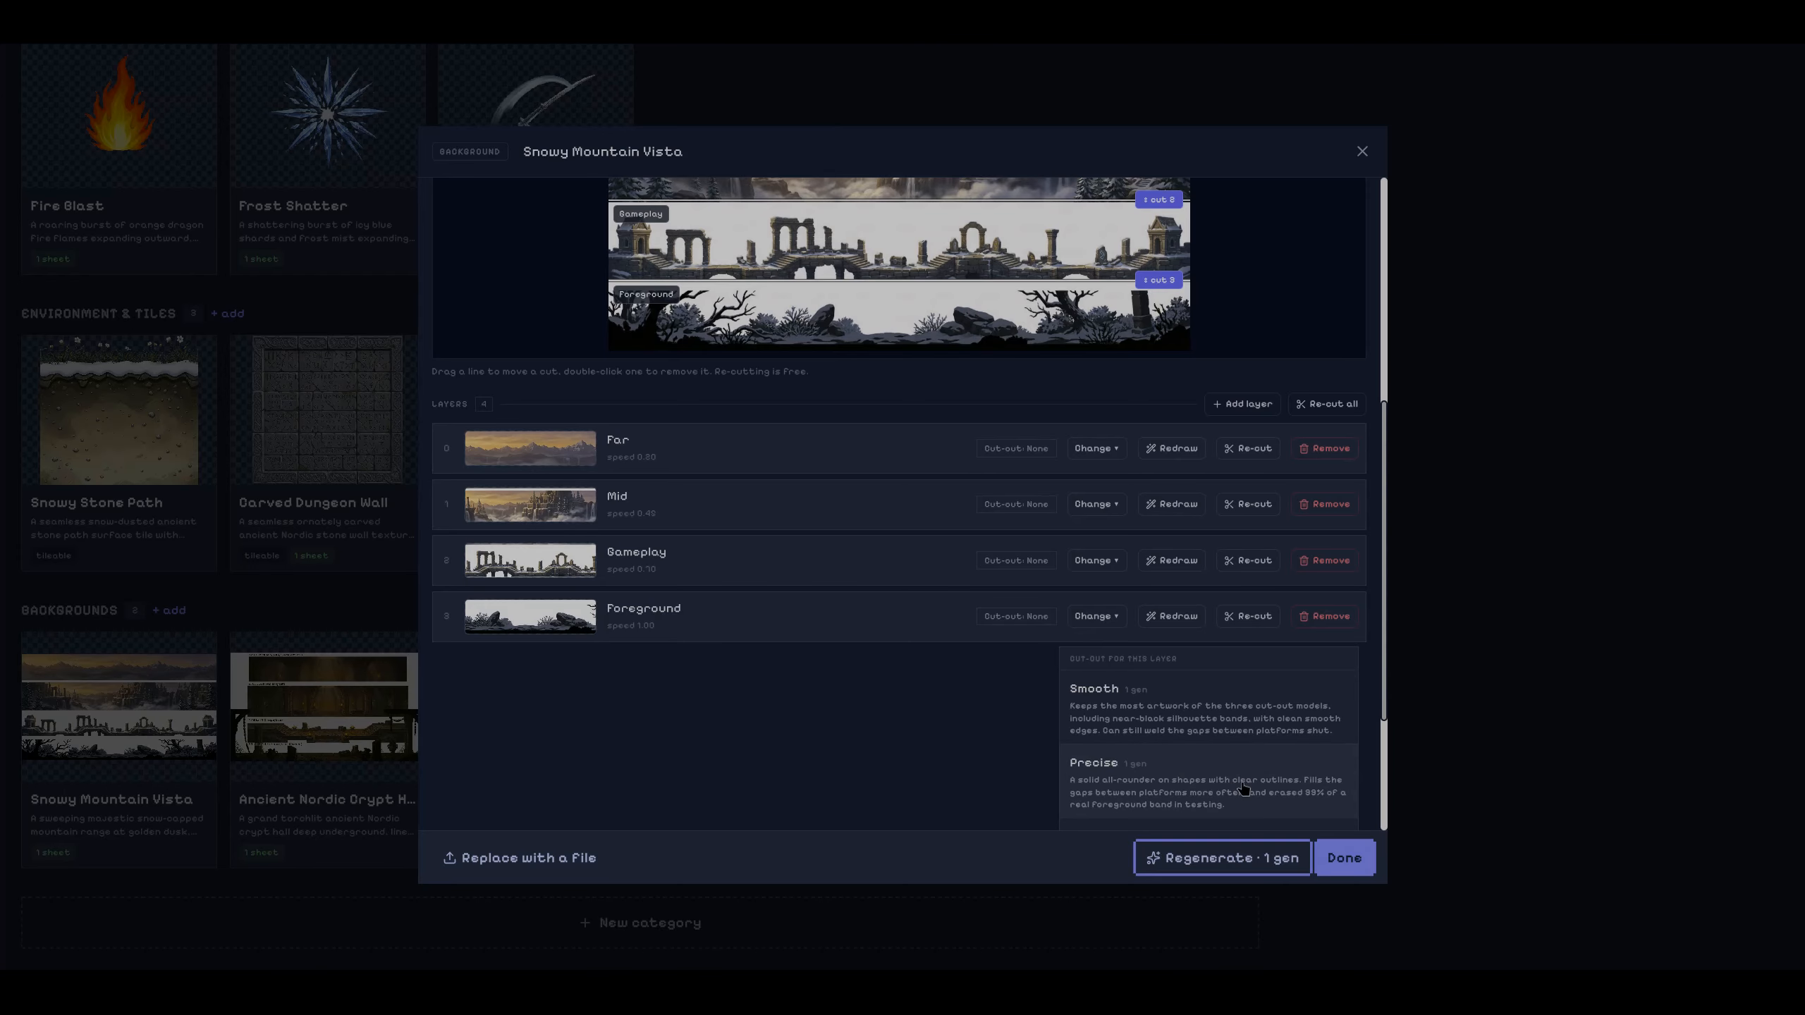
{"action": "left_click", "coordinate": [1171, 773]}
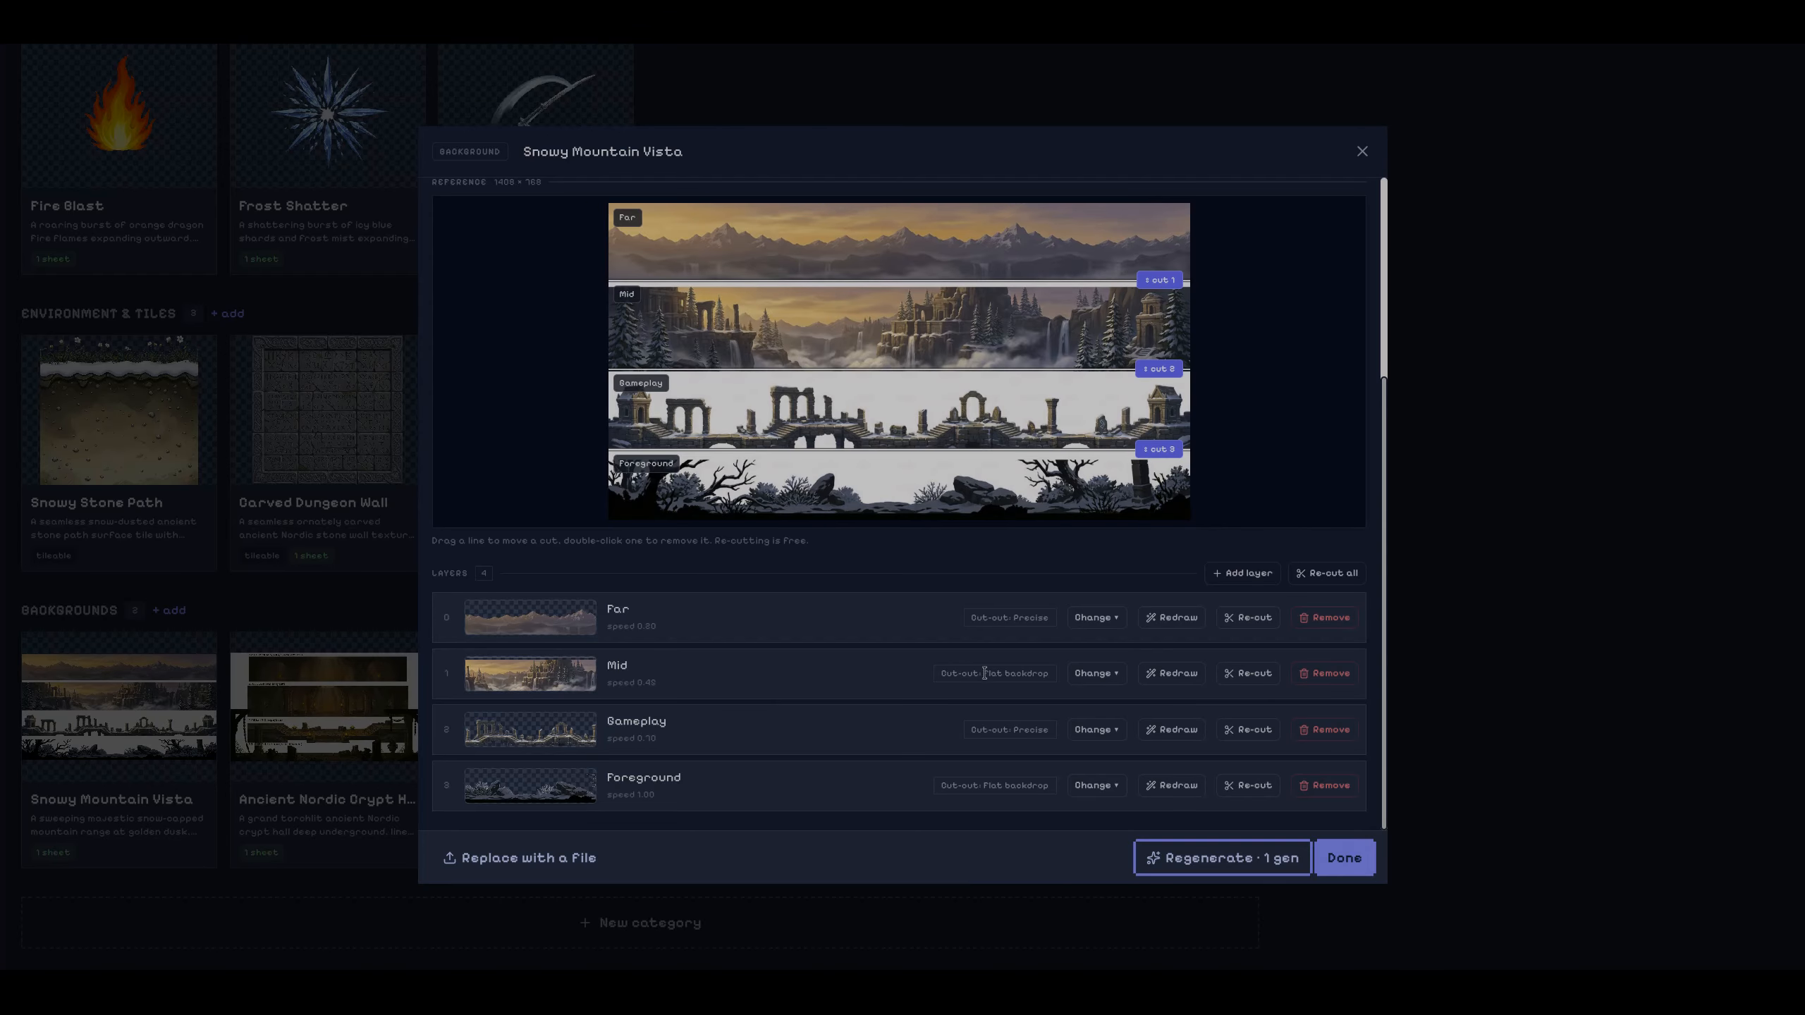
Check the layers' cut-out modes and examine the cut-out Foreground and Gameplay layers enlarged.
{"action": "left_click_drag", "start_coordinate": [1058, 674], "coordinate": [1049, 731]}
{"action": "left_click", "coordinate": [987, 759]}
{"action": "left_click", "coordinate": [756, 773]}
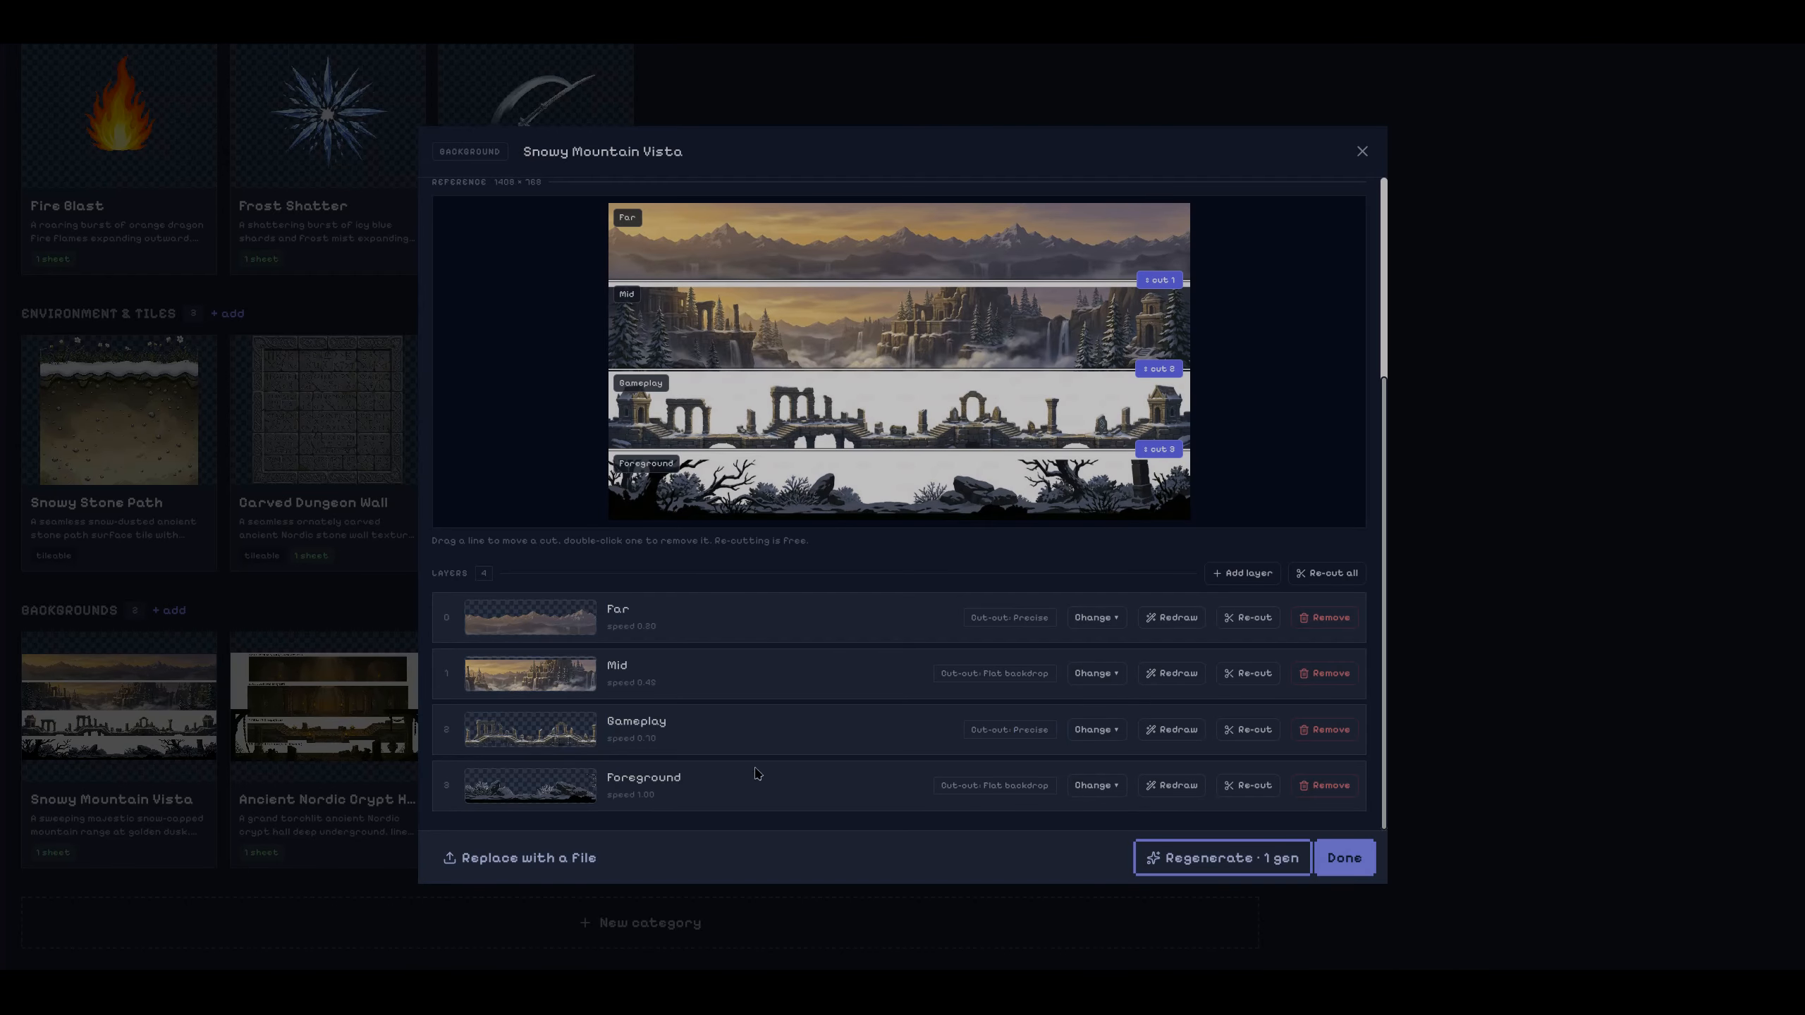
{"action": "left_click", "coordinate": [579, 793]}
{"action": "left_click", "coordinate": [775, 832]}
{"action": "left_click", "coordinate": [562, 728]}
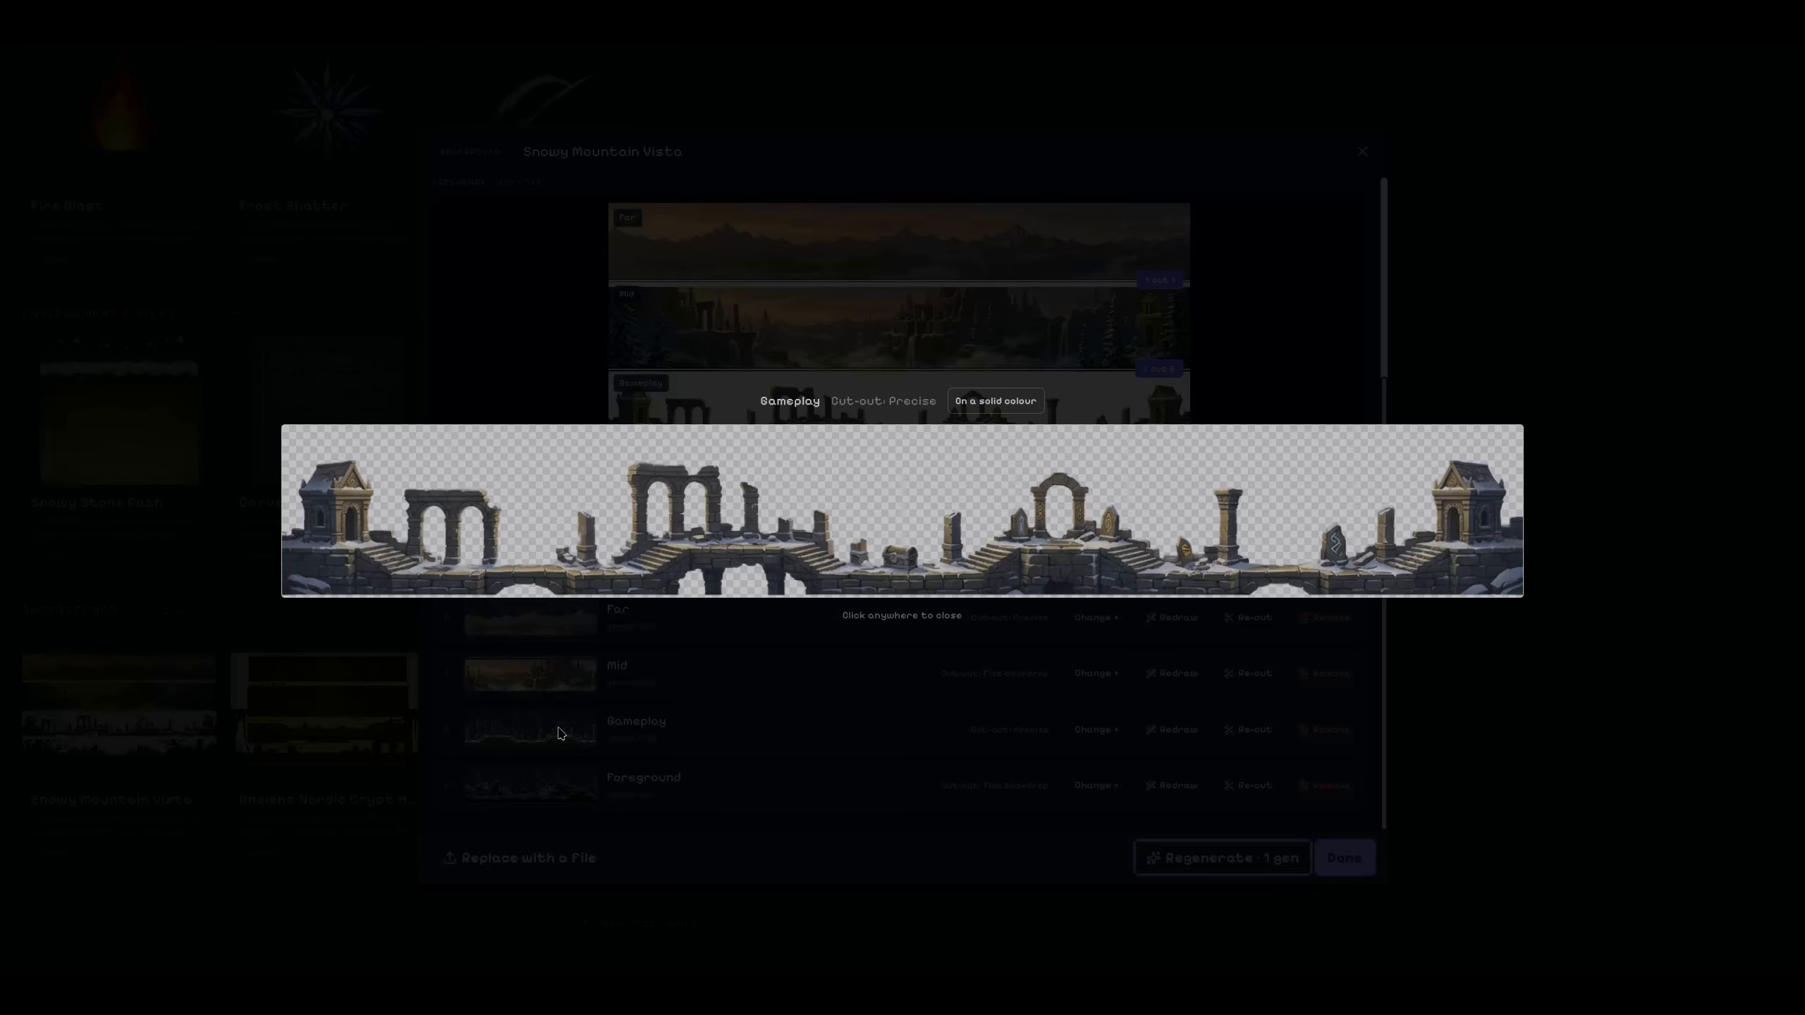
{"action": "left_click", "coordinate": [851, 750]}
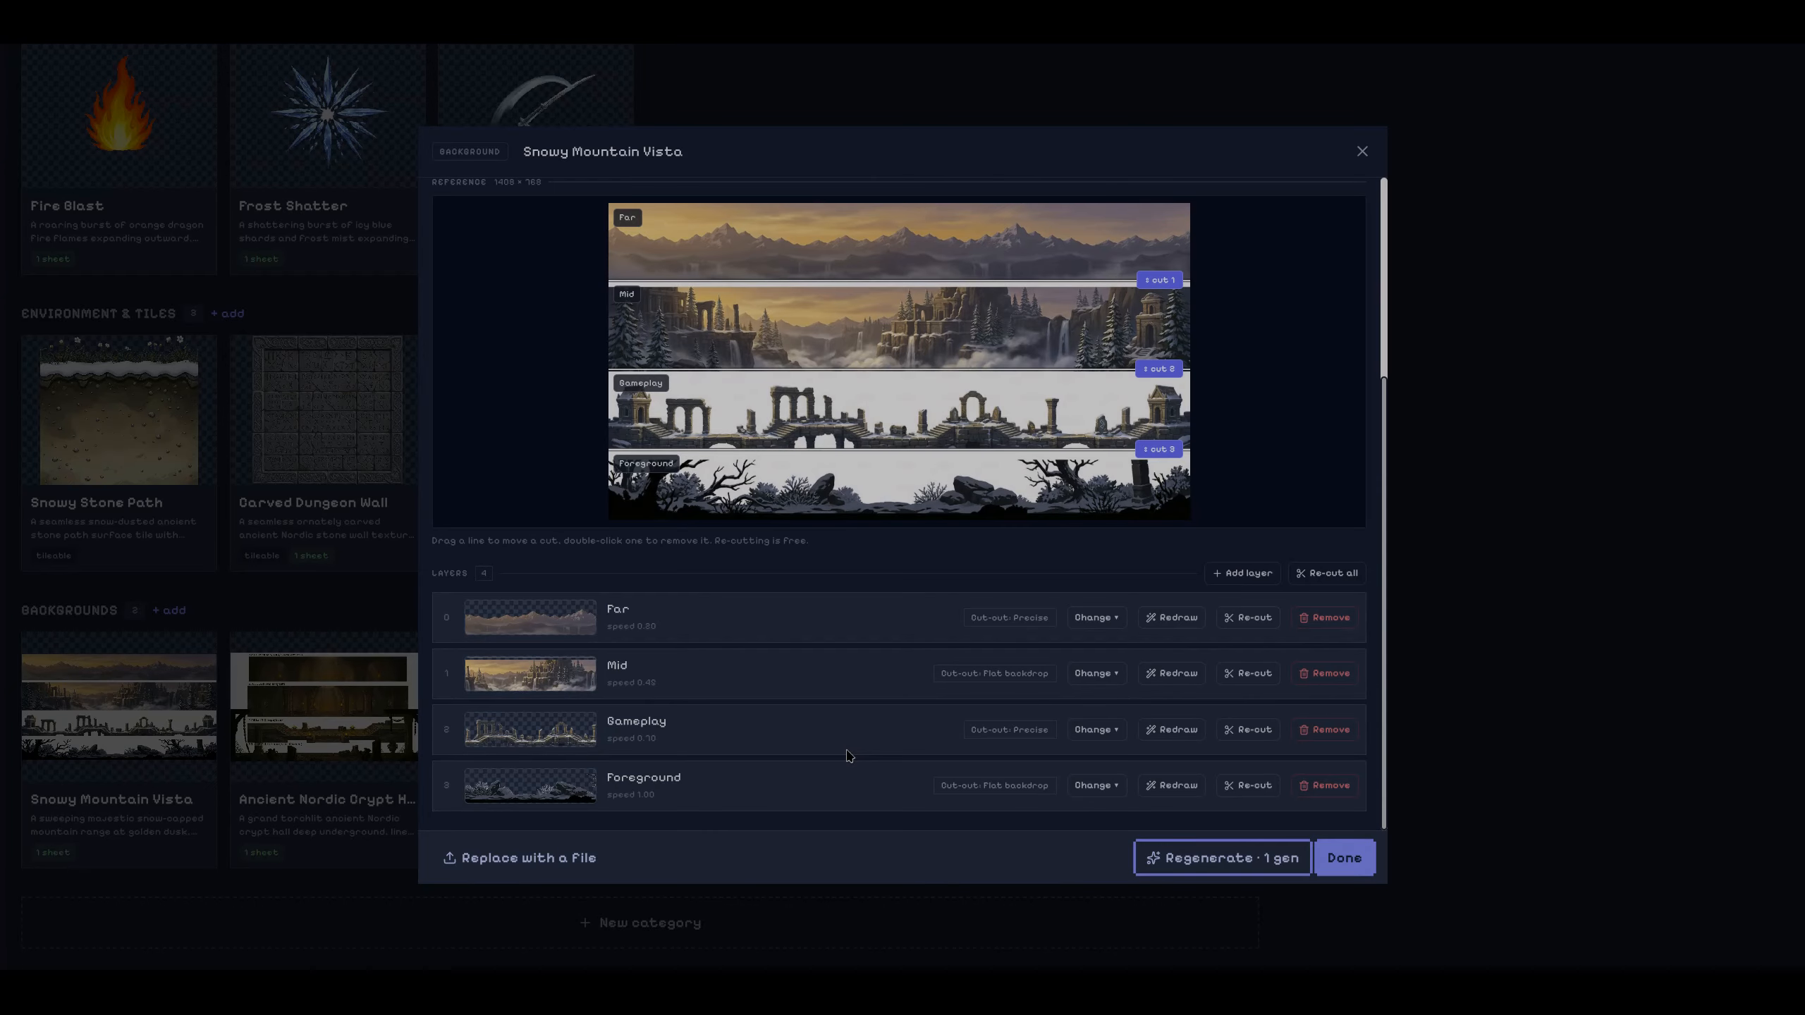
Review the background's scene prompt and the available generation models without changing either.
{"action": "scroll", "coordinate": [1221, 536], "scroll_direction": "up", "scroll_amount": 4}
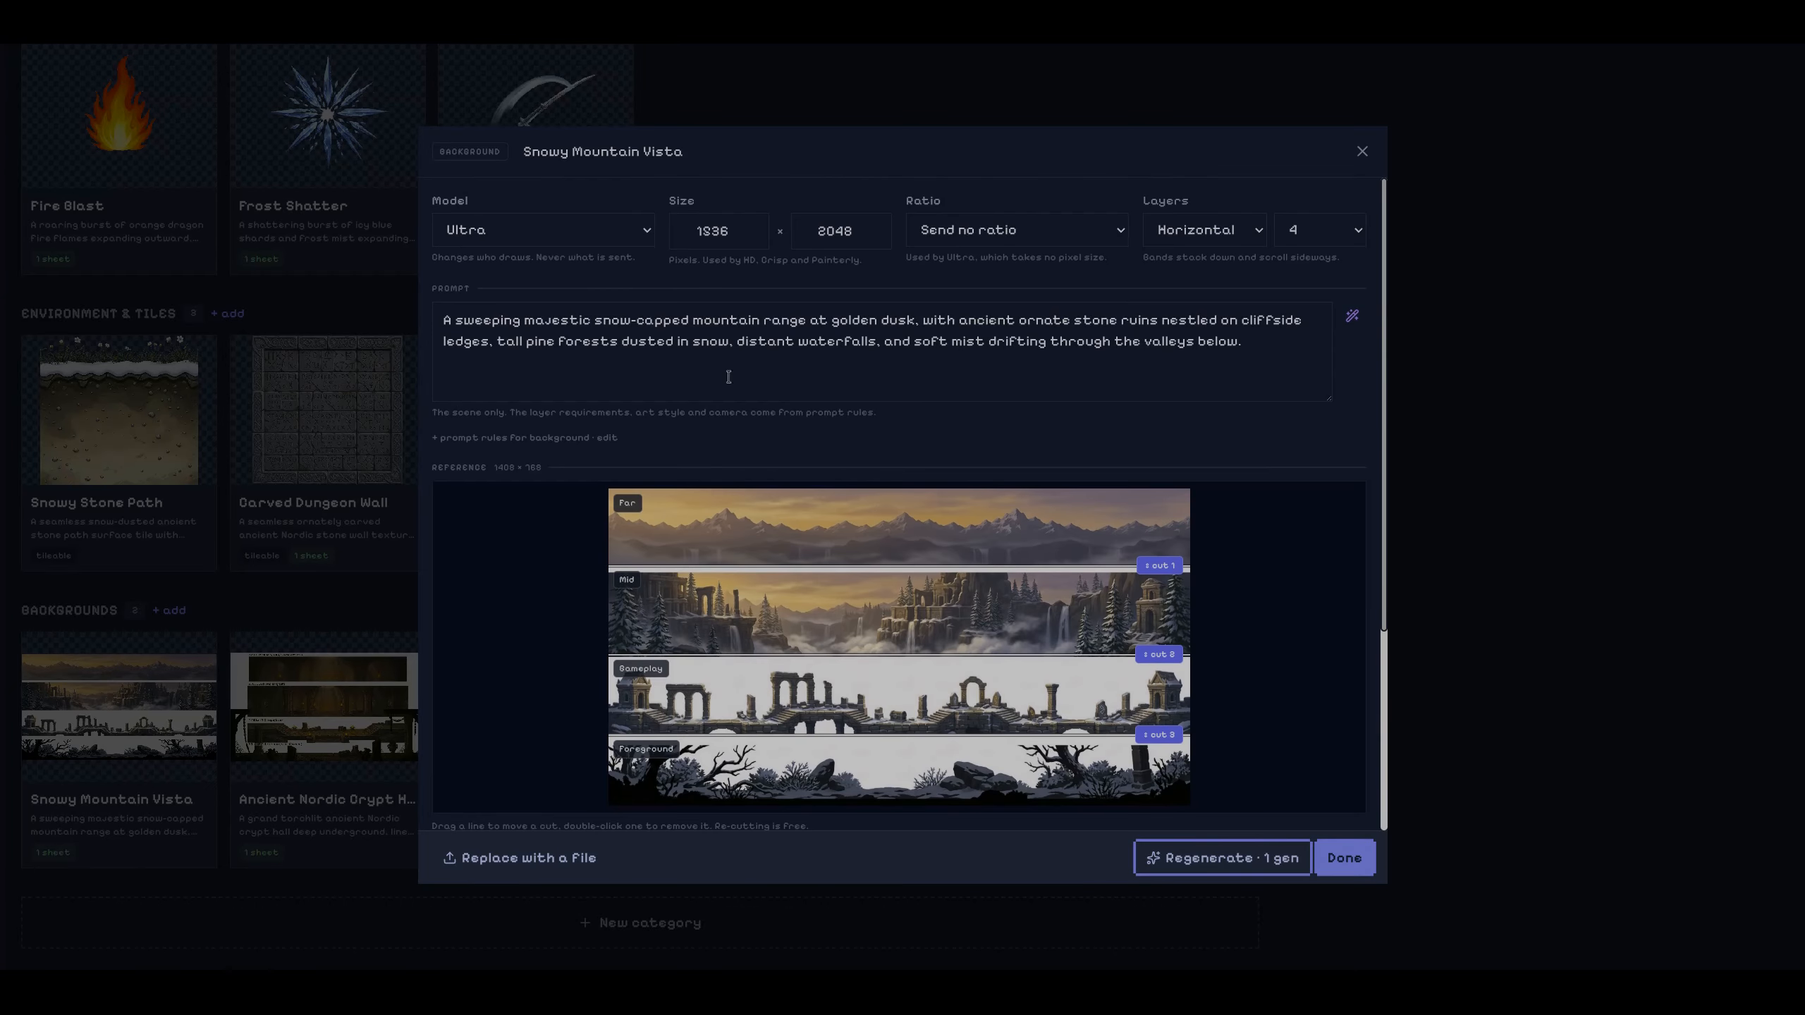
{"action": "left_click_drag", "start_coordinate": [447, 324], "coordinate": [1166, 384]}
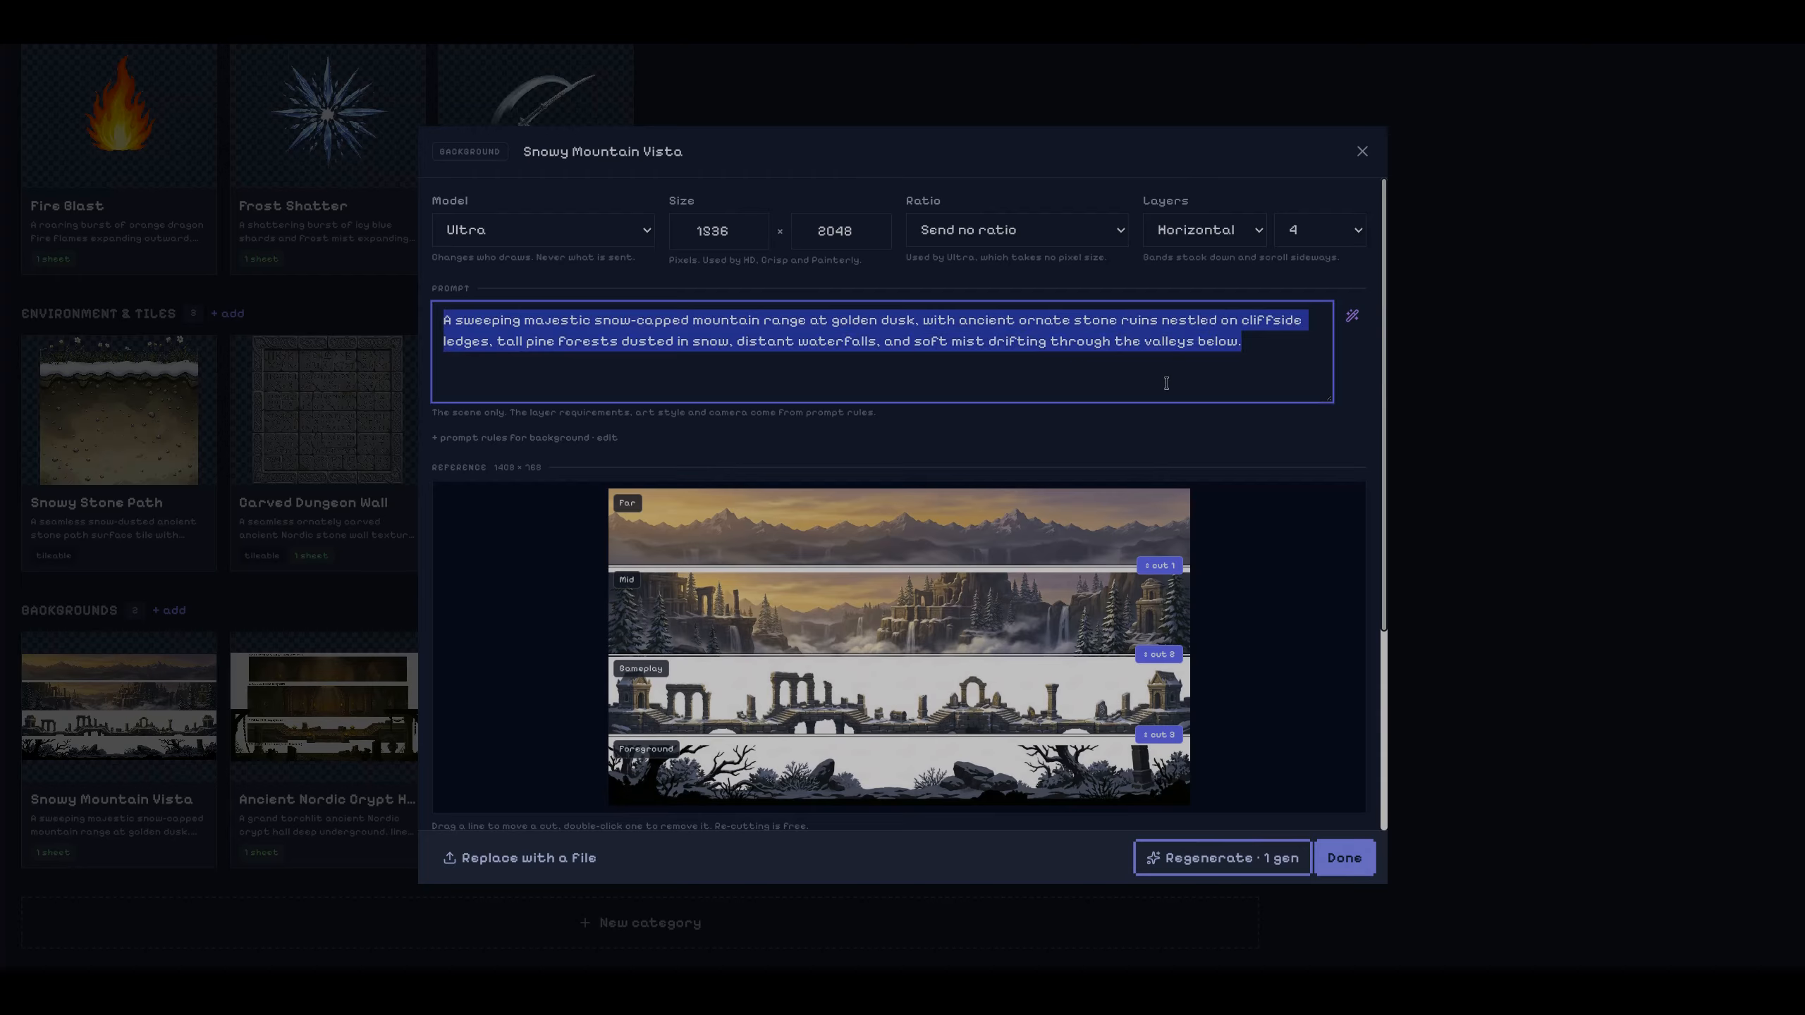
{"action": "left_click", "coordinate": [1325, 379]}
{"action": "left_click", "coordinate": [592, 232]}
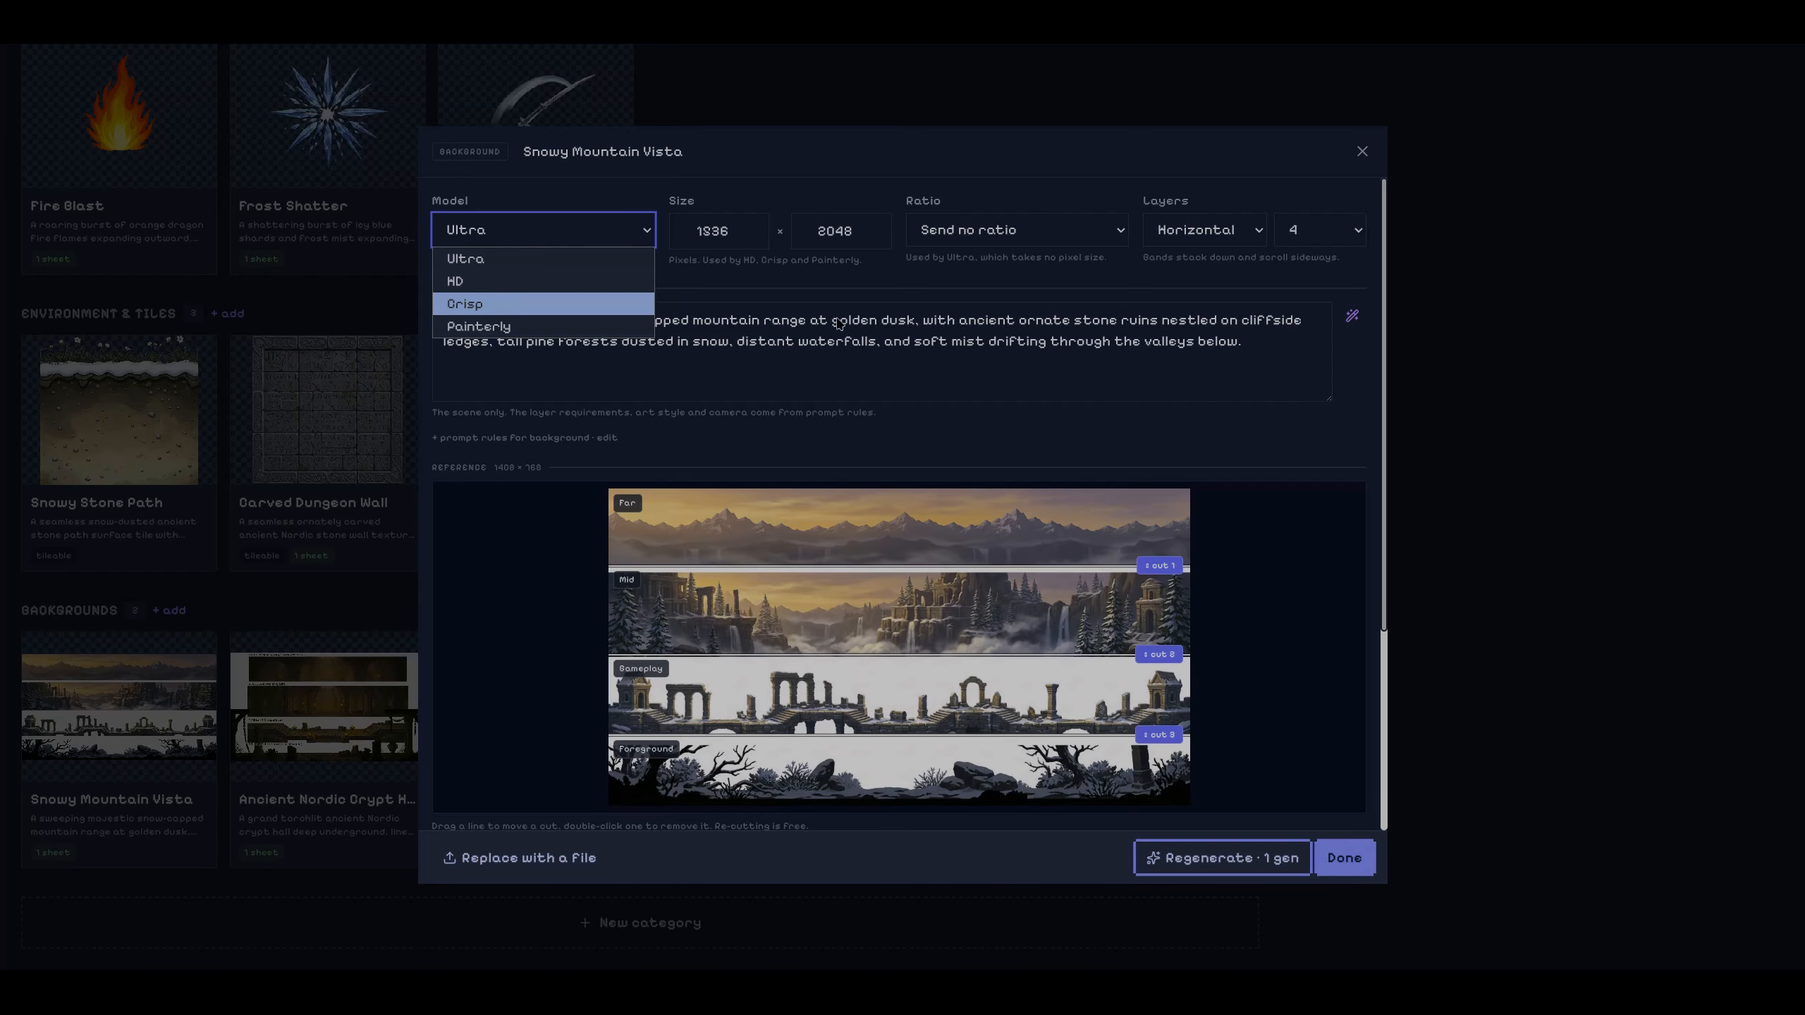
{"action": "left_click", "coordinate": [1268, 357]}
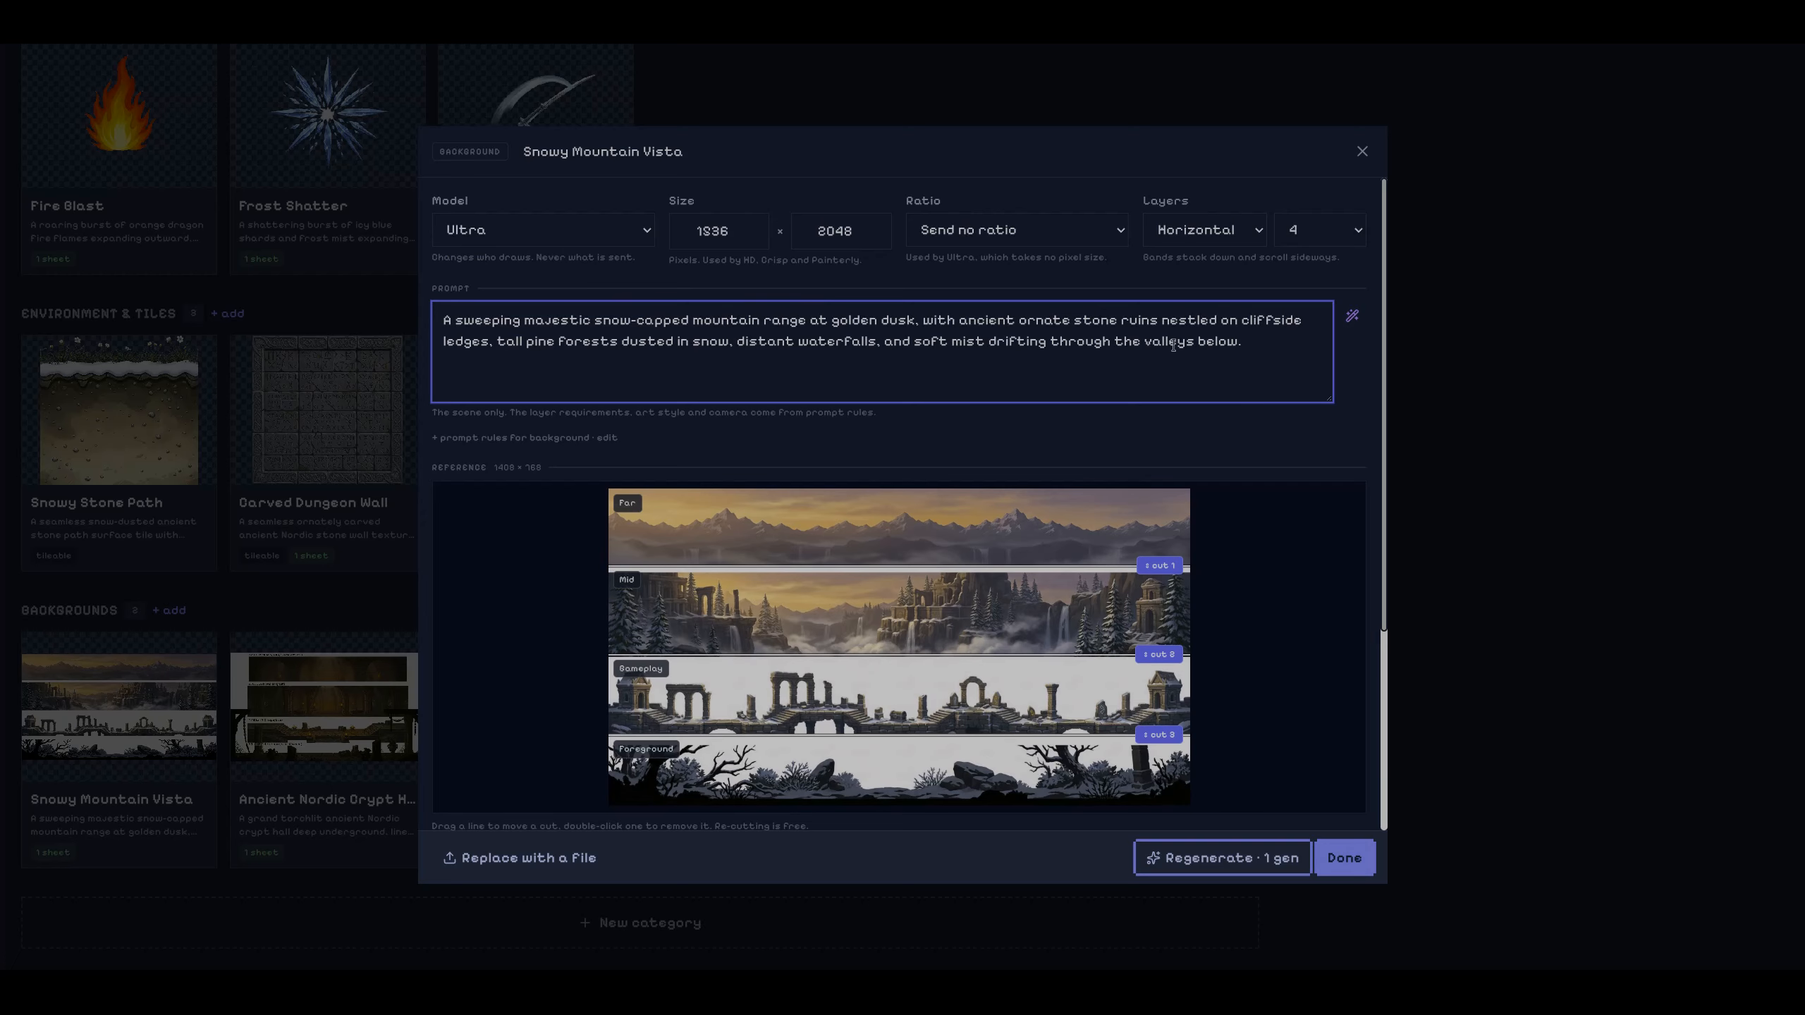
Copy the full Background template from the prompt rules into a new Gemini prompt.
{"action": "left_click", "coordinate": [517, 439]}
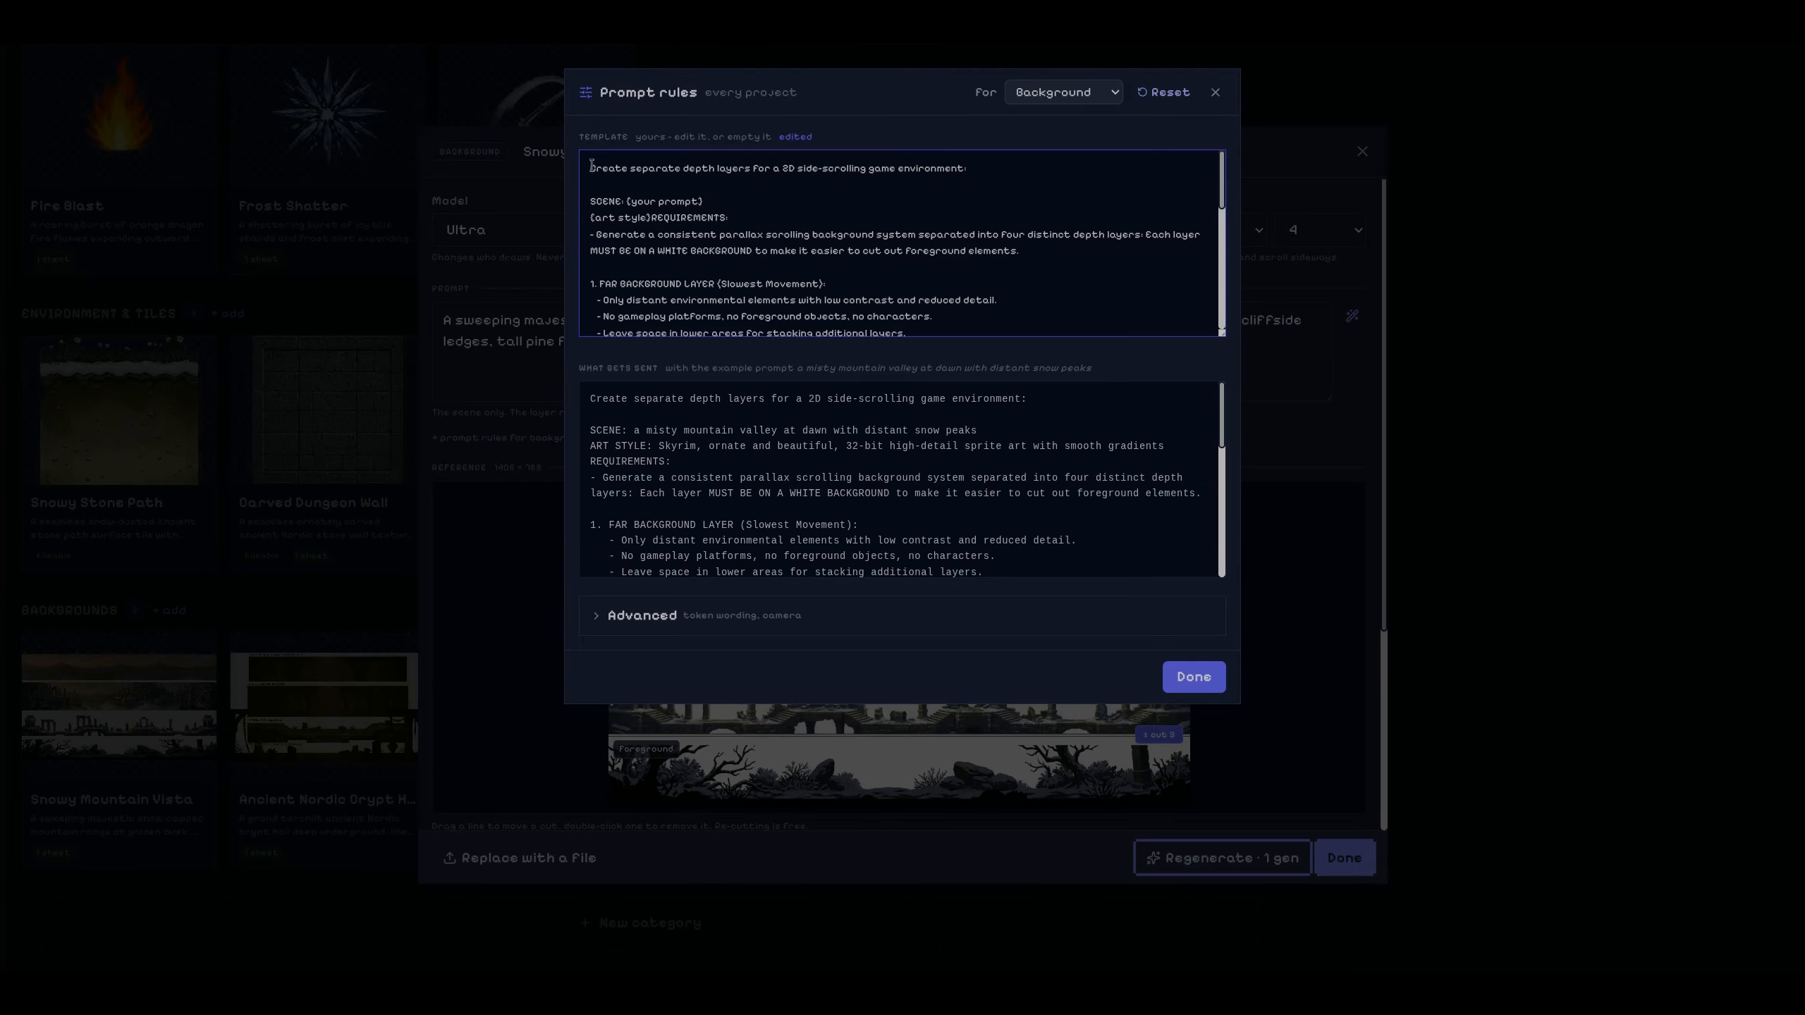
{"action": "left_click_drag", "start_coordinate": [592, 165], "coordinate": [1149, 536]}
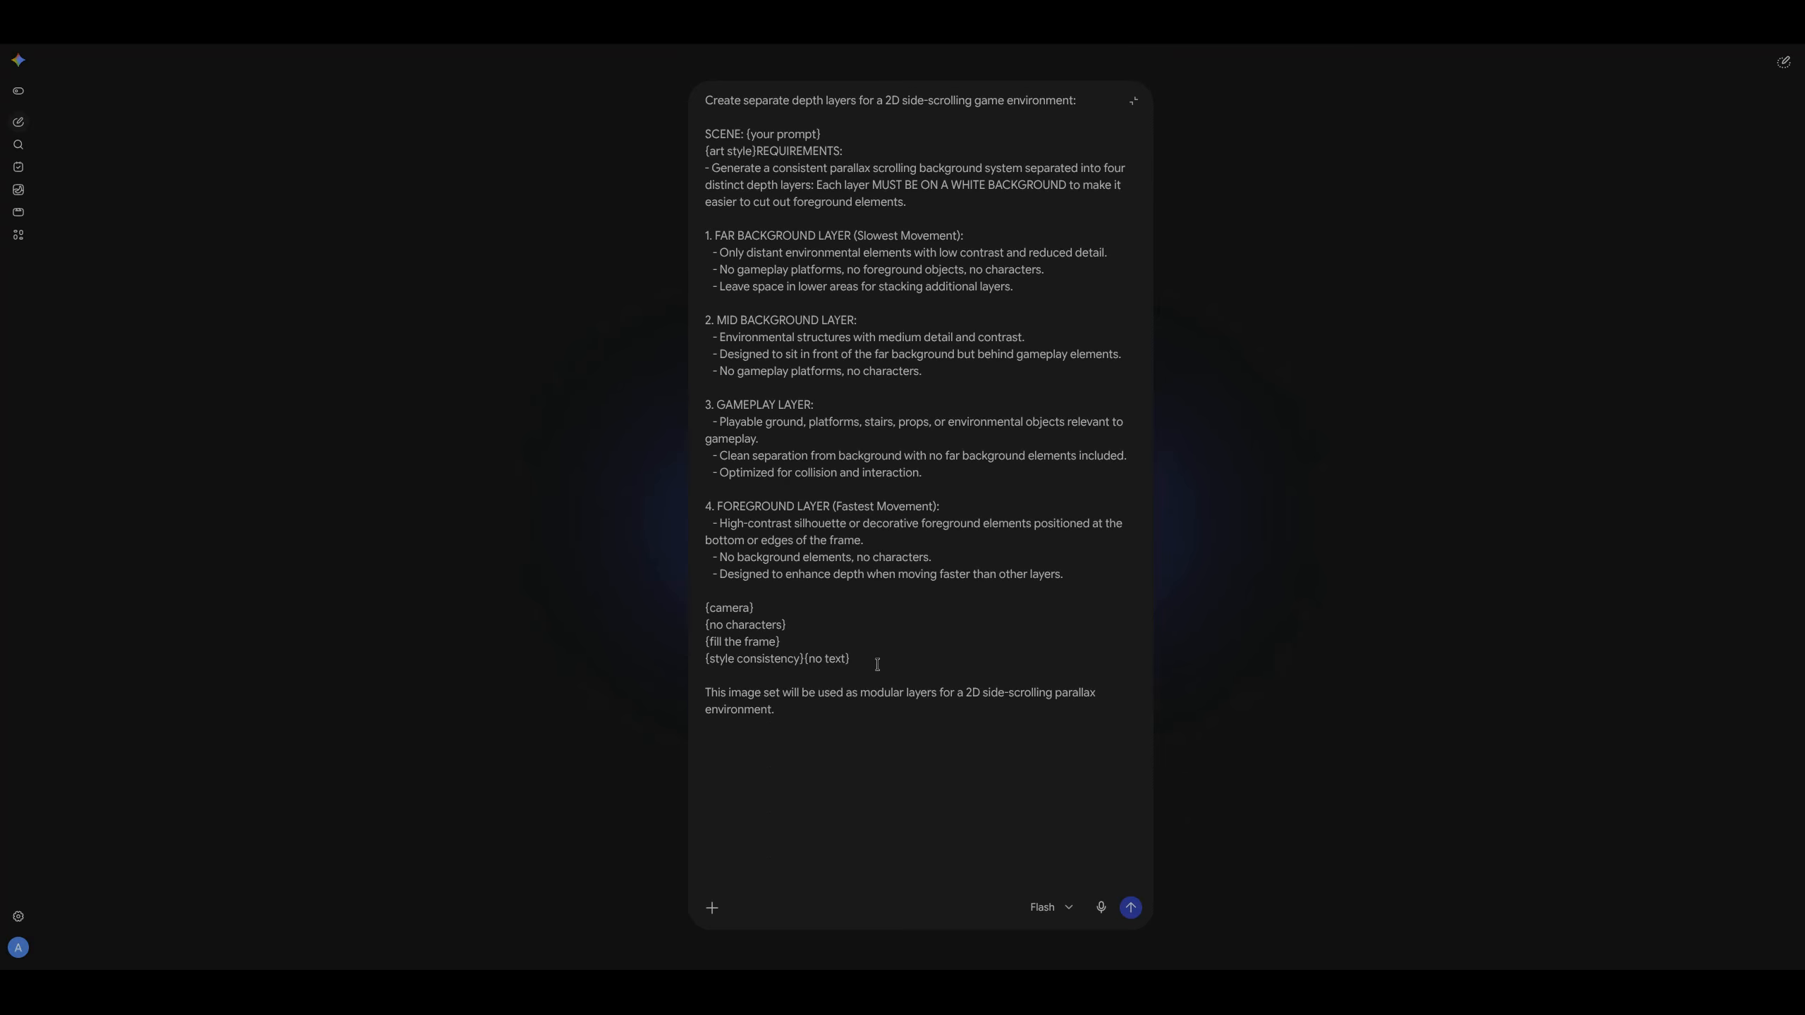
Delete the placeholders from {camera} through {no text} in the Gemini prompt and put blank lines before and after {art style}.
{"action": "left_click_drag", "start_coordinate": [874, 664], "coordinate": [814, 592]}
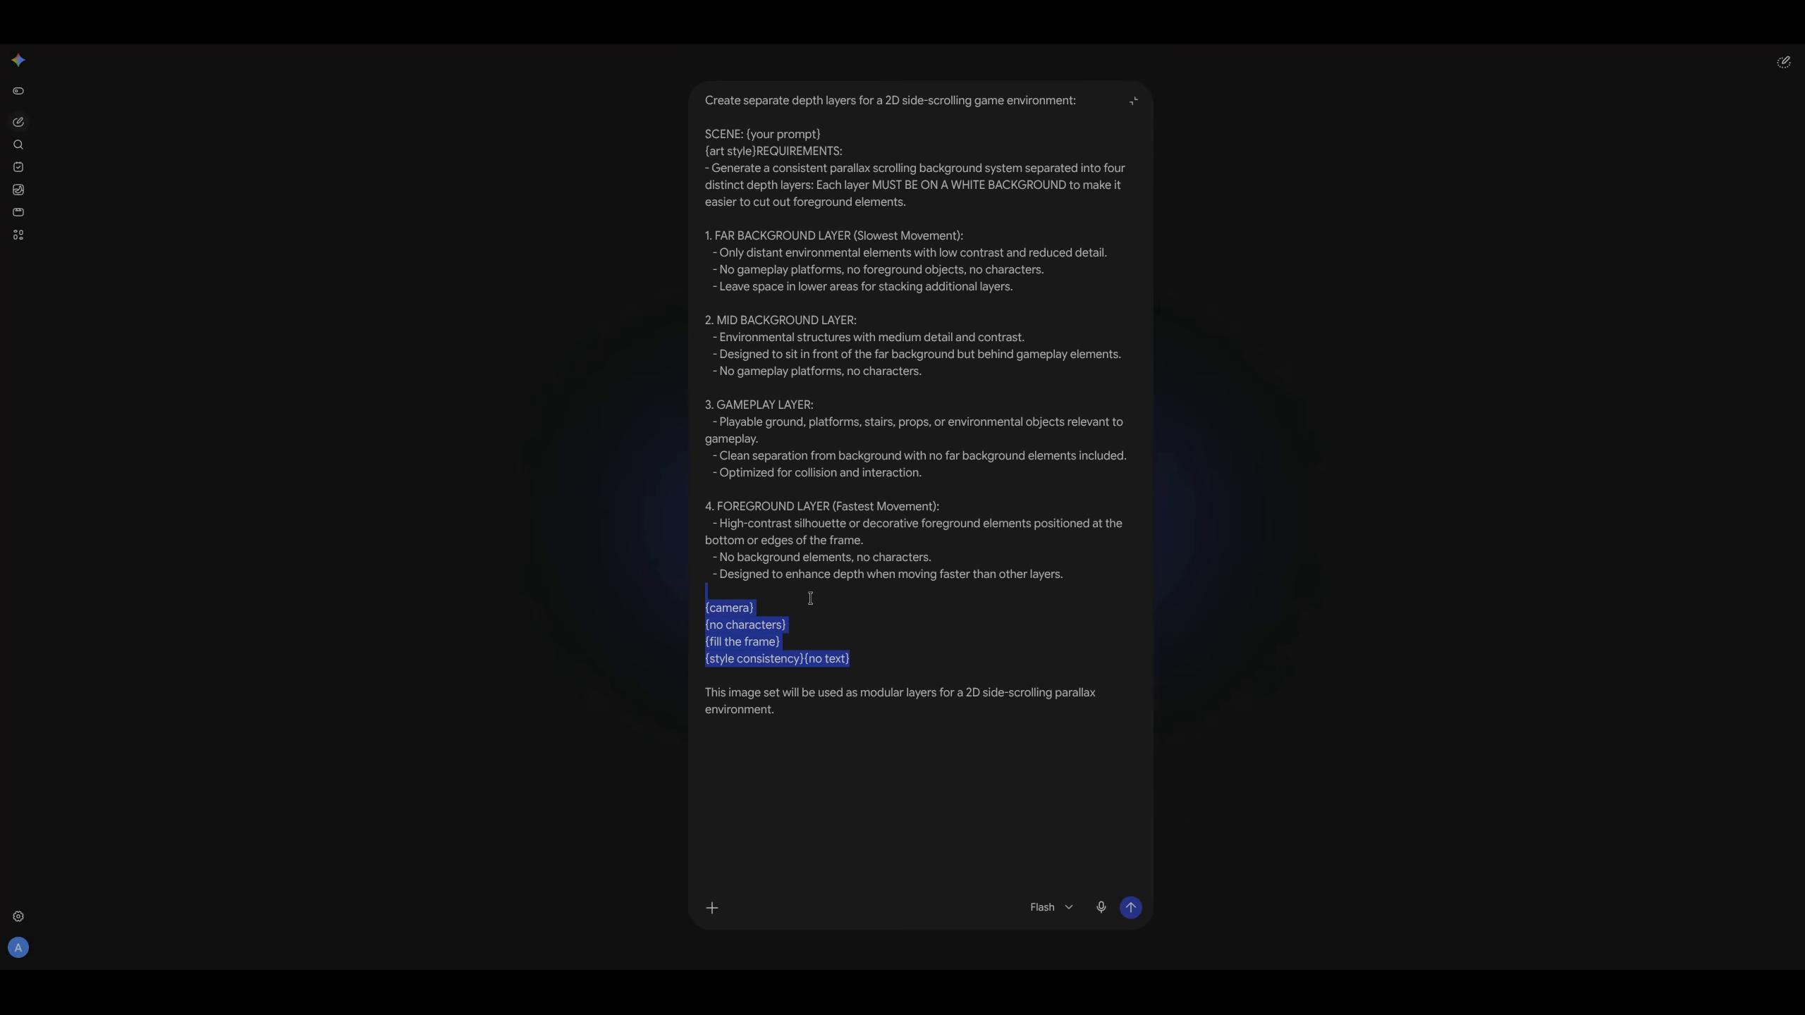
{"action": "key", "text": "BackSpace"}
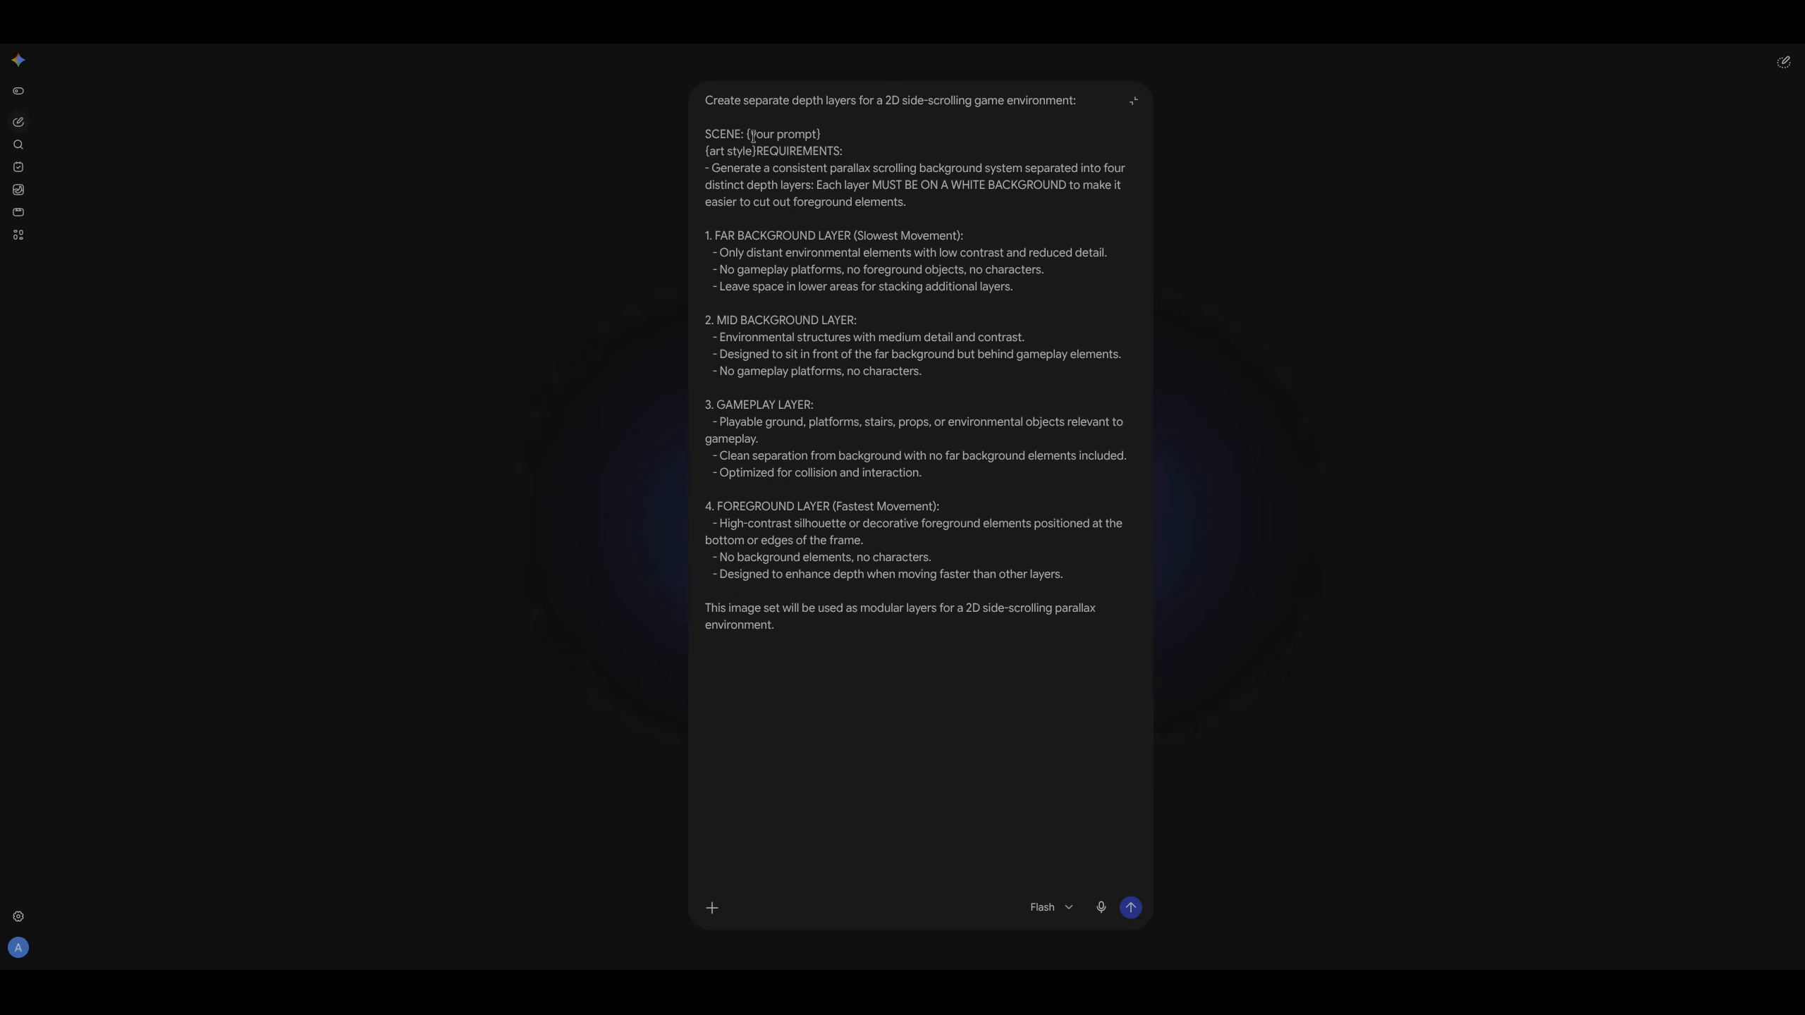
{"action": "key", "text": "Return"}
{"action": "key", "text": "Return"}
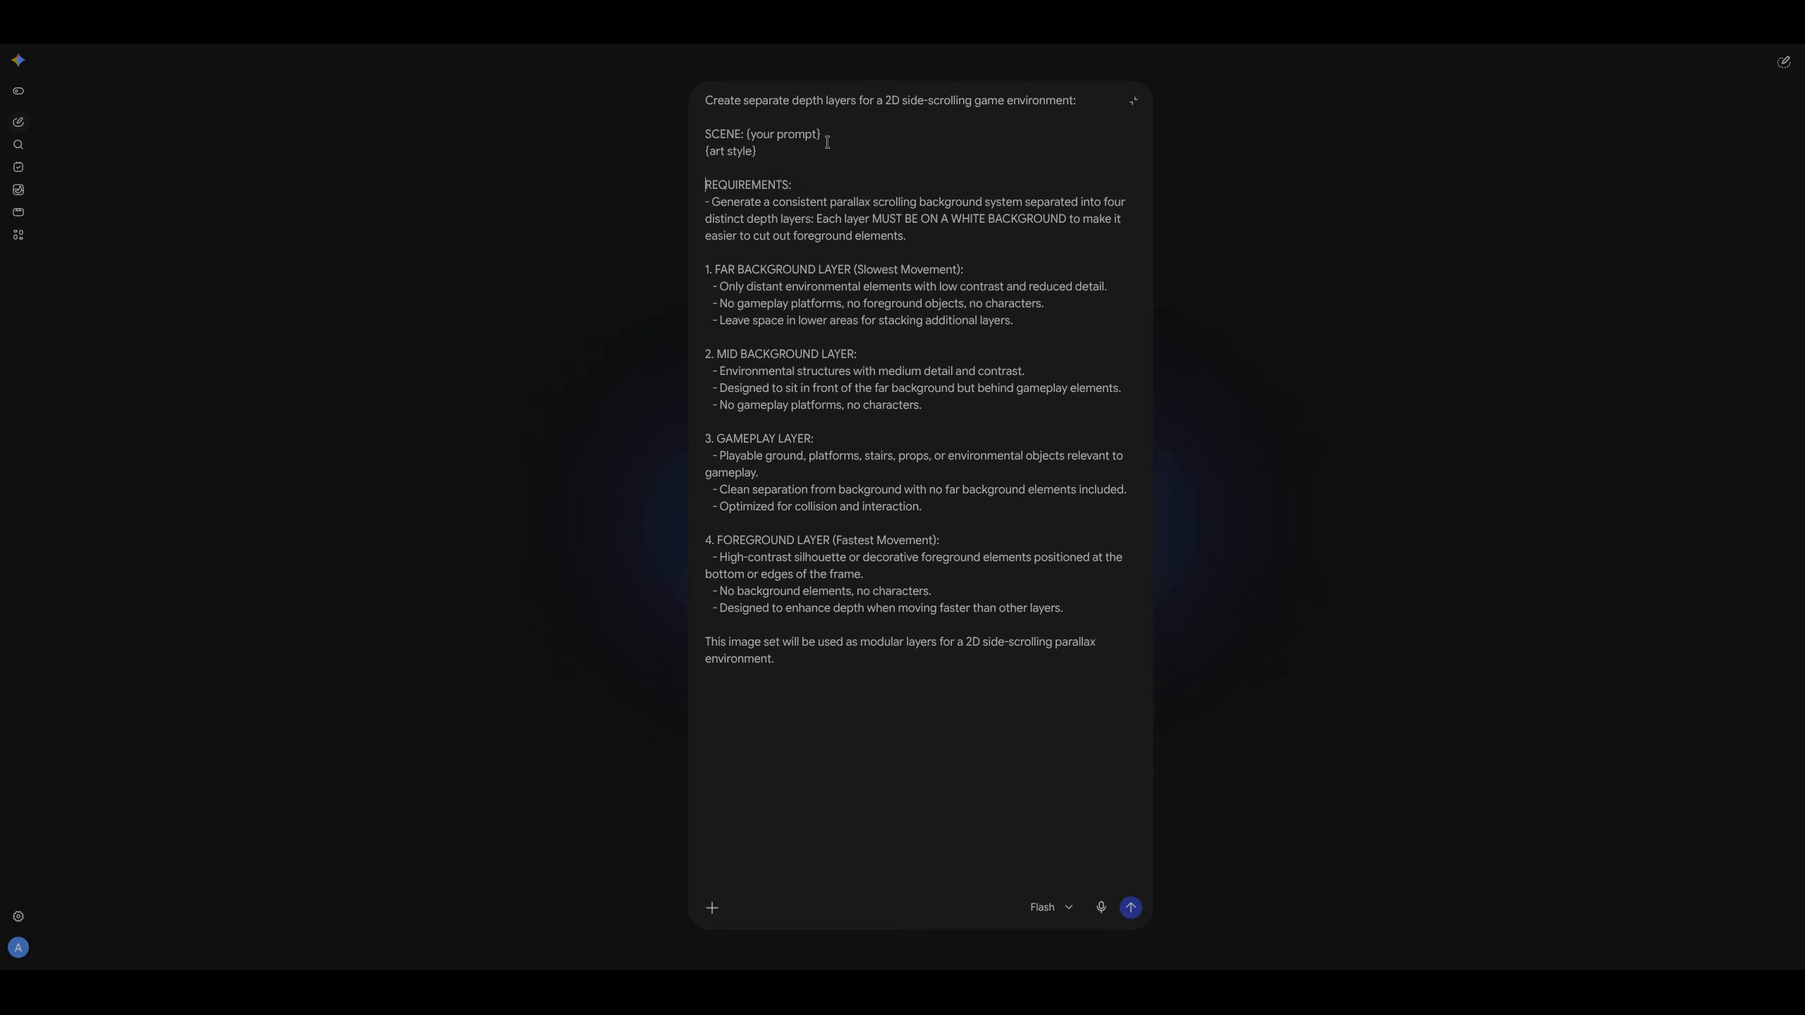
{"action": "left_click", "coordinate": [827, 142]}
{"action": "key", "text": "Return"}
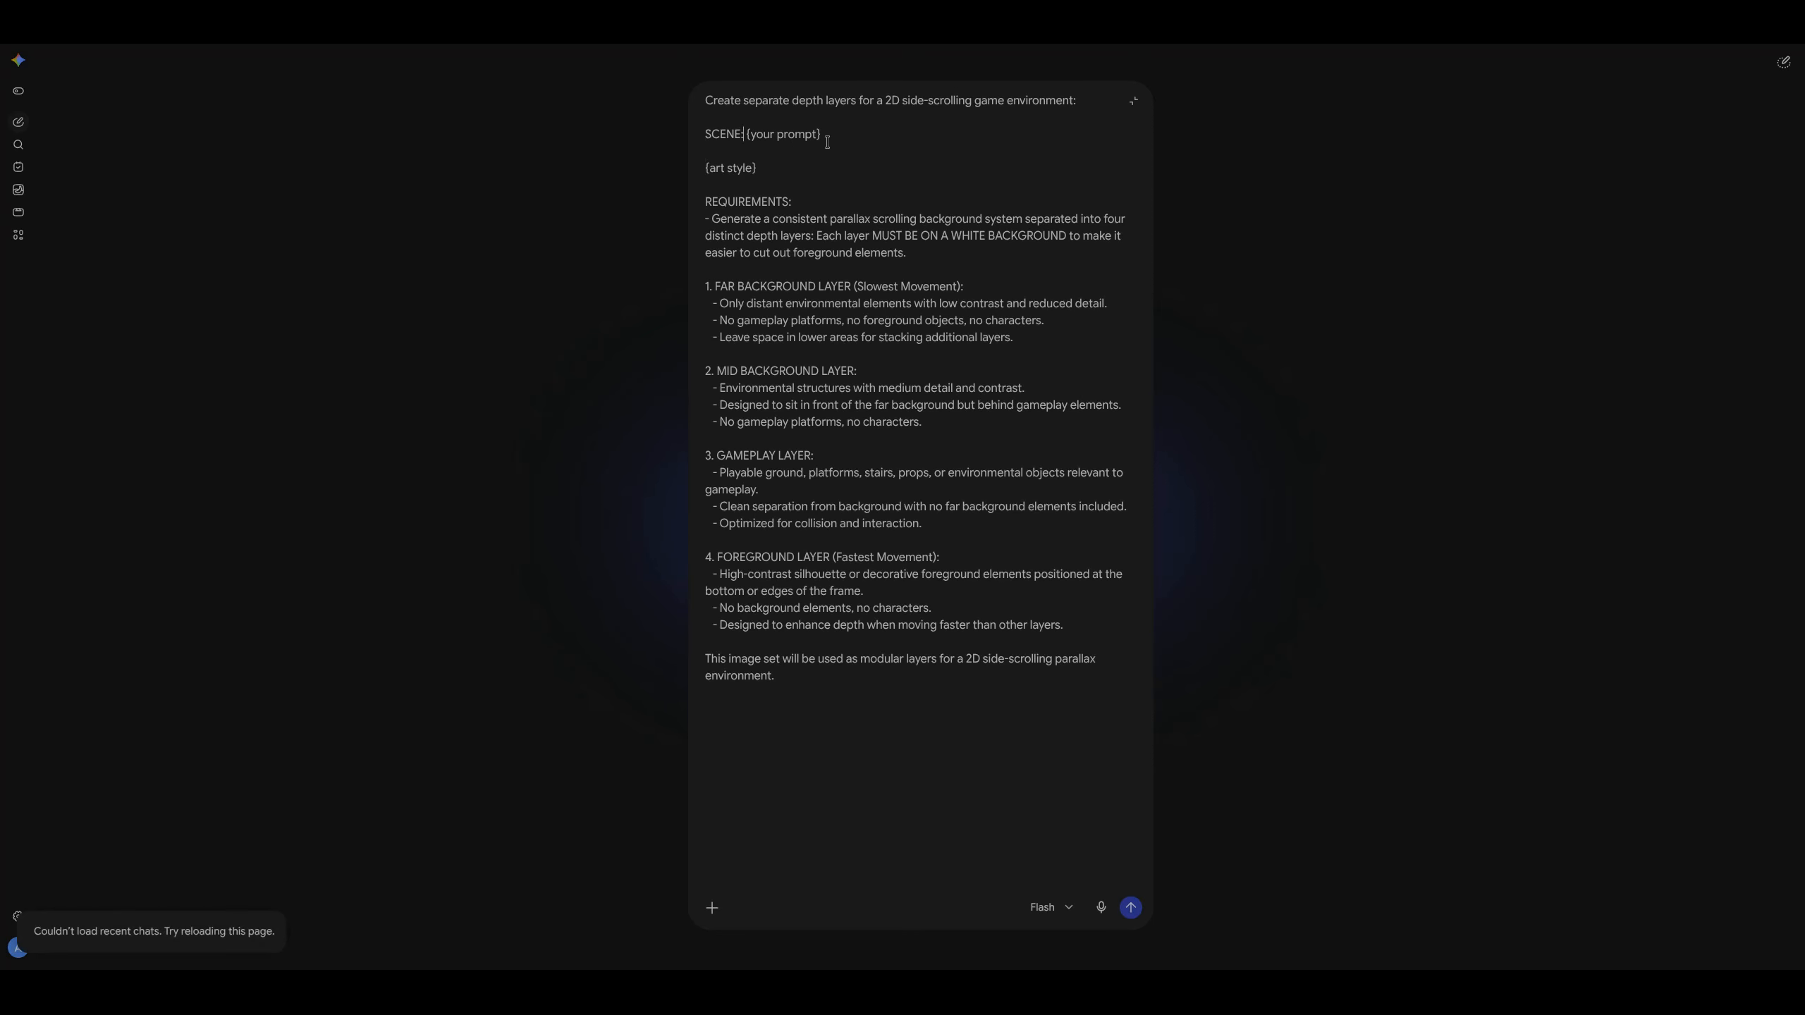
Replace the {your prompt} placeholder after SCENE in Gemini with the scene prompt copied from the Snowy Mountain Vista background.
{"action": "key", "text": "shift+Right"}
{"action": "key", "text": "shift+Right"}
{"action": "key", "text": "shift+Right"}
{"action": "key", "text": "shift+Right"}
{"action": "key", "text": "shift+Right"}
{"action": "key", "text": "shift+Right"}
{"action": "key", "text": "shift+Right"}
{"action": "key", "text": "shift+Right"}
{"action": "key", "text": "shift+Right"}
{"action": "key", "text": "shift+Right"}
{"action": "key", "text": "shift+Right"}
{"action": "key", "text": "shift+Right"}
{"action": "key", "text": "Down"}
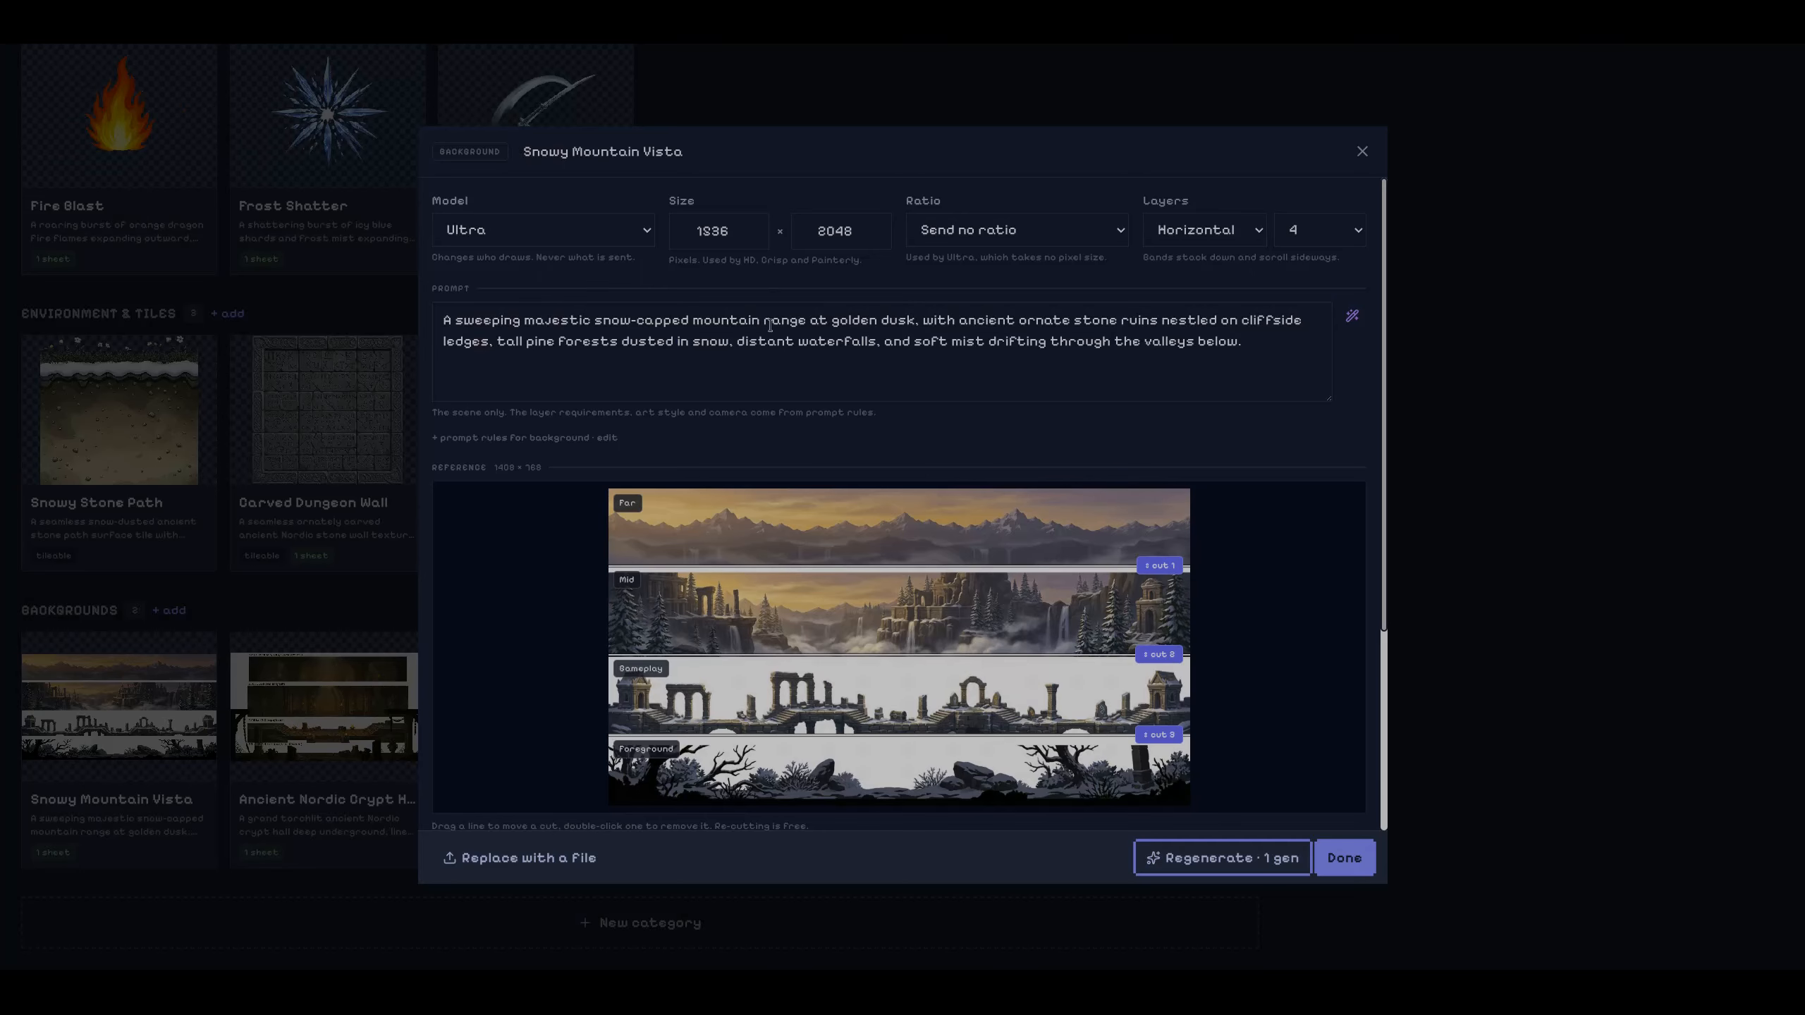
{"action": "left_click", "coordinate": [788, 341]}
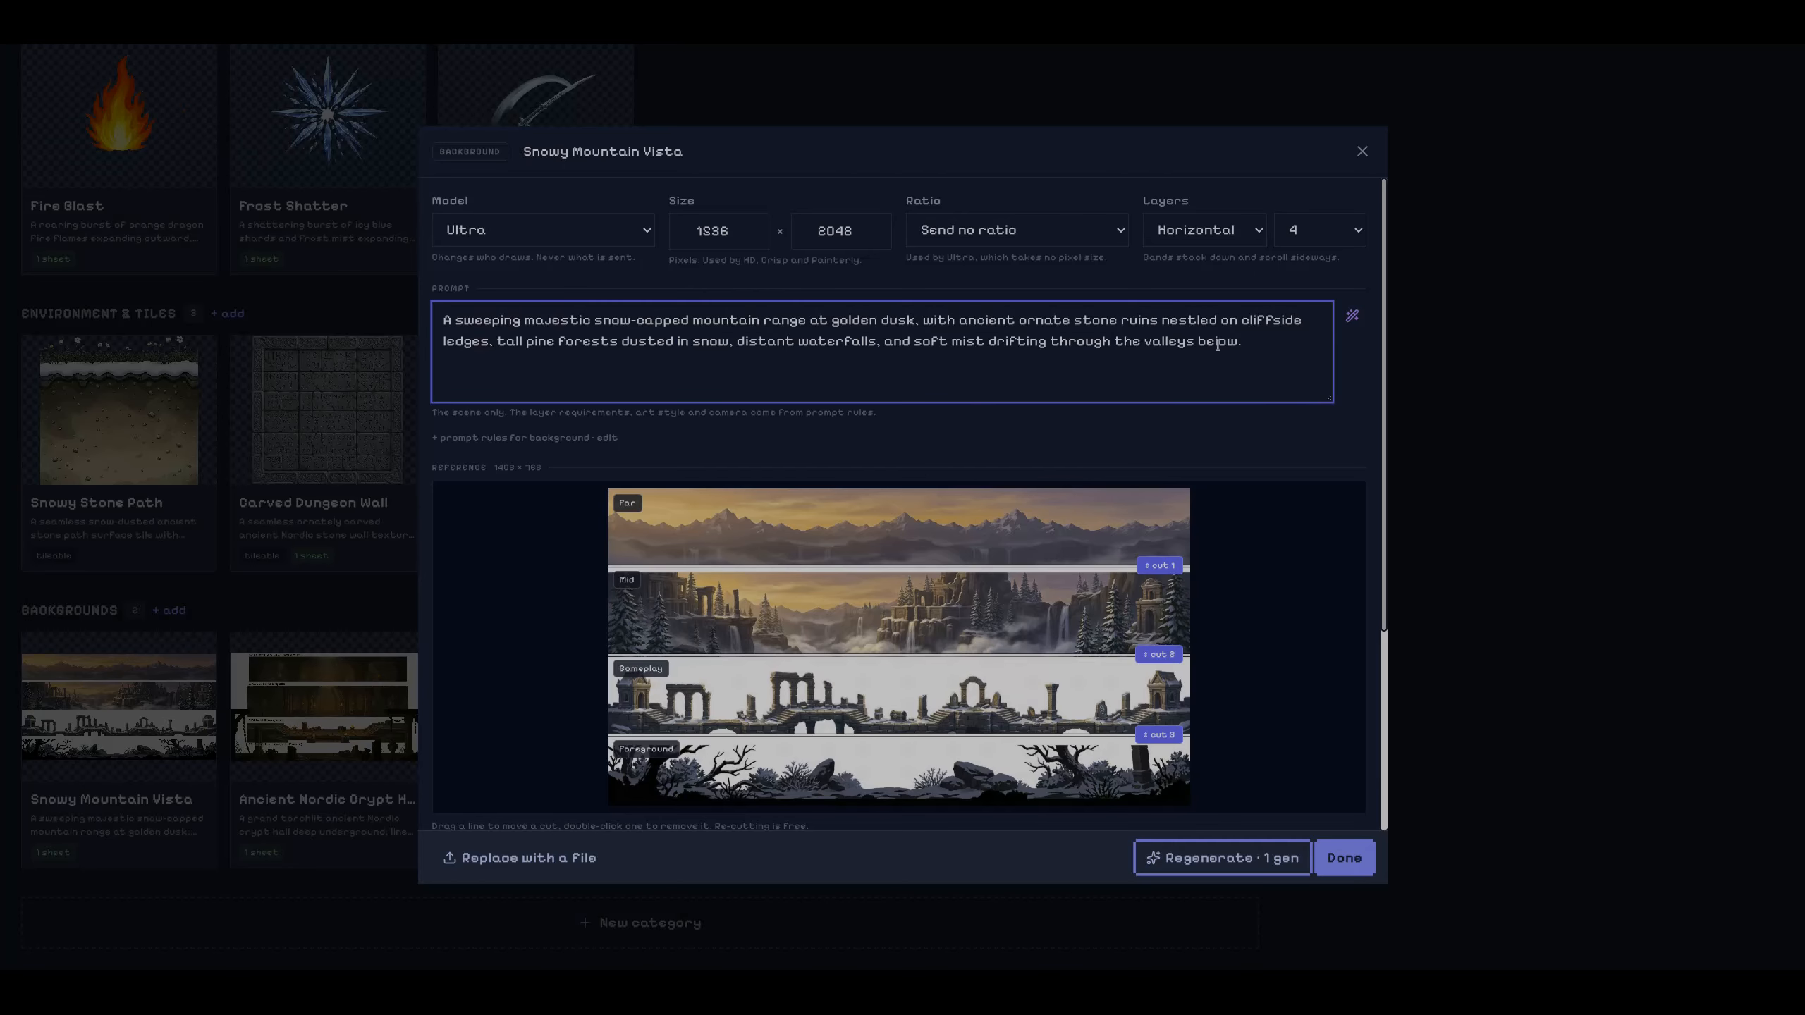
{"action": "left_click_drag", "start_coordinate": [1283, 347], "coordinate": [427, 288]}
{"action": "key", "text": "ctrl+c"}
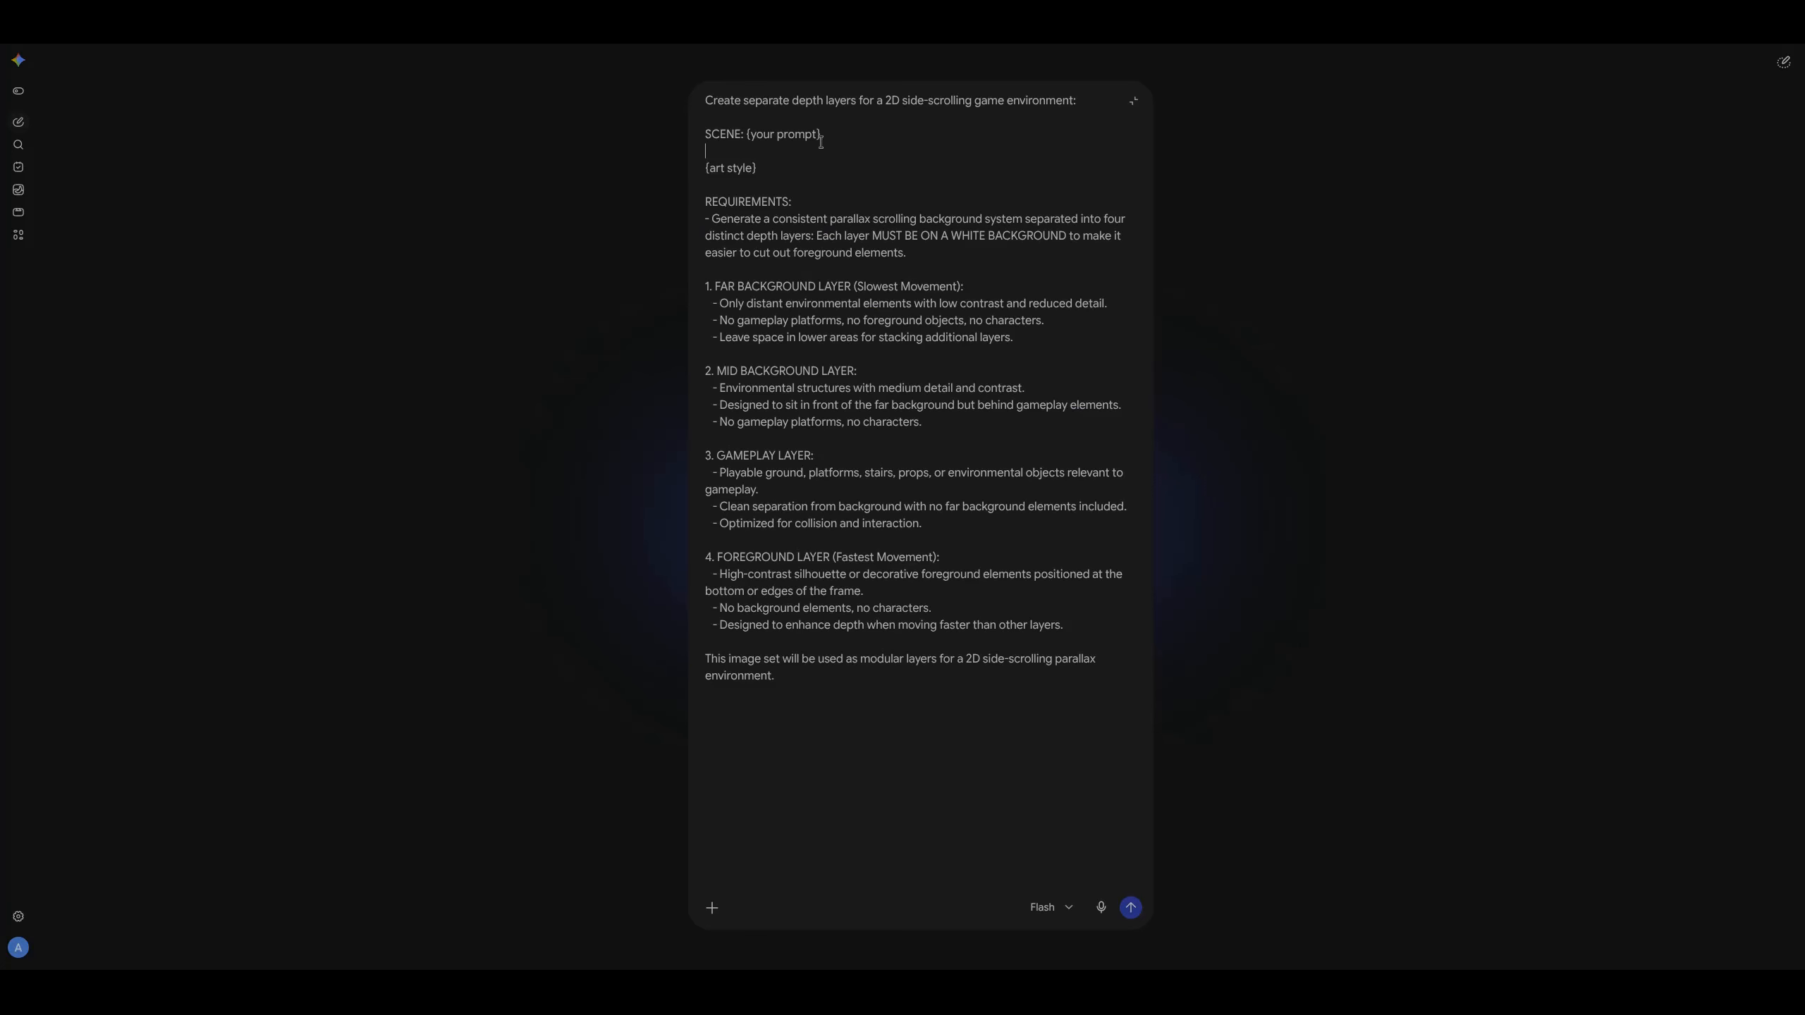
{"action": "left_click_drag", "start_coordinate": [820, 142], "coordinate": [753, 134]}
{"action": "key", "text": "ctrl+v"}
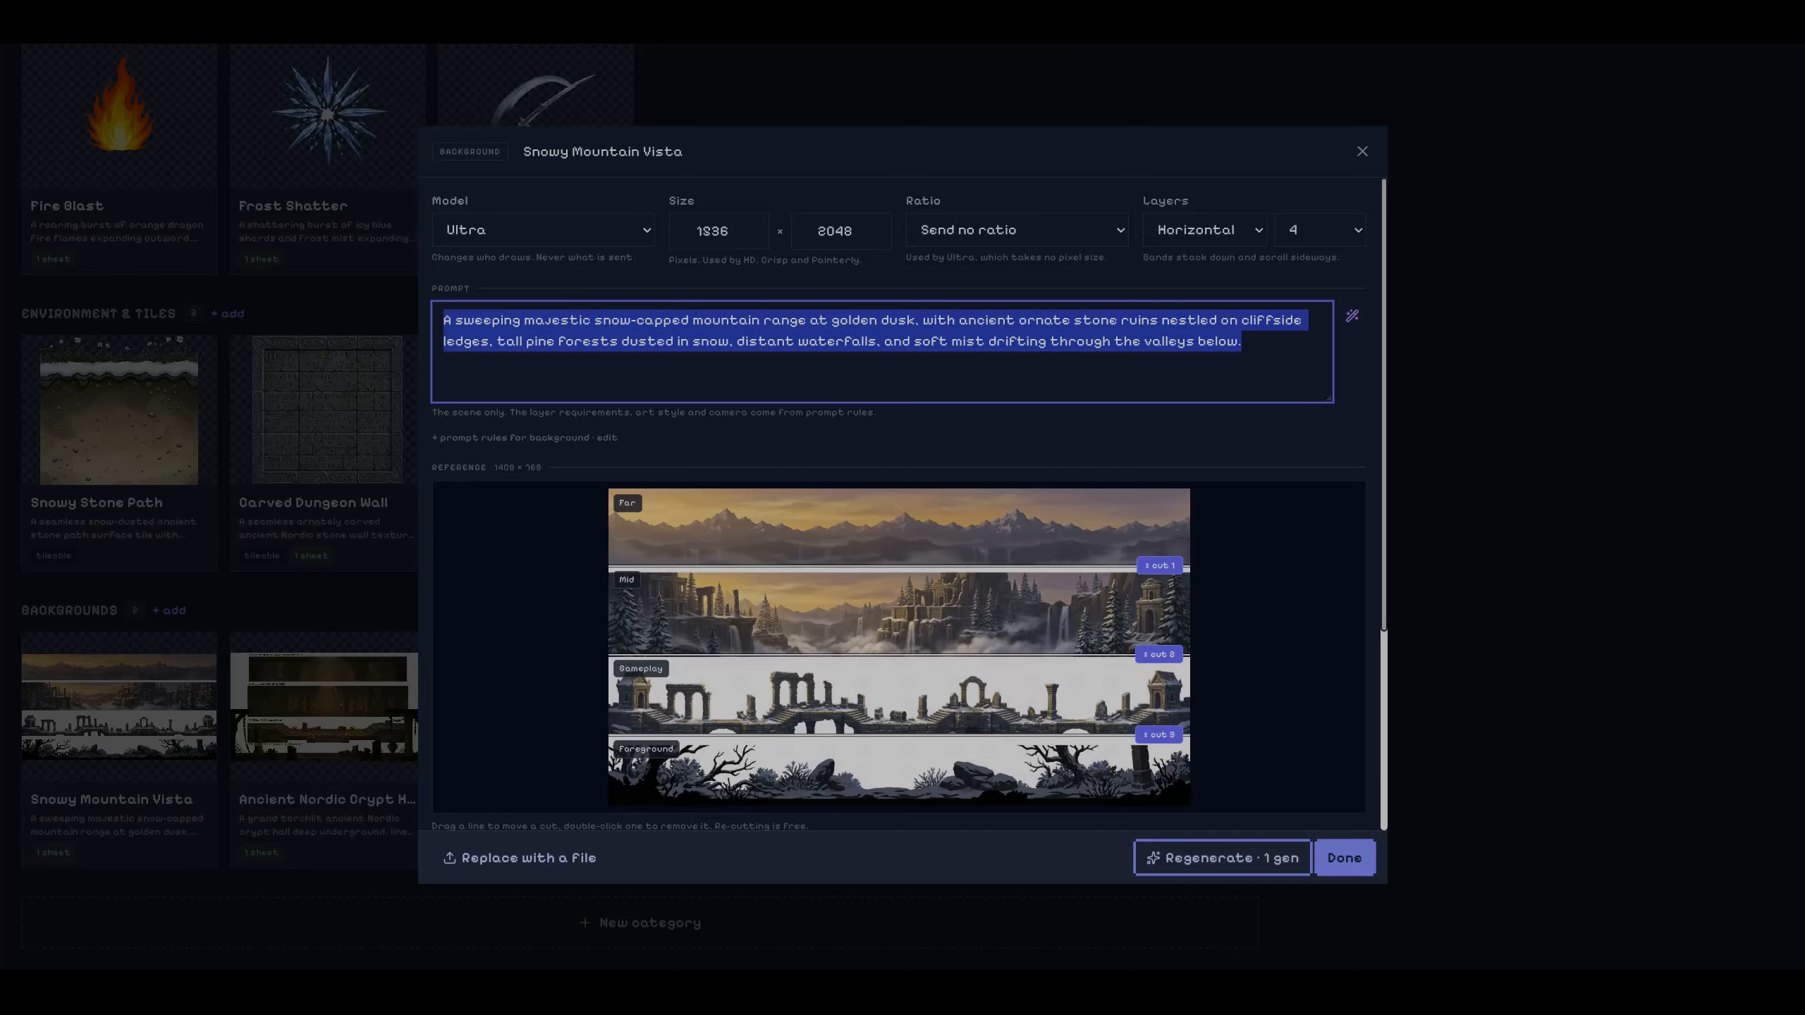
Replace the {art style} placeholder in Gemini with "ART STYLE:" followed by the style words copied from the project's global style.
{"action": "left_click", "coordinate": [1362, 151]}
{"action": "scroll", "coordinate": [741, 710], "scroll_direction": "up", "scroll_amount": 10}
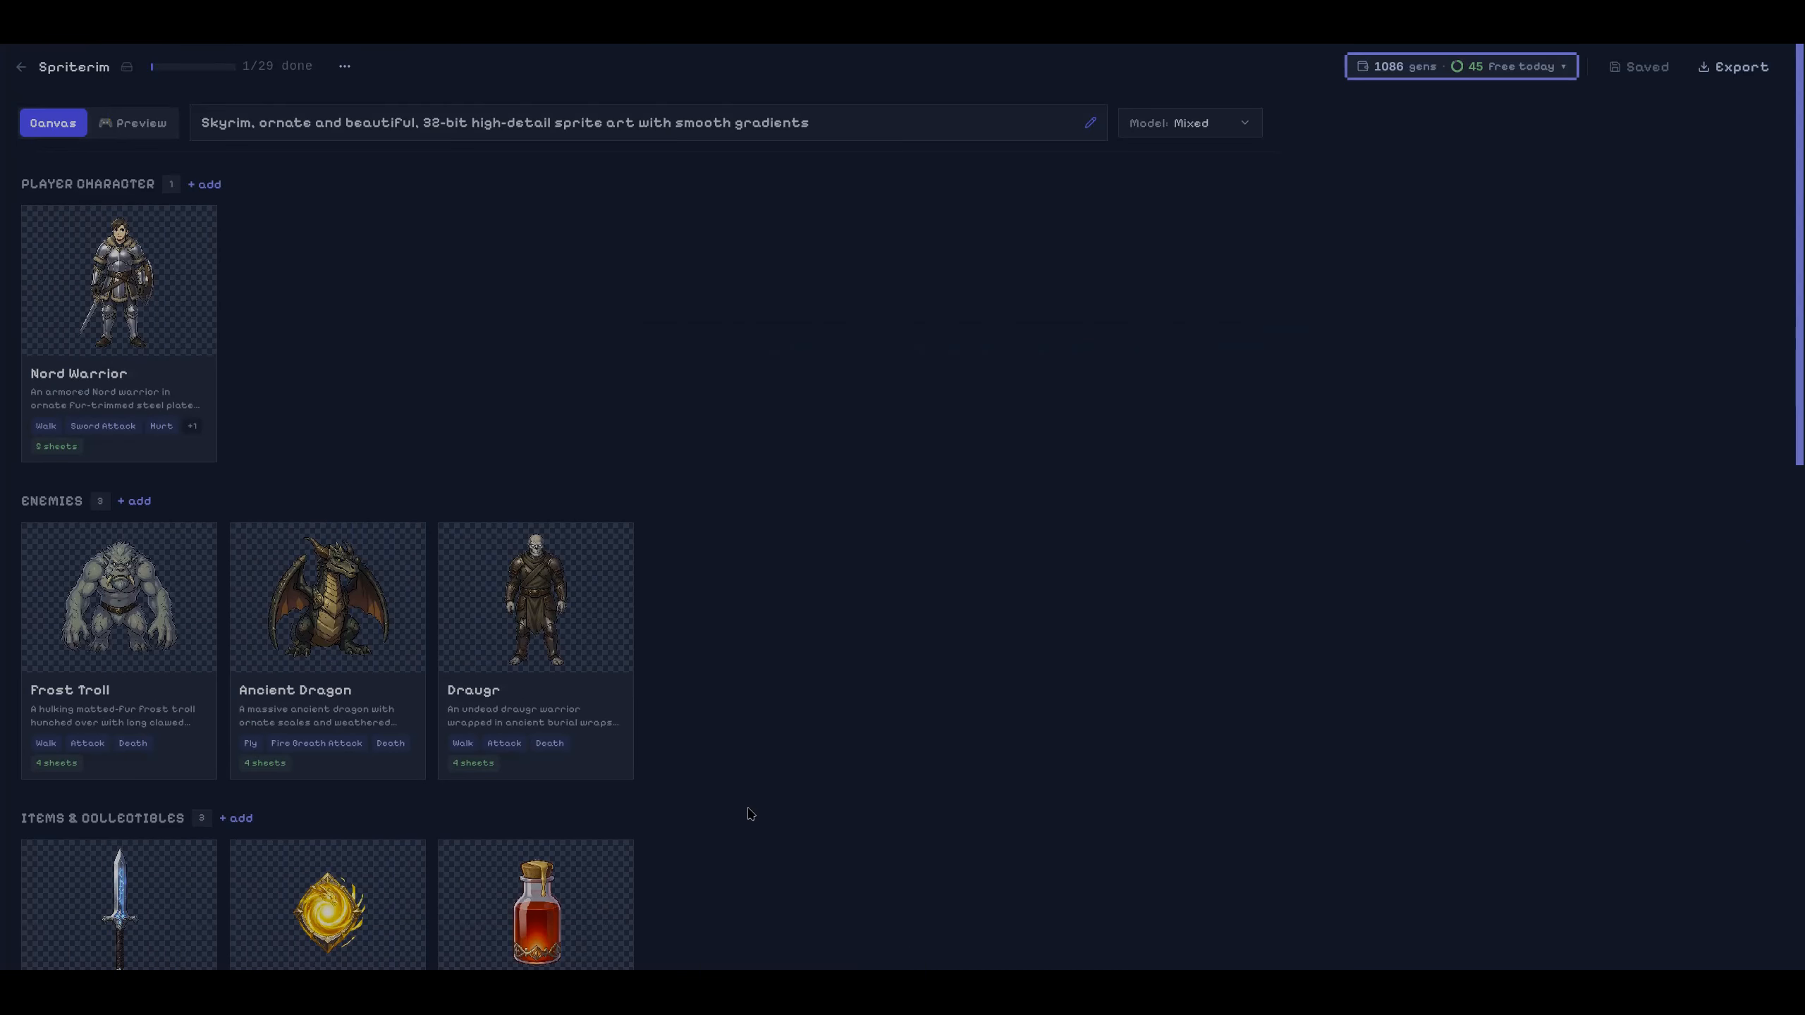
{"action": "left_click", "coordinate": [547, 137]}
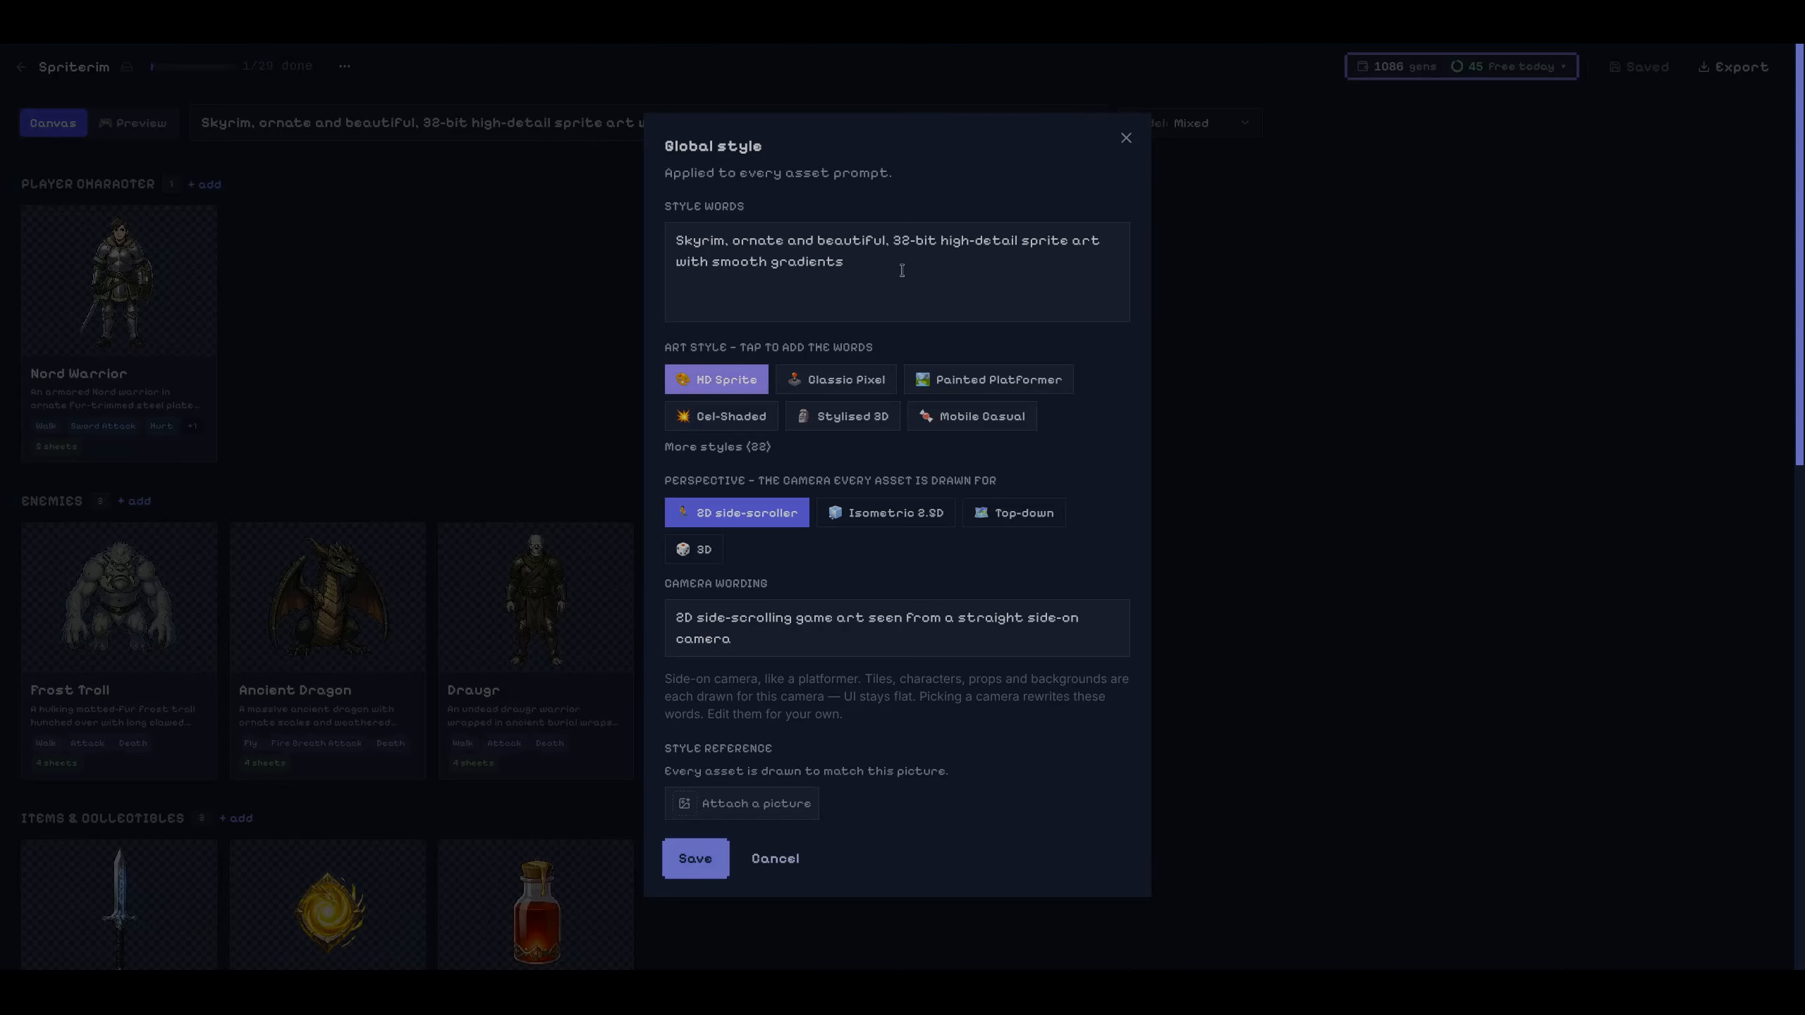
{"action": "left_click_drag", "start_coordinate": [901, 265], "coordinate": [648, 236]}
{"action": "key", "text": "ctrl+c"}
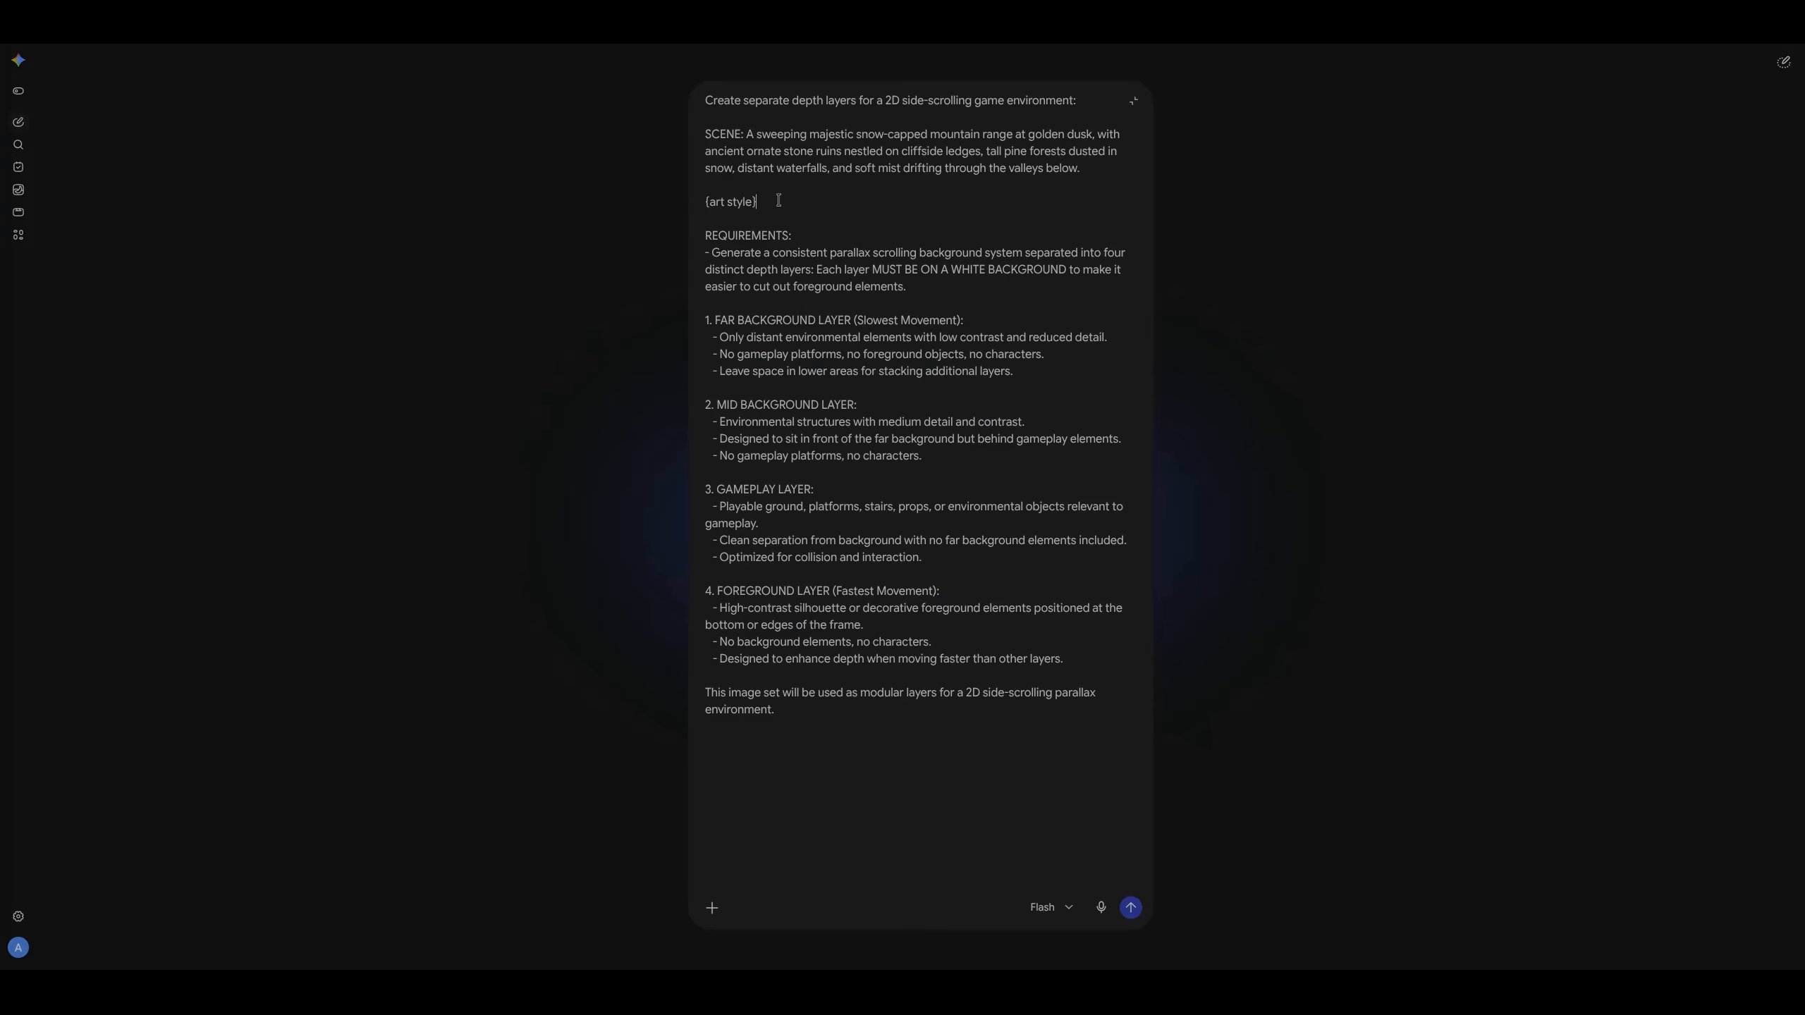
{"action": "left_click_drag", "start_coordinate": [779, 201], "coordinate": [690, 204]}
{"action": "type", "text": "ART STYLE:"}
{"action": "key", "text": "ctrl+v"}
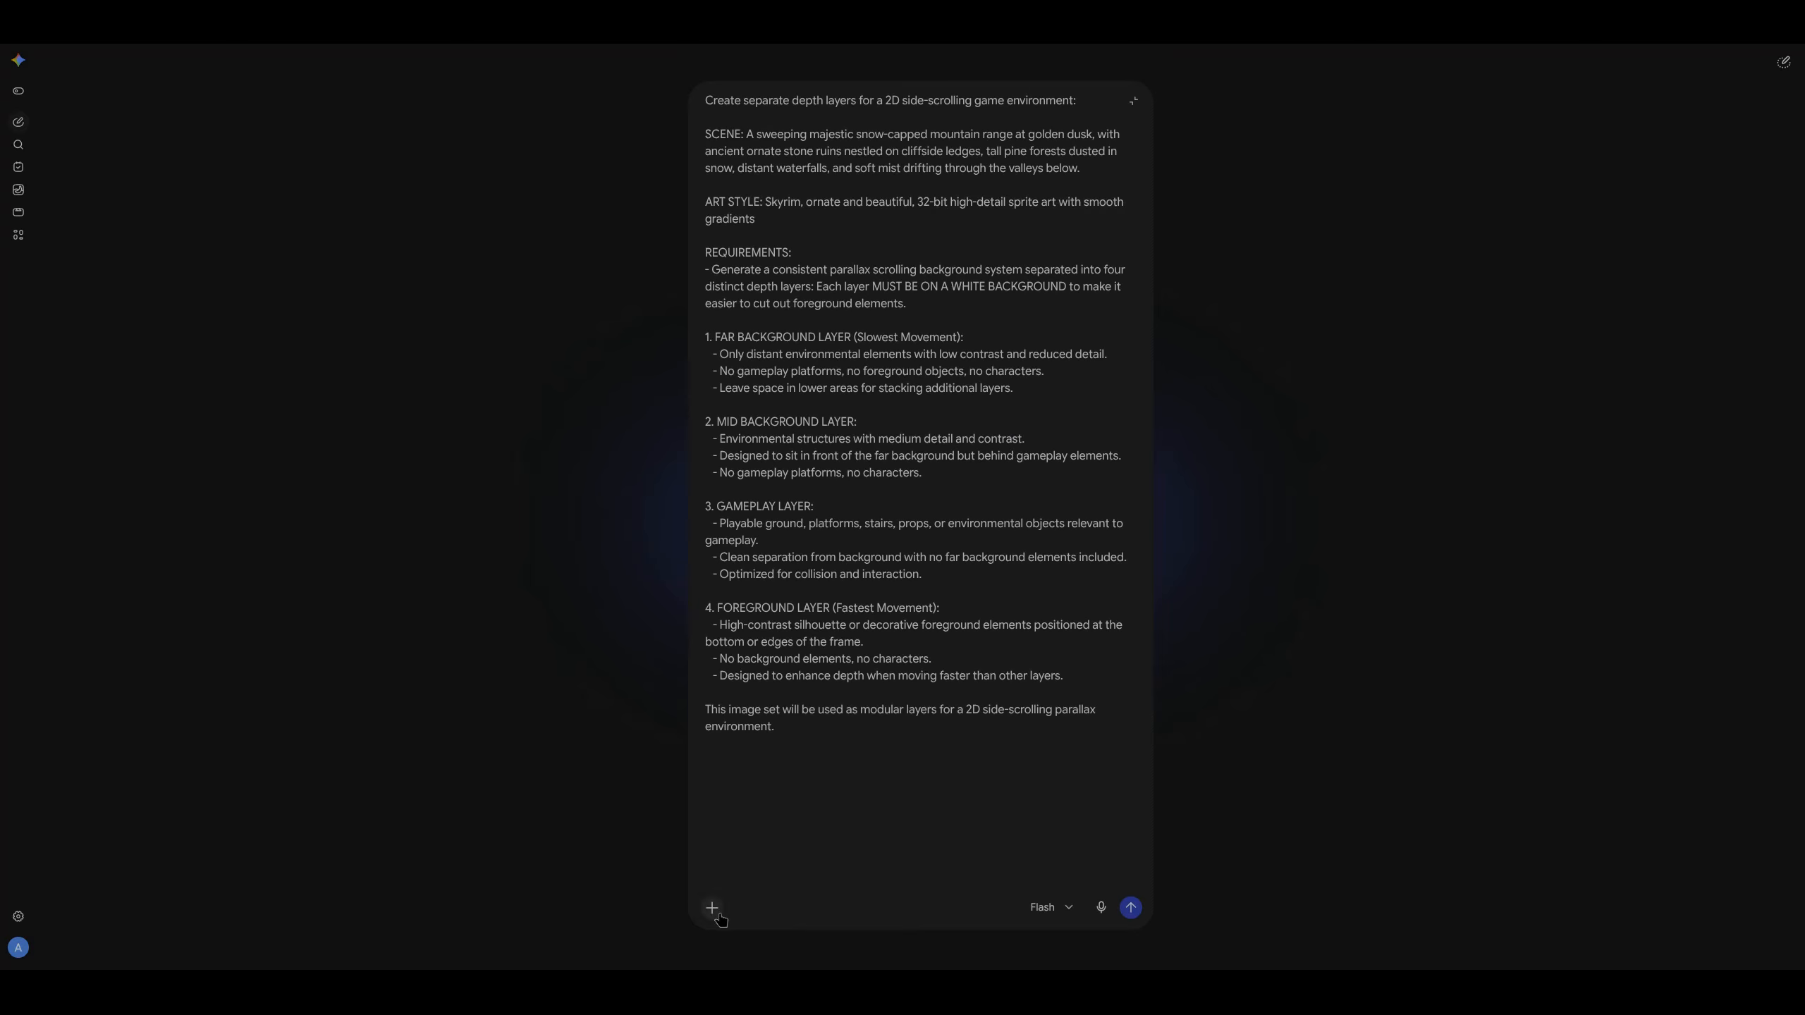
Turn on Gemini's Images tool for the prompt and submit it.
{"action": "left_click", "coordinate": [712, 909]}
{"action": "left_click", "coordinate": [765, 714]}
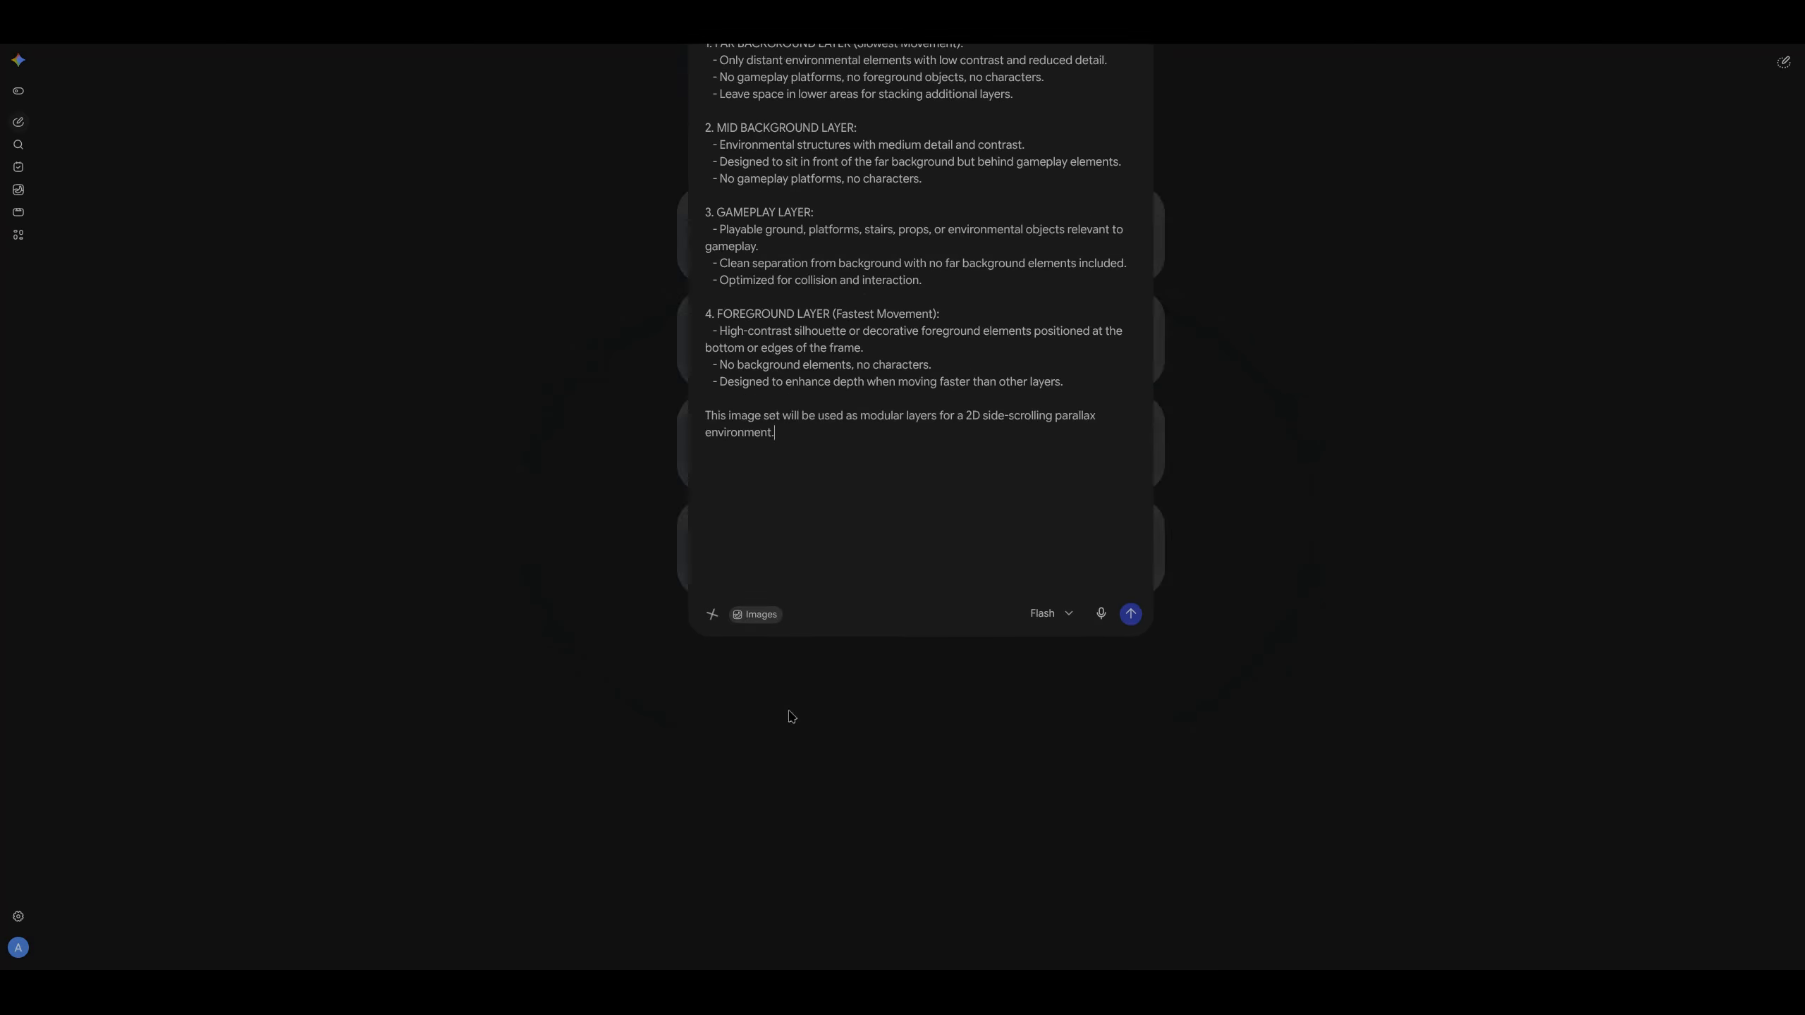
{"action": "left_click", "coordinate": [1131, 914]}
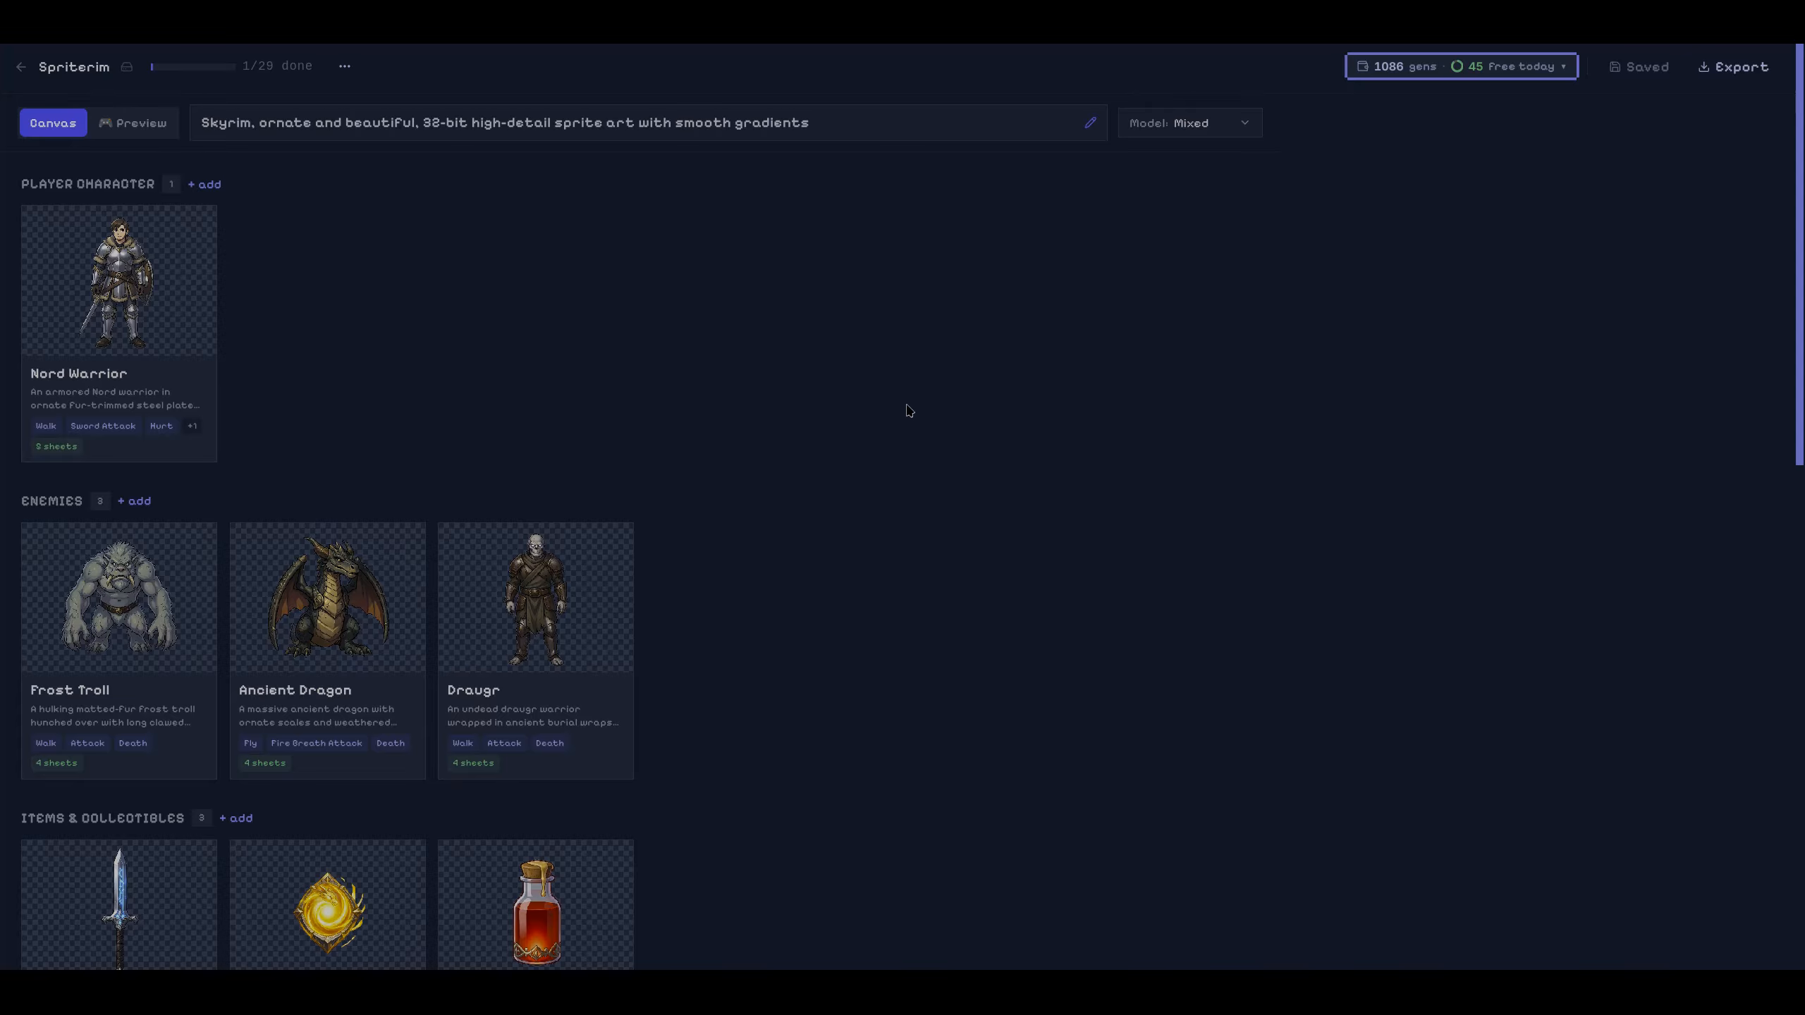
Switch back to the Spriterim project, open the Ancient Stone Ruin Pillar asset and examine its reference image enlarged.
{"action": "scroll", "coordinate": [916, 382], "scroll_direction": "down", "scroll_amount": 12}
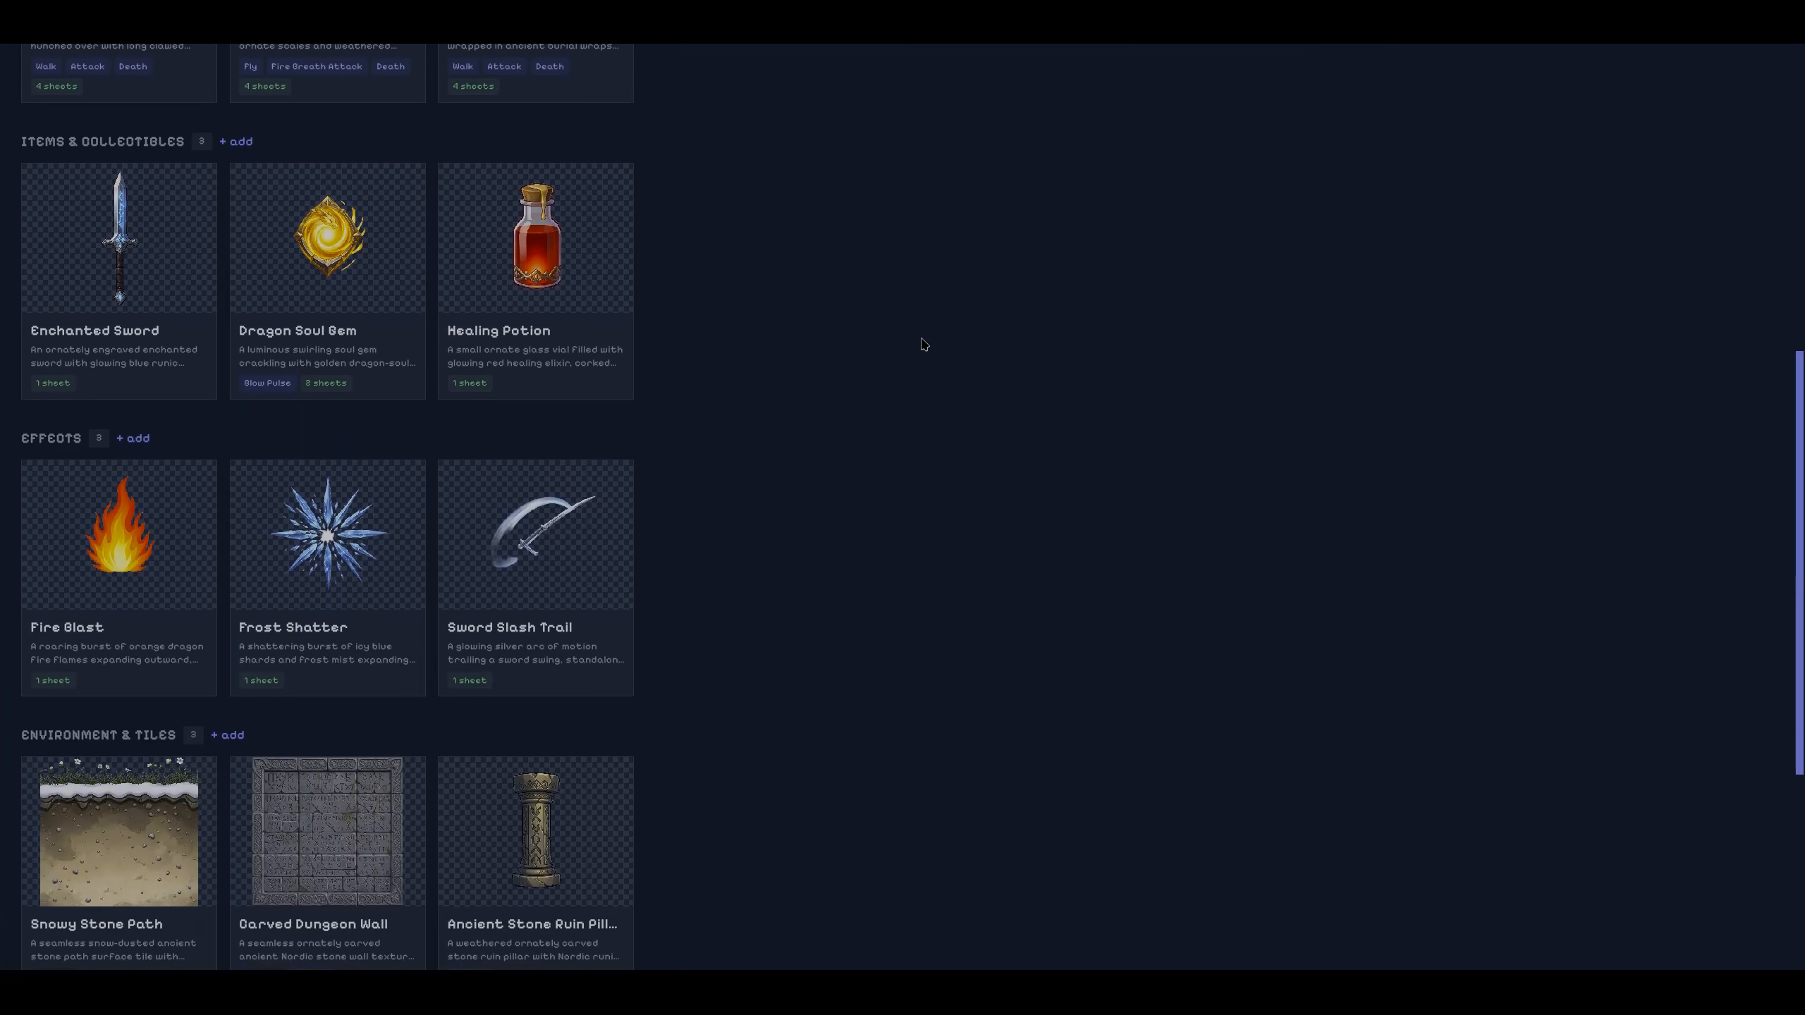
{"action": "scroll", "coordinate": [903, 356], "scroll_direction": "down", "scroll_amount": 2}
{"action": "left_click", "coordinate": [531, 513]}
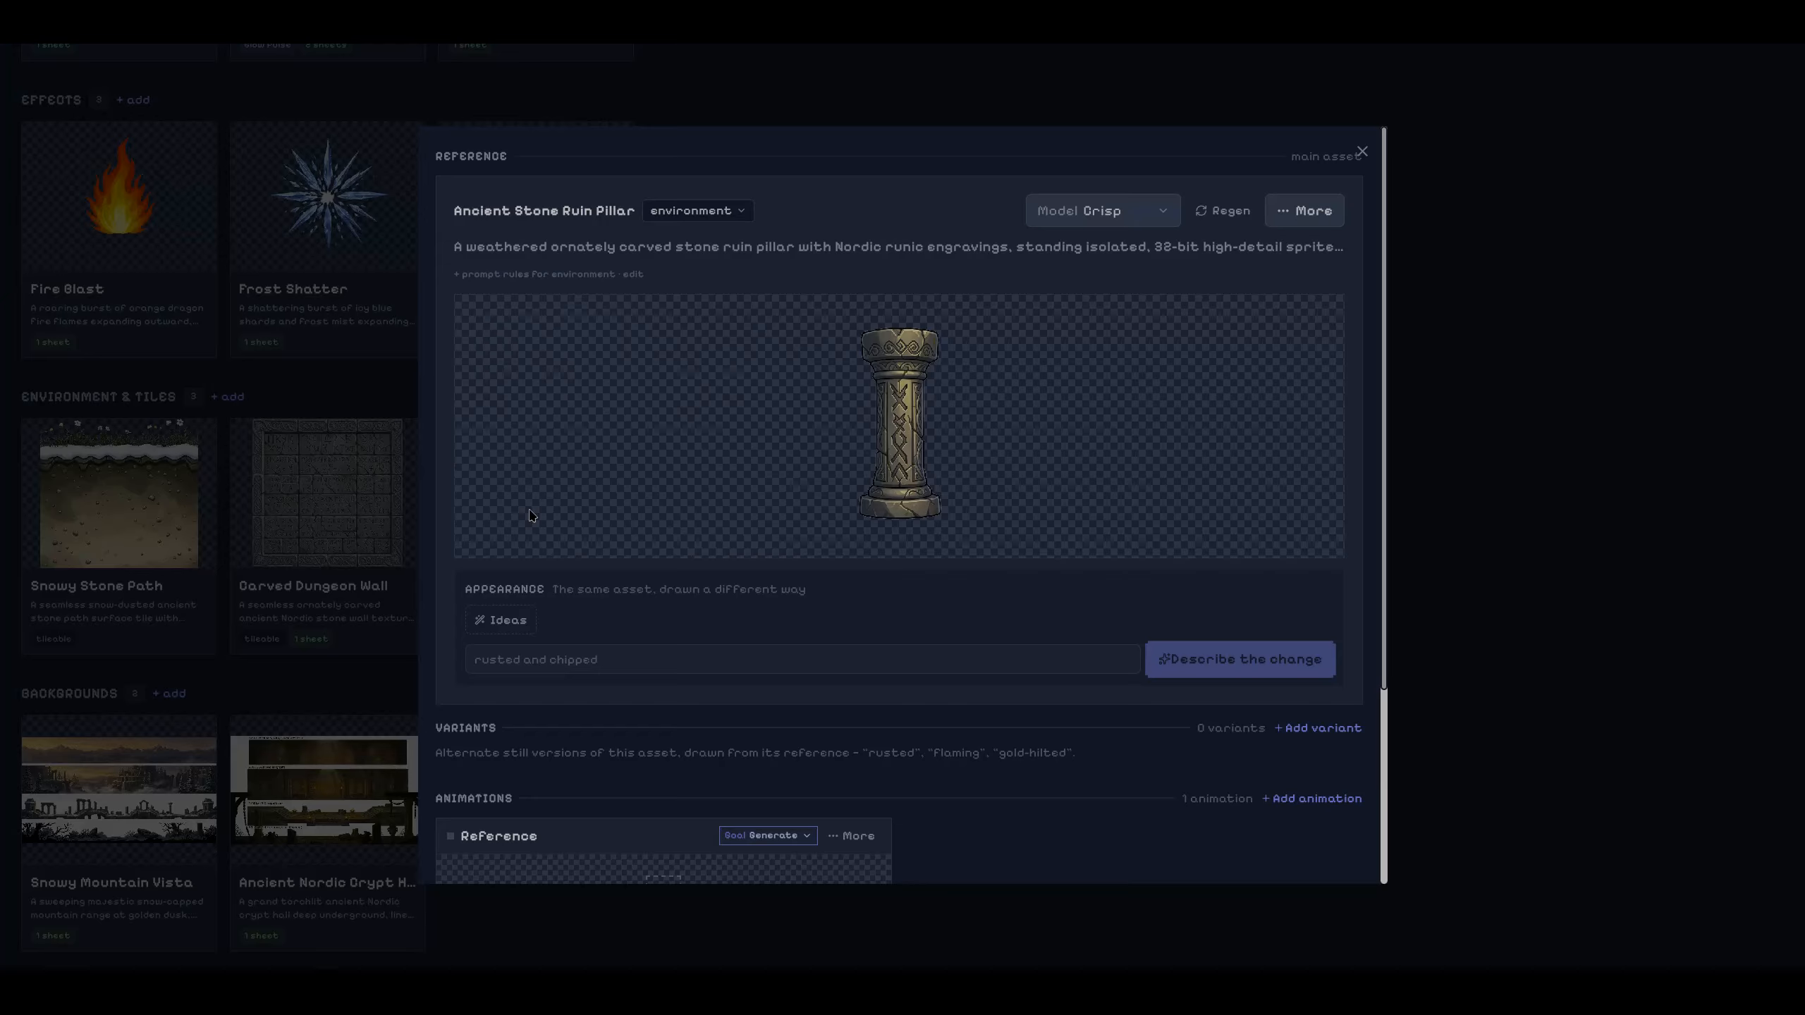
{"action": "left_click", "coordinate": [925, 451]}
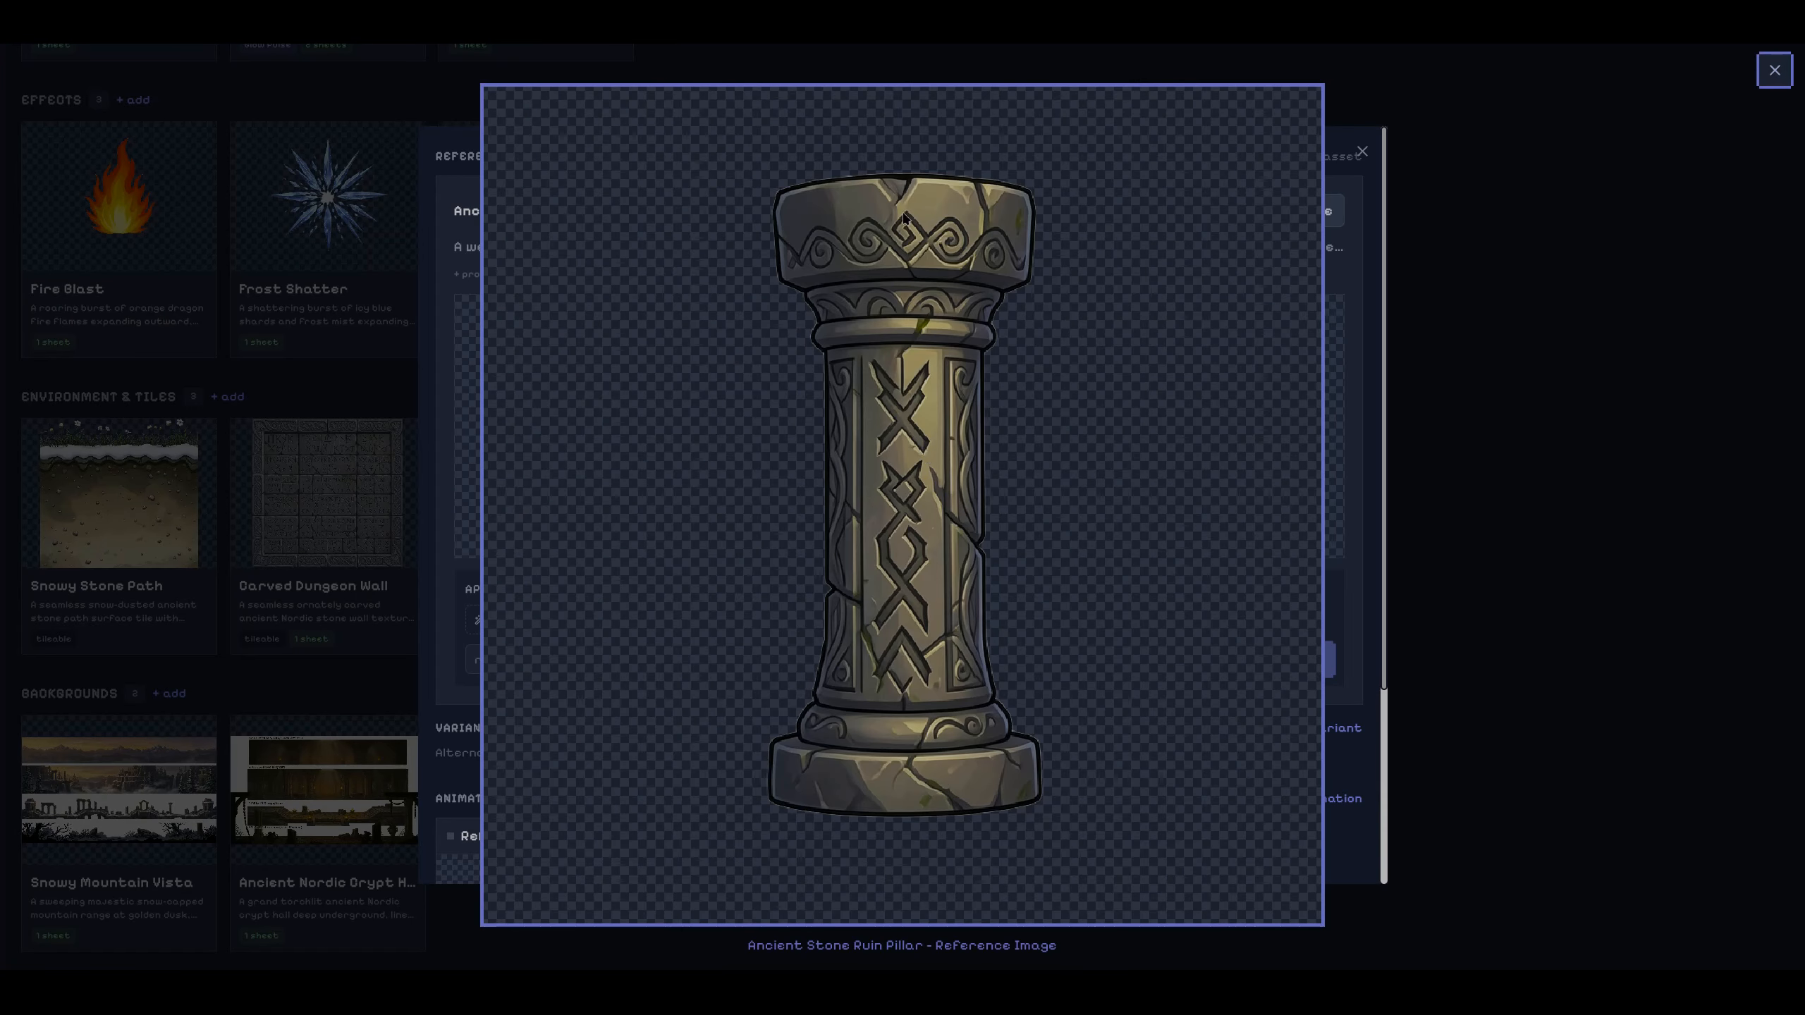
{"action": "left_click", "coordinate": [1495, 518]}
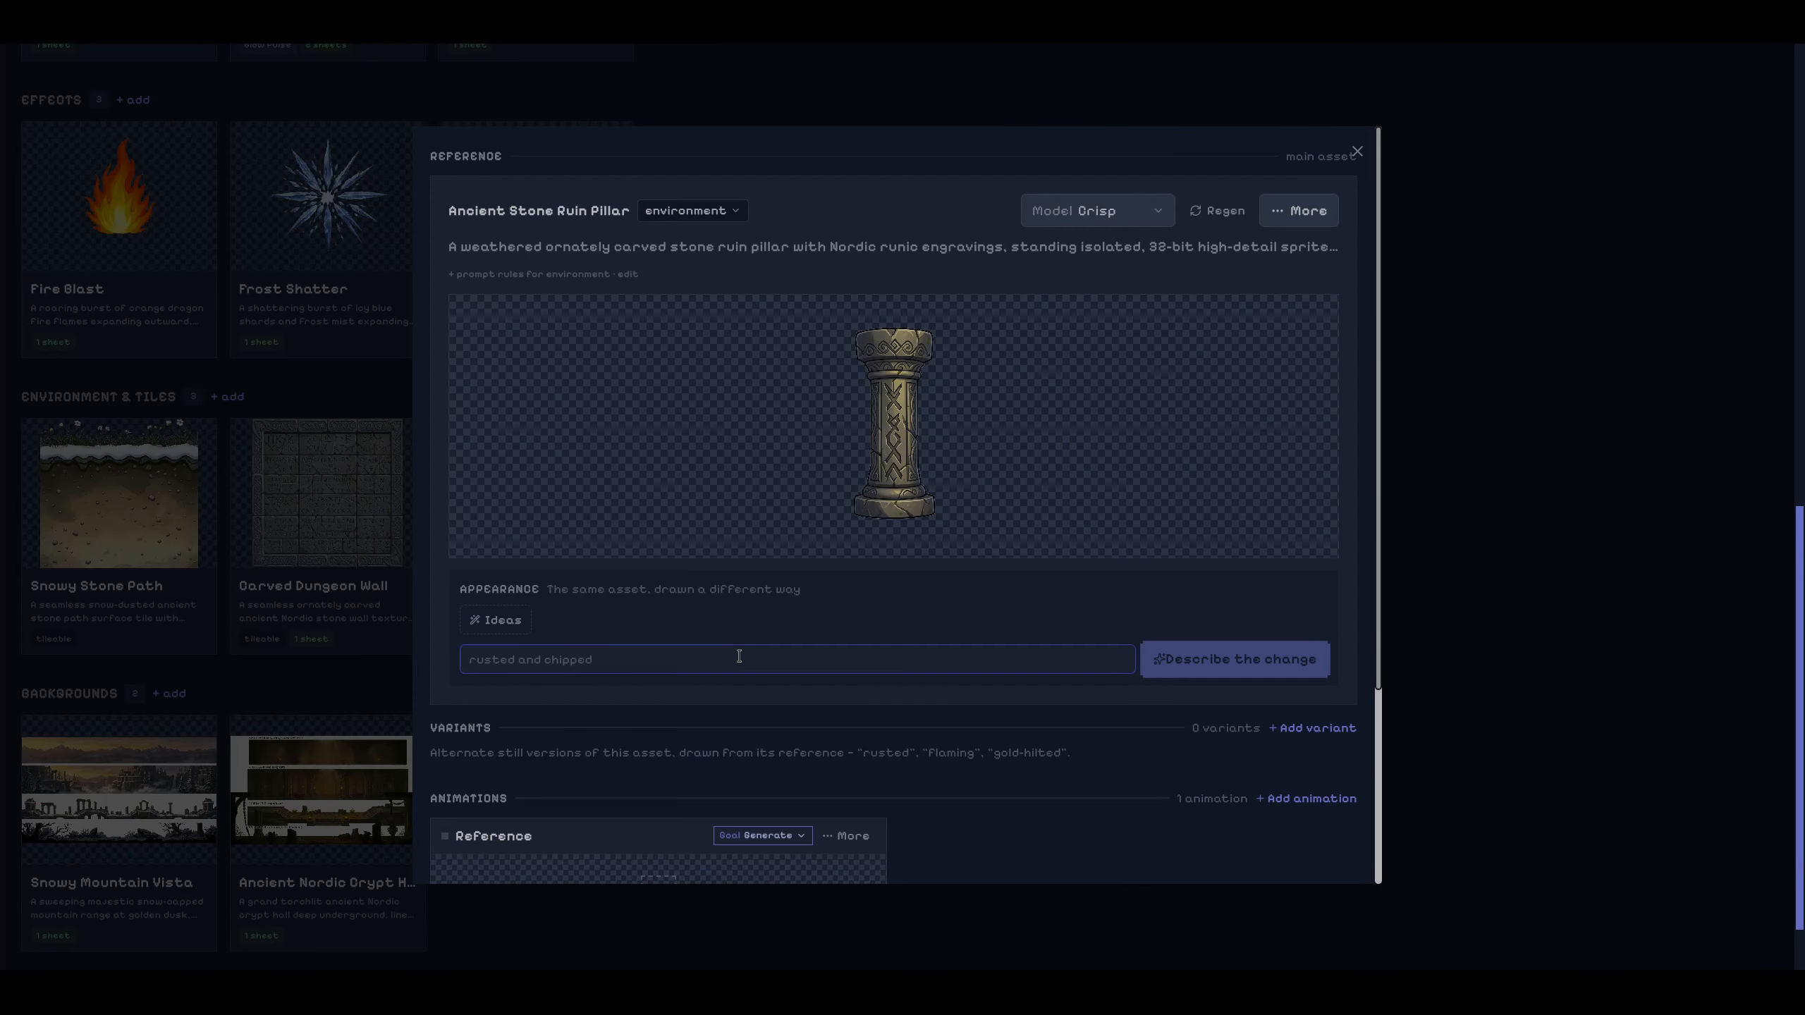
Generate an appearance variant of the stone pillar described as "runes in the middle glow blue" and view it enlarged.
{"action": "type", "text": "runes "}
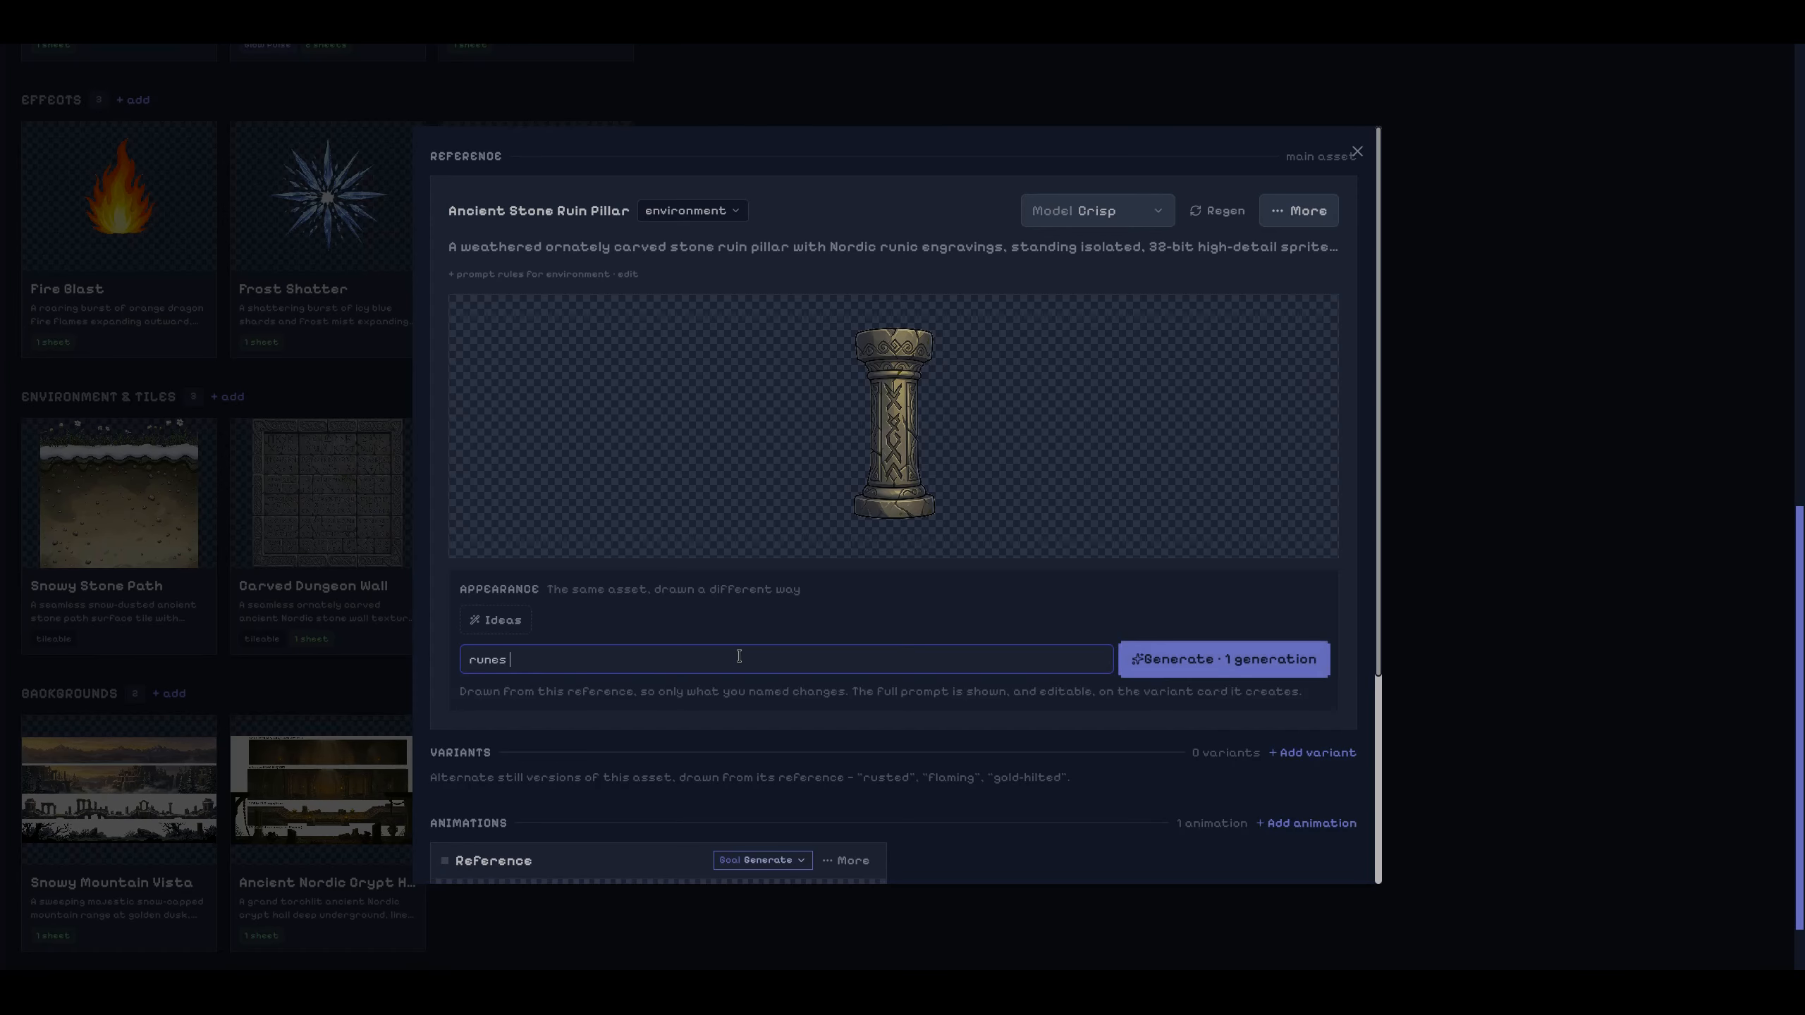
{"action": "type", "text": "glow blue"}
{"action": "left_click", "coordinate": [1151, 658]}
{"action": "scroll", "coordinate": [1360, 643], "scroll_direction": "down", "scroll_amount": 1}
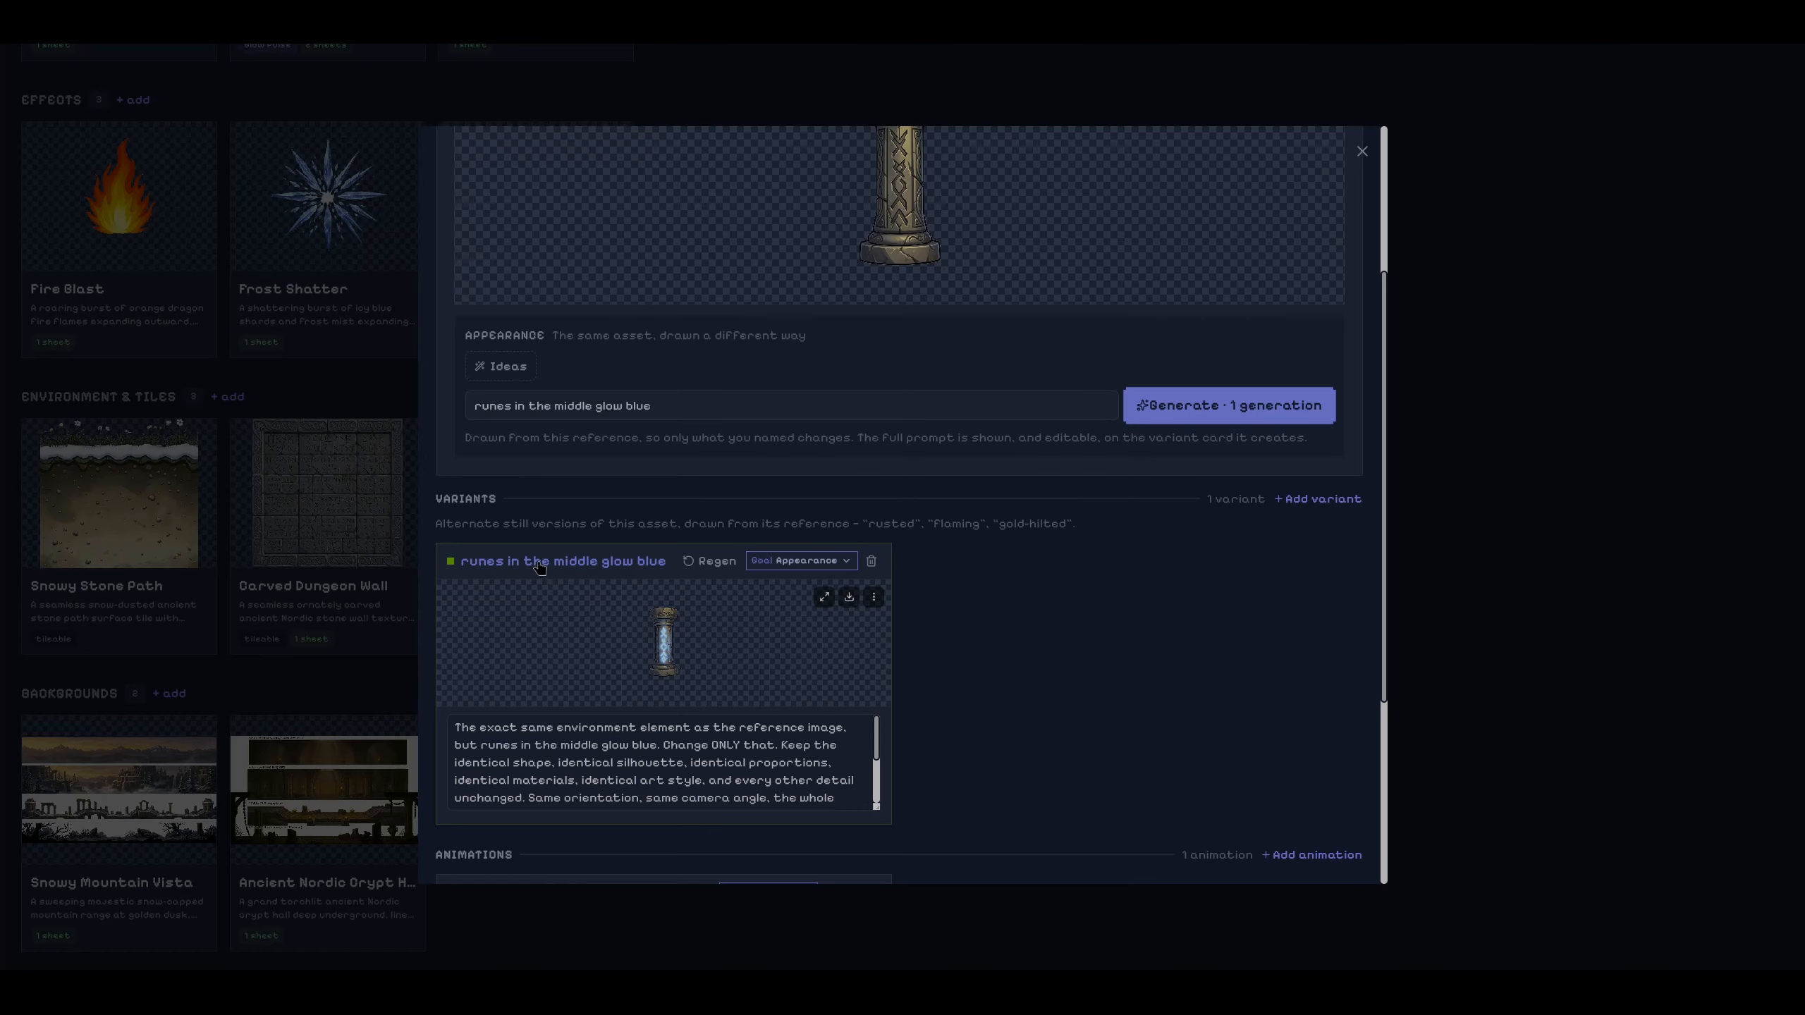
{"action": "left_click", "coordinate": [661, 640]}
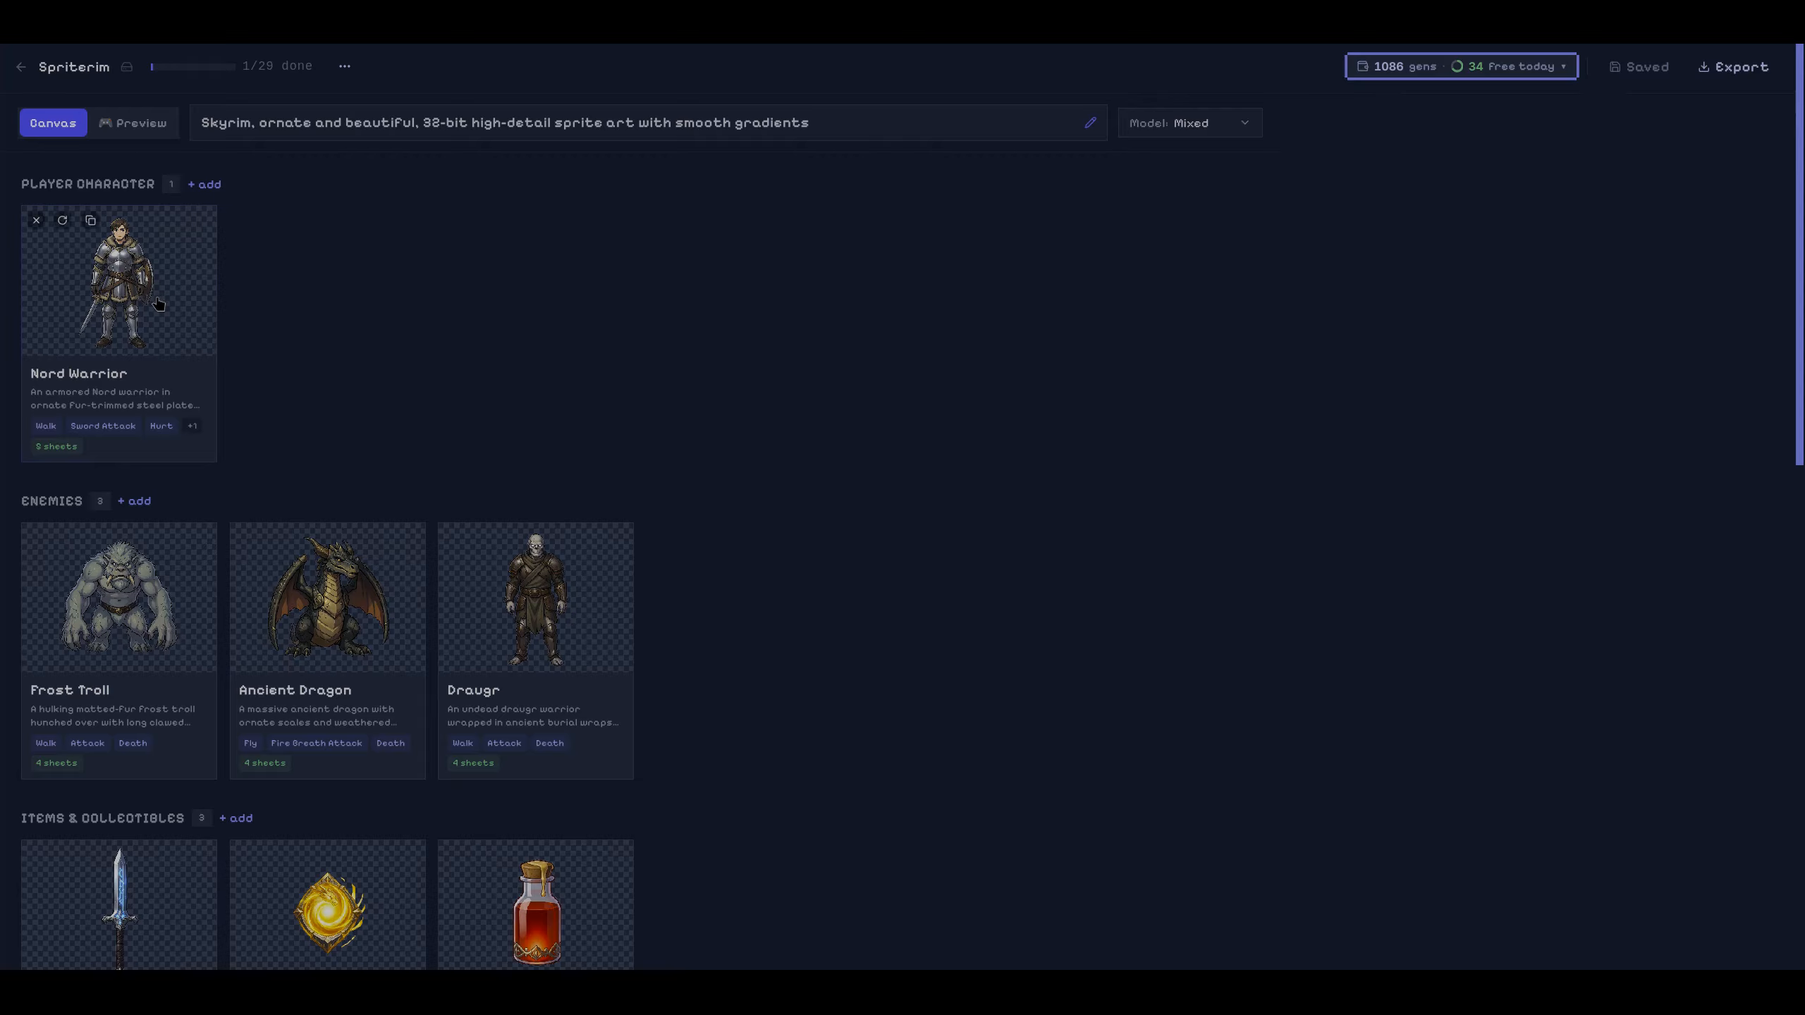
Generate an appearance variant of the Nord Warrior described as "has a badass armor helmet on, covers their face".
{"action": "left_click", "coordinate": [158, 302]}
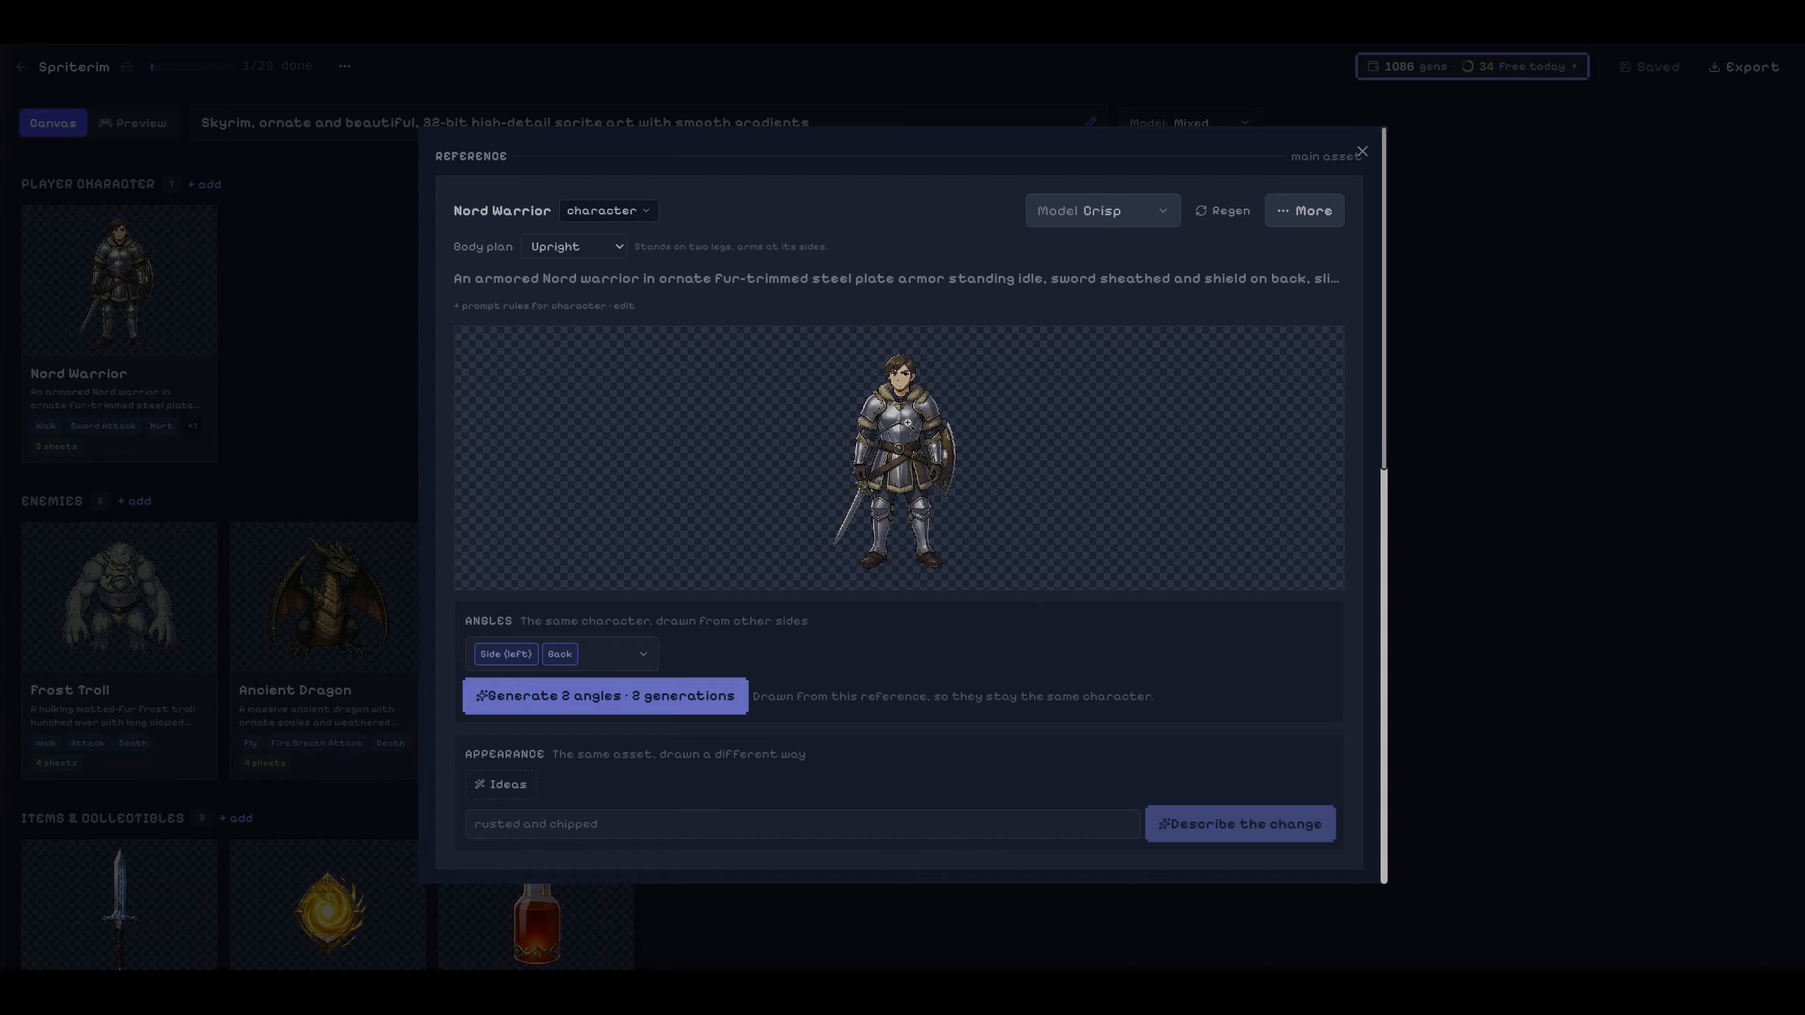
{"action": "scroll", "coordinate": [847, 703], "scroll_direction": "down", "scroll_amount": 1}
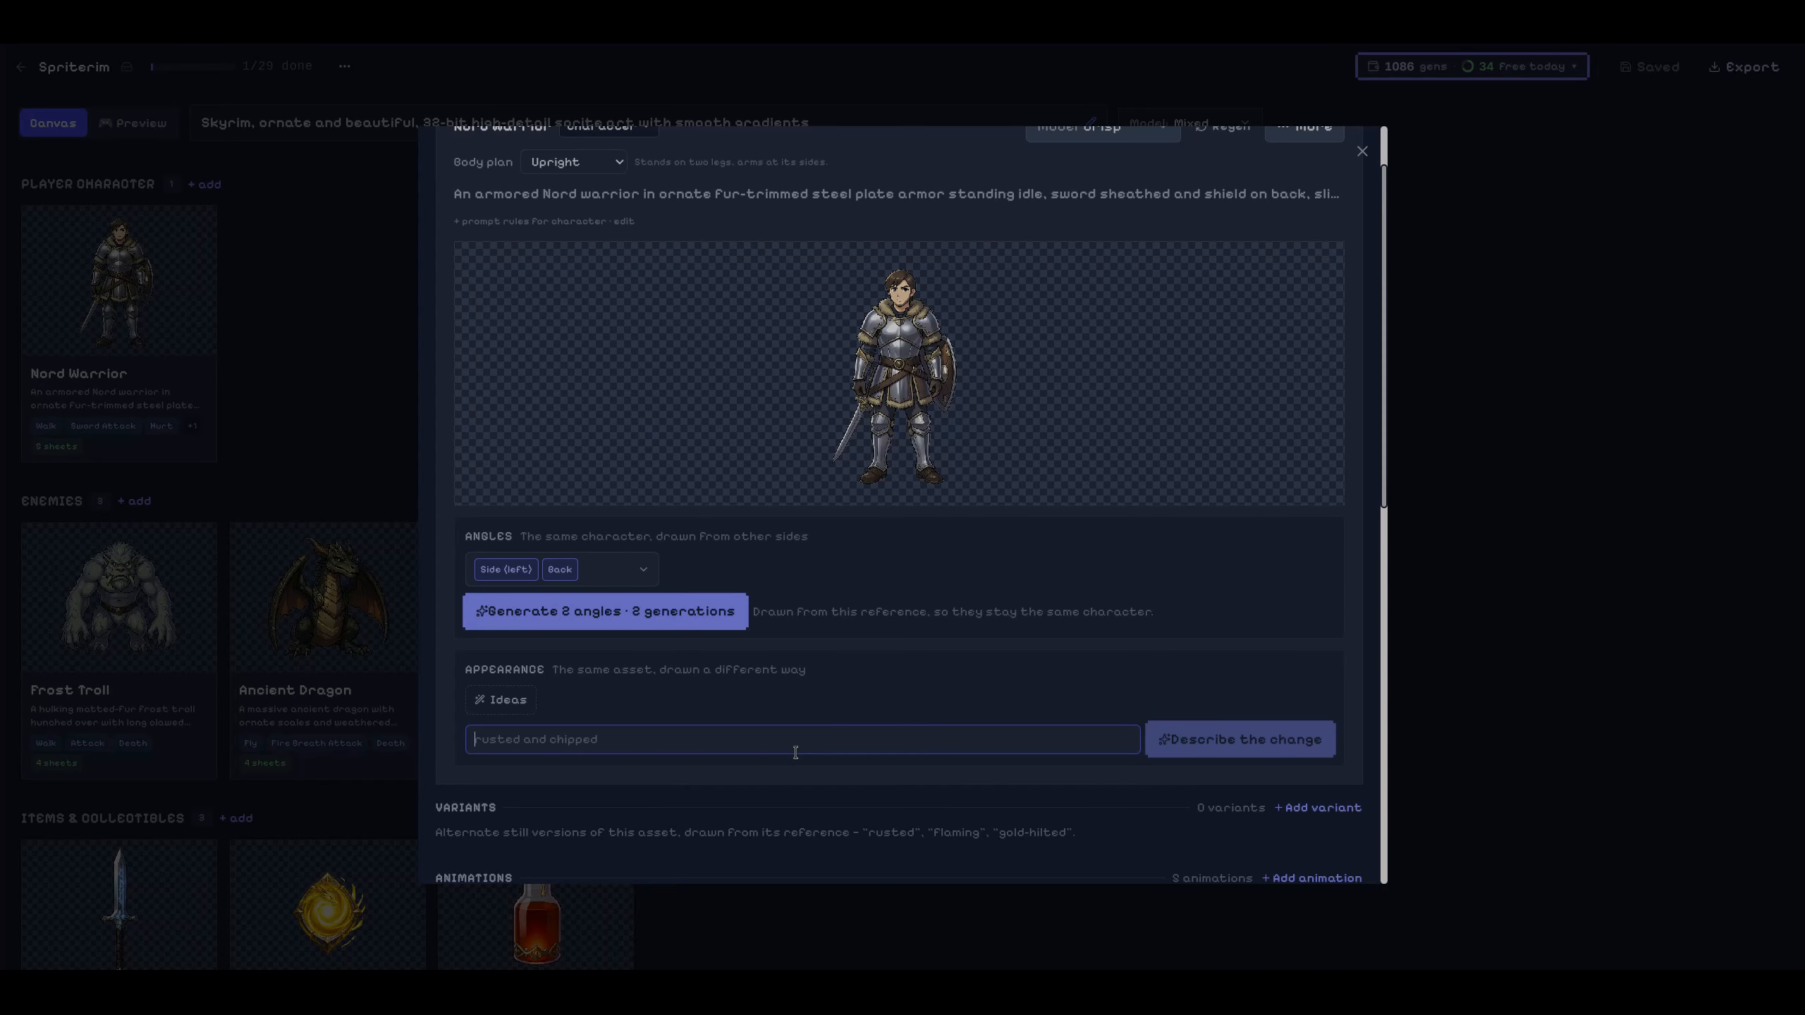
{"action": "type", "text": "has a badass"}
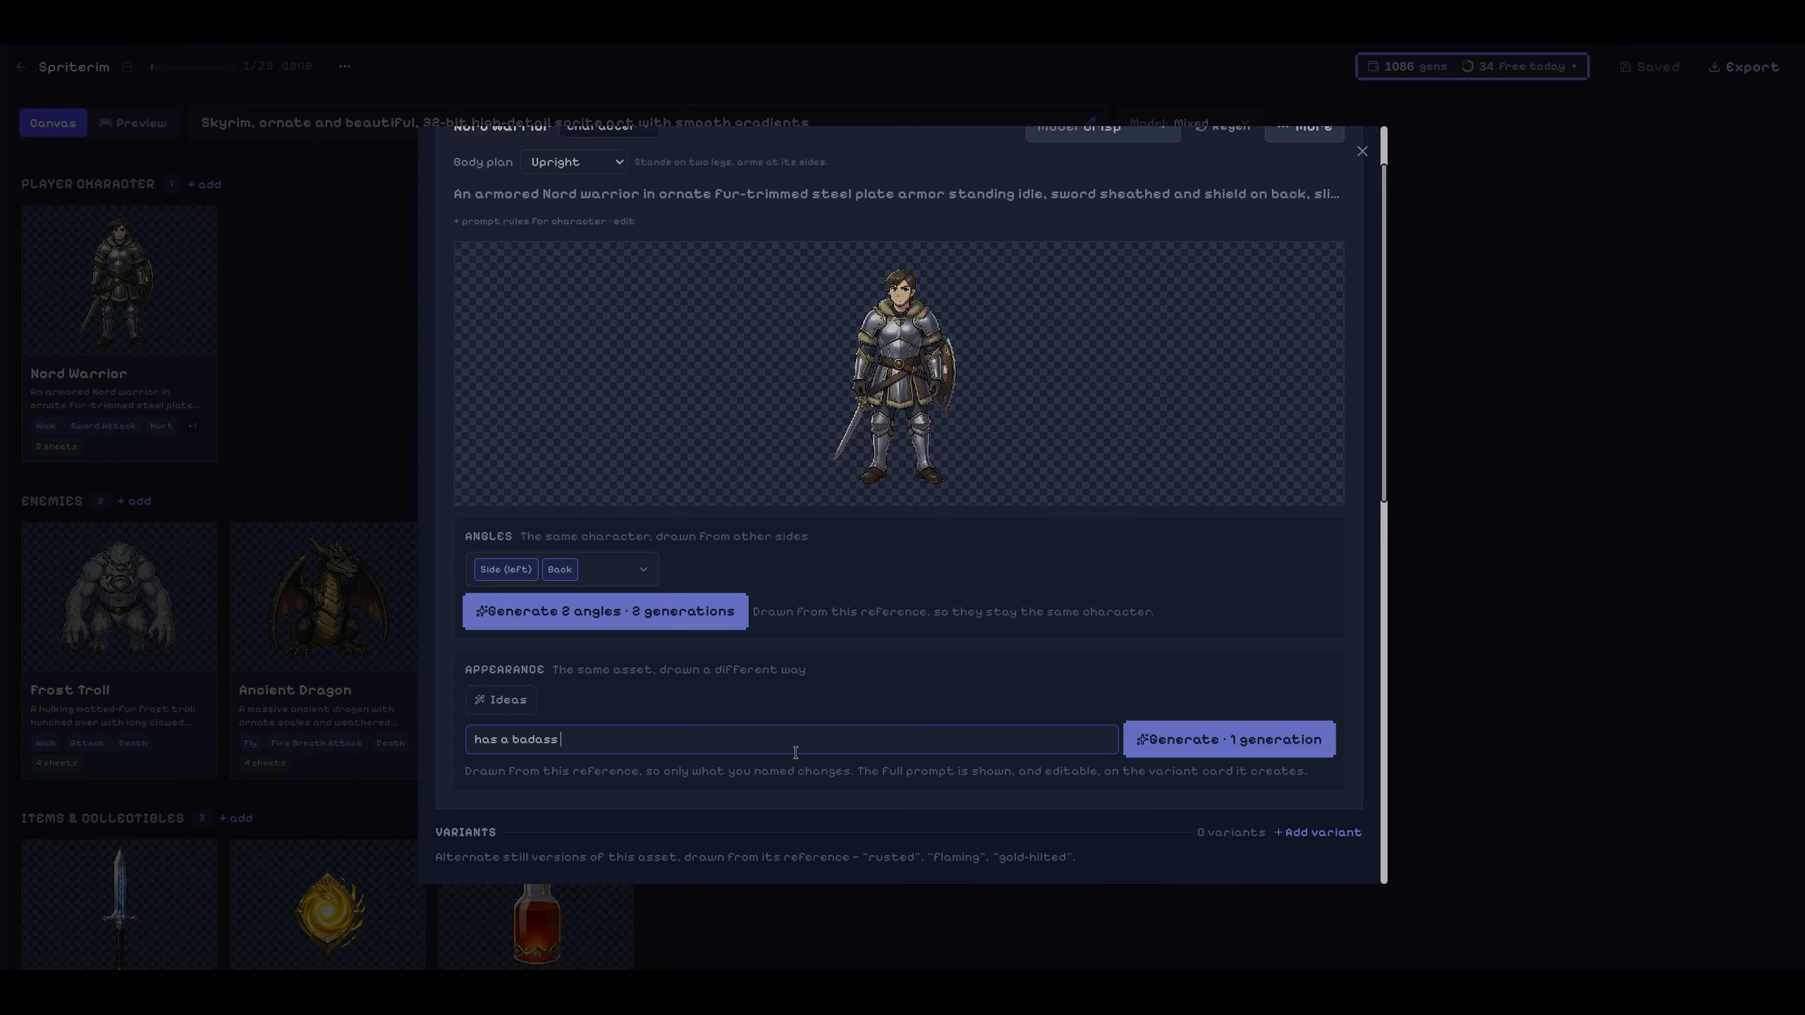
{"action": "type", "text": " armor helmet on, covers their face"}
{"action": "left_click", "coordinate": [1286, 745]}
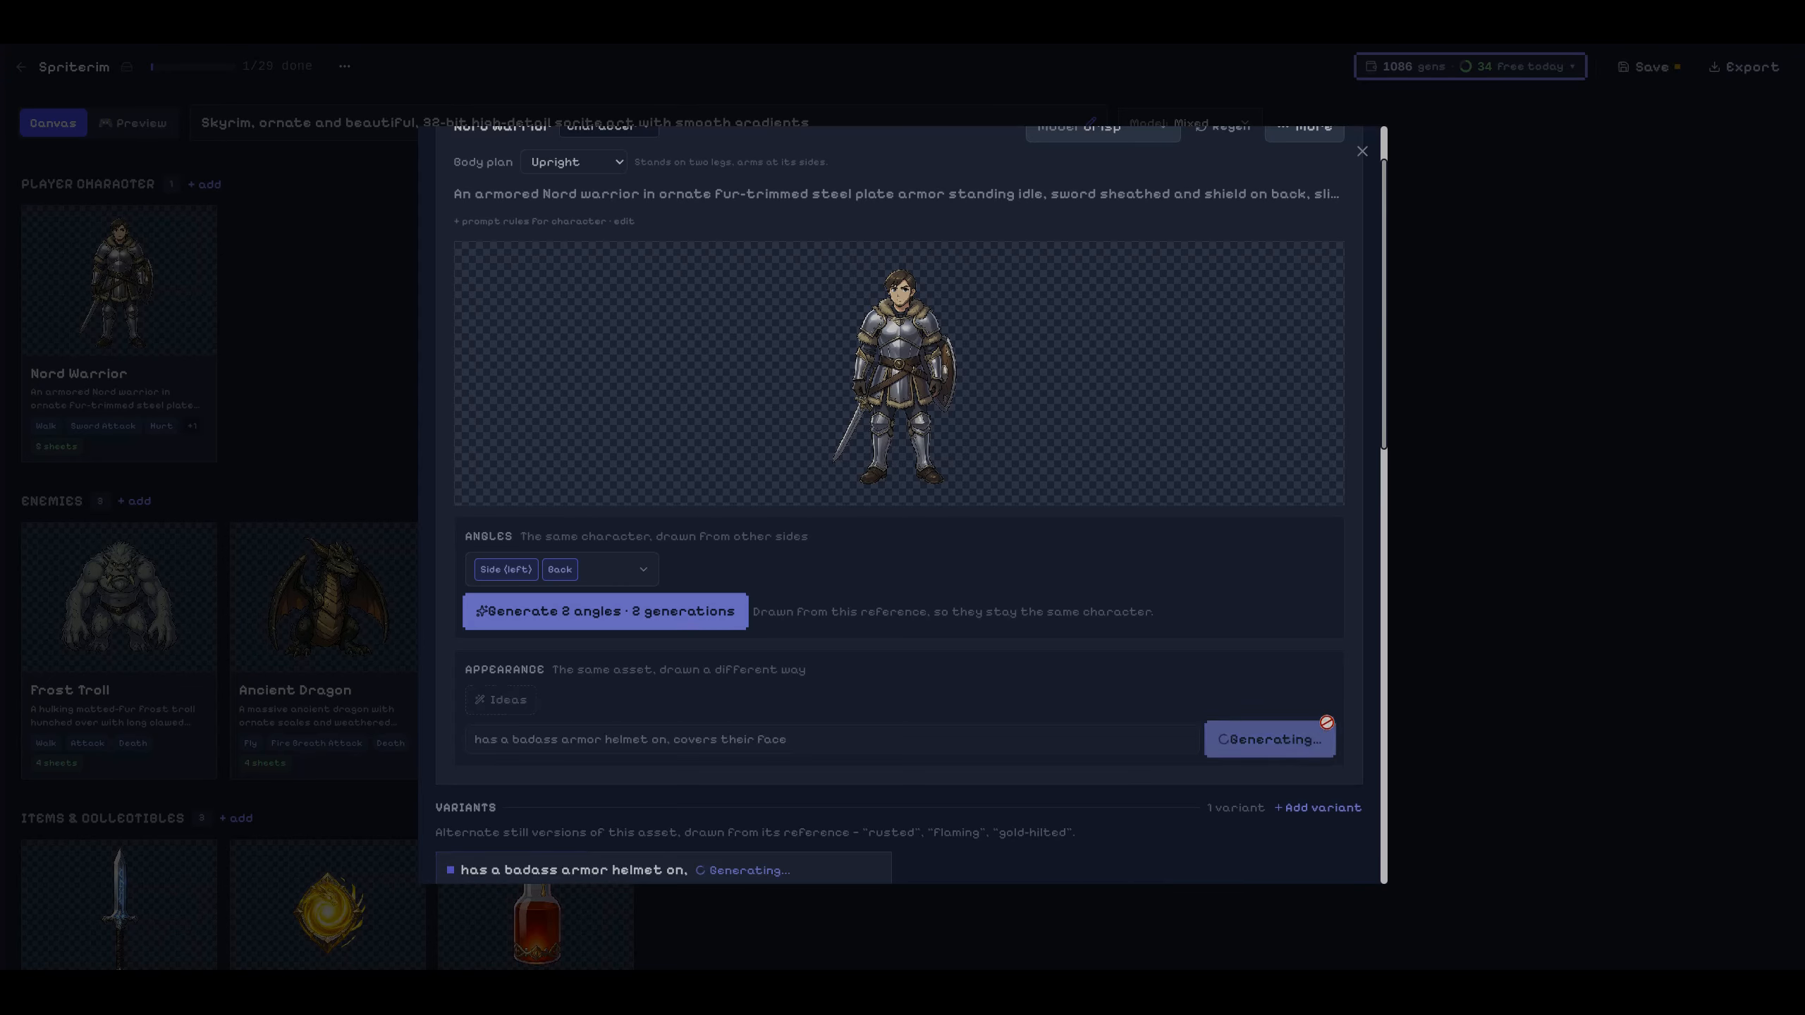
Examine the Nord Warrior's helmet variant enlarged.
{"action": "scroll", "coordinate": [1350, 675], "scroll_direction": "down", "scroll_amount": 5}
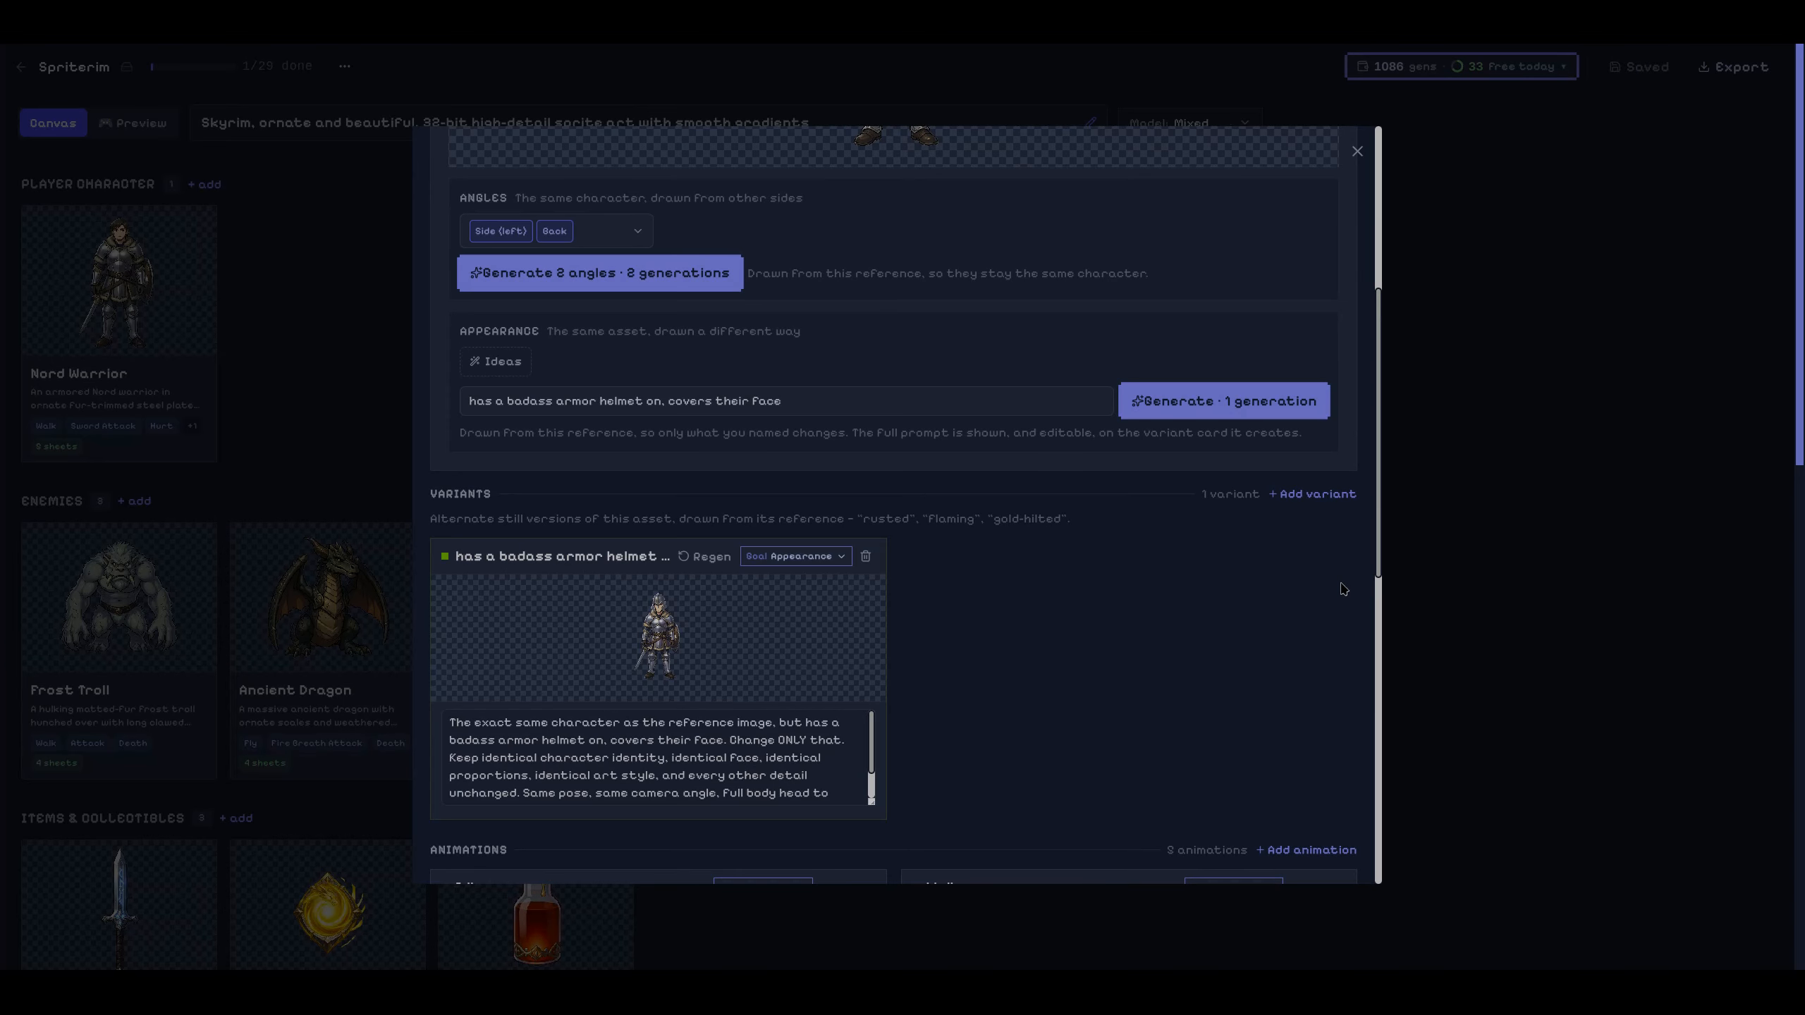
{"action": "left_click", "coordinate": [687, 647]}
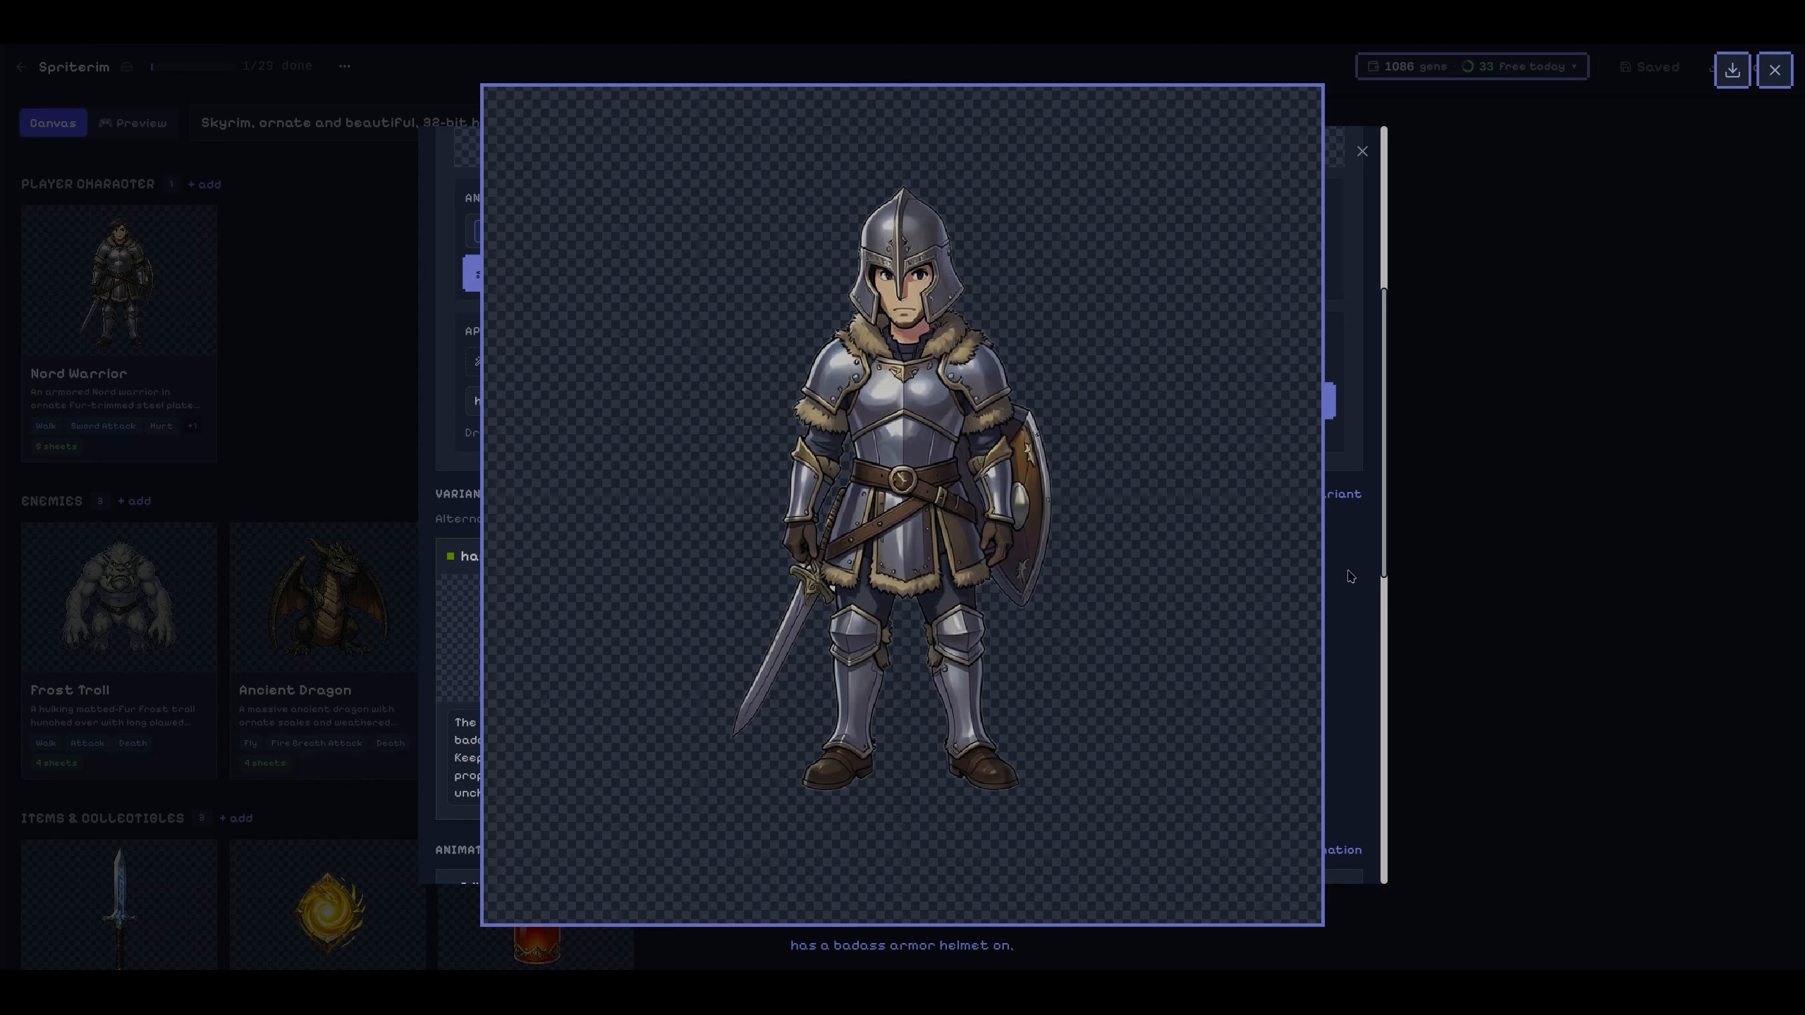
{"action": "left_click", "coordinate": [1354, 605]}
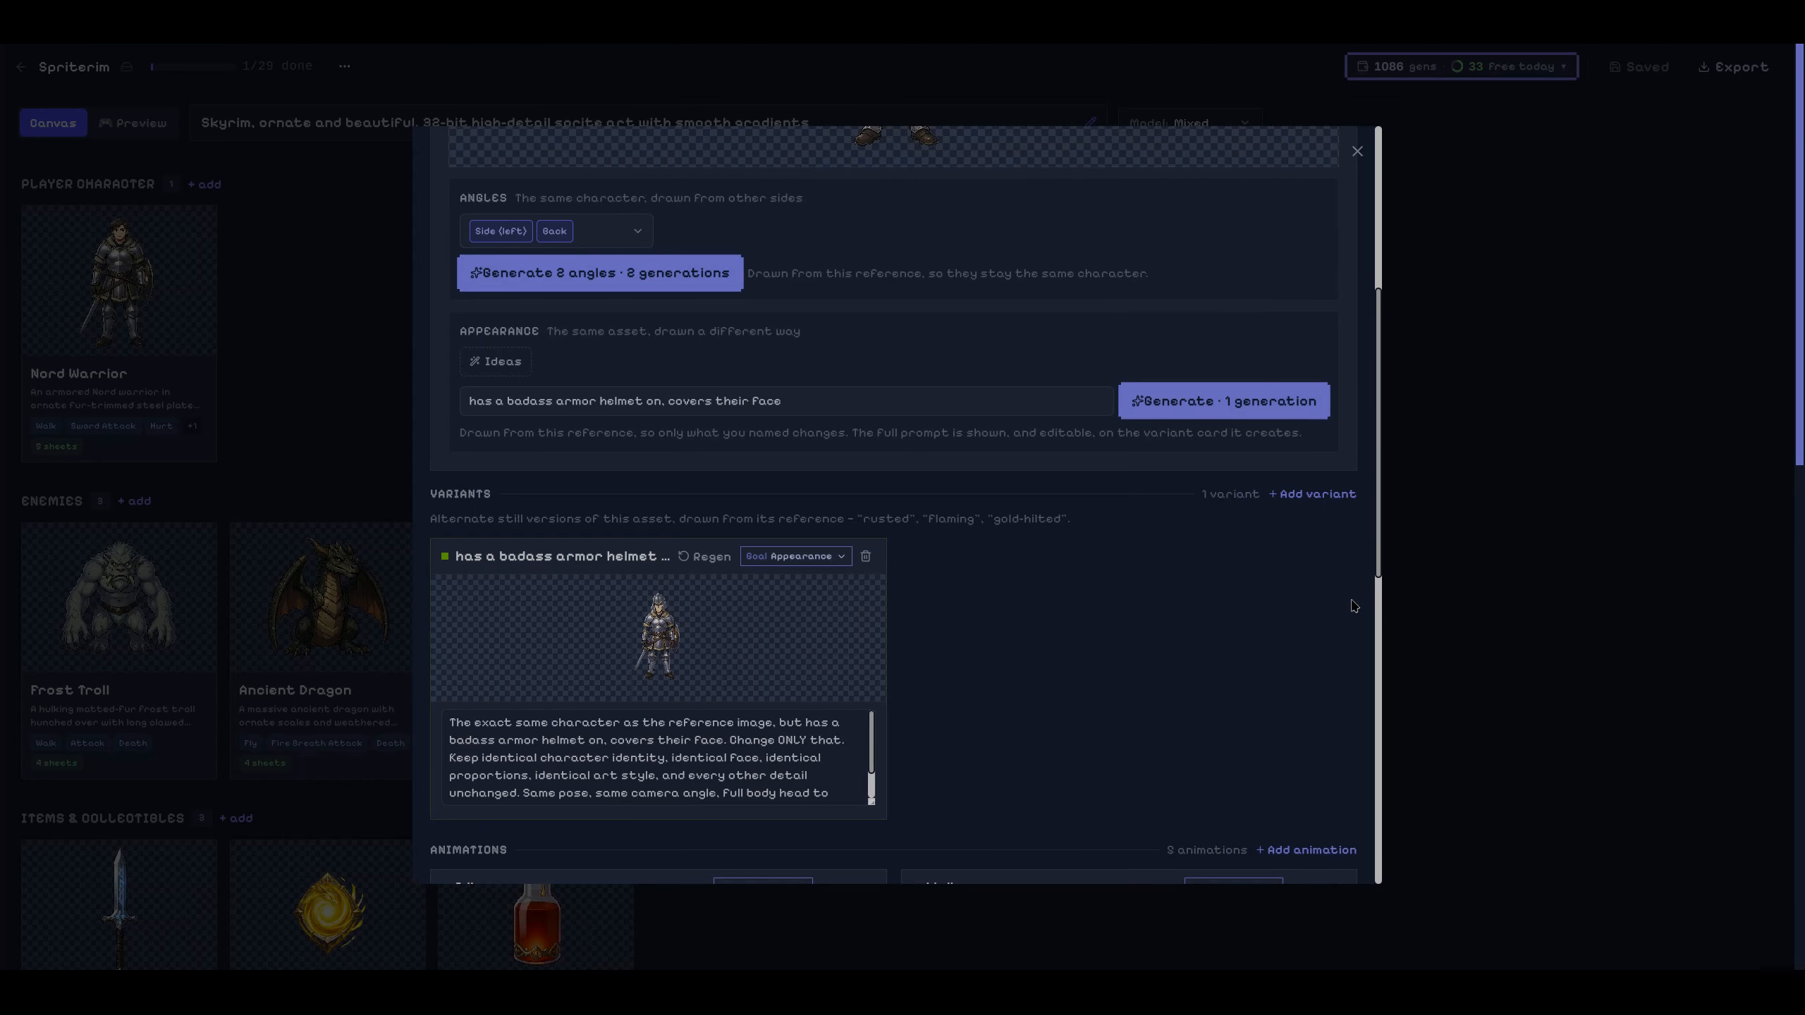
Set the Nord Warrior's angles for generation to Side (right) and Back, deselecting Side (left).
{"action": "scroll", "coordinate": [1364, 603], "scroll_direction": "up", "scroll_amount": 4}
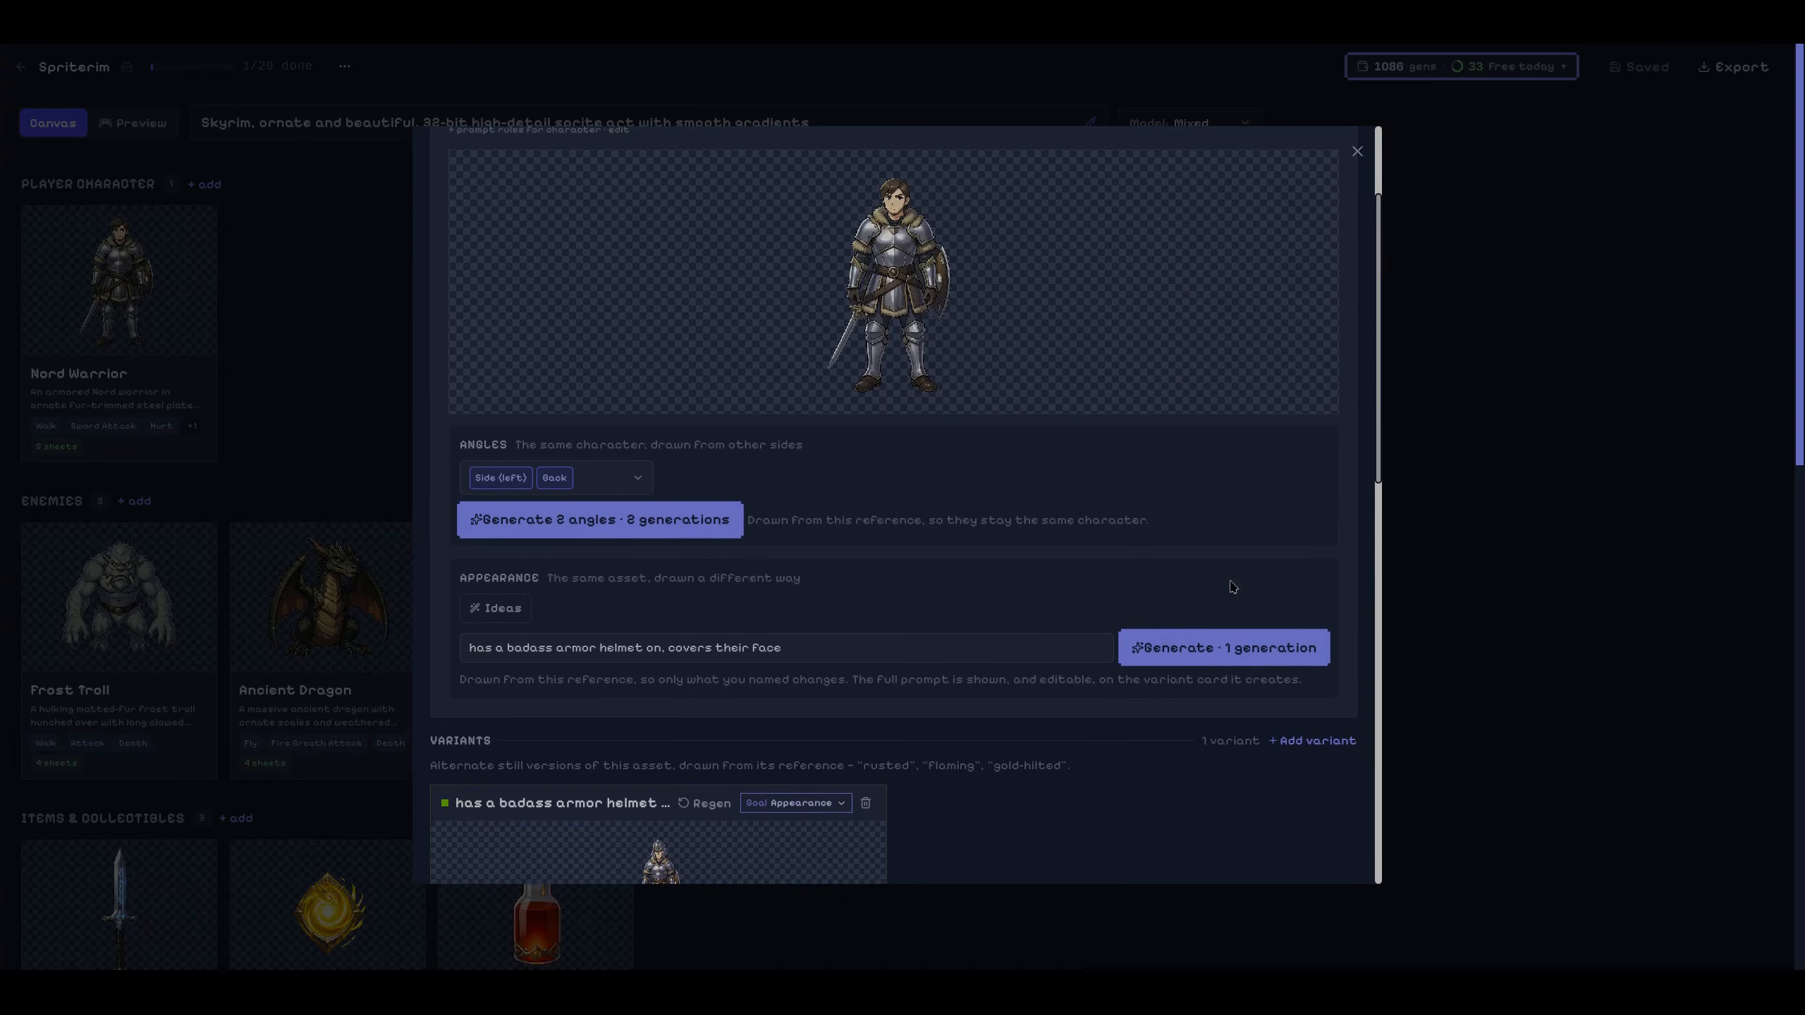
{"action": "left_click", "coordinate": [594, 485]}
{"action": "left_click", "coordinate": [536, 592]}
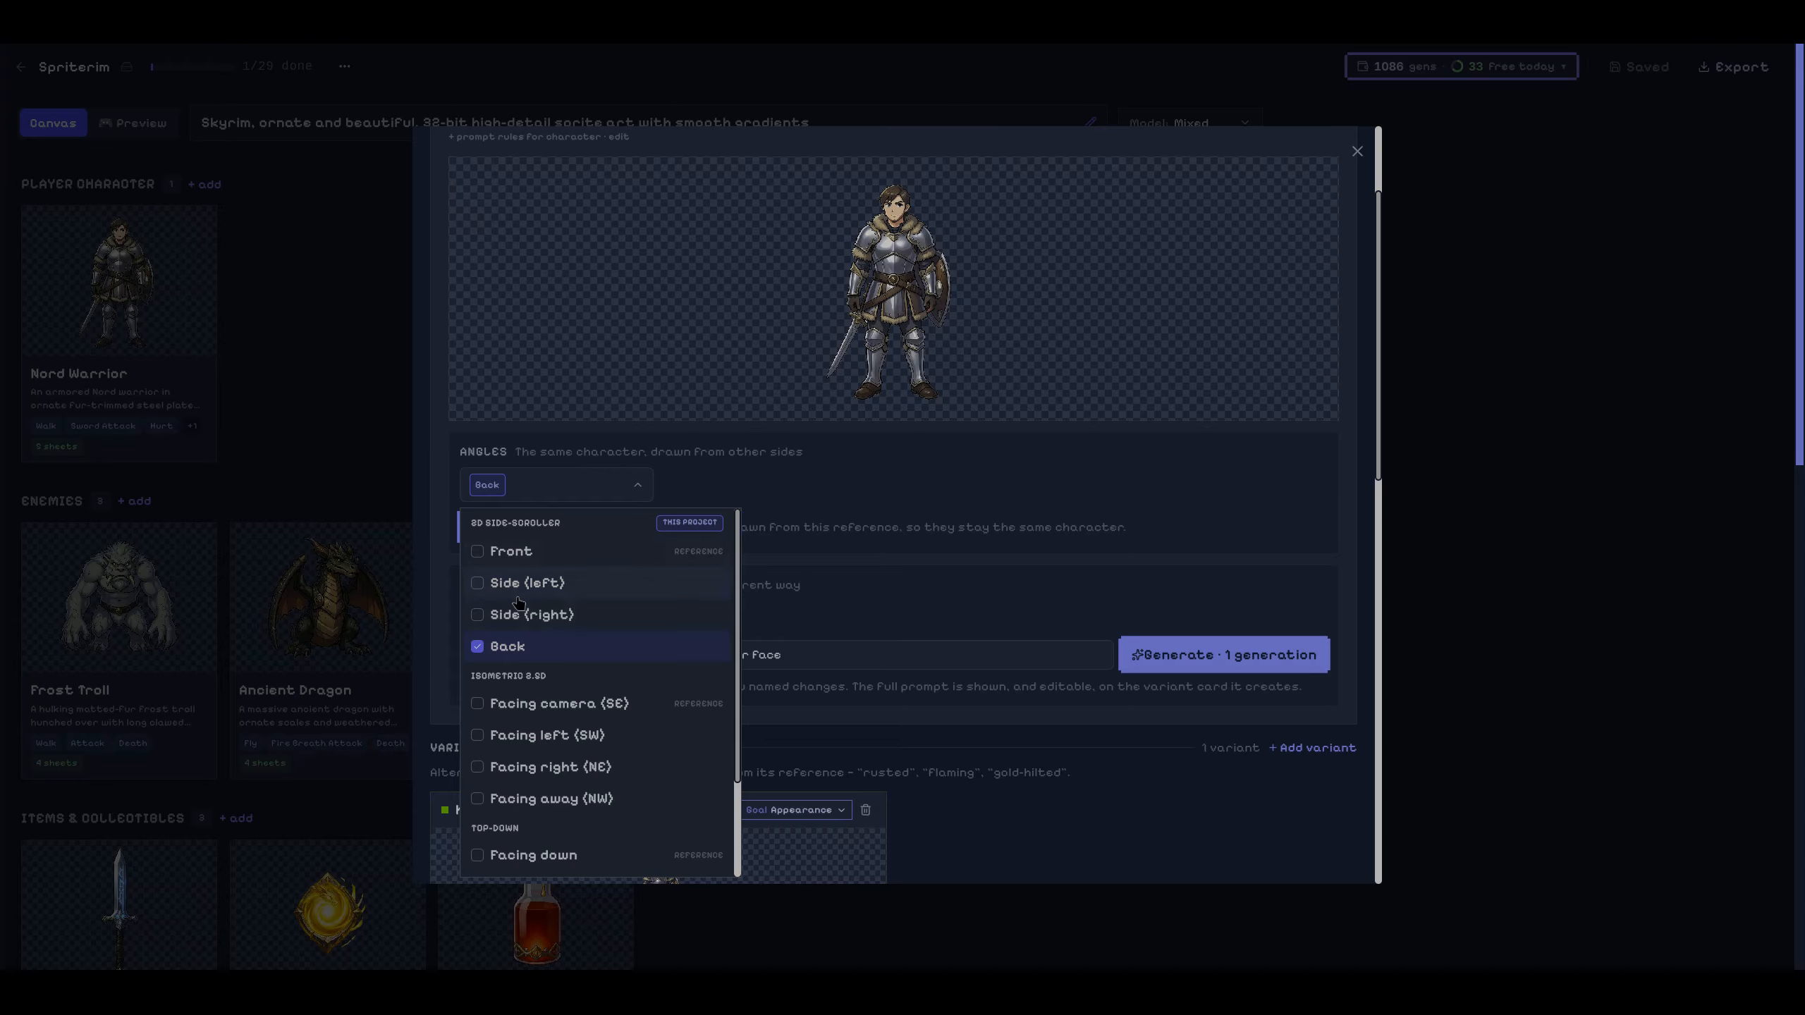
{"action": "left_click", "coordinate": [529, 614]}
{"action": "scroll", "coordinate": [918, 396], "scroll_direction": "up", "scroll_amount": 1}
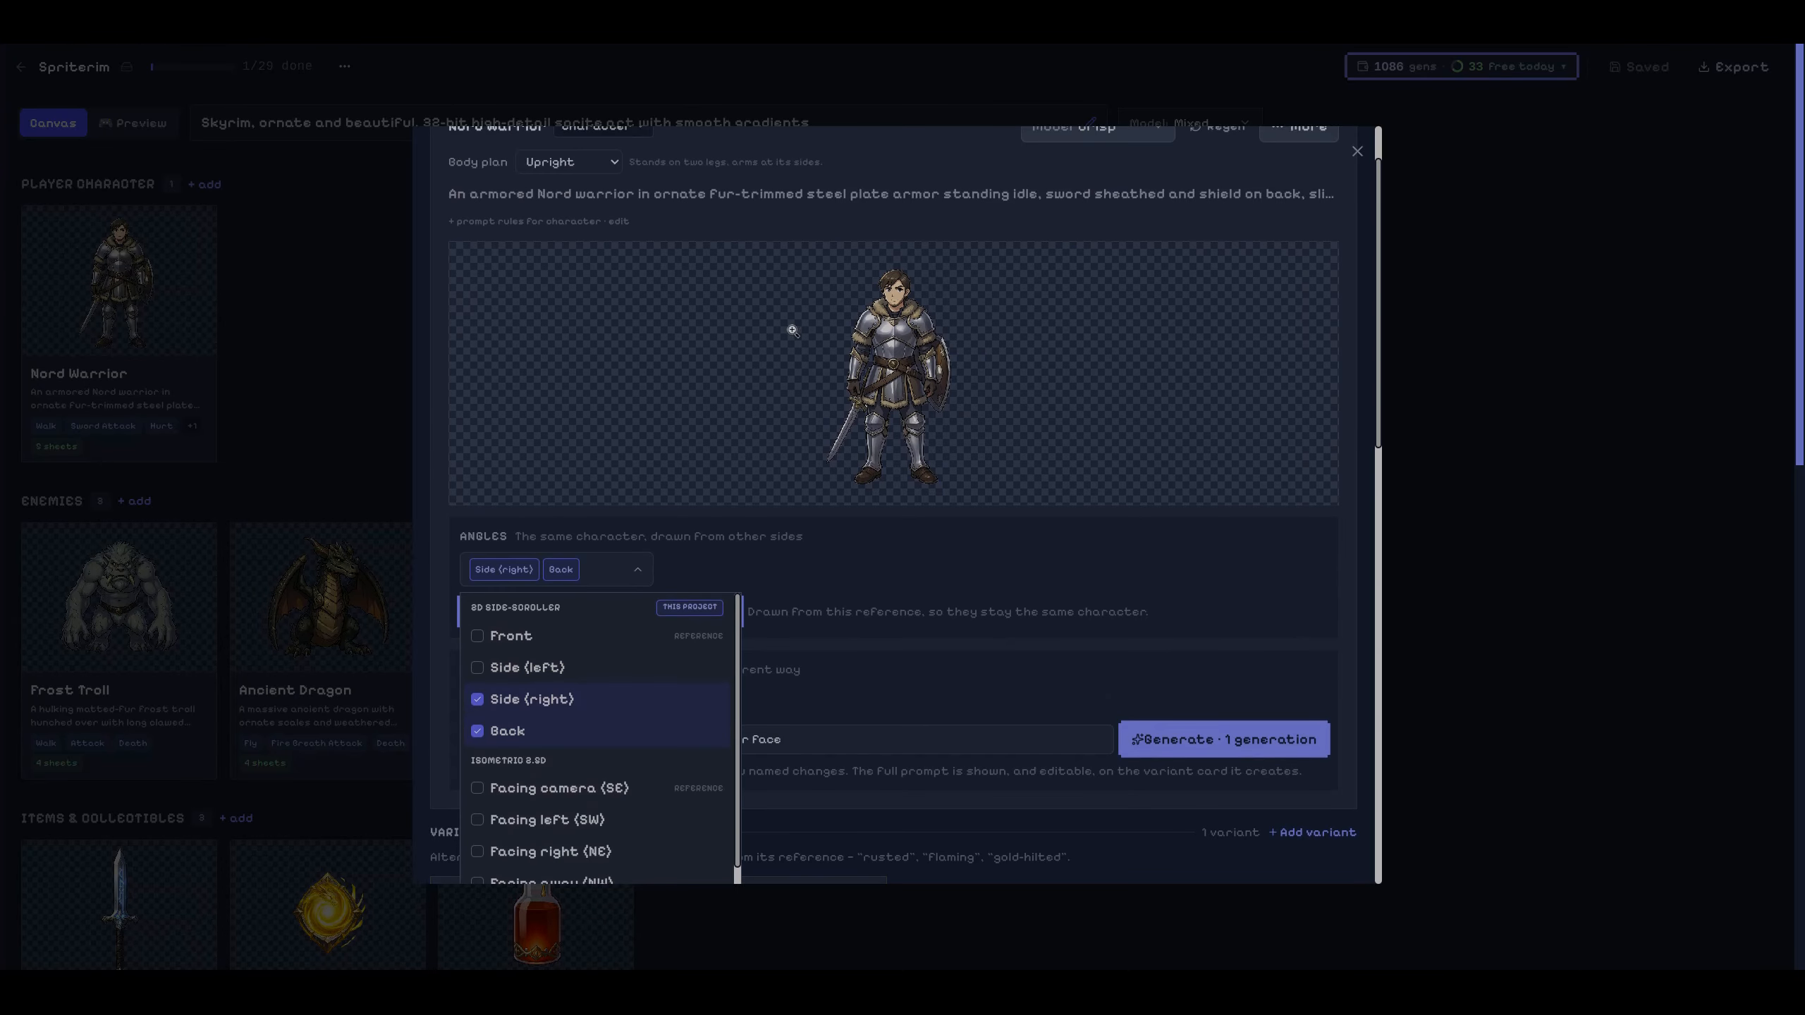
{"action": "scroll", "coordinate": [864, 544], "scroll_direction": "down", "scroll_amount": 2}
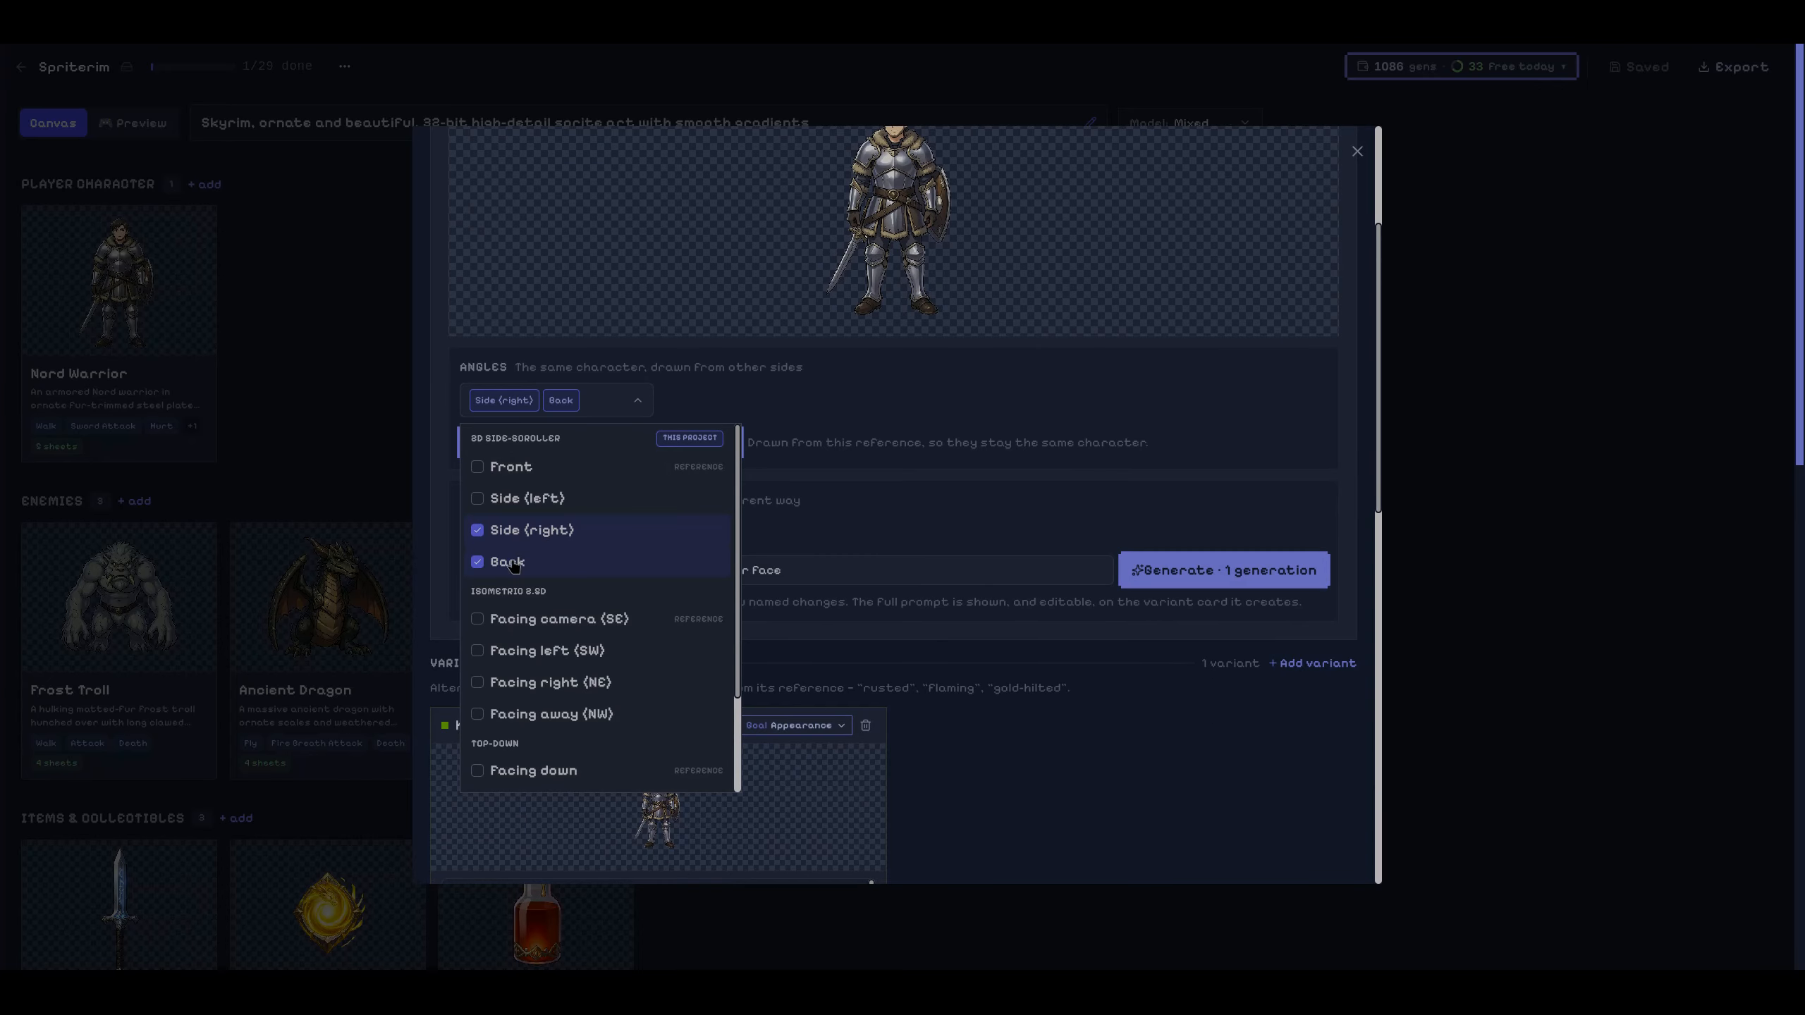
{"action": "left_click", "coordinate": [807, 519]}
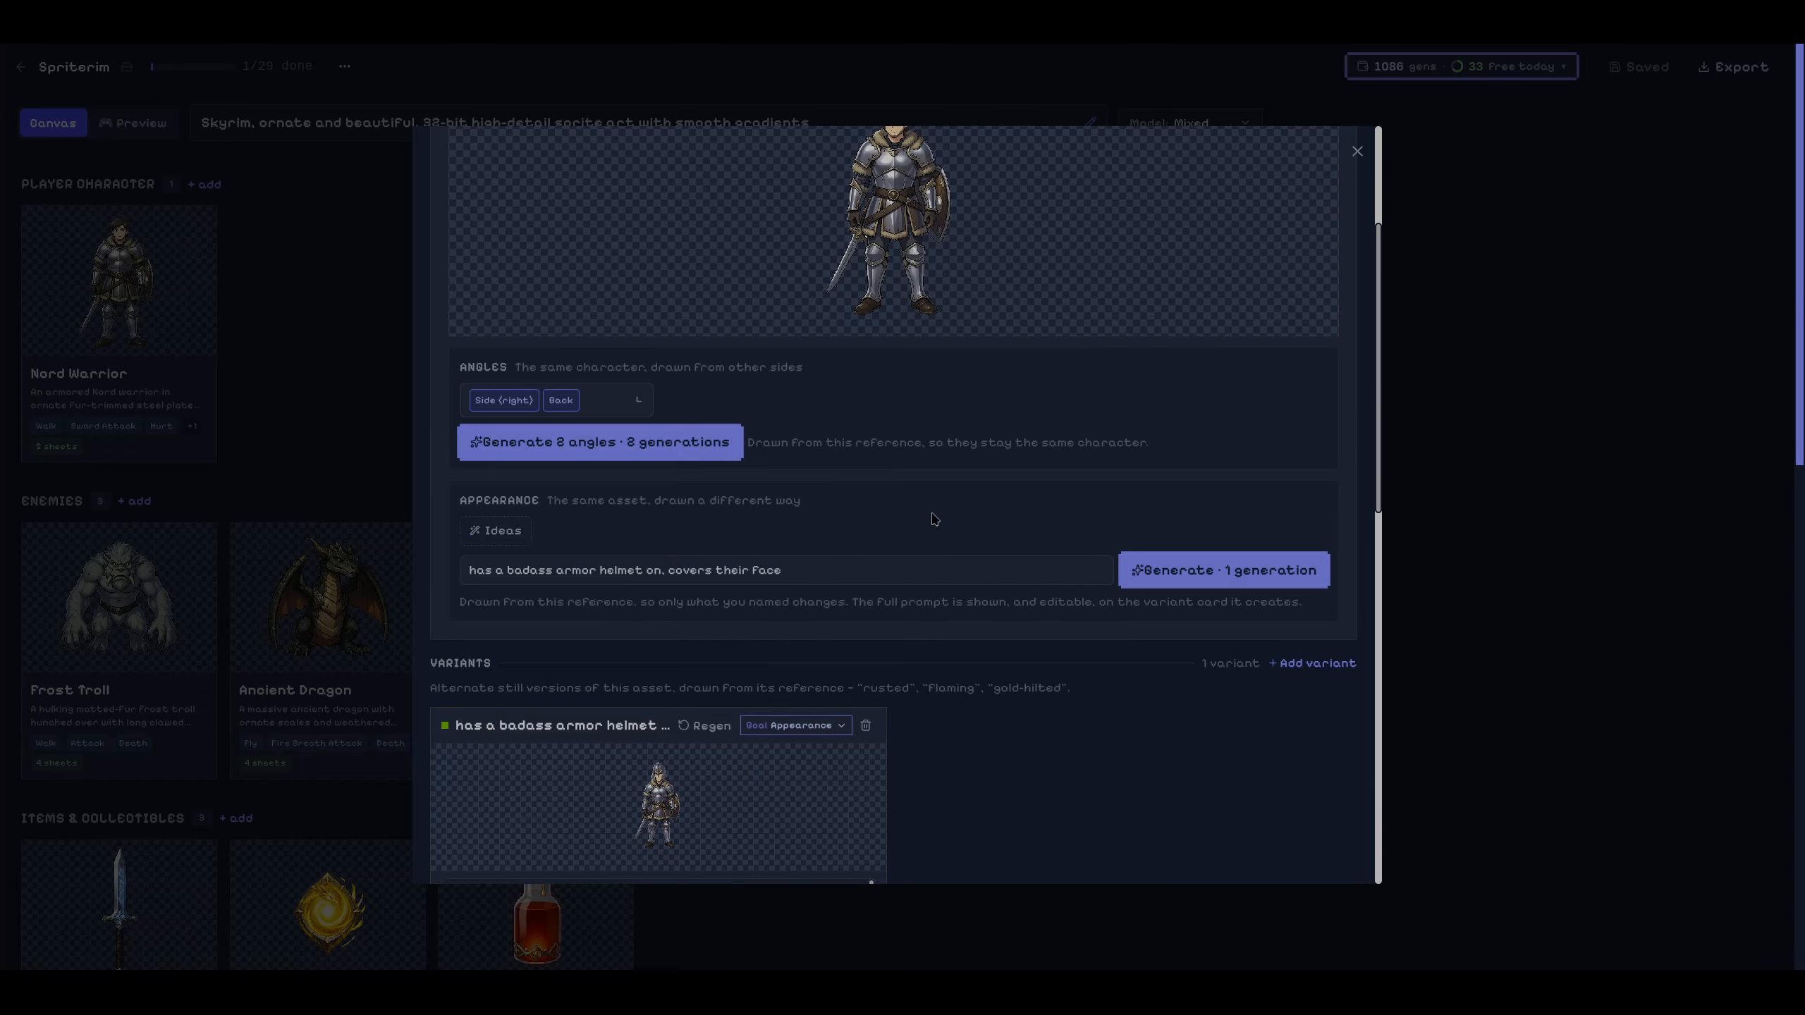
Generate the Nord Warrior's Side (right) and Back angles and view each one enlarged.
{"action": "left_click", "coordinate": [691, 454]}
{"action": "scroll", "coordinate": [1180, 463], "scroll_direction": "down", "scroll_amount": 3}
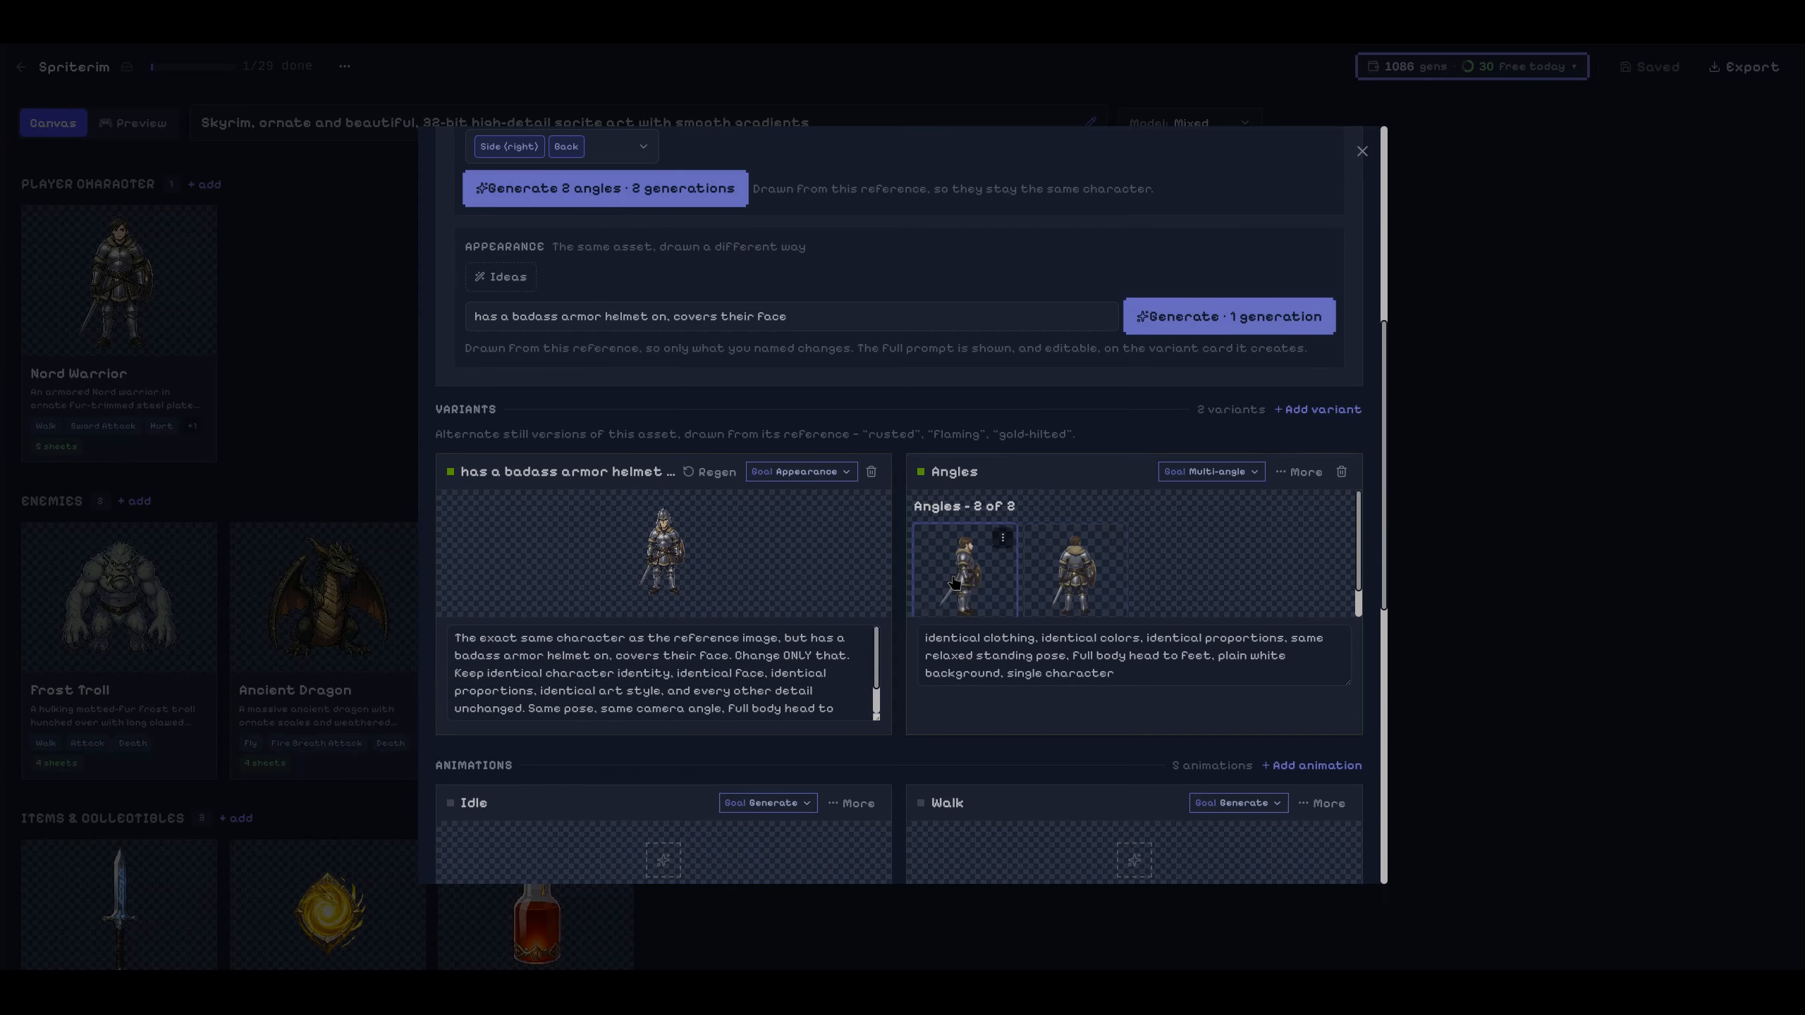
{"action": "left_click", "coordinate": [955, 582]}
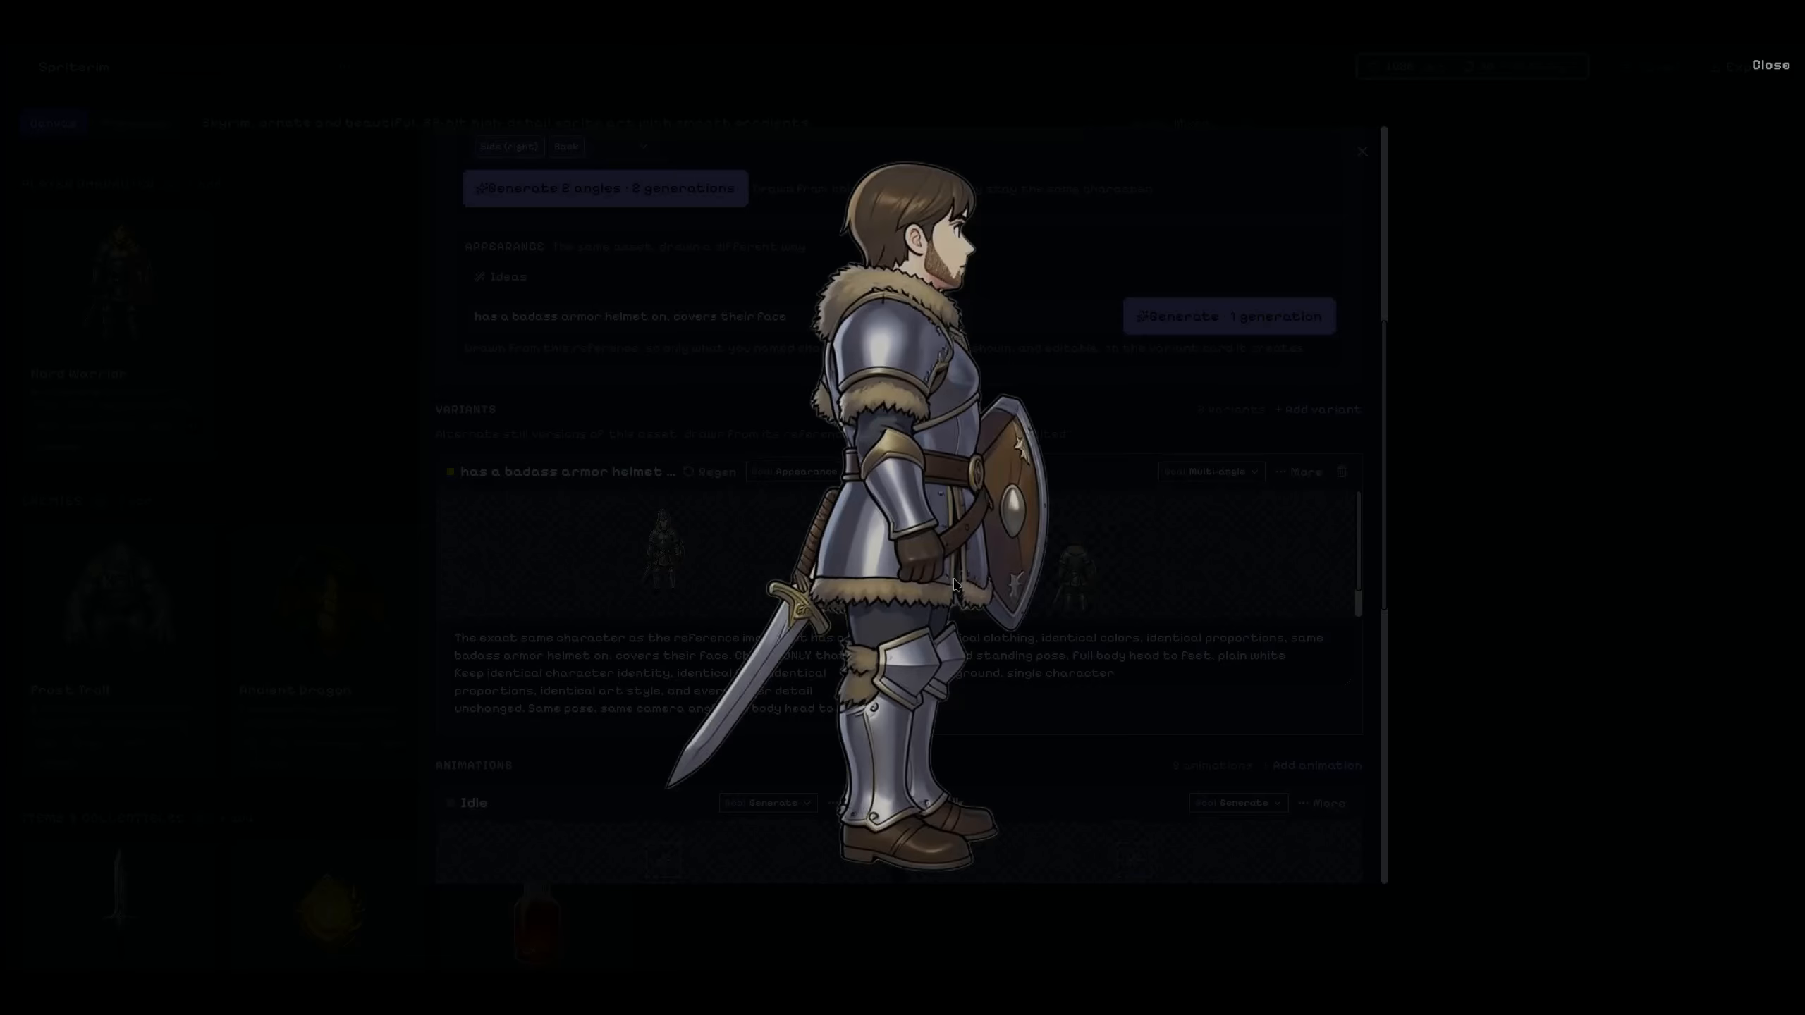
{"action": "left_click", "coordinate": [1472, 418]}
{"action": "left_click", "coordinate": [1070, 572]}
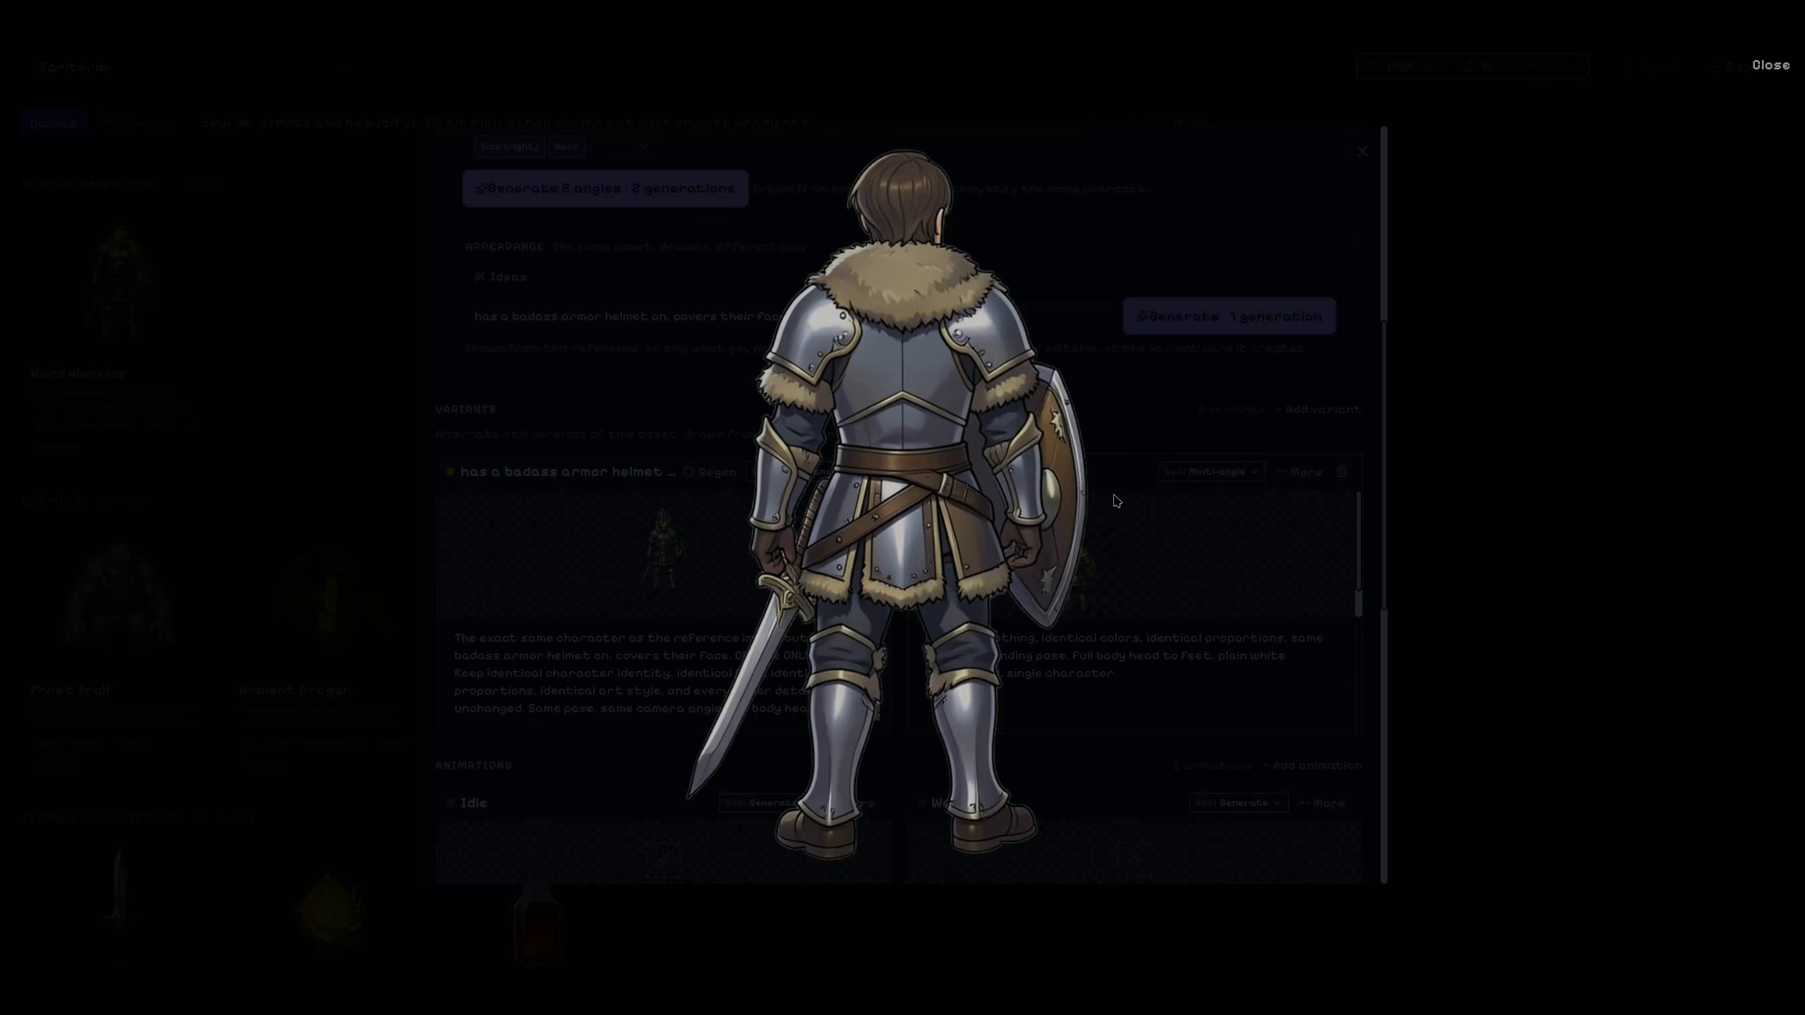
{"action": "left_click", "coordinate": [1761, 67]}
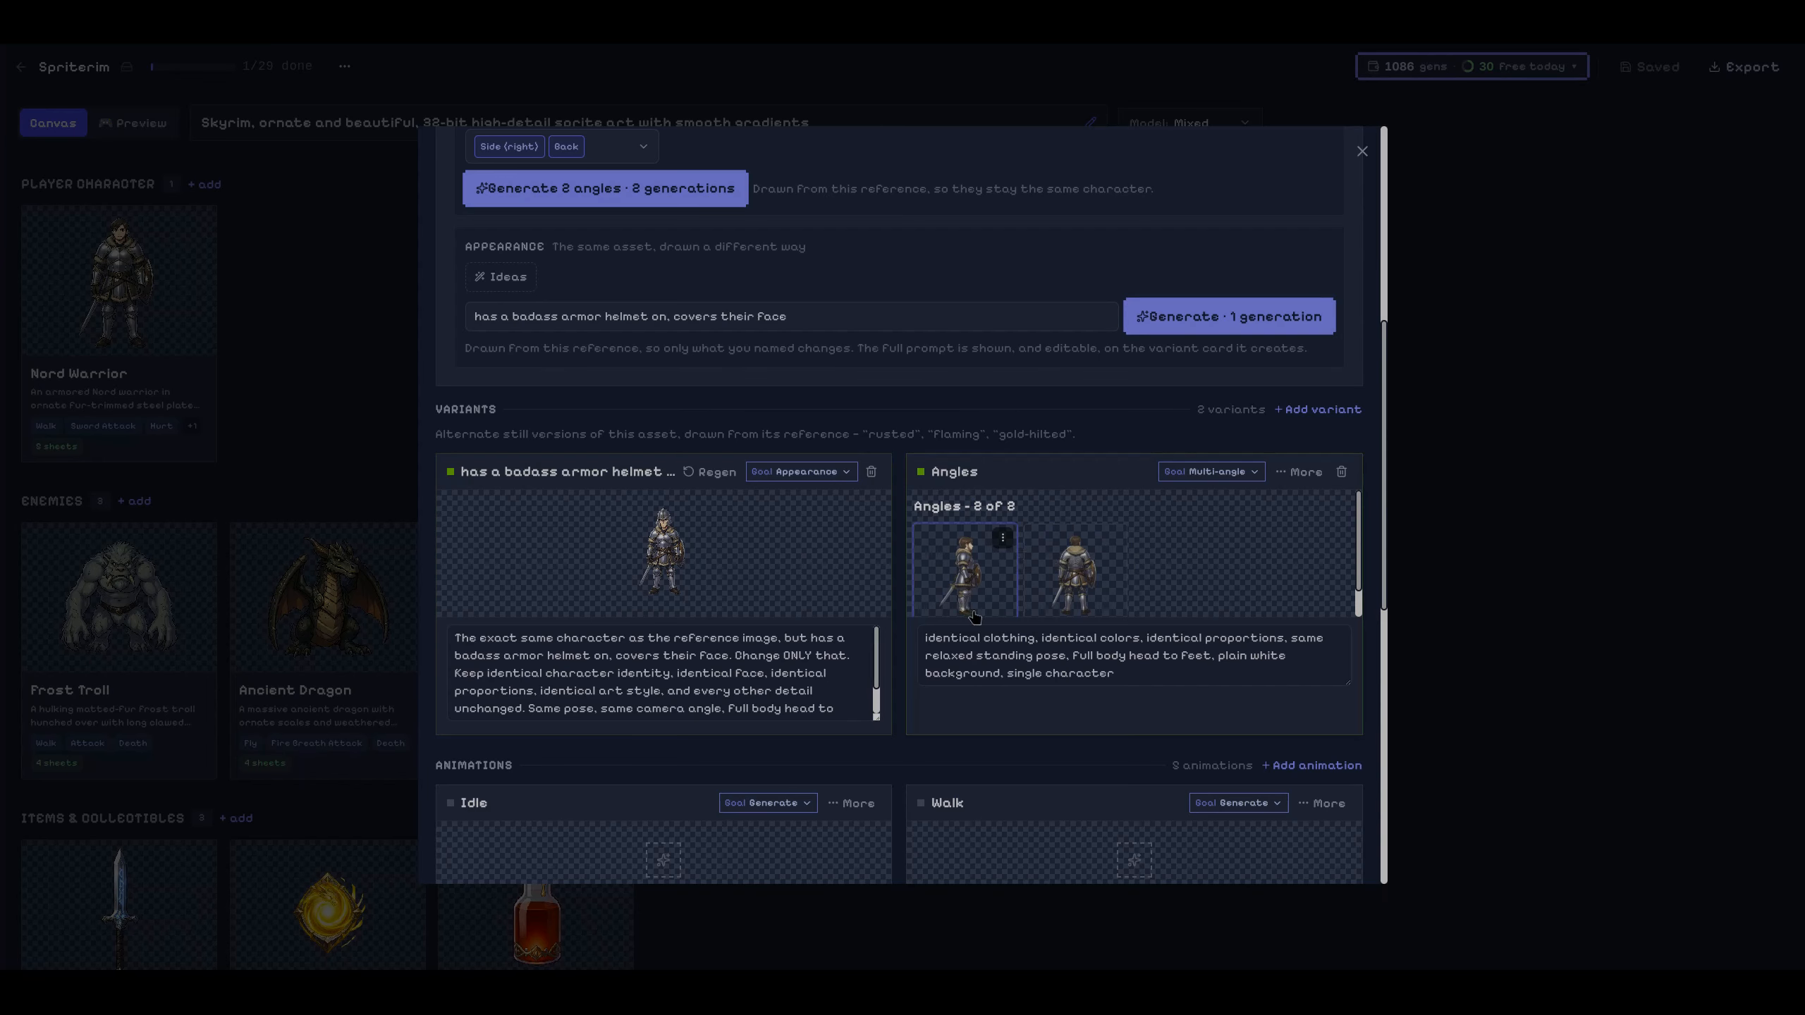
Add an animation from the right-side angle named "Walk to the right" with the prompt "Full character walk cycle, character walks to the right".
{"action": "left_click", "coordinate": [1002, 540]}
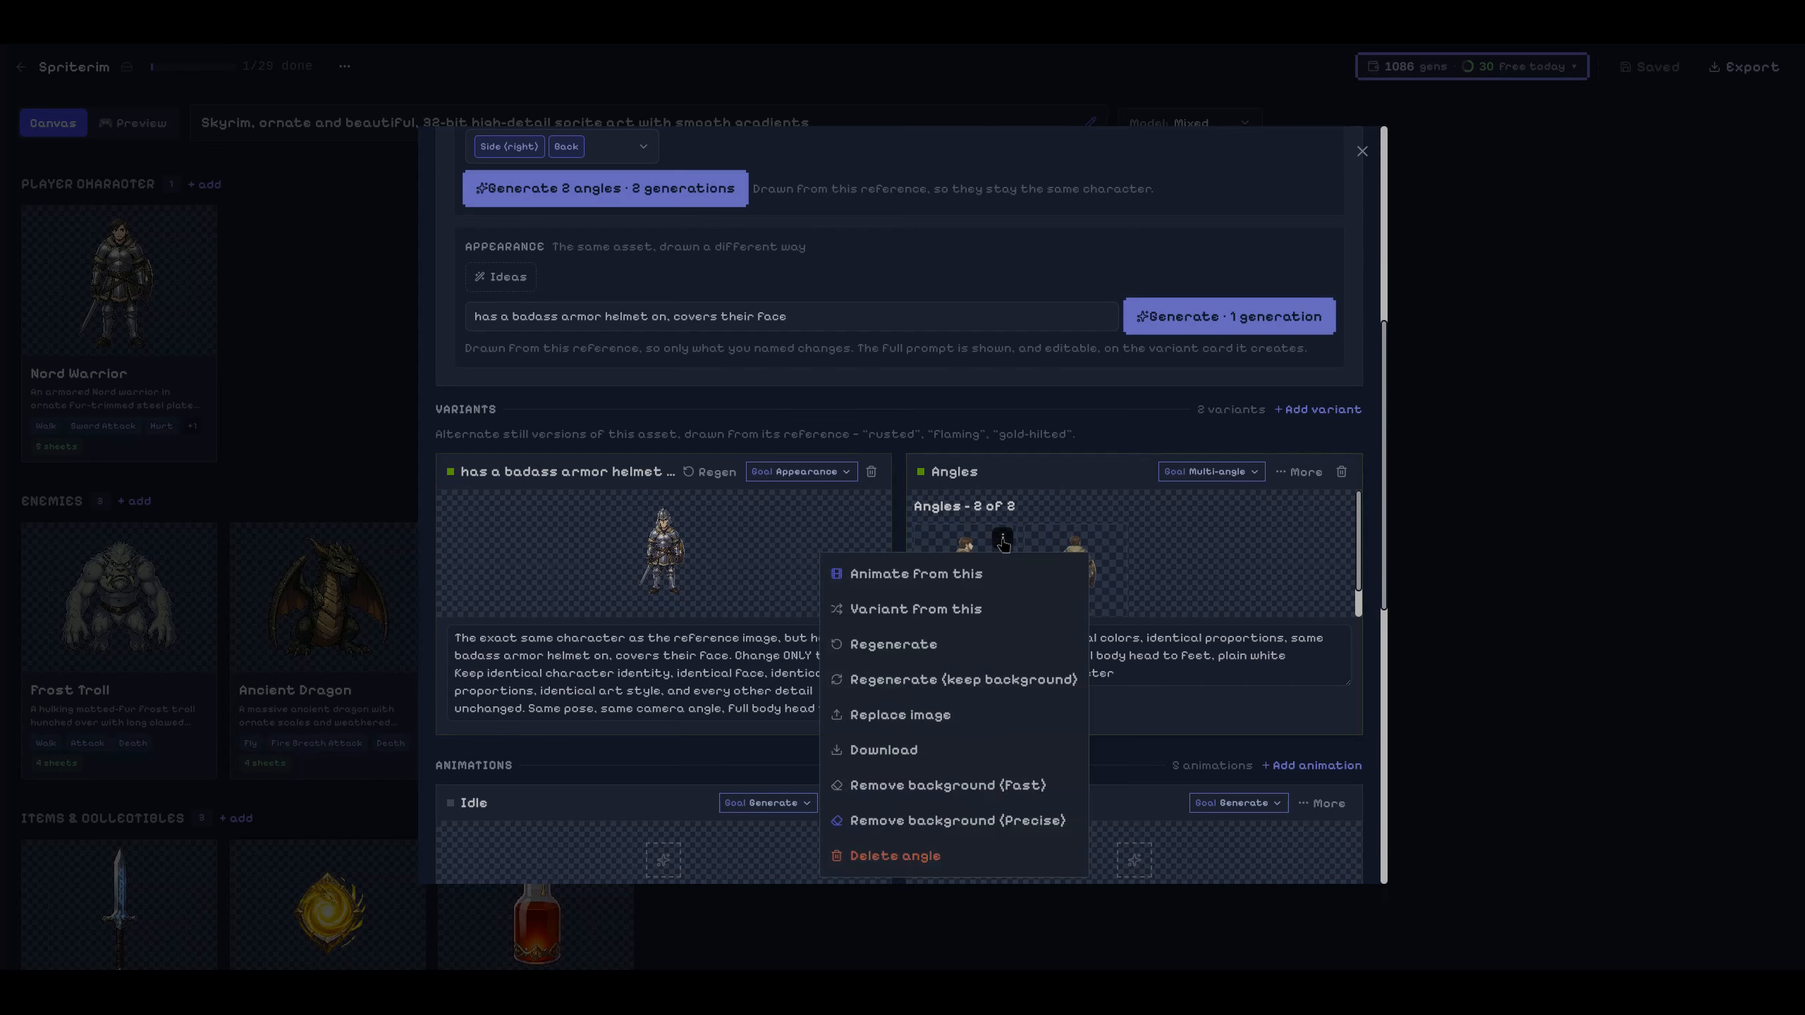
{"action": "left_click", "coordinate": [979, 583]}
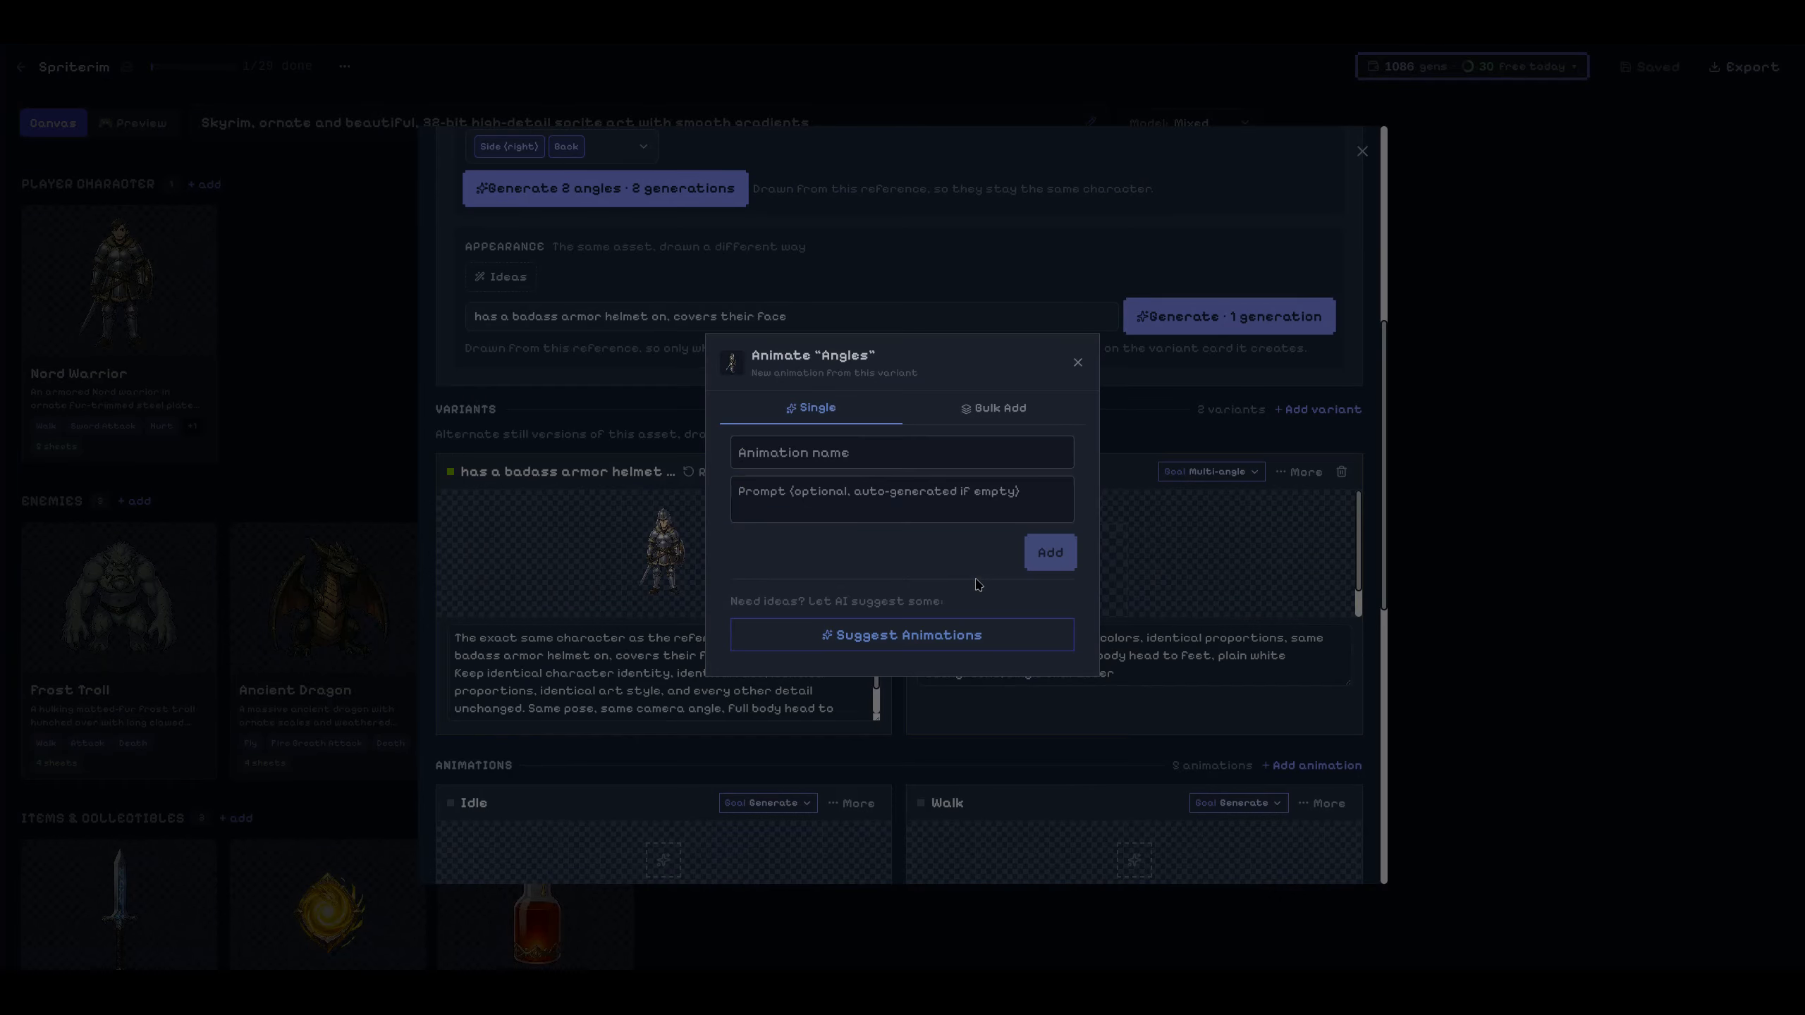
{"action": "left_click", "coordinate": [833, 449]}
{"action": "type", "text": "Walk to the ri"}
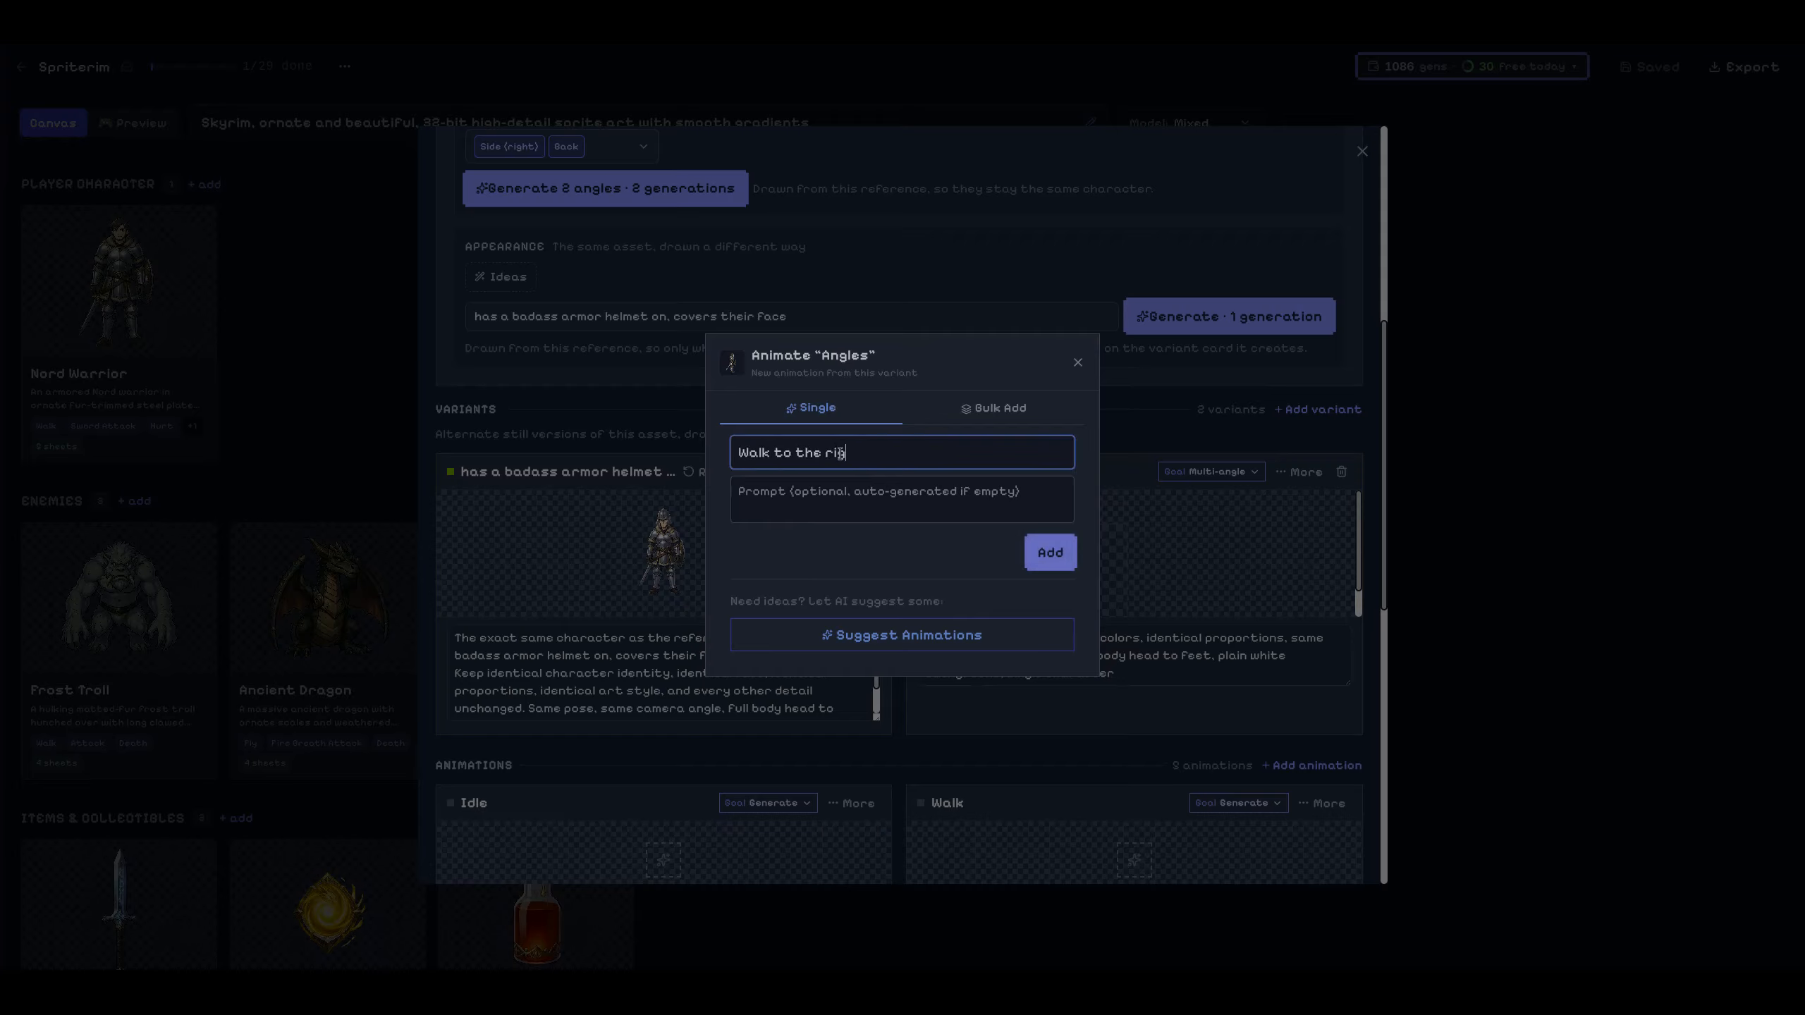
{"action": "type", "text": "ght"}
{"action": "key", "text": "Tab"}
{"action": "type", "text": "Full charac"}
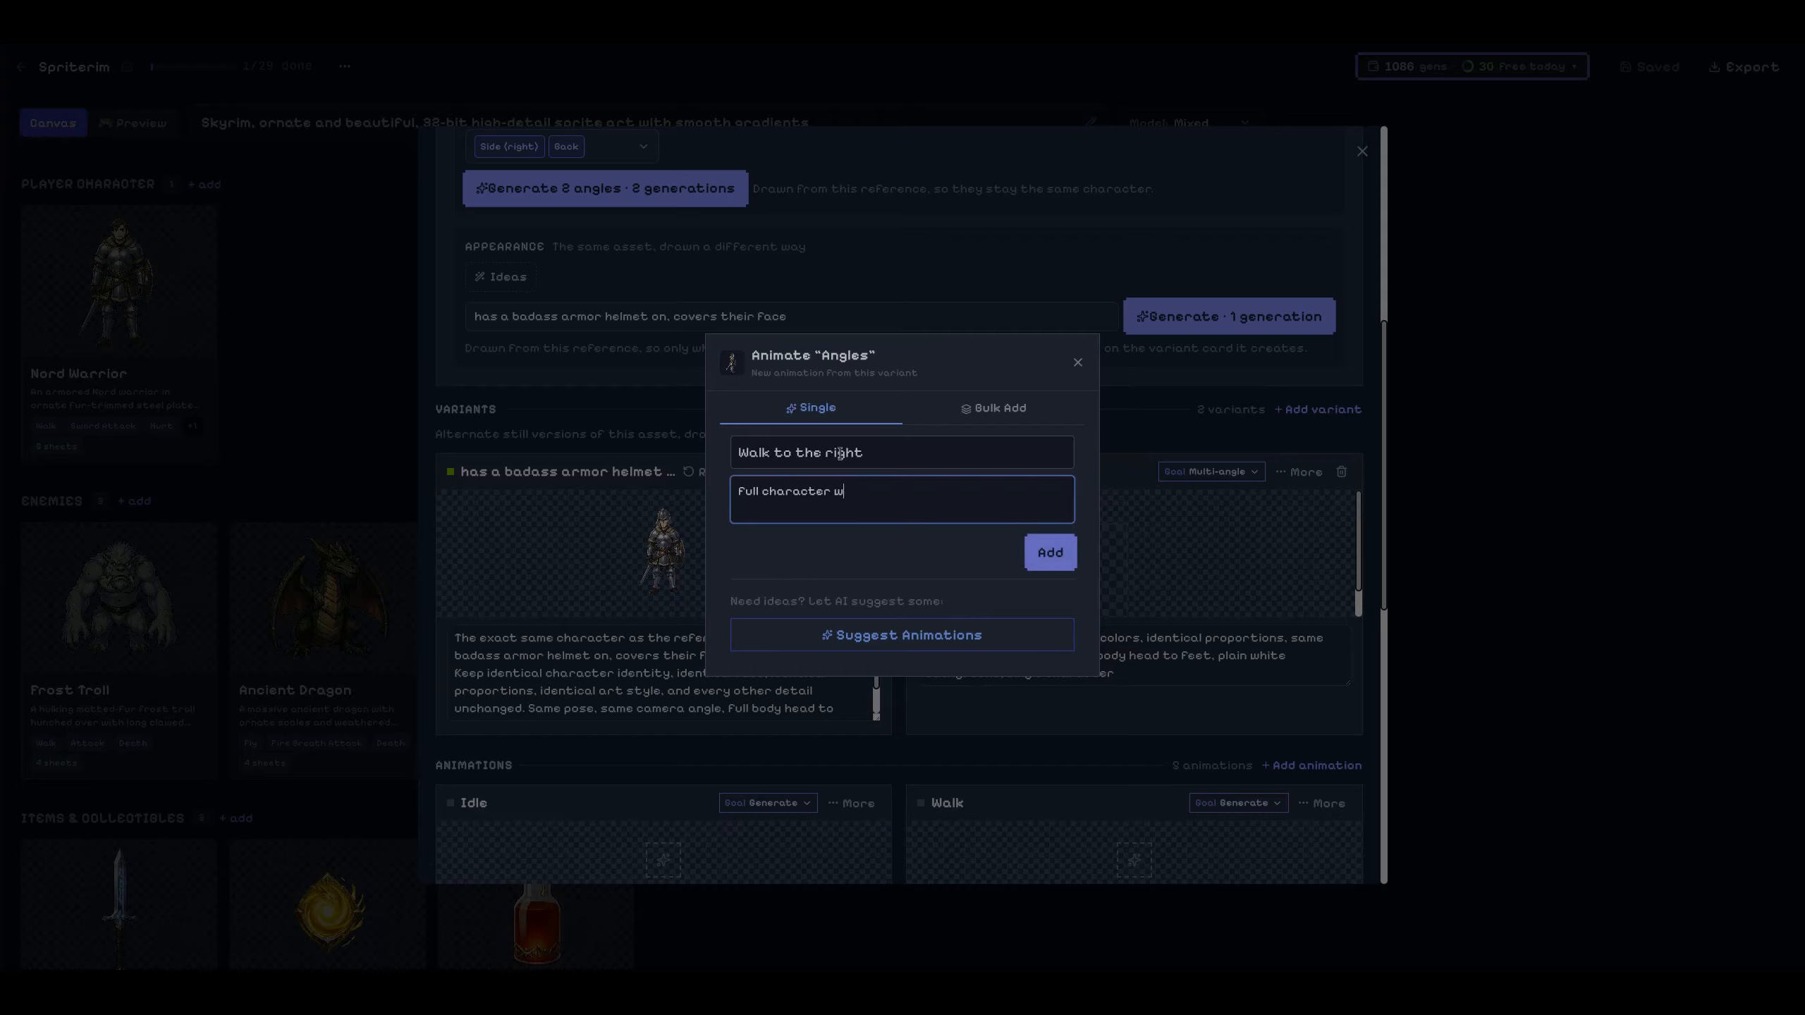
{"action": "type", "text": "ter walk cycle, character walks to the righgt"}
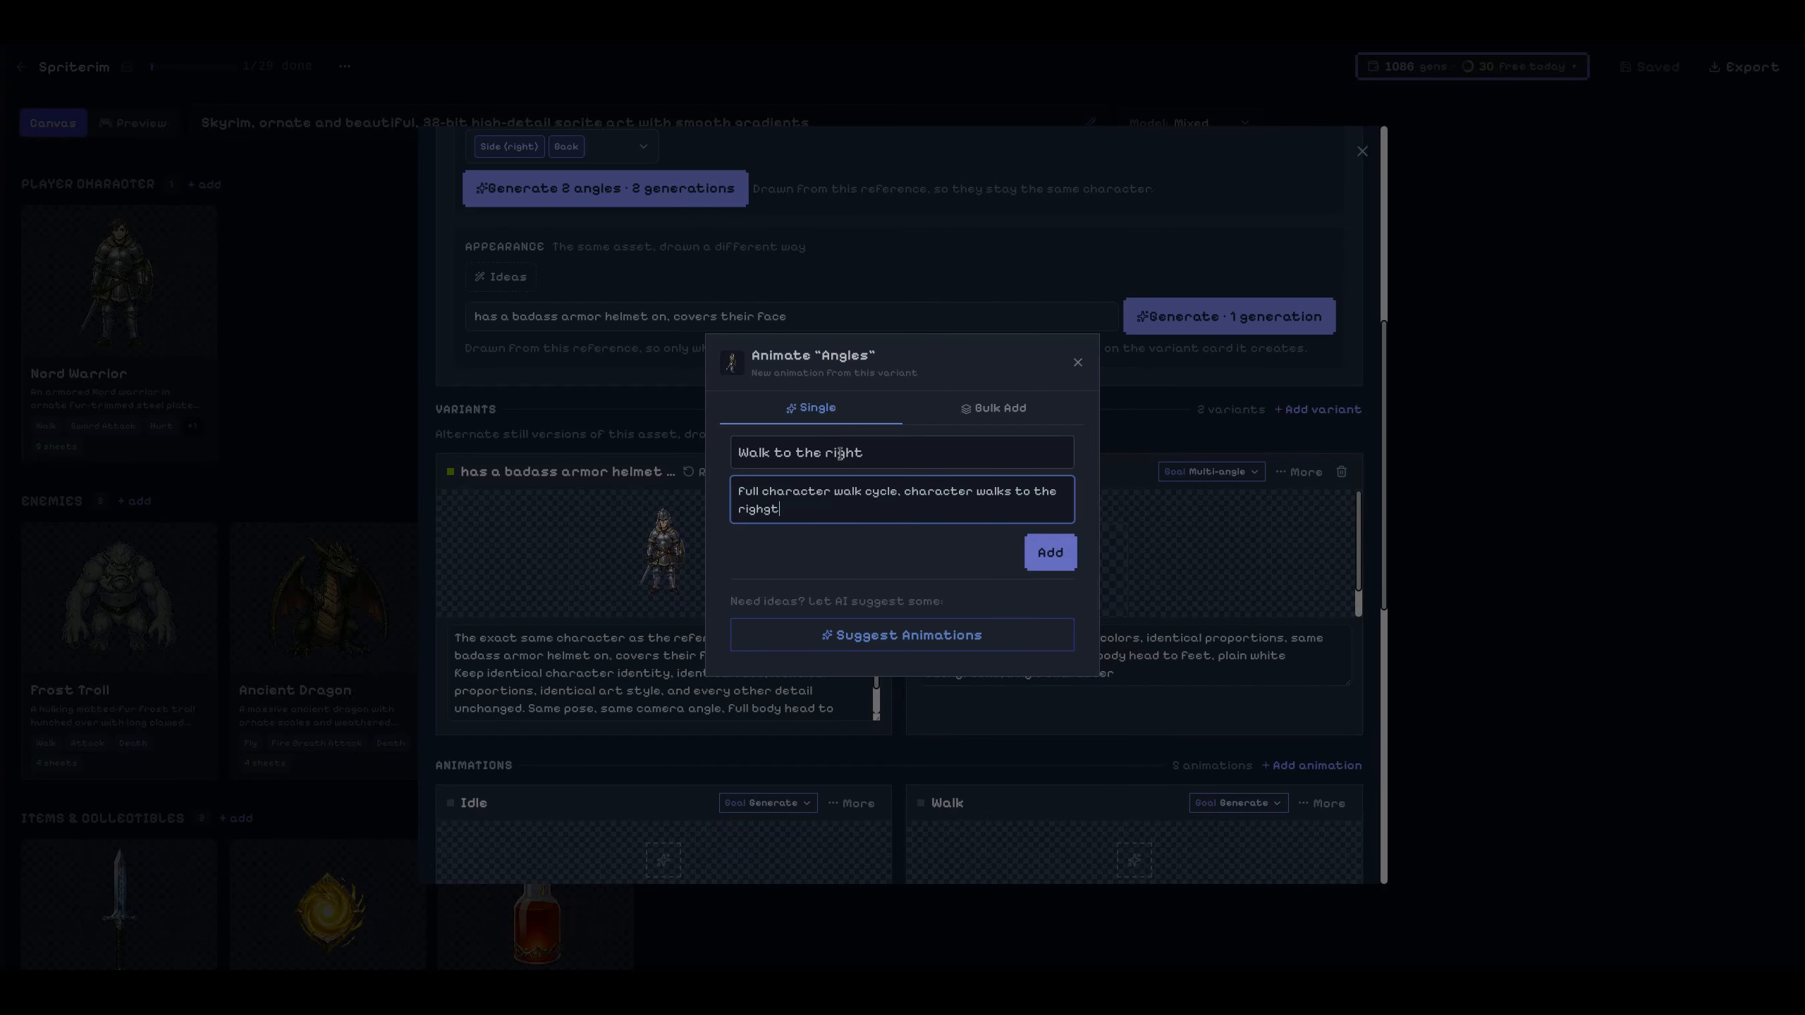
{"action": "left_click", "coordinate": [1049, 553]}
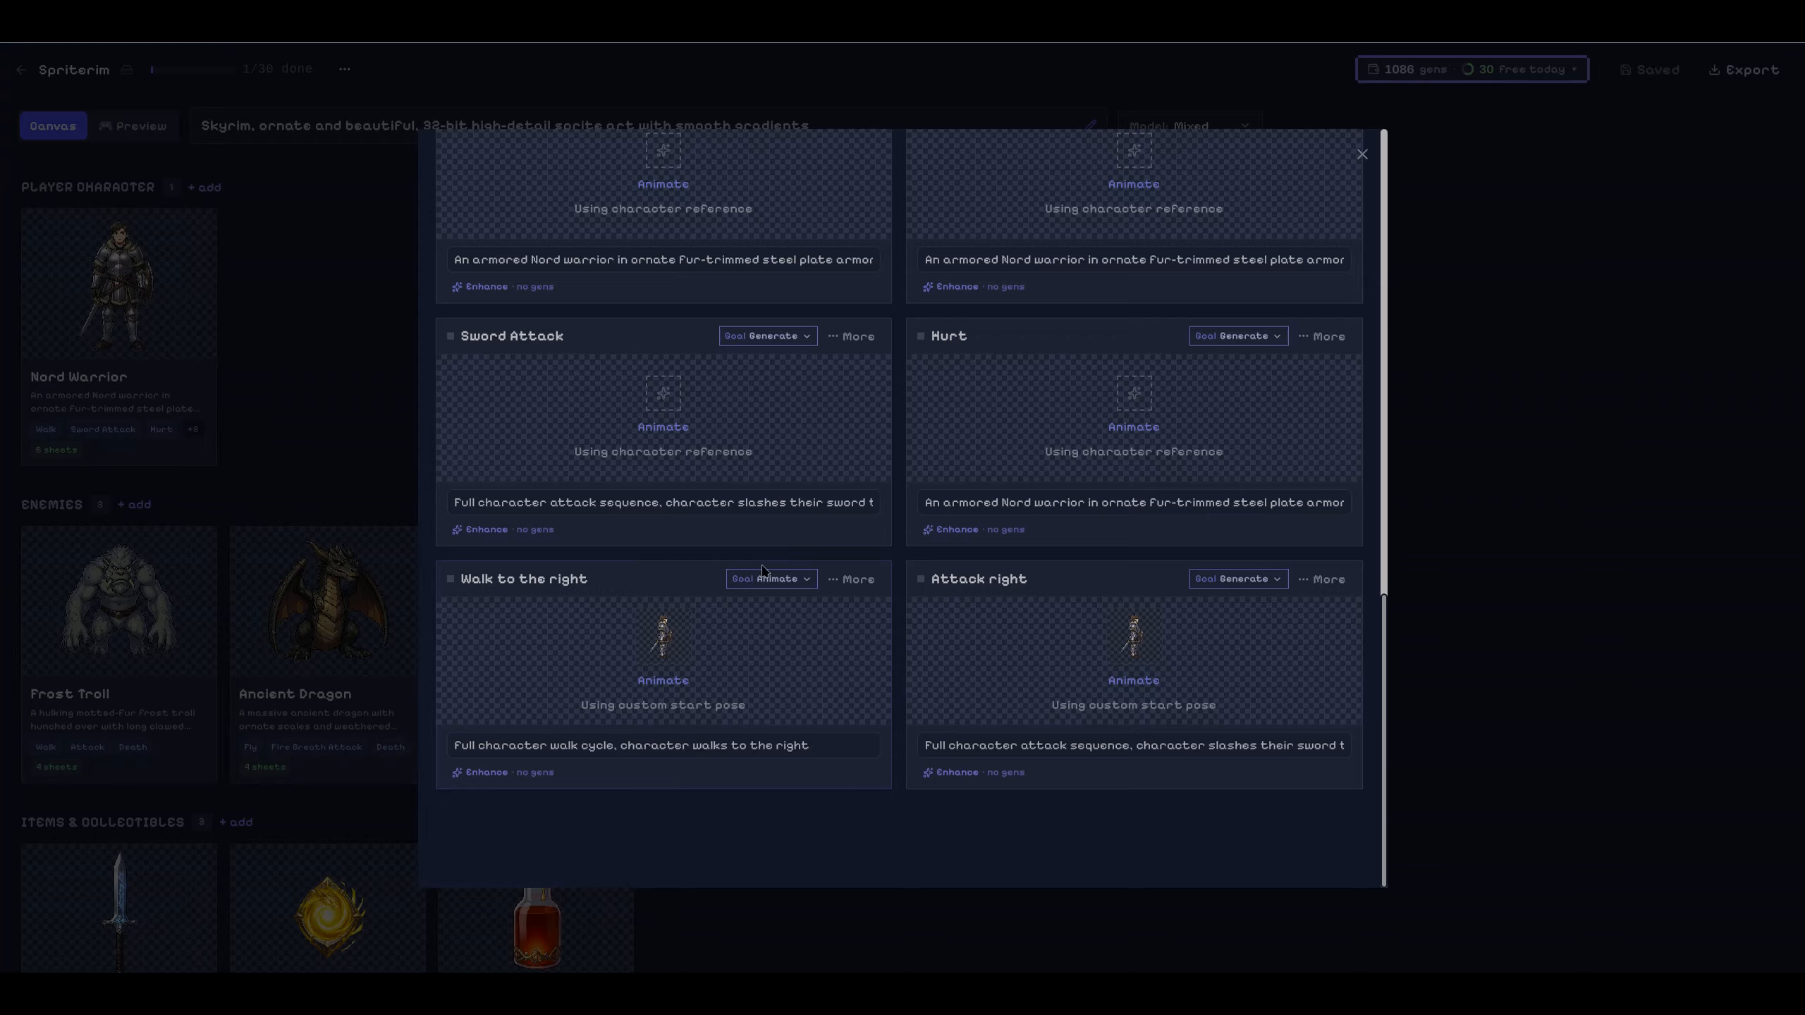
Set the "Walk to the right" animation to animate a sprite with the Lite model at 65 frames, and generate it.
{"action": "left_click", "coordinate": [745, 585]}
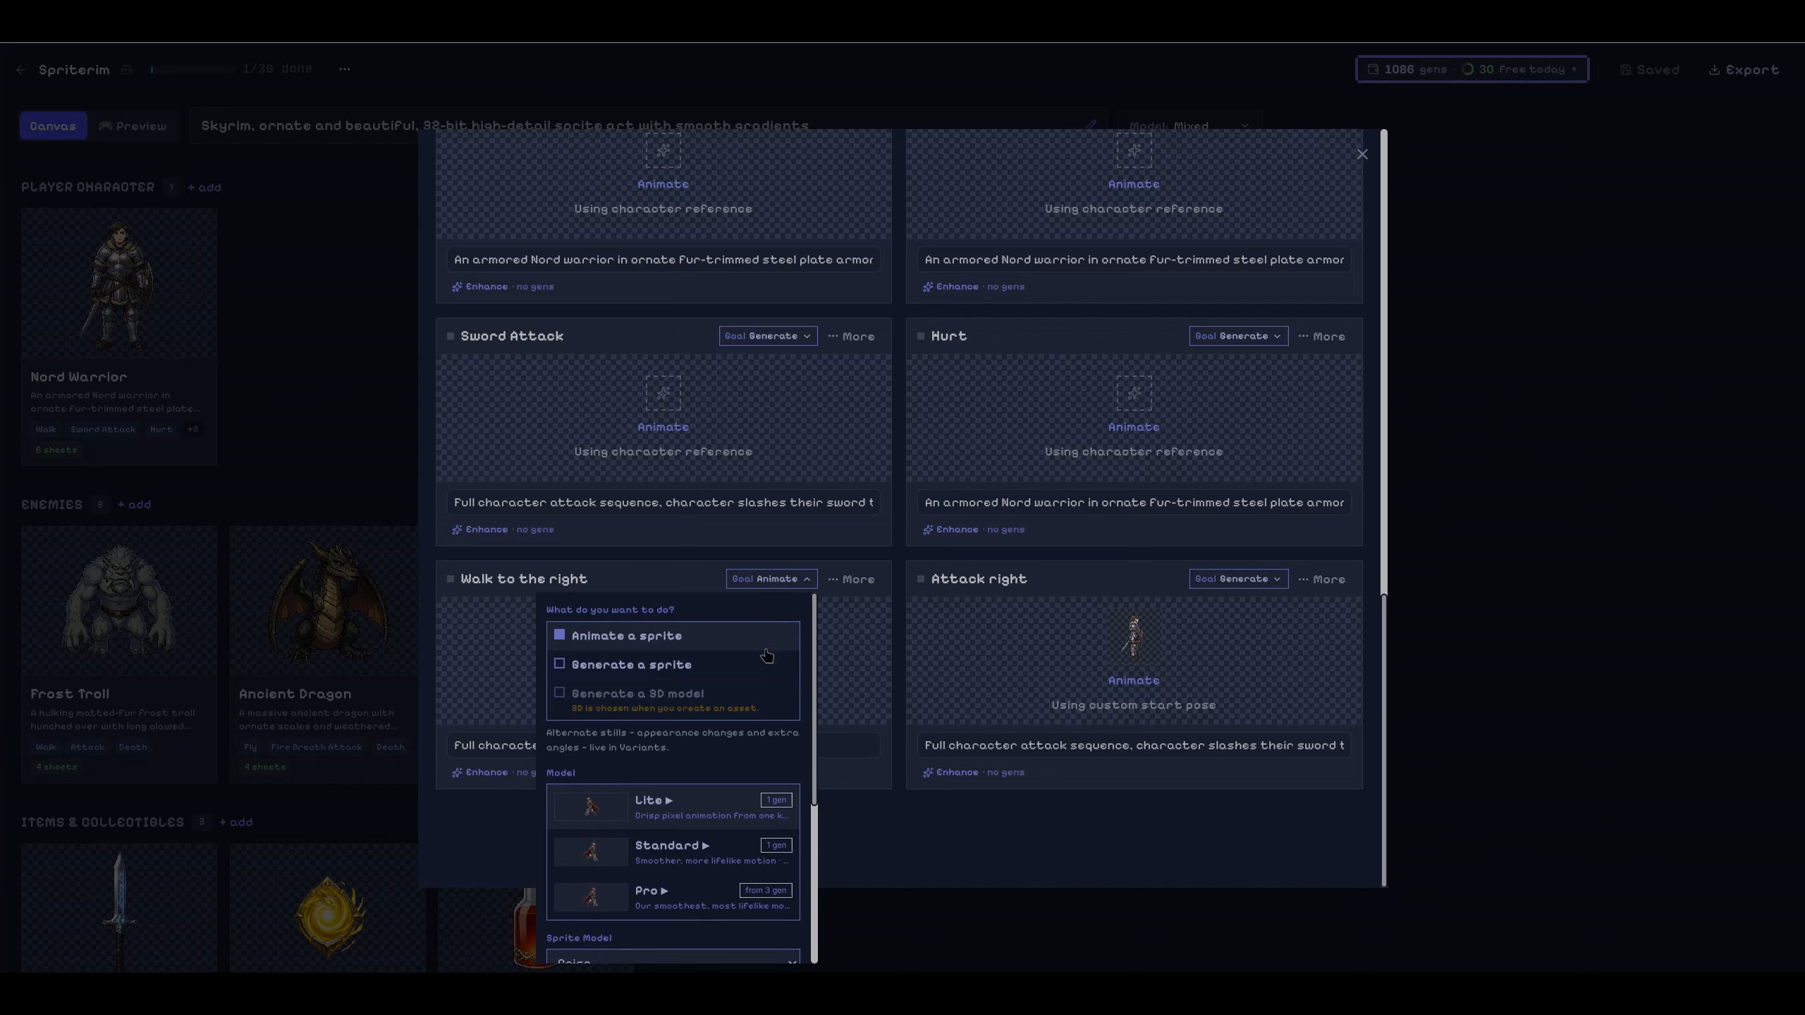
{"action": "left_click", "coordinate": [641, 667]}
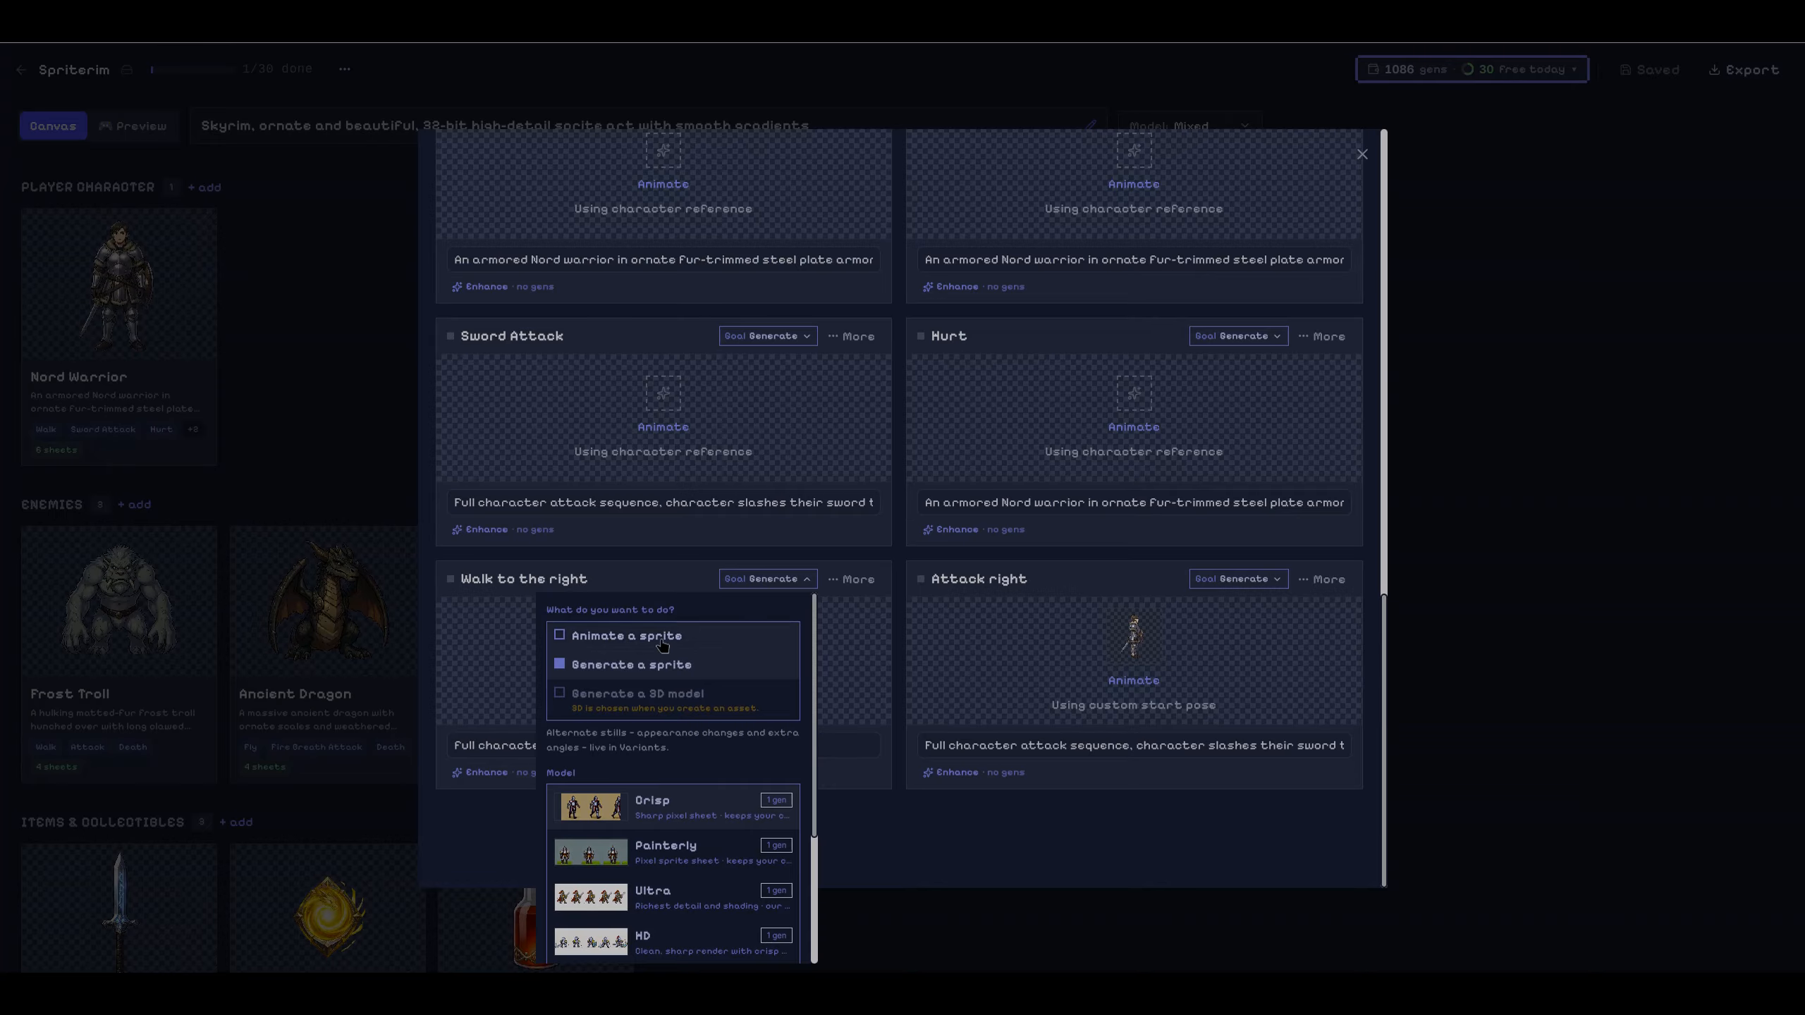
{"action": "left_click", "coordinate": [666, 641]}
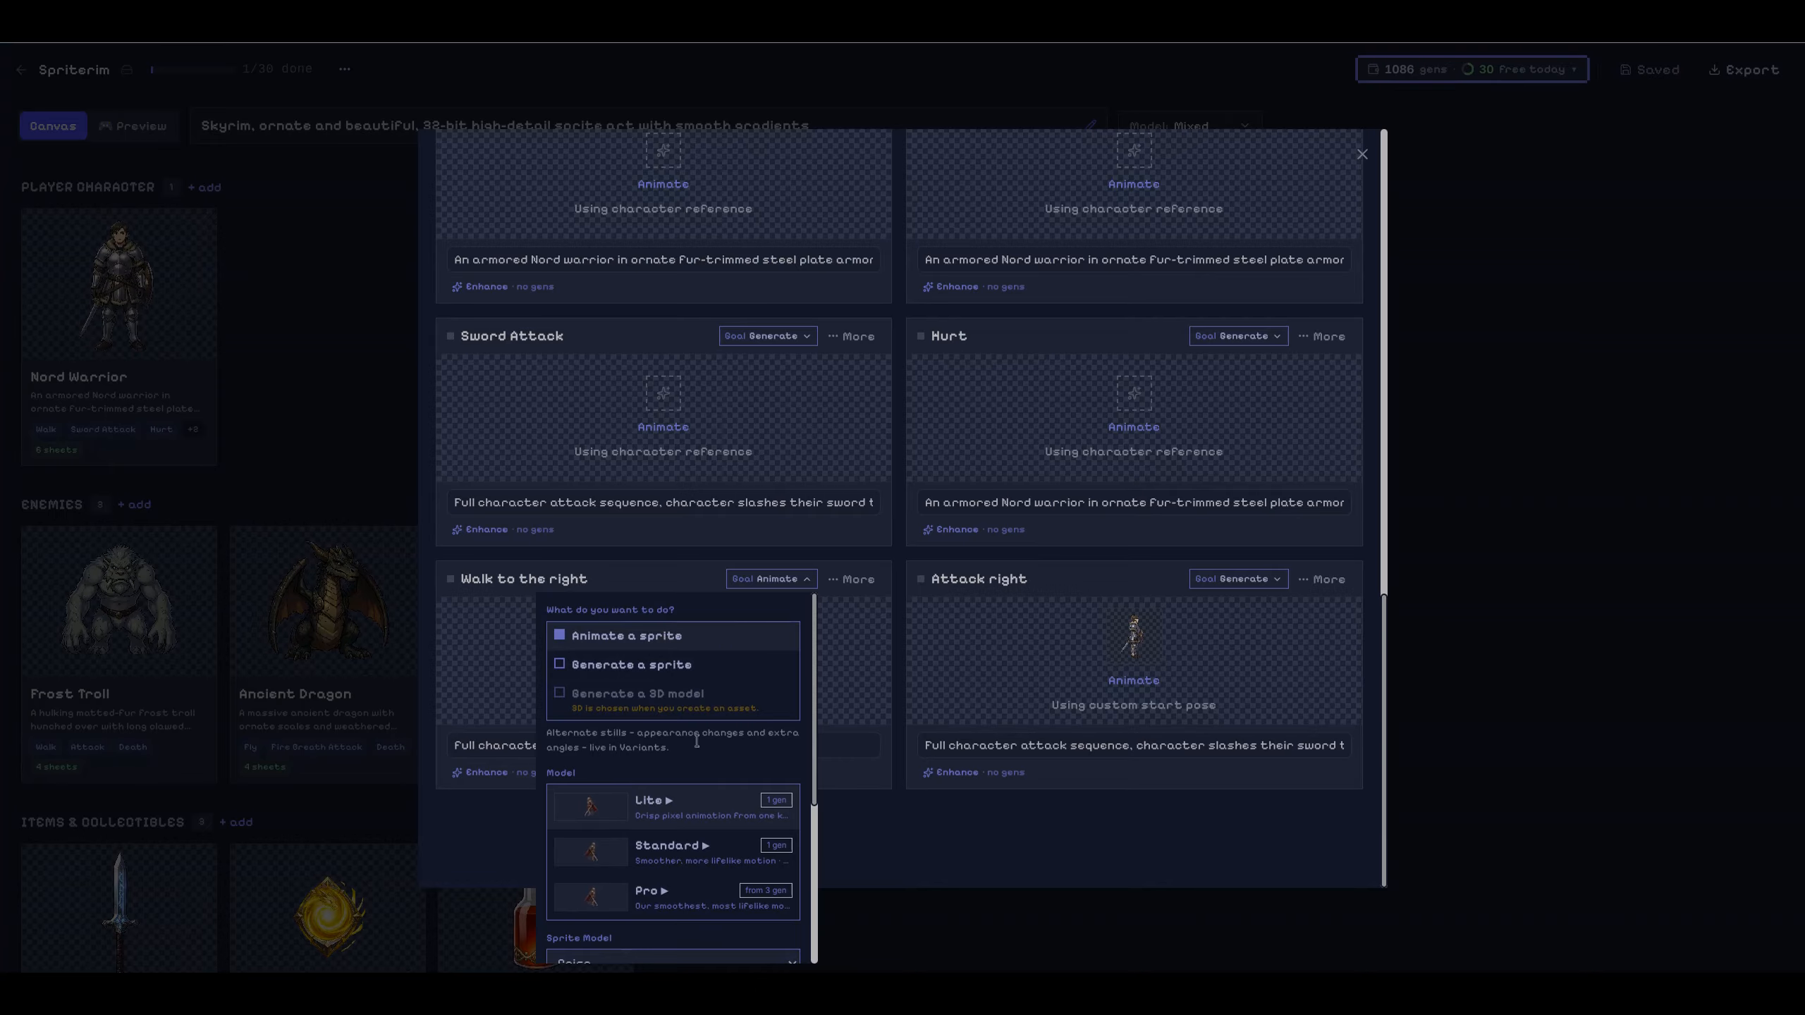
{"action": "left_click", "coordinate": [668, 867]}
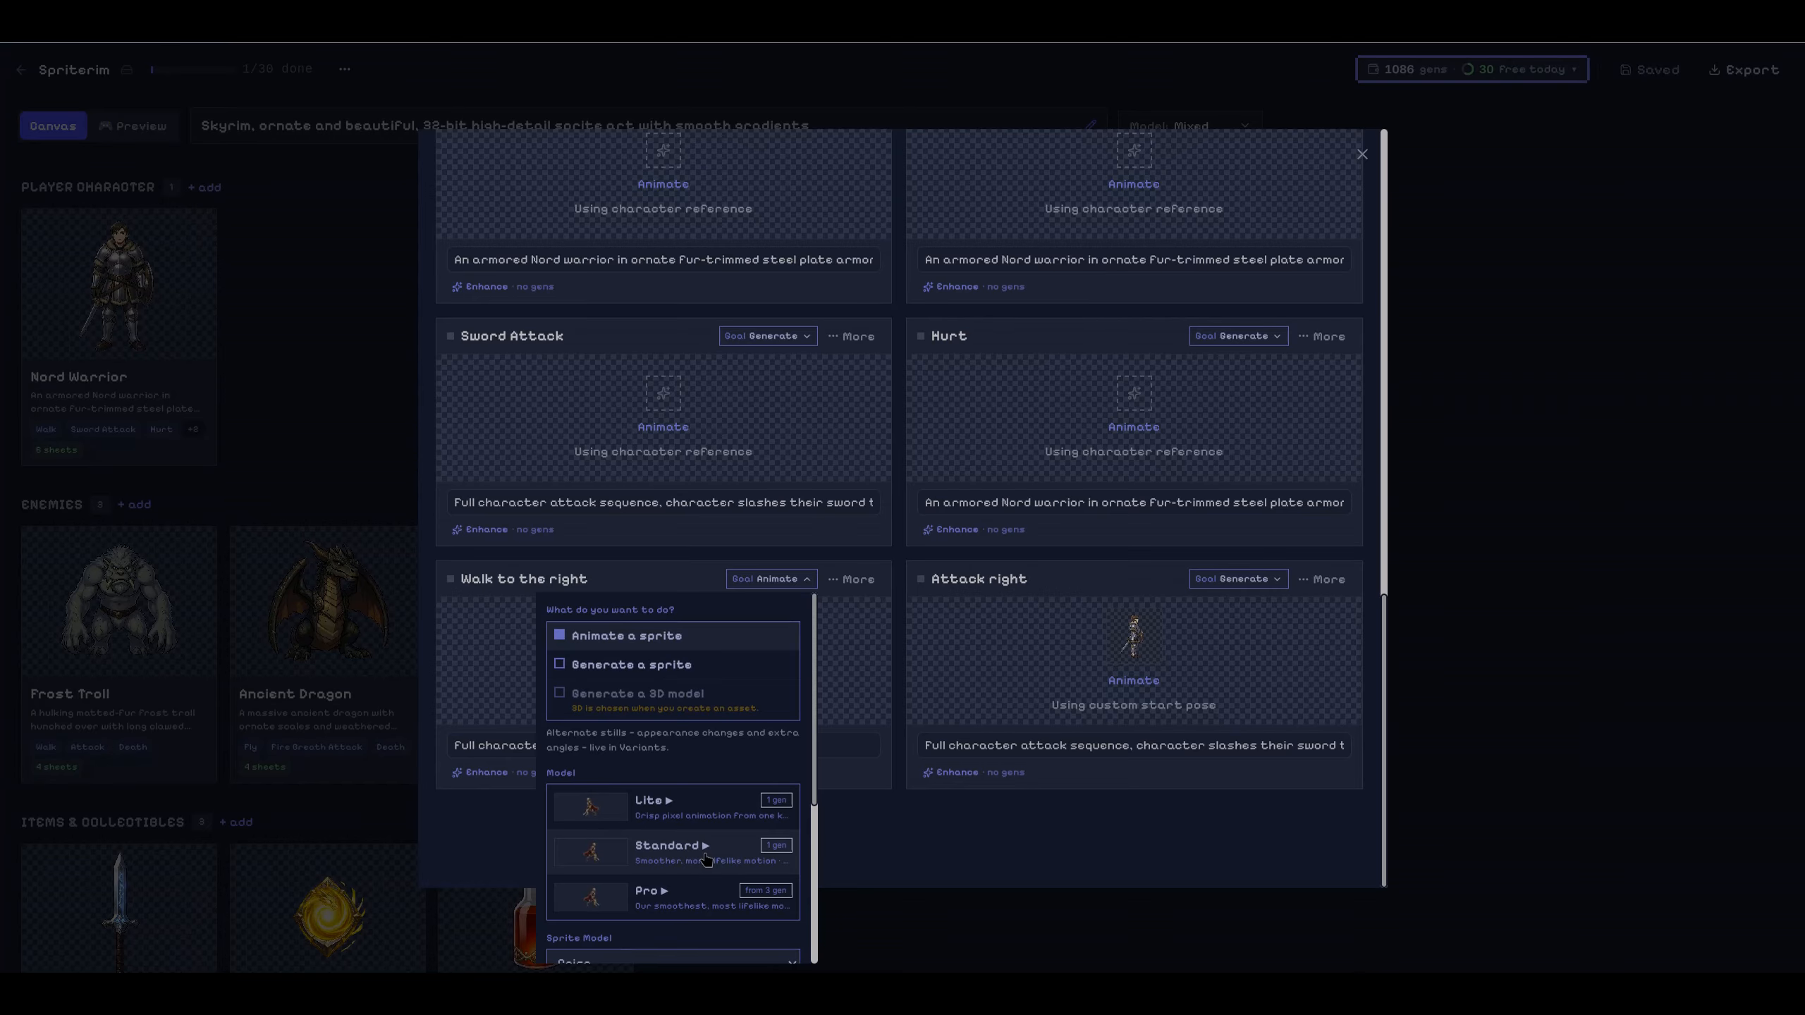
{"action": "left_click", "coordinate": [691, 822]}
{"action": "scroll", "coordinate": [734, 794], "scroll_direction": "down", "scroll_amount": 4}
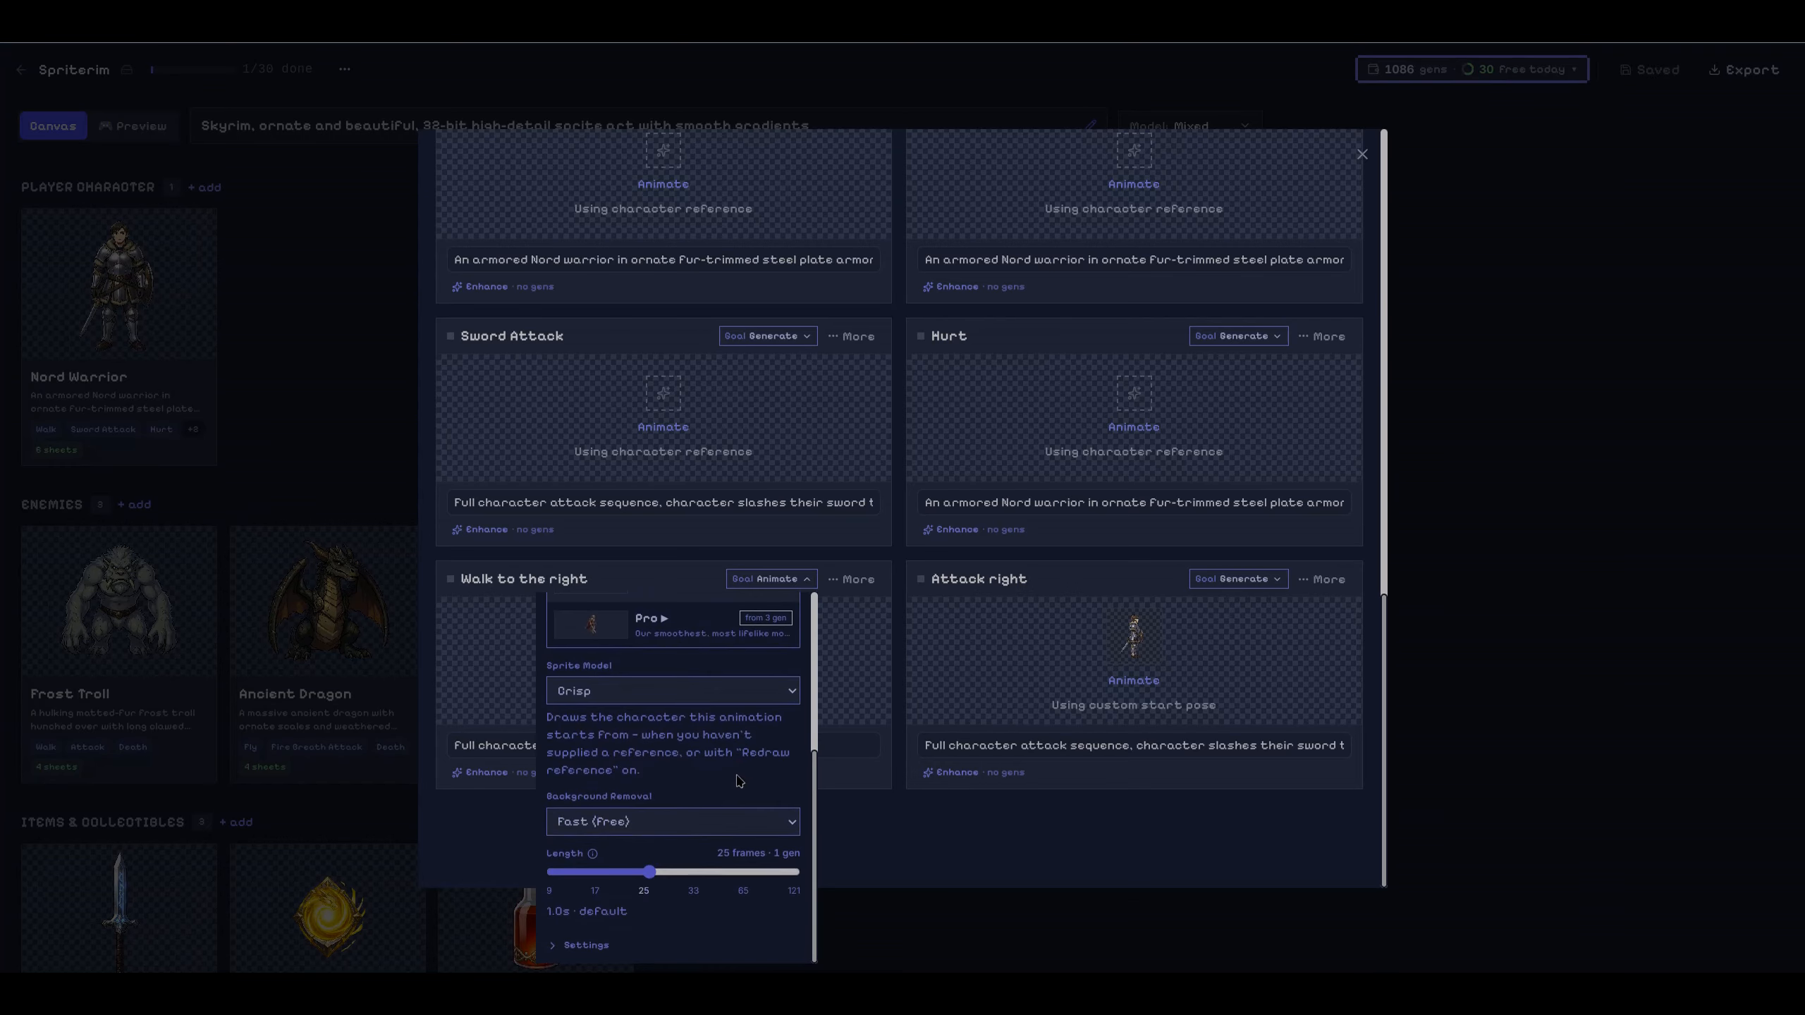
{"action": "left_click_drag", "start_coordinate": [653, 879], "coordinate": [744, 884]}
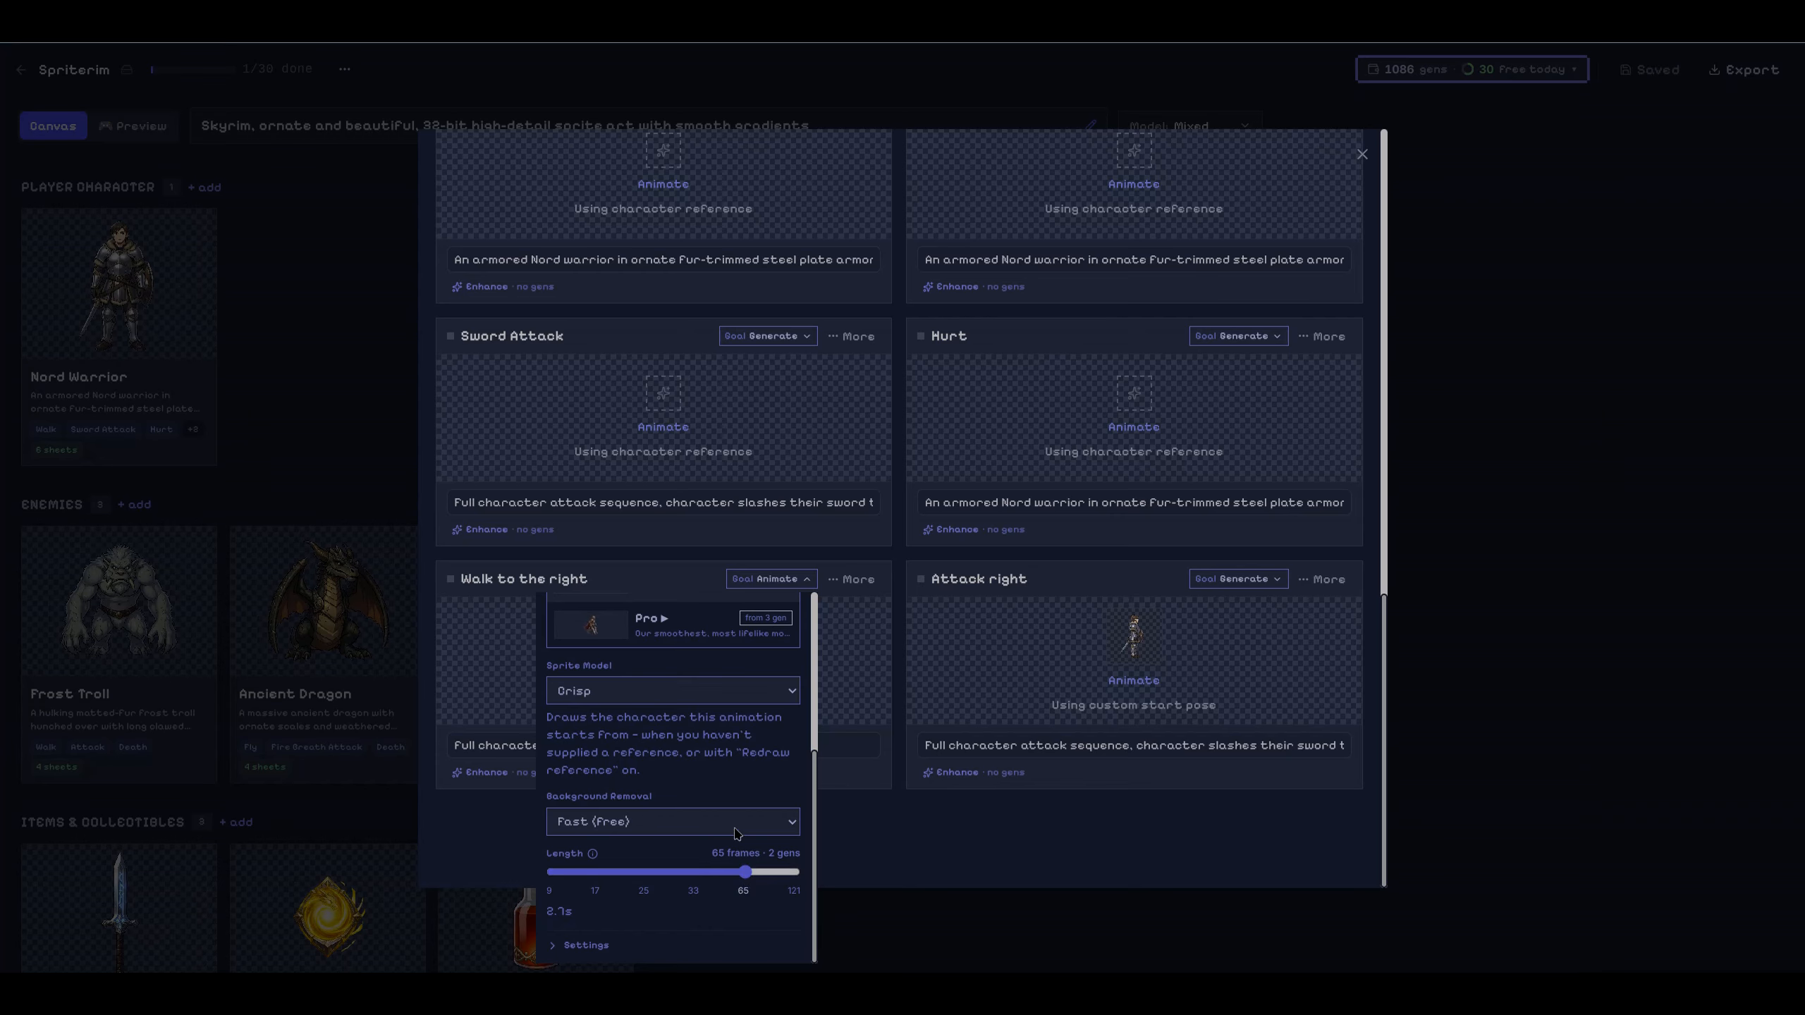
{"action": "left_click", "coordinate": [893, 820]}
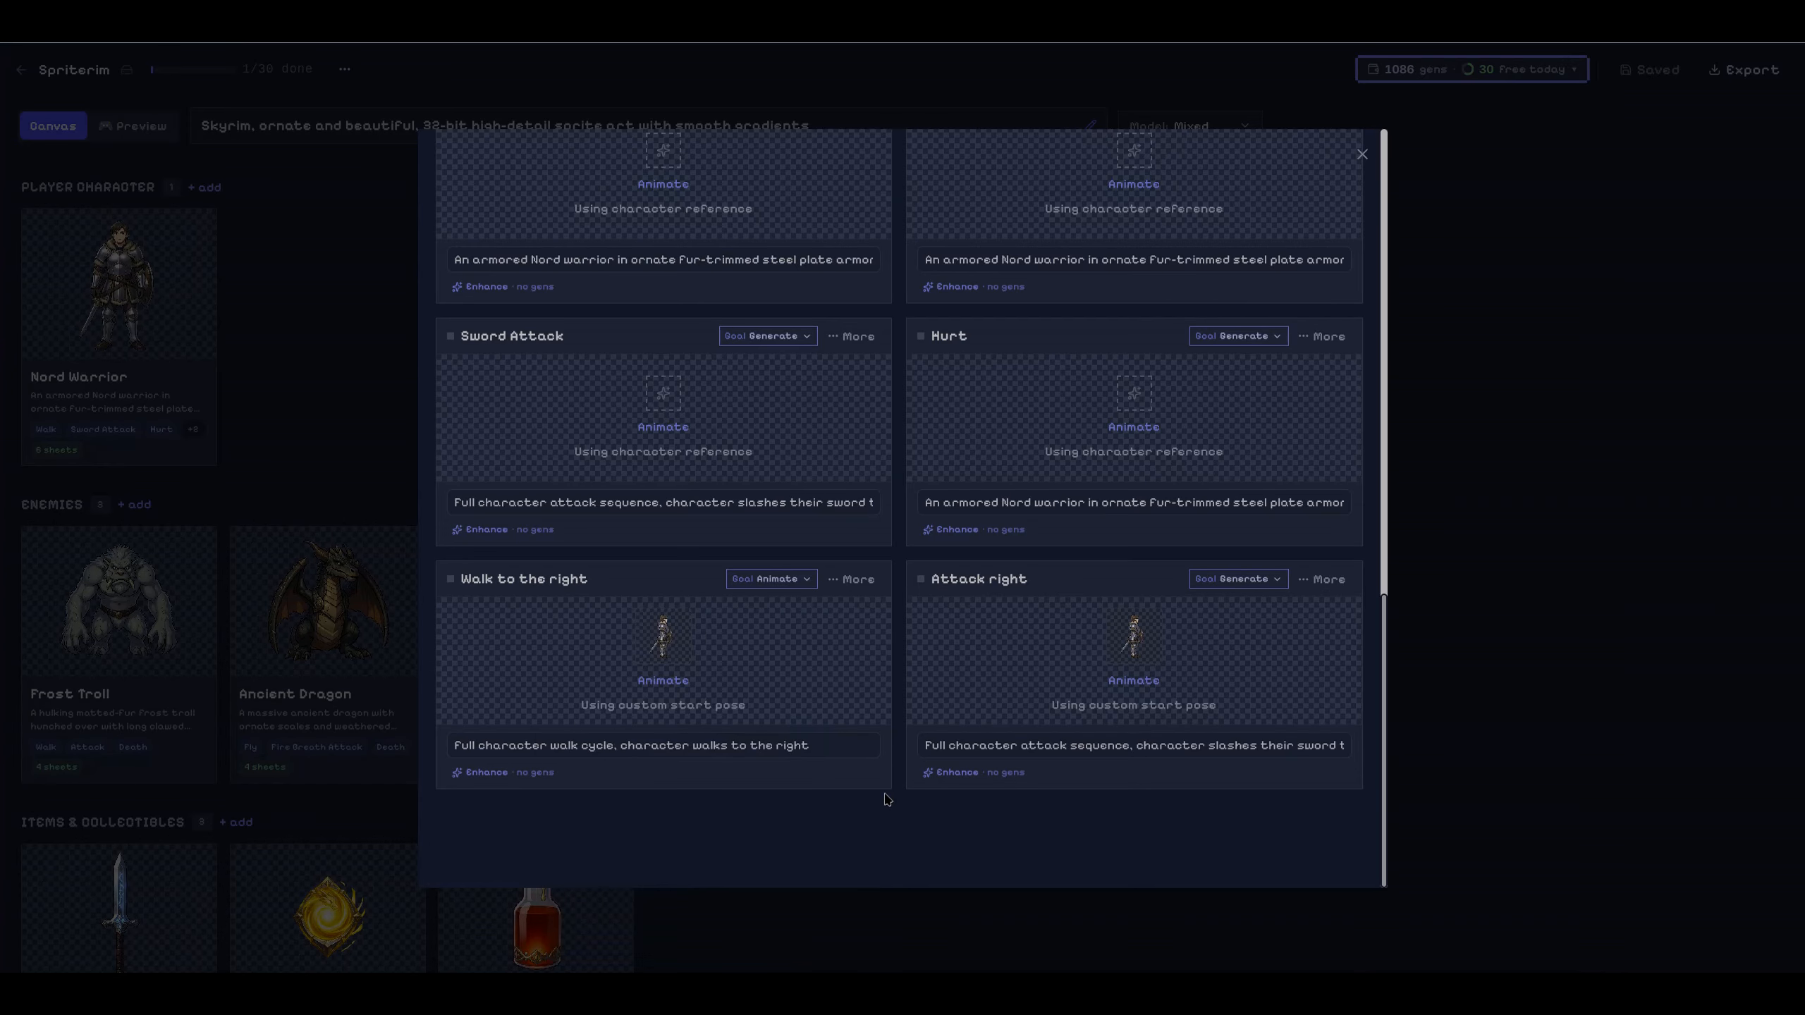
{"action": "left_click", "coordinate": [680, 659]}
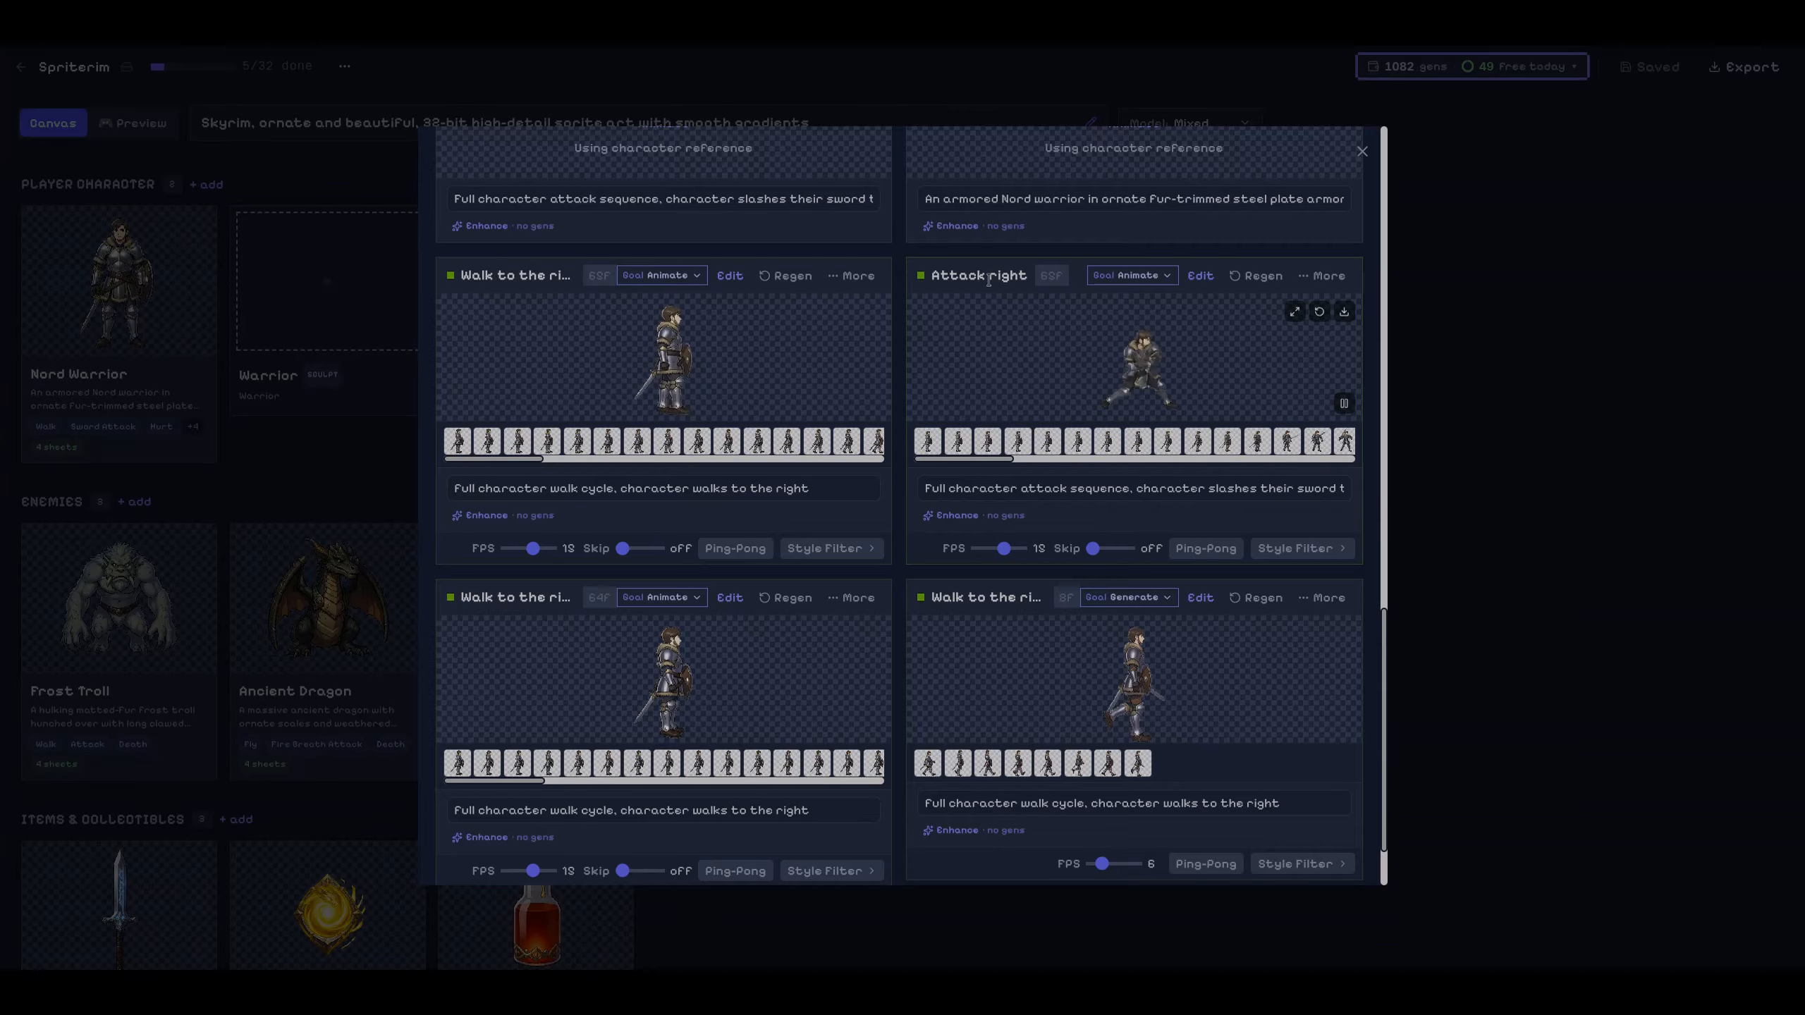
Watch the first "Walk to the right" animation and the "Attack right" animation enlarged.
{"action": "left_click", "coordinate": [823, 312]}
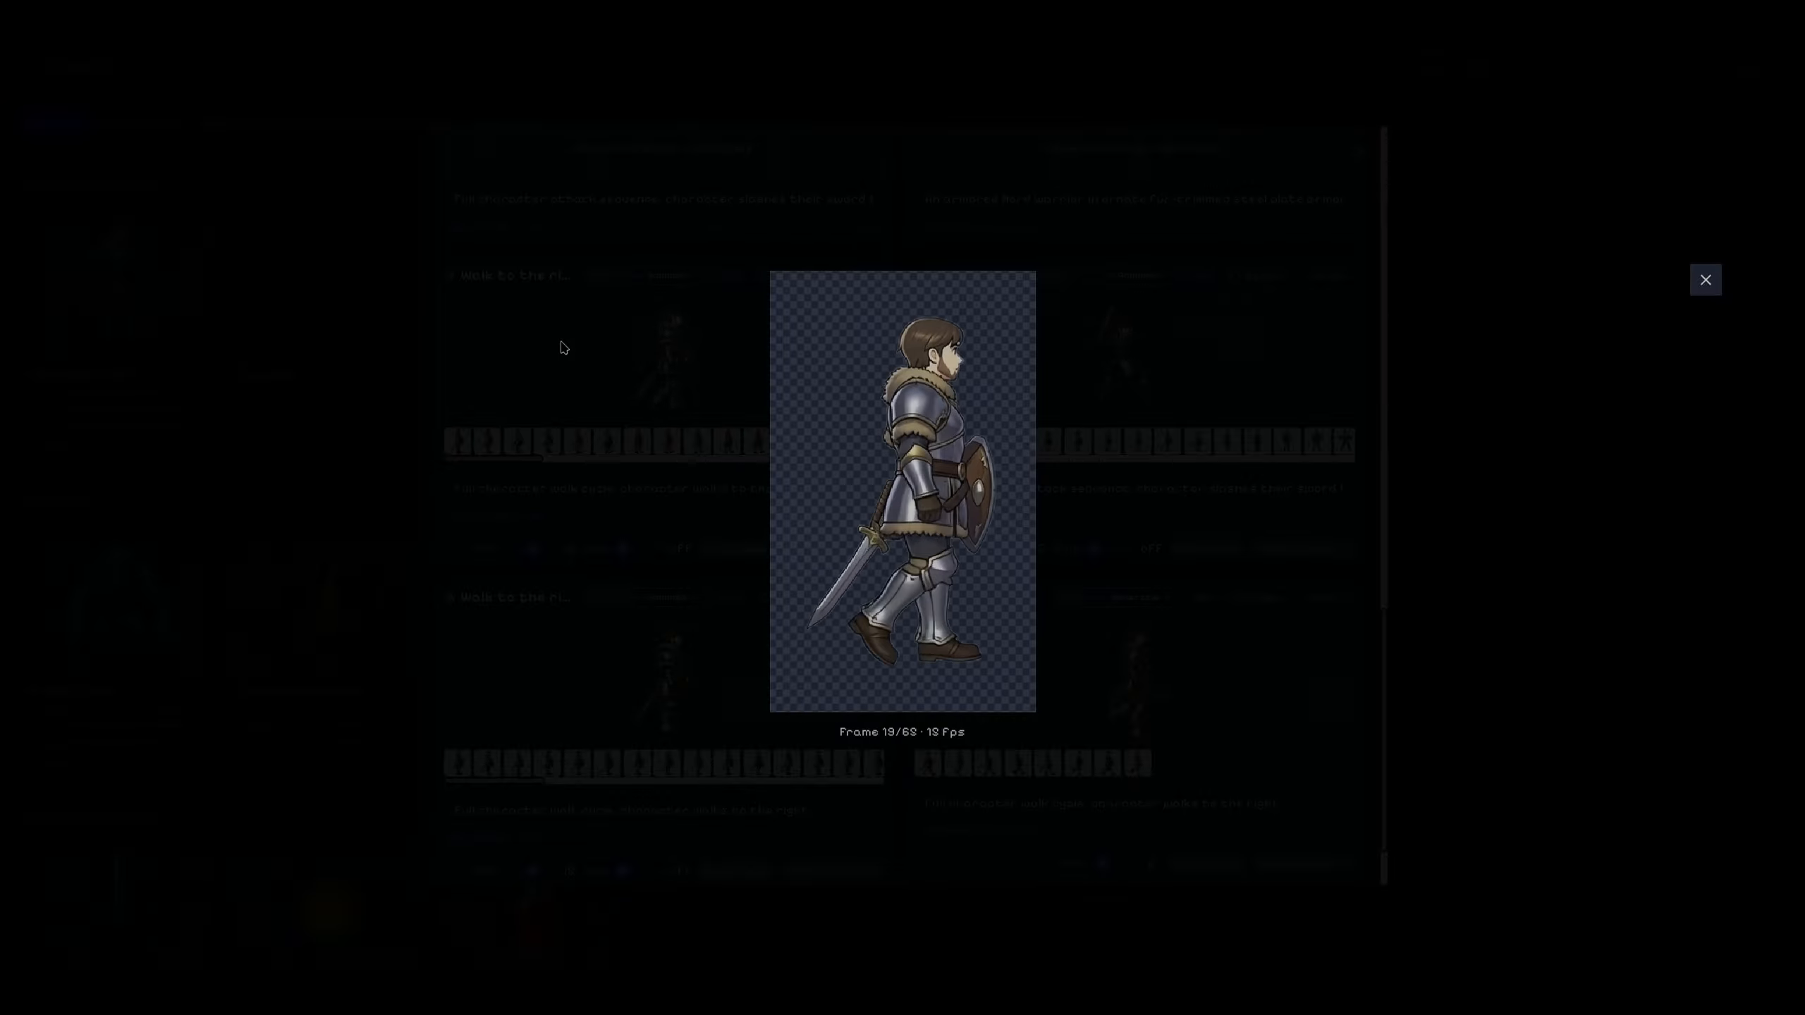
{"action": "left_click", "coordinate": [1706, 279]}
{"action": "left_click", "coordinate": [1294, 313]}
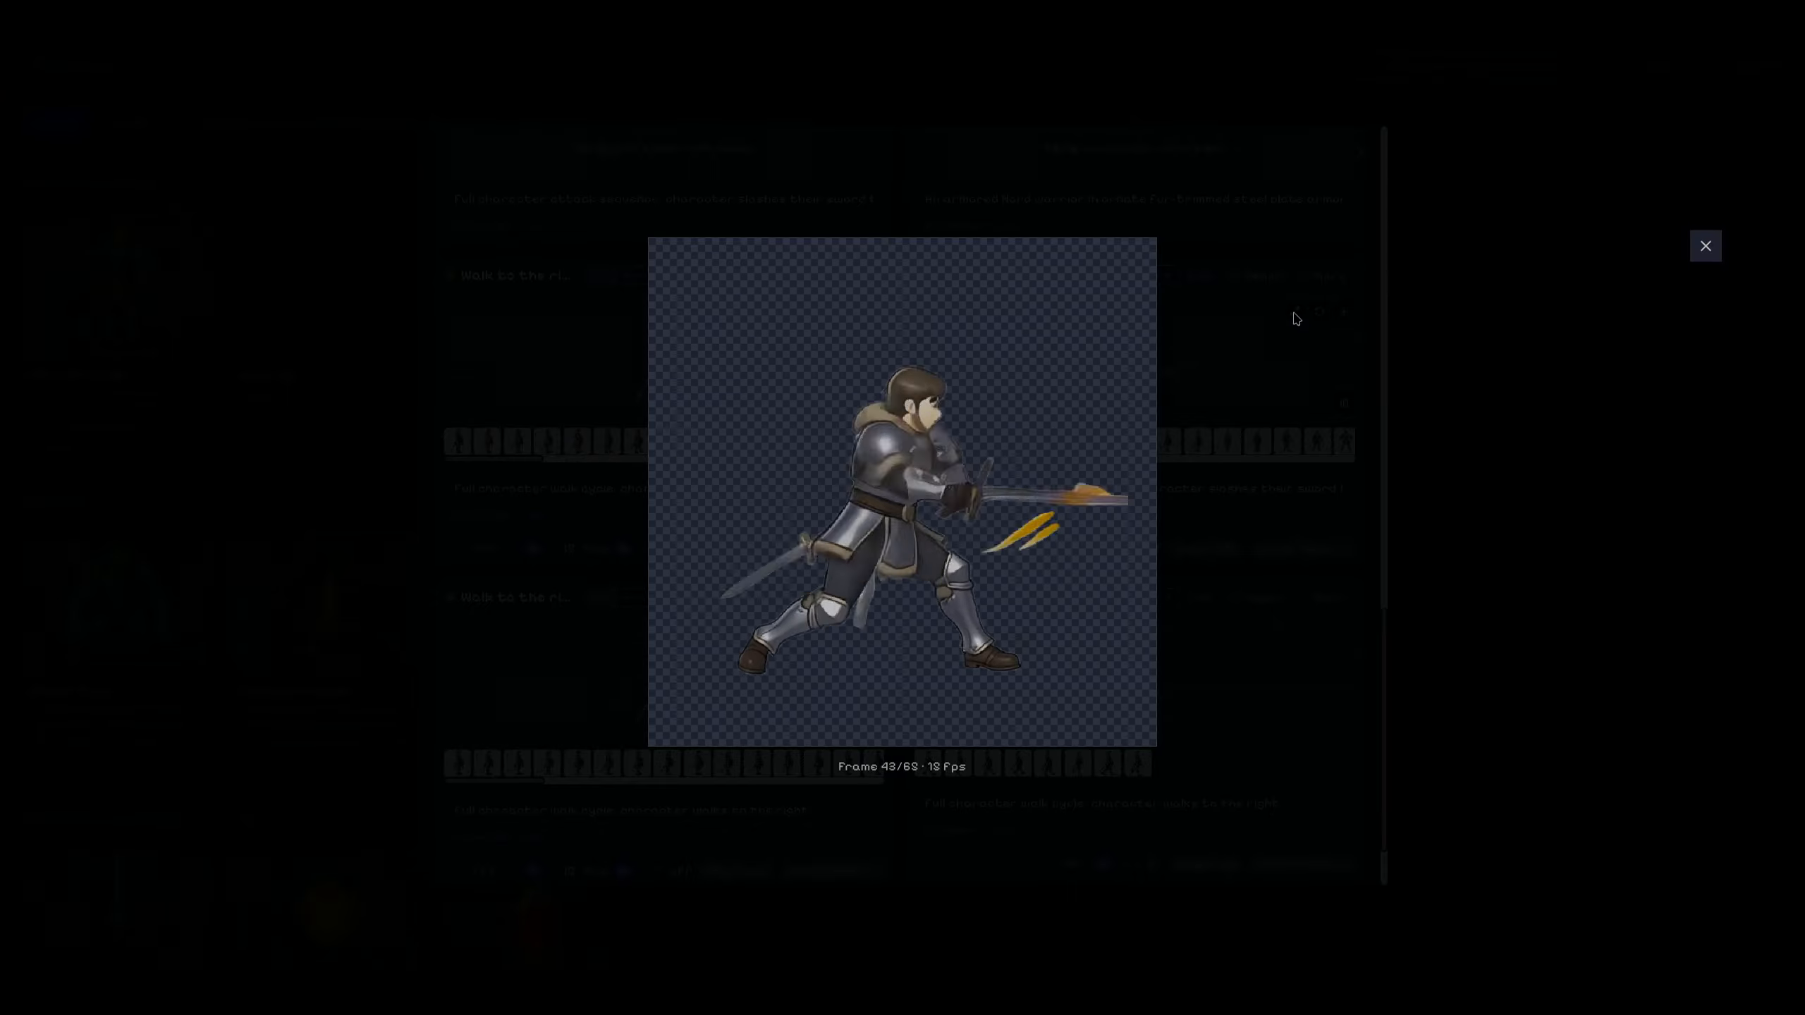
{"action": "left_click", "coordinate": [1706, 246]}
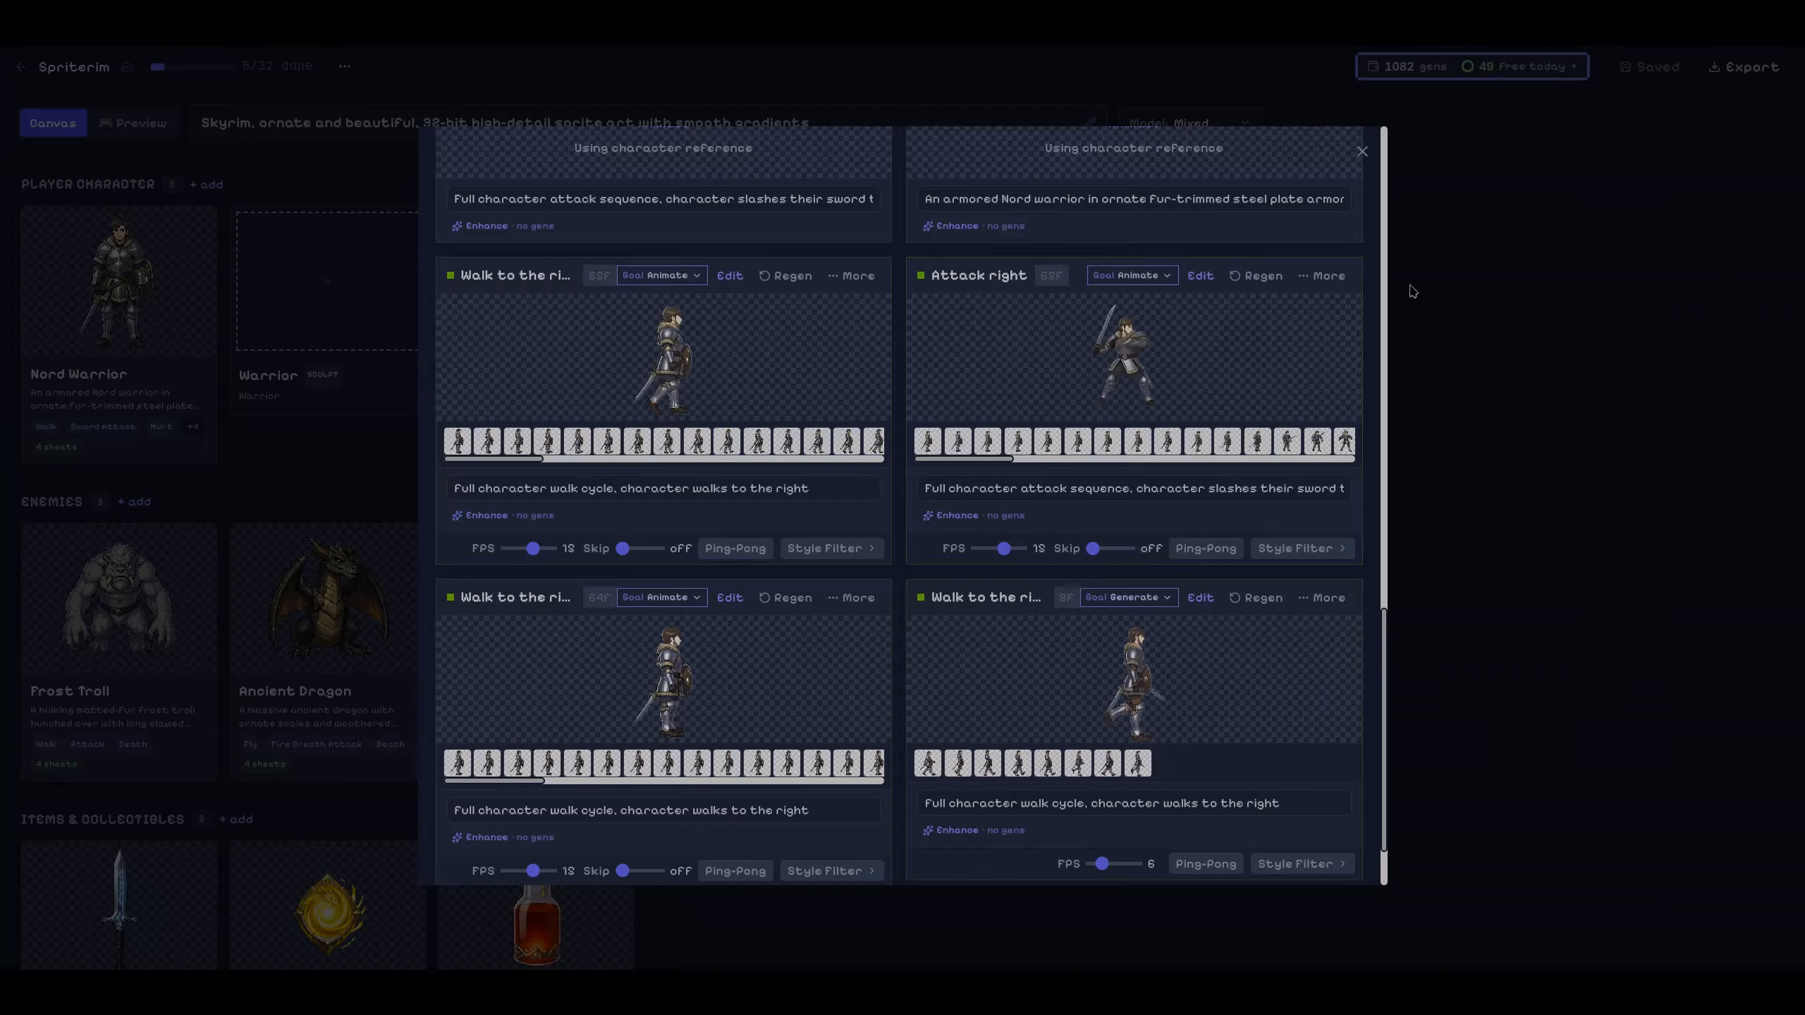
Inspect frame 38 of the "Attack right" animation at 1× zoom in the pixel editor, and leave without saving.
{"action": "left_click", "coordinate": [1201, 277]}
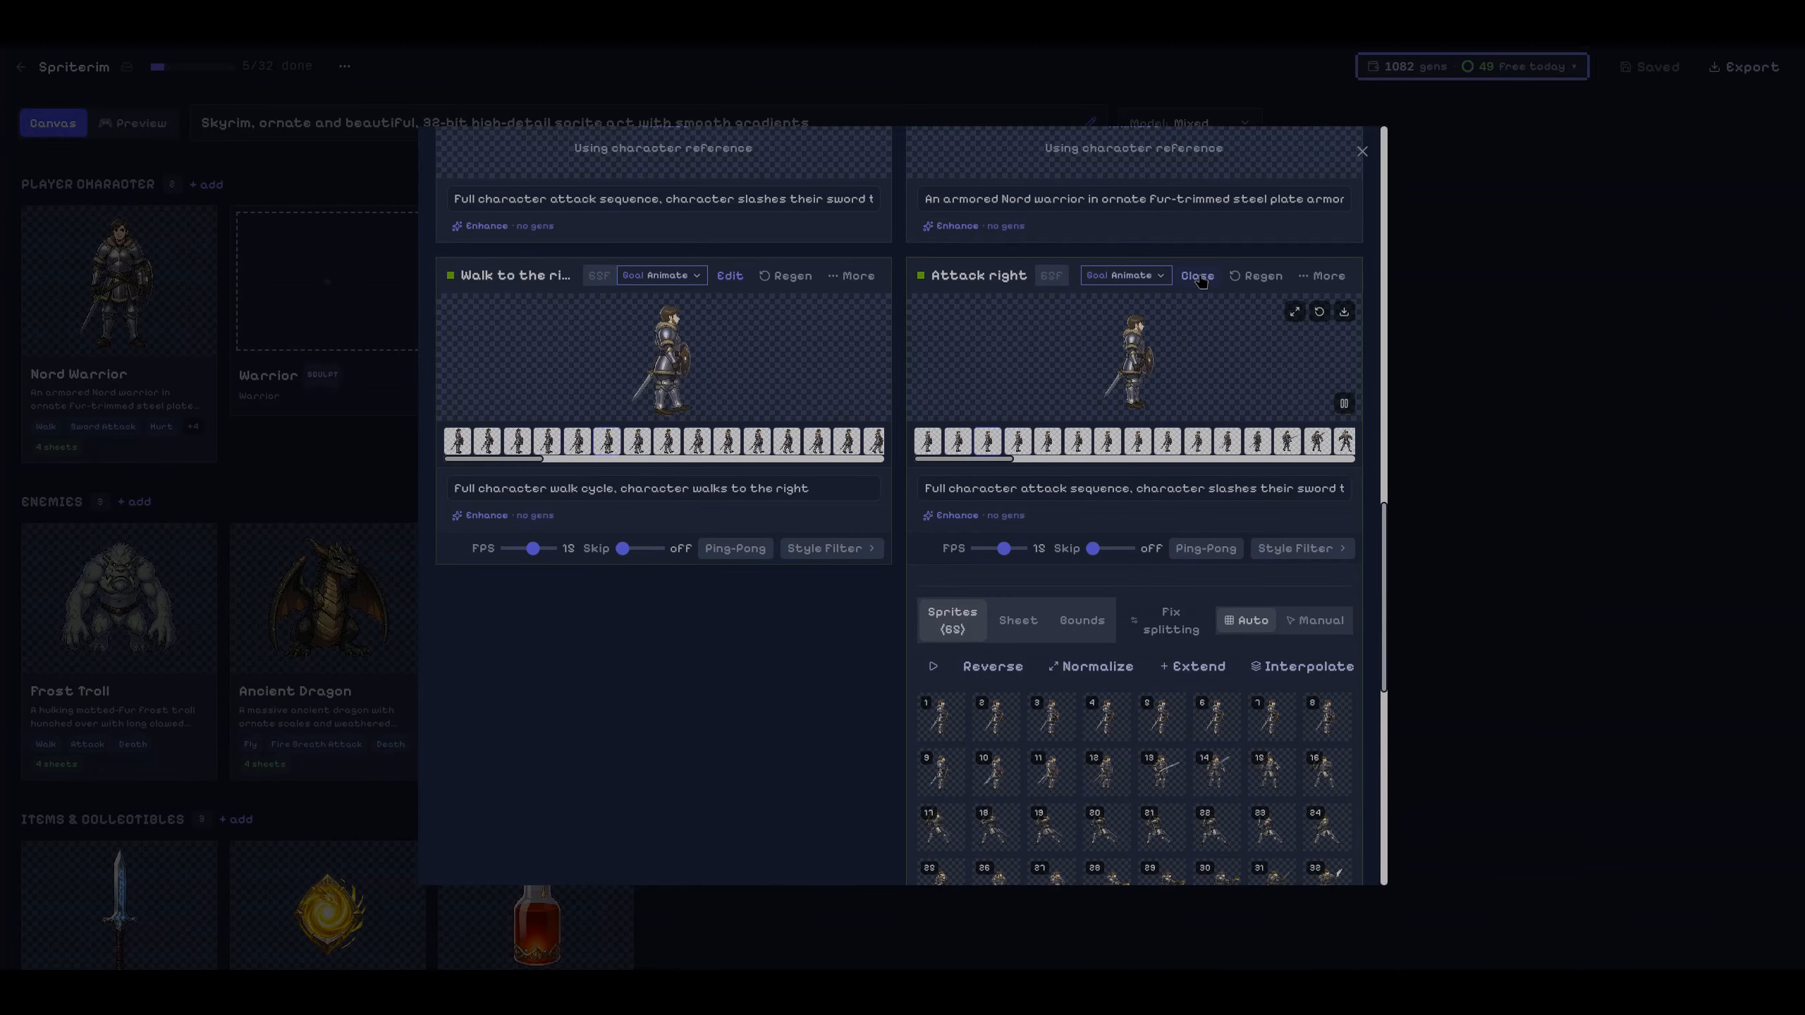
{"action": "scroll", "coordinate": [1224, 597], "scroll_direction": "down", "scroll_amount": 3}
{"action": "scroll", "coordinate": [1226, 592], "scroll_direction": "down", "scroll_amount": 2}
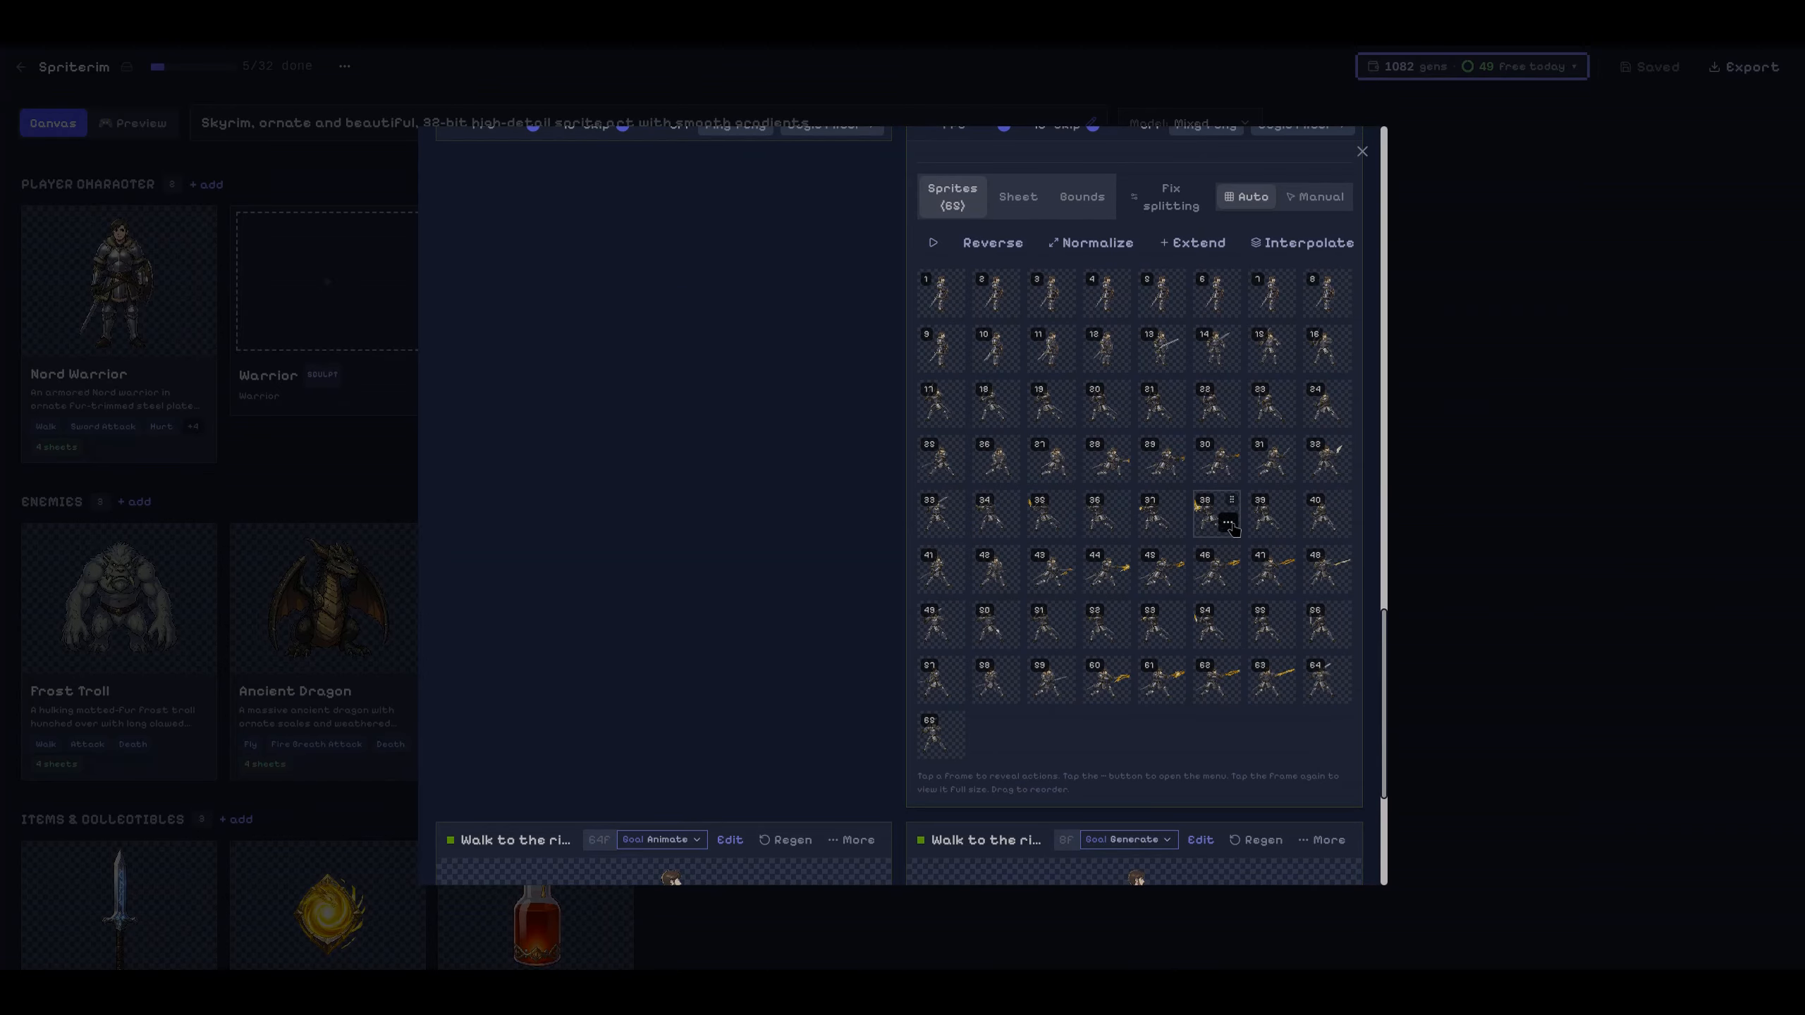
{"action": "left_click", "coordinate": [1228, 522]}
{"action": "left_click", "coordinate": [1334, 573]}
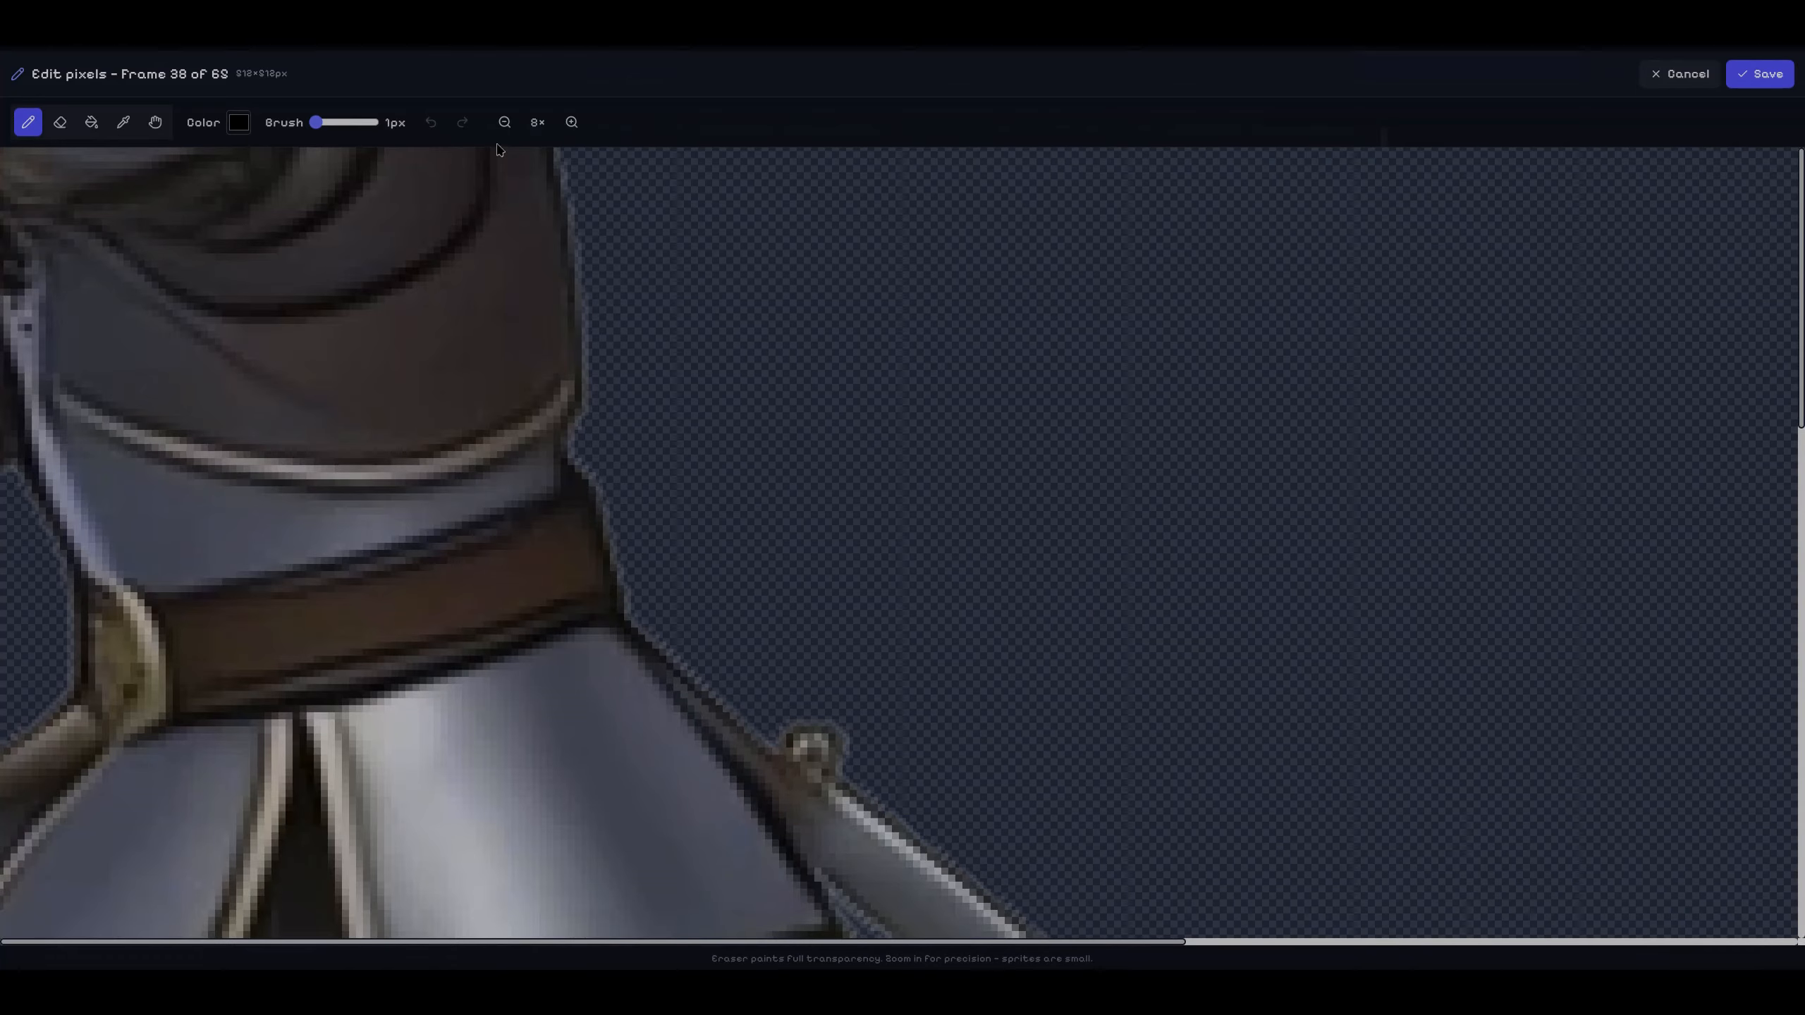
{"action": "left_click", "coordinate": [505, 122]}
{"action": "left_click", "coordinate": [505, 122]}
{"action": "left_click", "coordinate": [505, 122]}
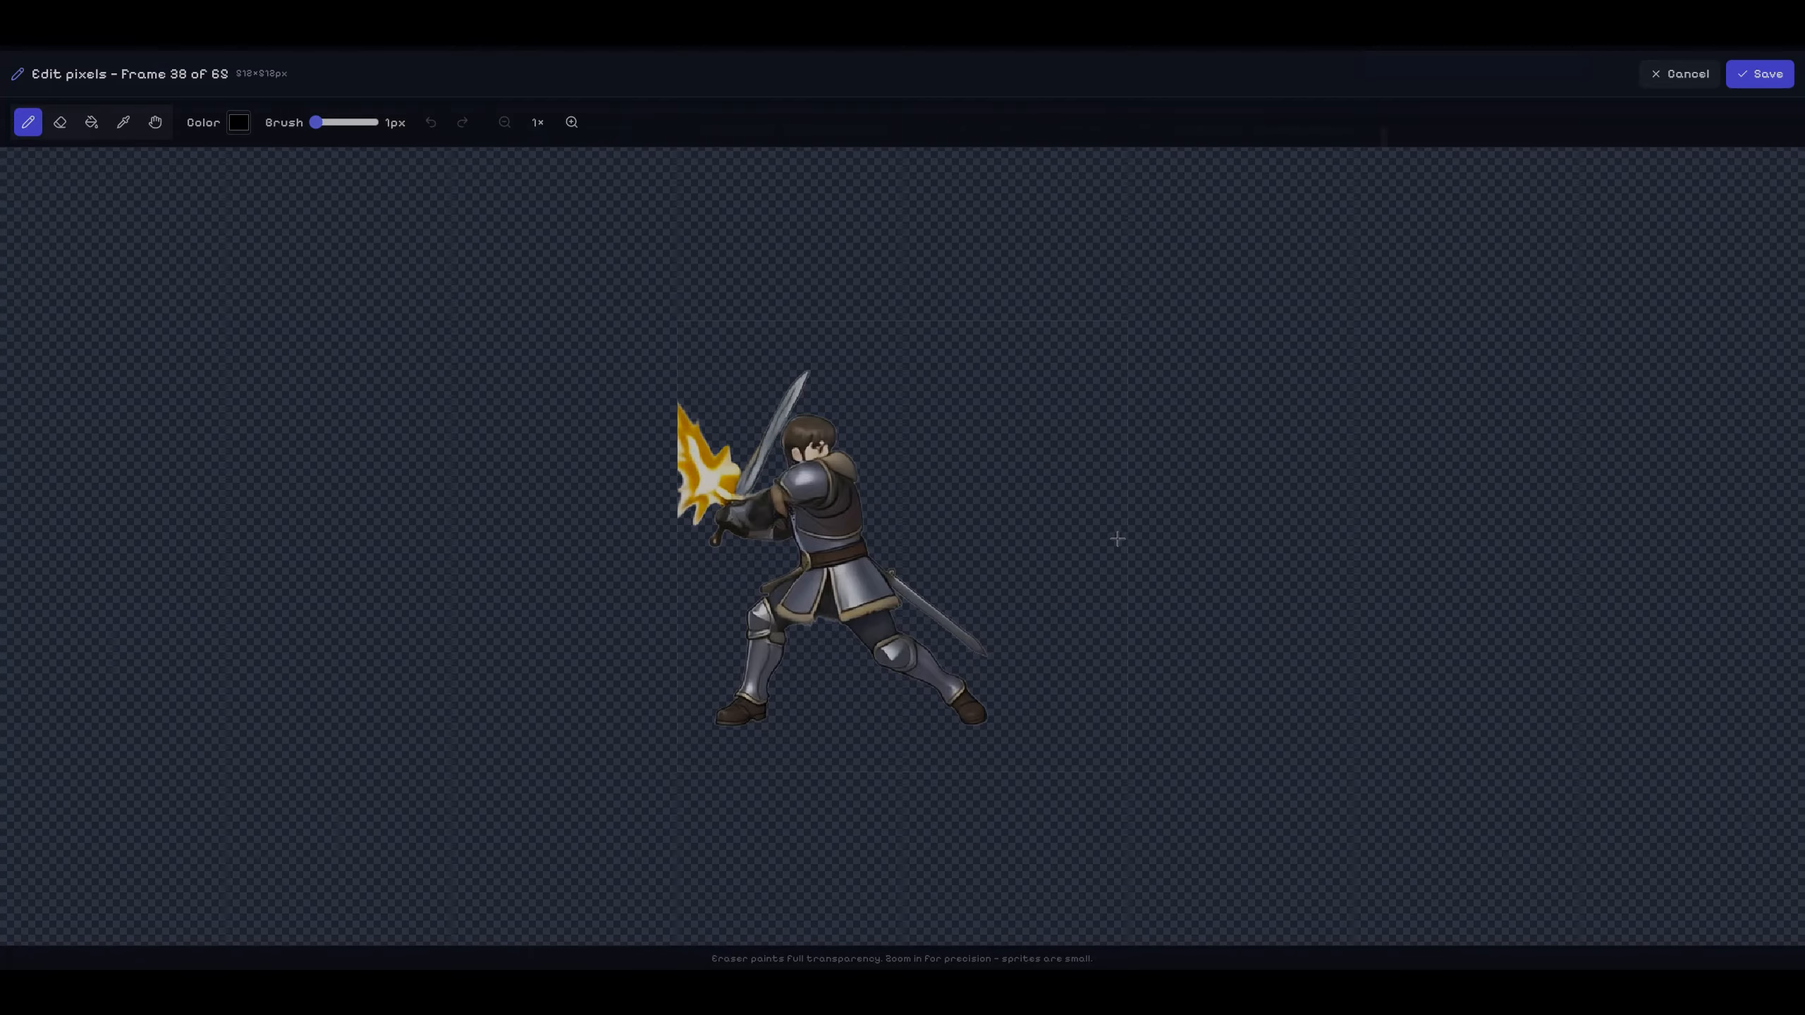
{"action": "left_click", "coordinate": [1684, 74]}
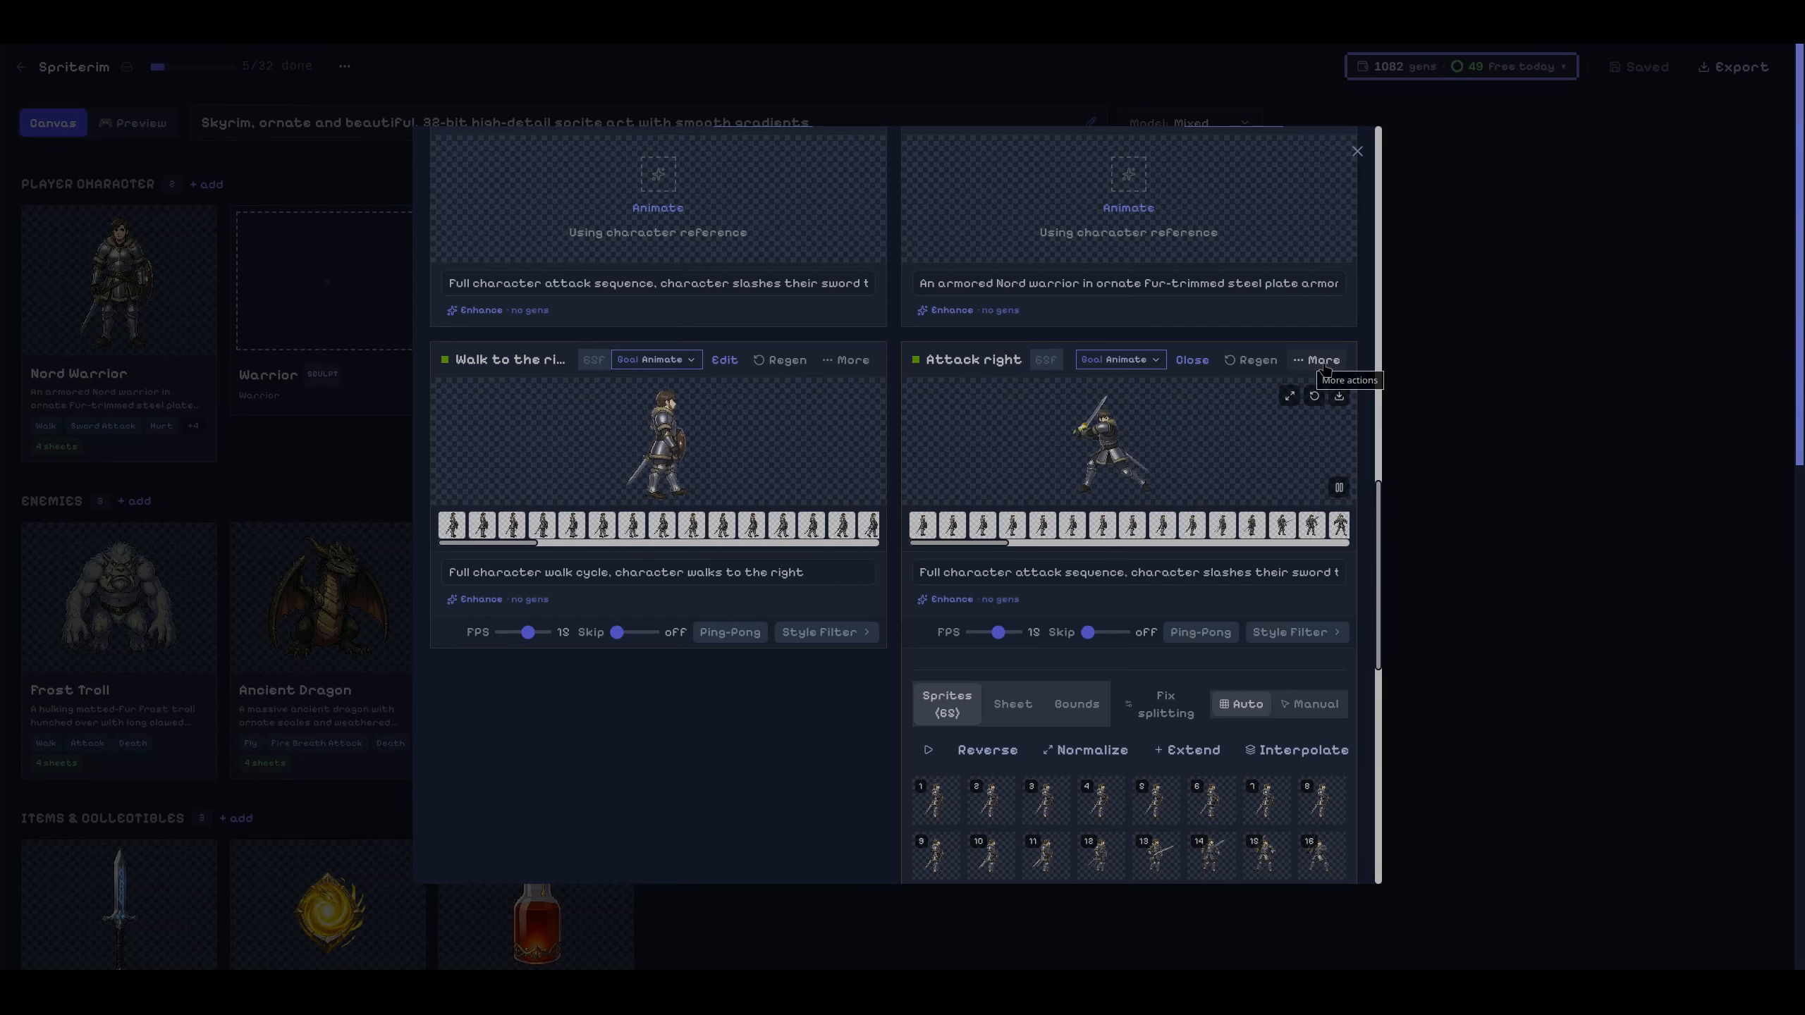
Check the ending options for extending the "Attack right" animation, and download the Nord Warrior's right-side angle image.
{"action": "left_click", "coordinate": [1319, 359]}
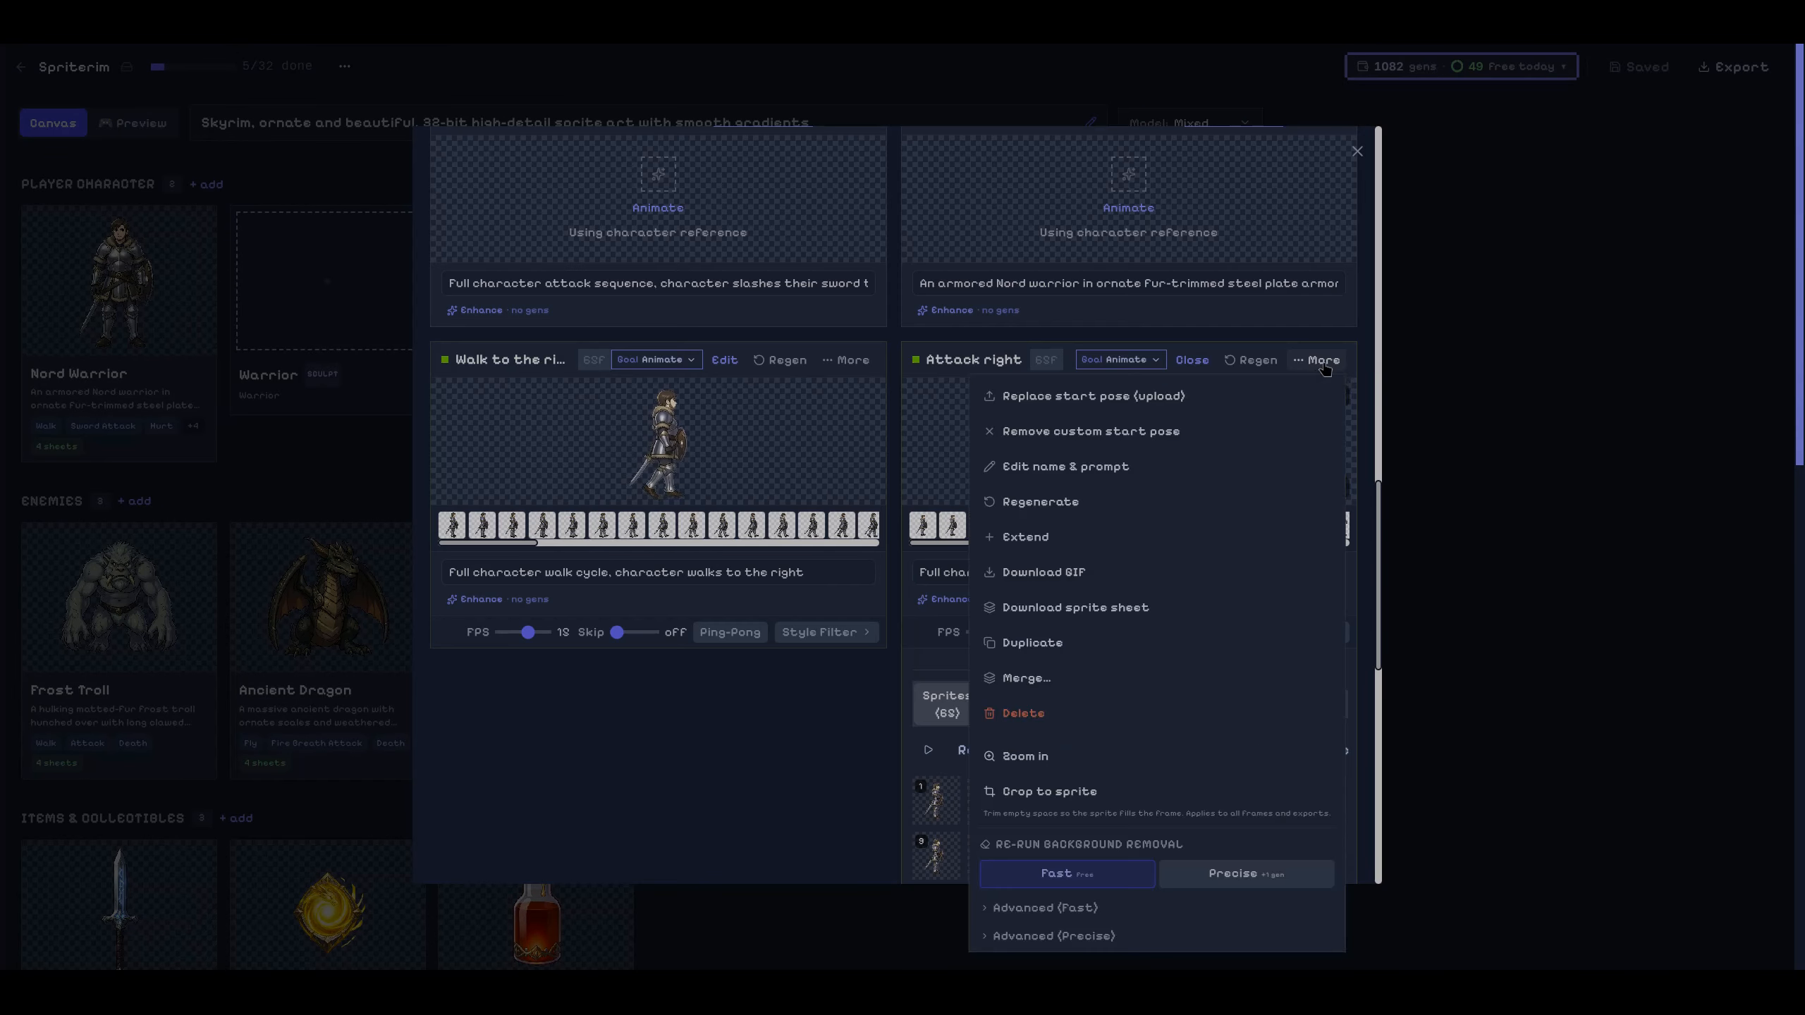
{"action": "left_click", "coordinate": [1094, 539]}
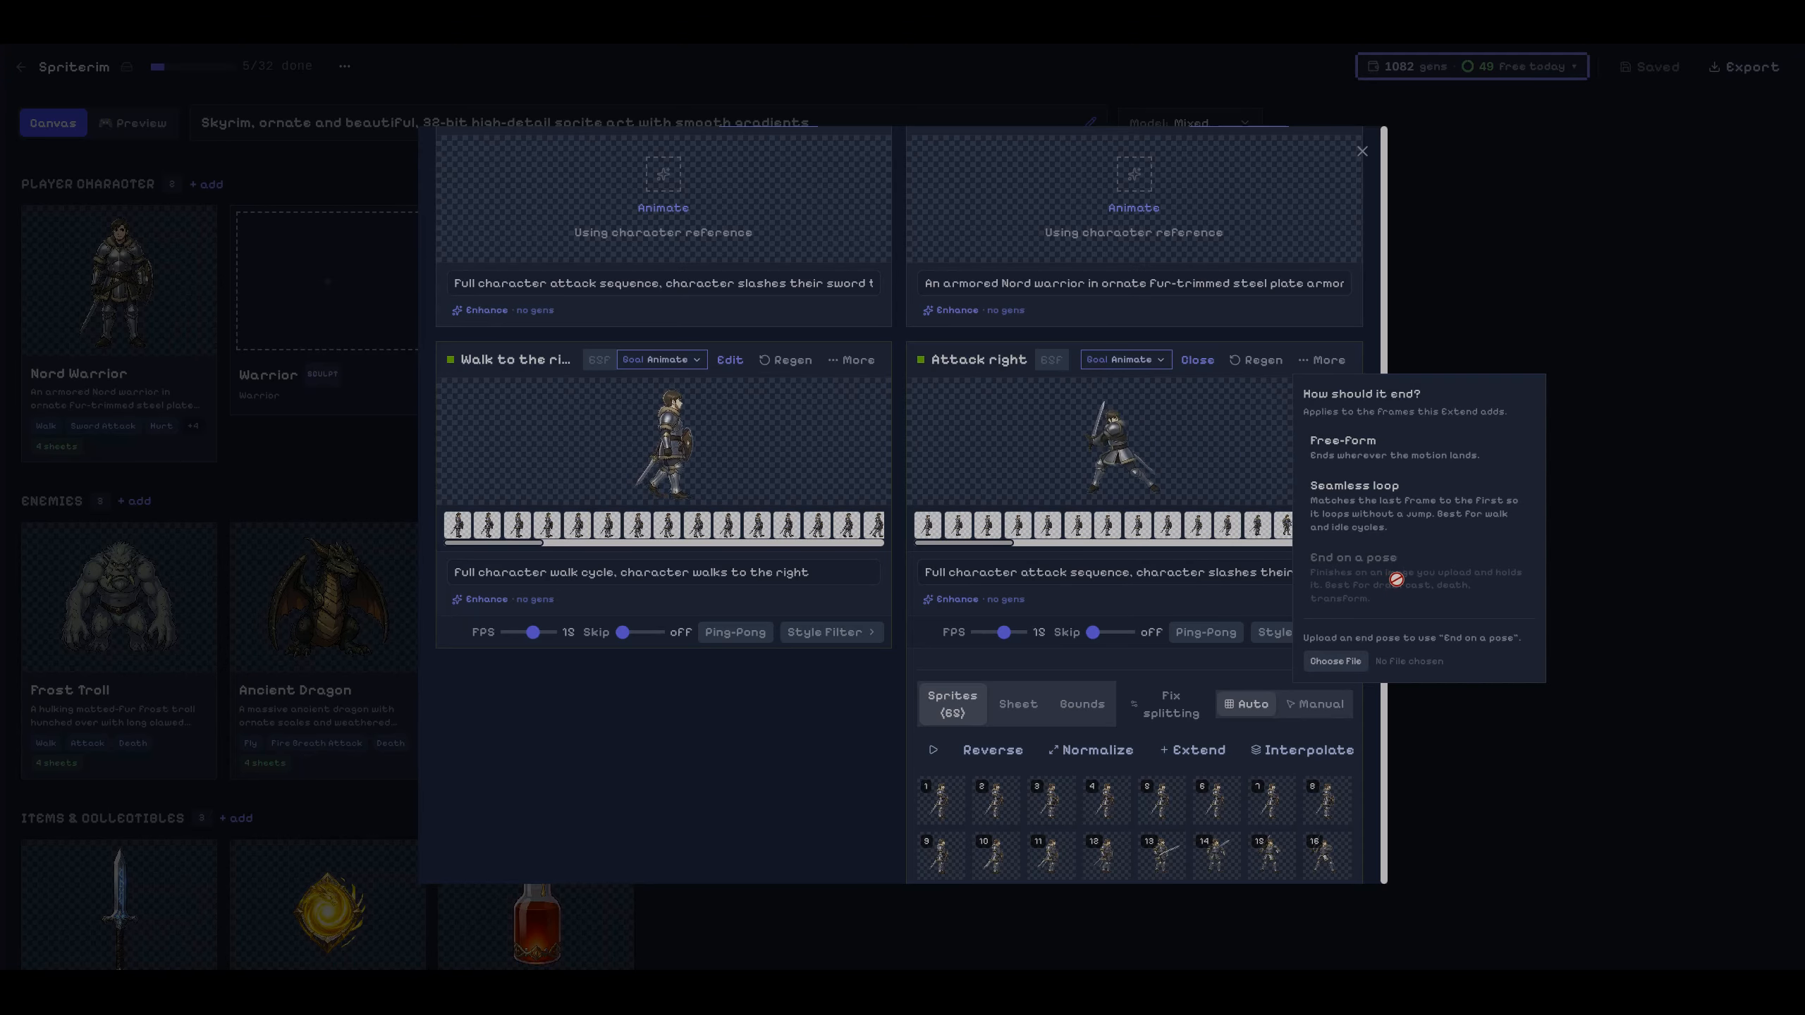
{"action": "scroll", "coordinate": [1026, 455], "scroll_direction": "up", "scroll_amount": 10}
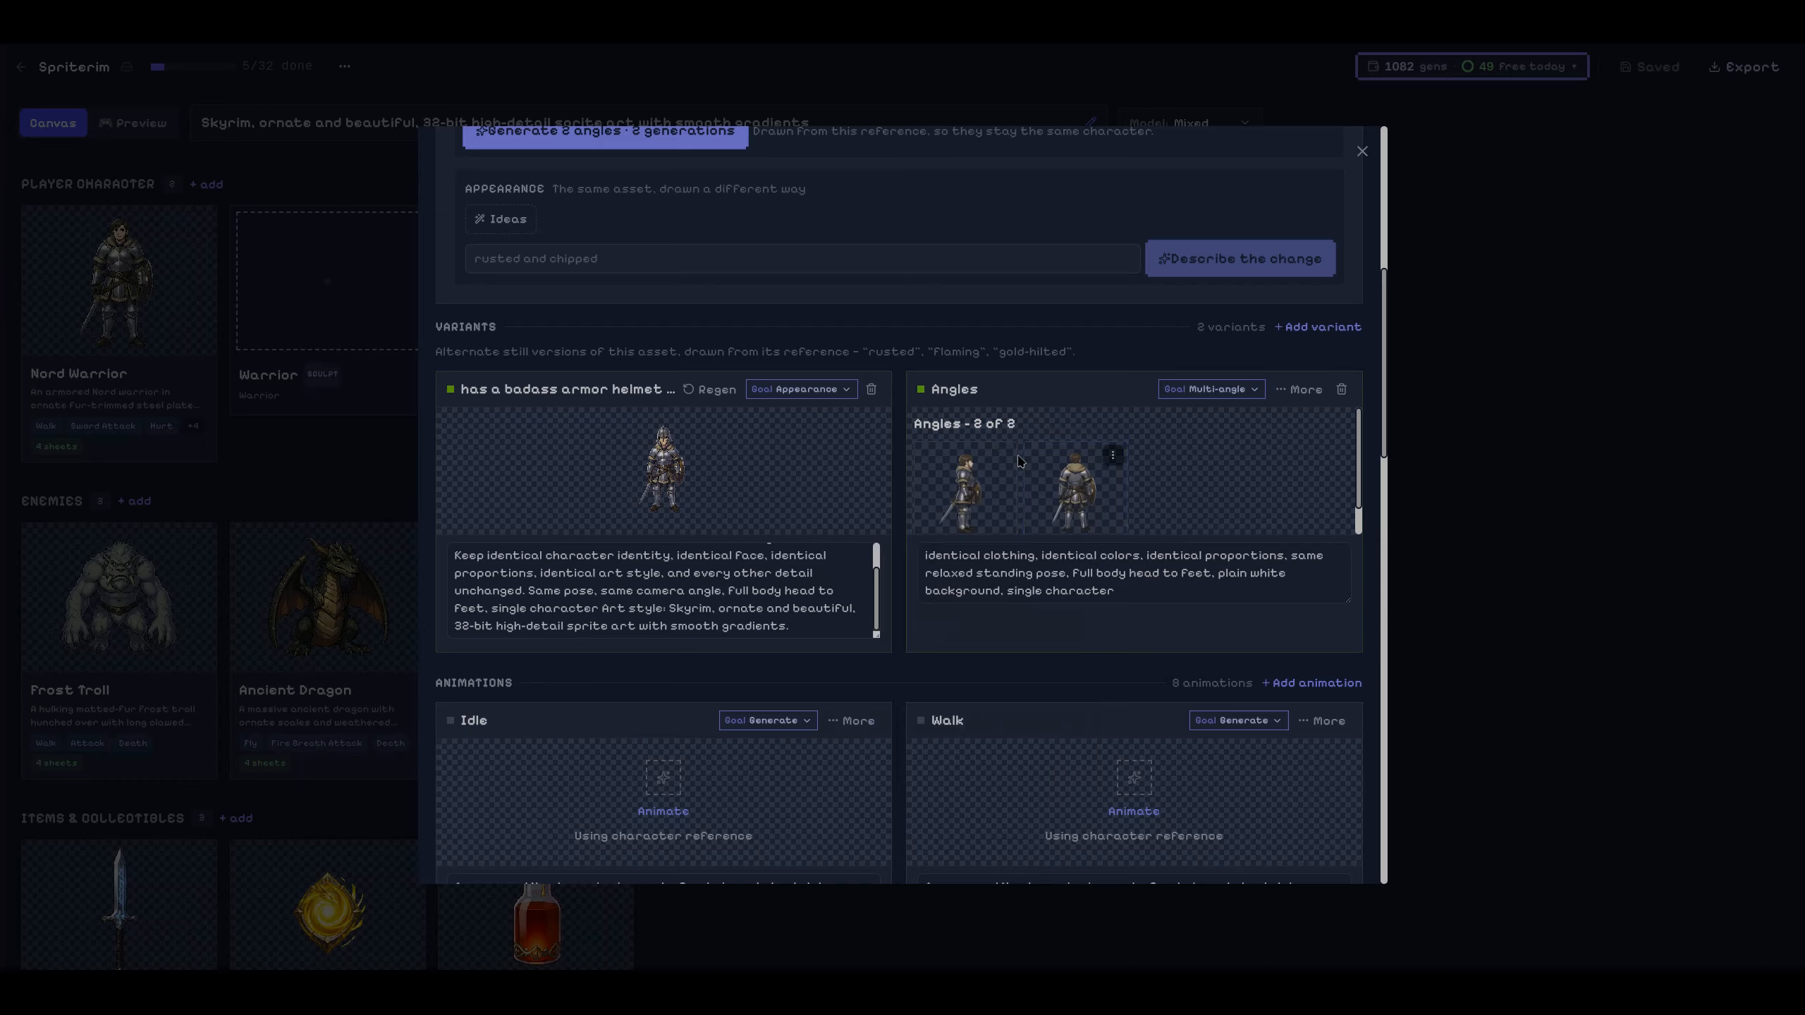
{"action": "left_click", "coordinate": [1002, 458]}
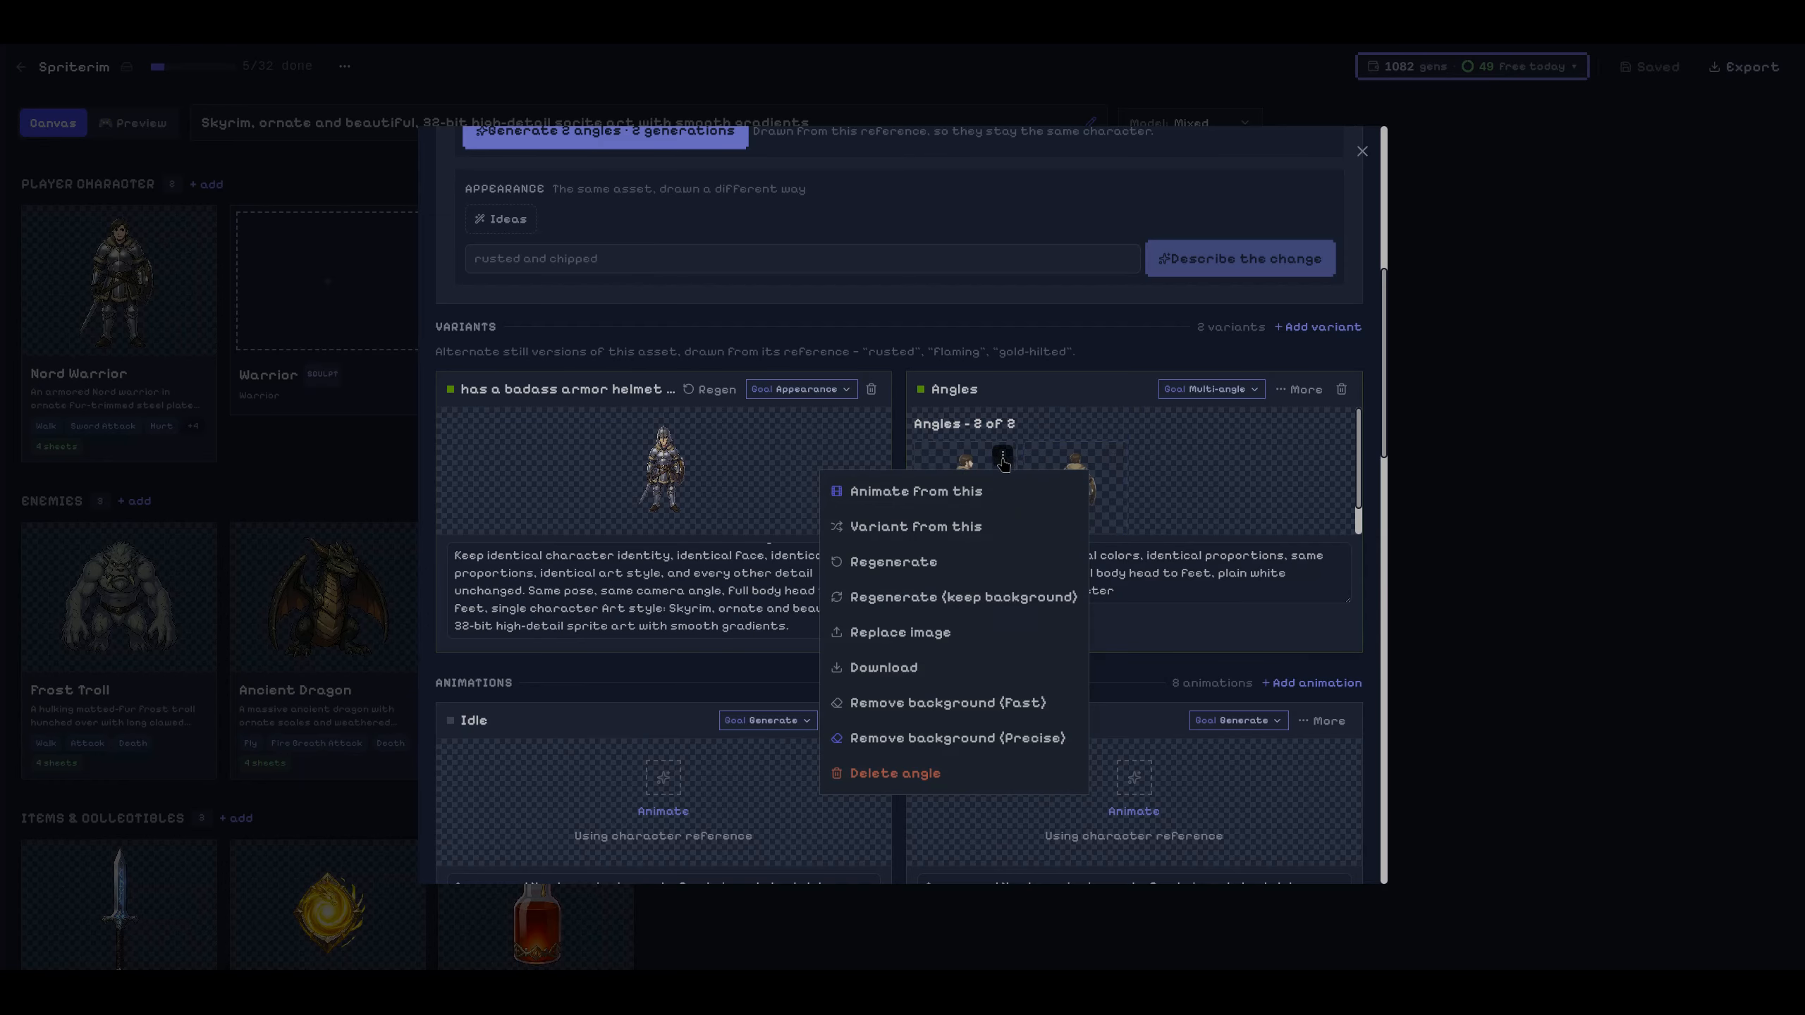
{"action": "left_click", "coordinate": [987, 667]}
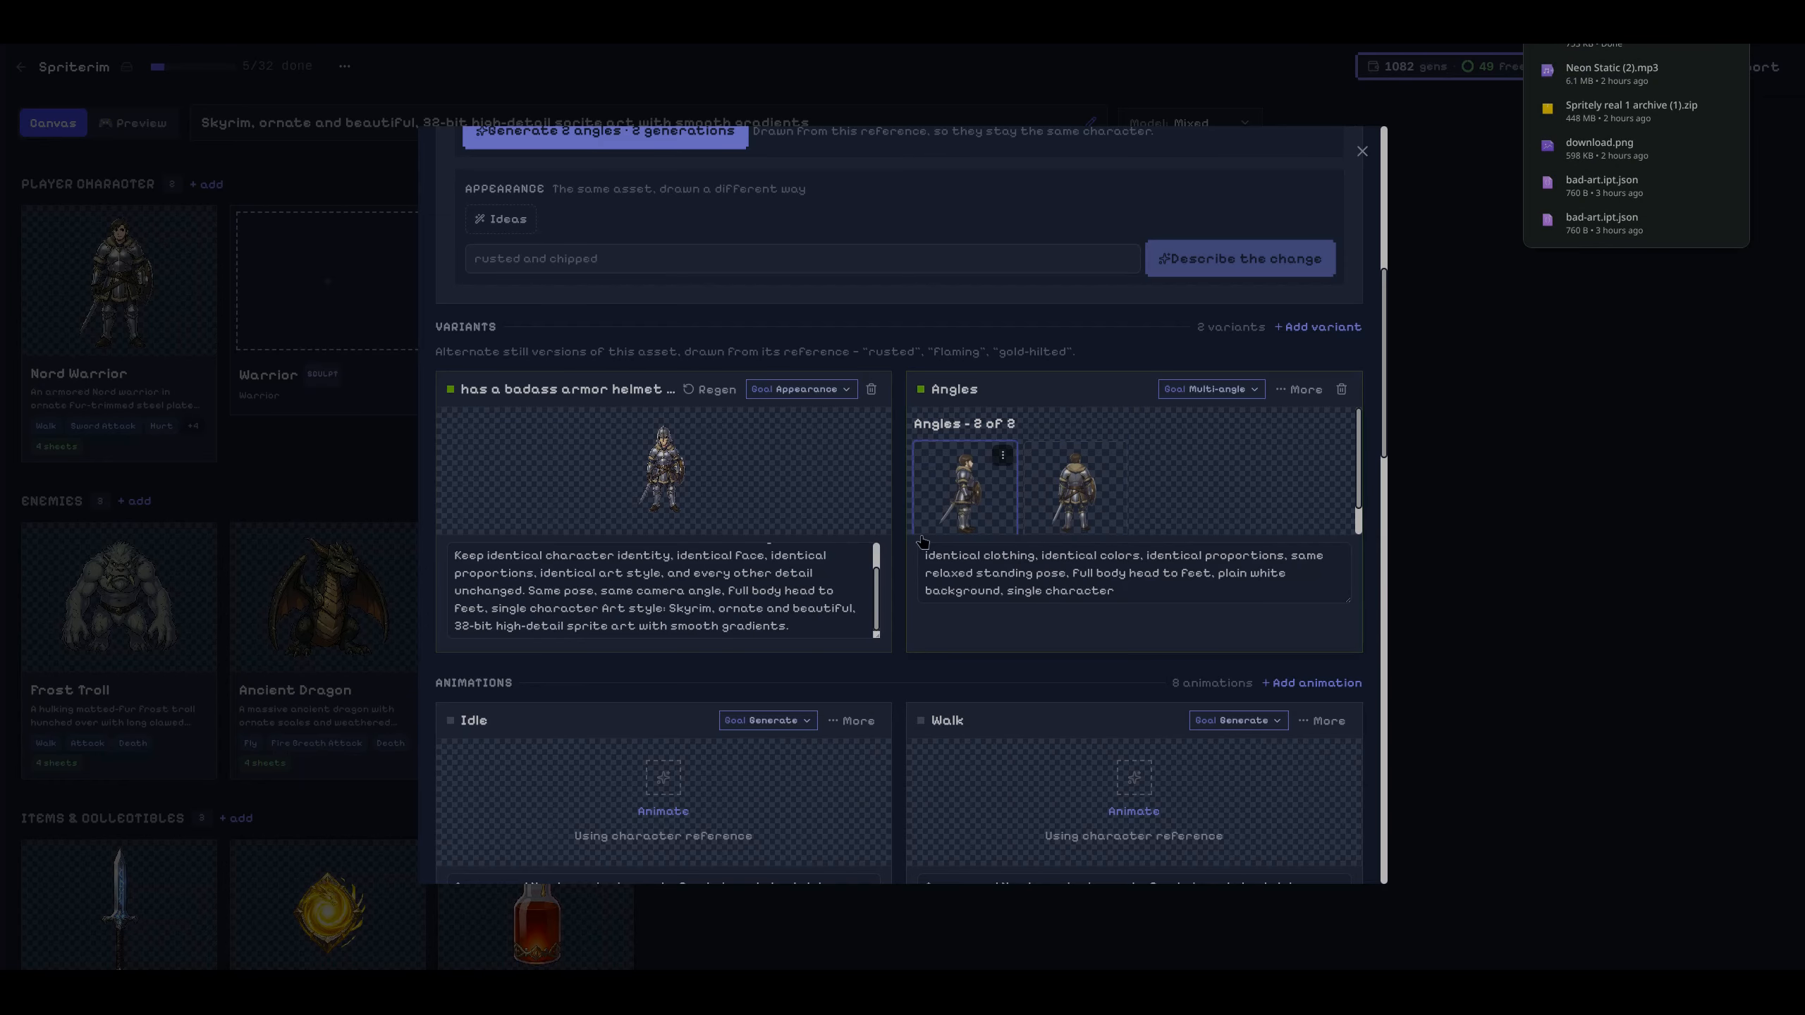
Reopen the Extend options of the "Attack right" animation and upload nord-warrior-side-right (2).png as the end pose.
{"action": "scroll", "coordinate": [900, 552], "scroll_direction": "down", "scroll_amount": 12}
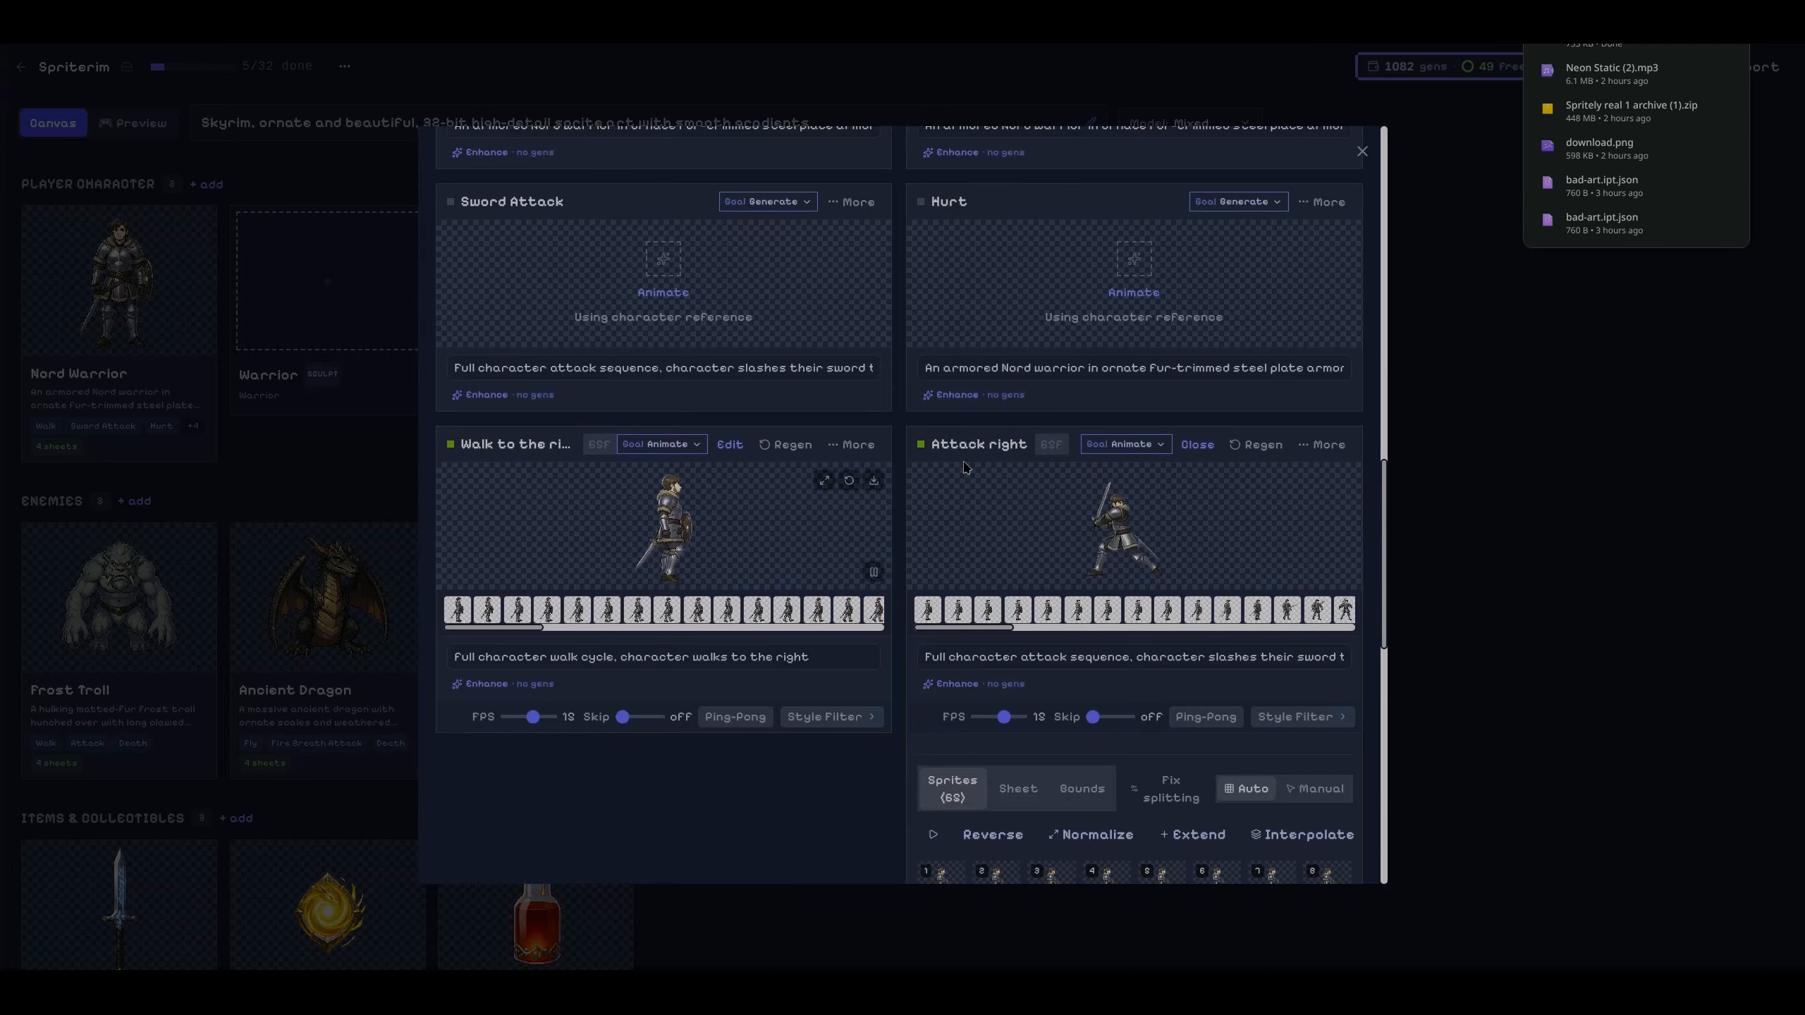
{"action": "left_click", "coordinate": [1323, 444]}
{"action": "left_click", "coordinate": [1139, 623]}
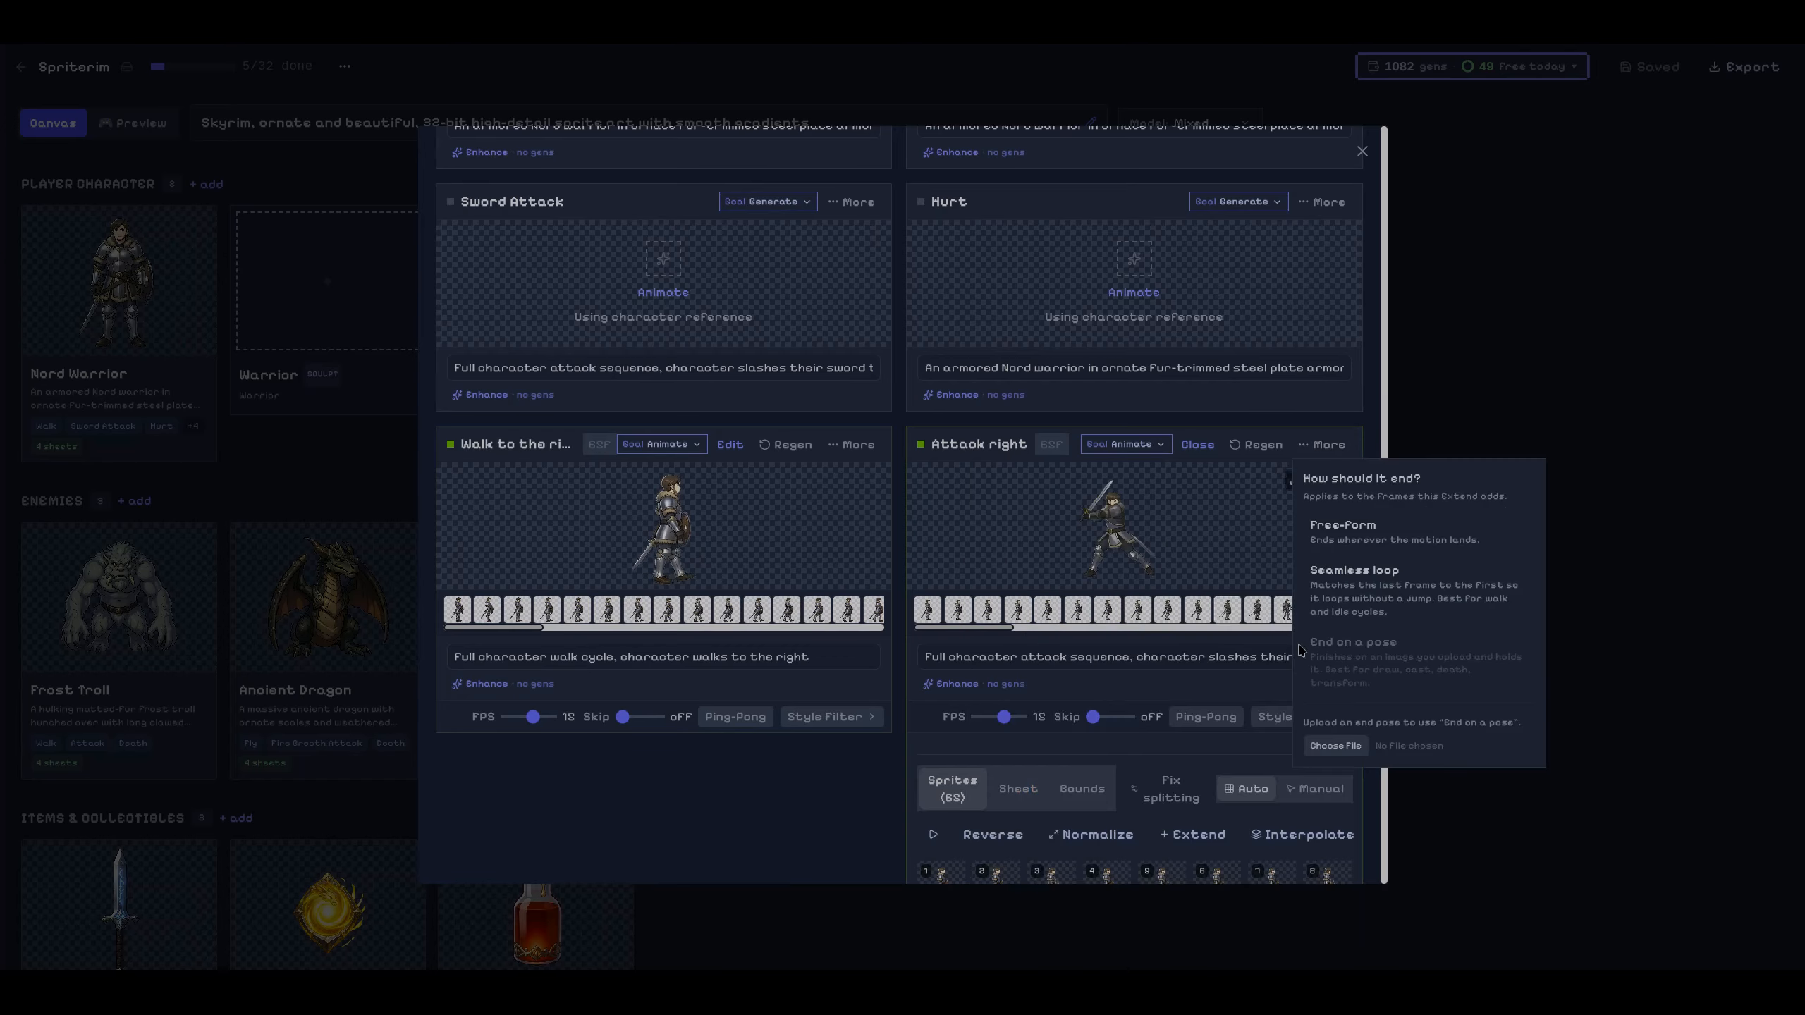
{"action": "left_click", "coordinate": [1343, 744]}
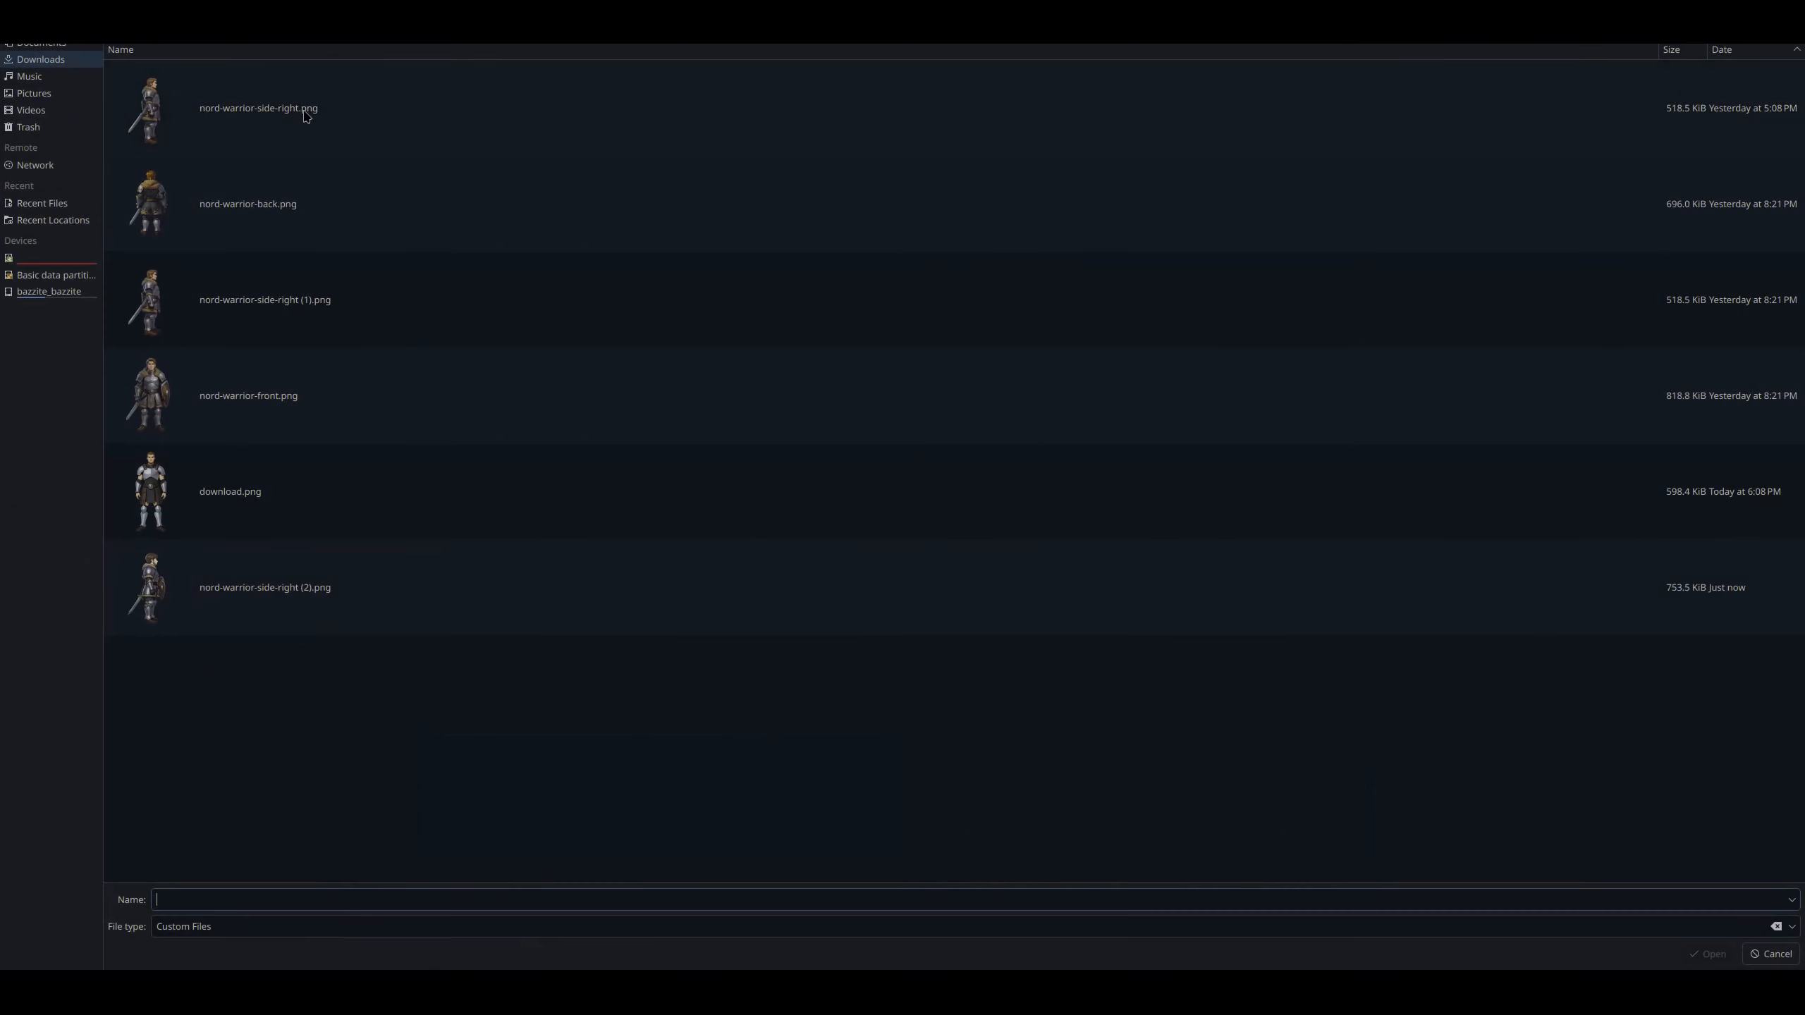
{"action": "double_click", "coordinate": [400, 562]}
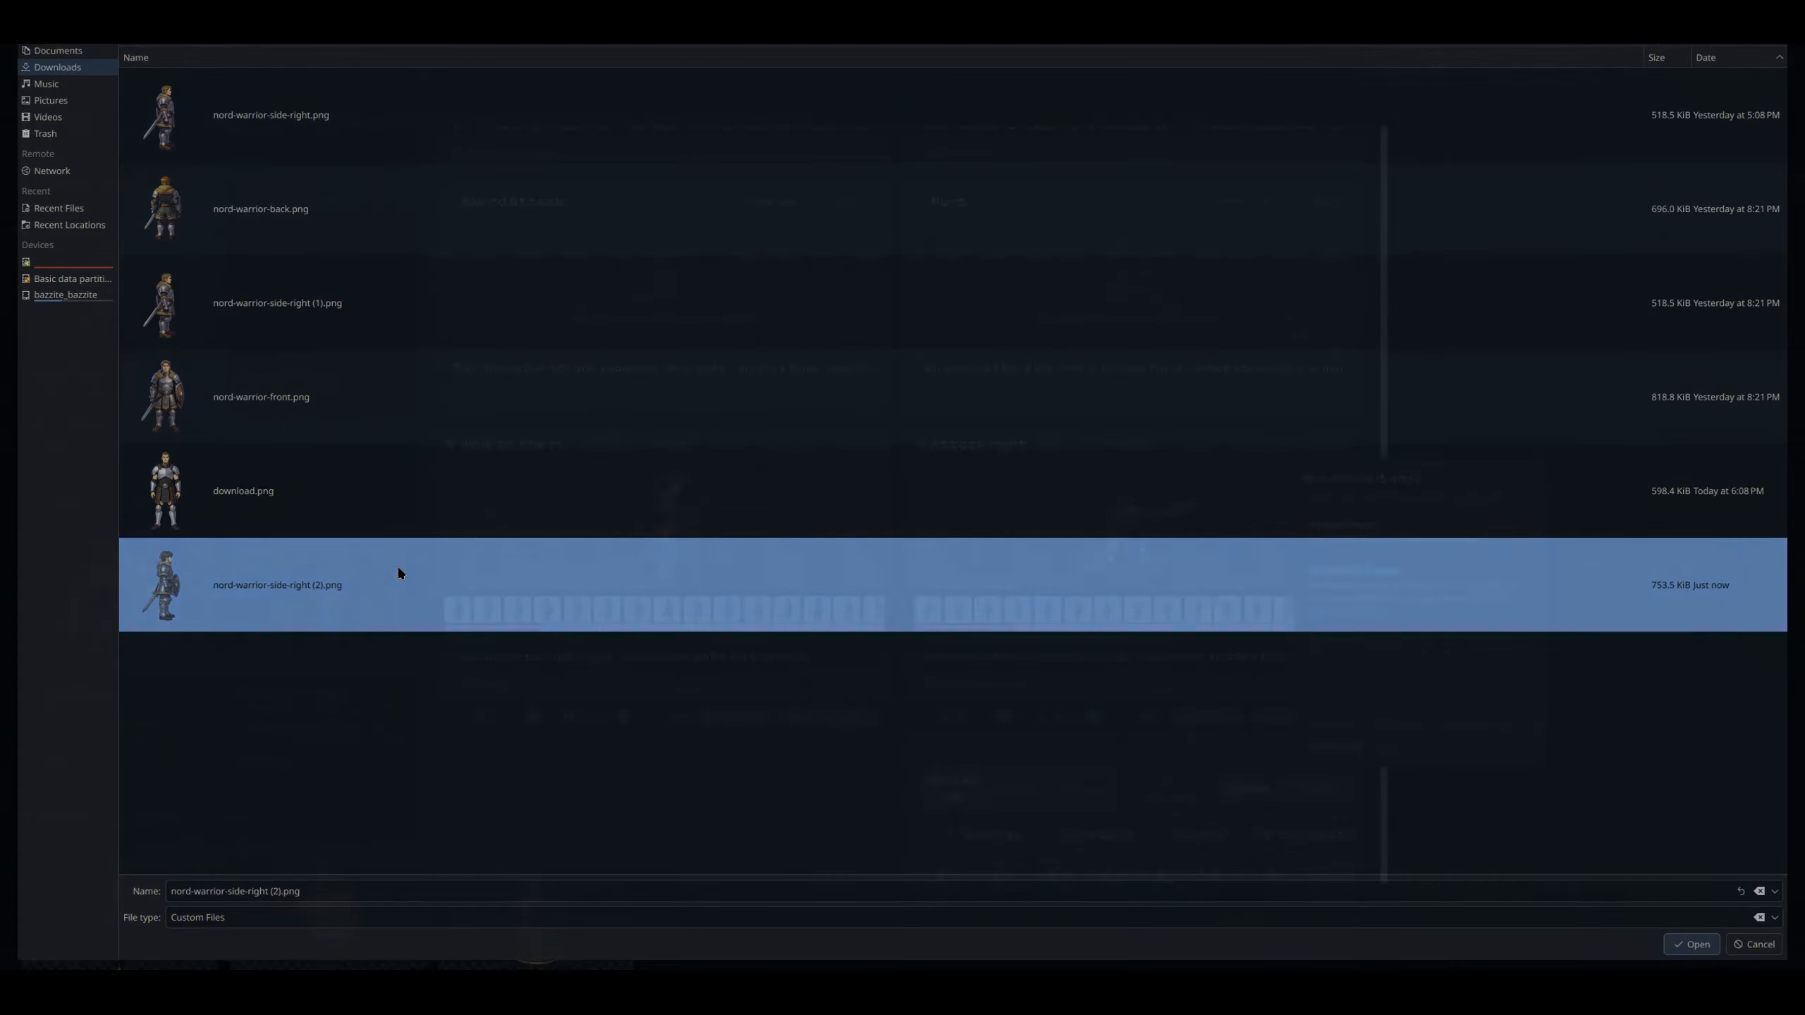
Start extending the "Attack right" animation, and set the first "Walk to the right" animation to 5 fps with a 6x frame skip.
{"action": "left_click", "coordinate": [1388, 680]}
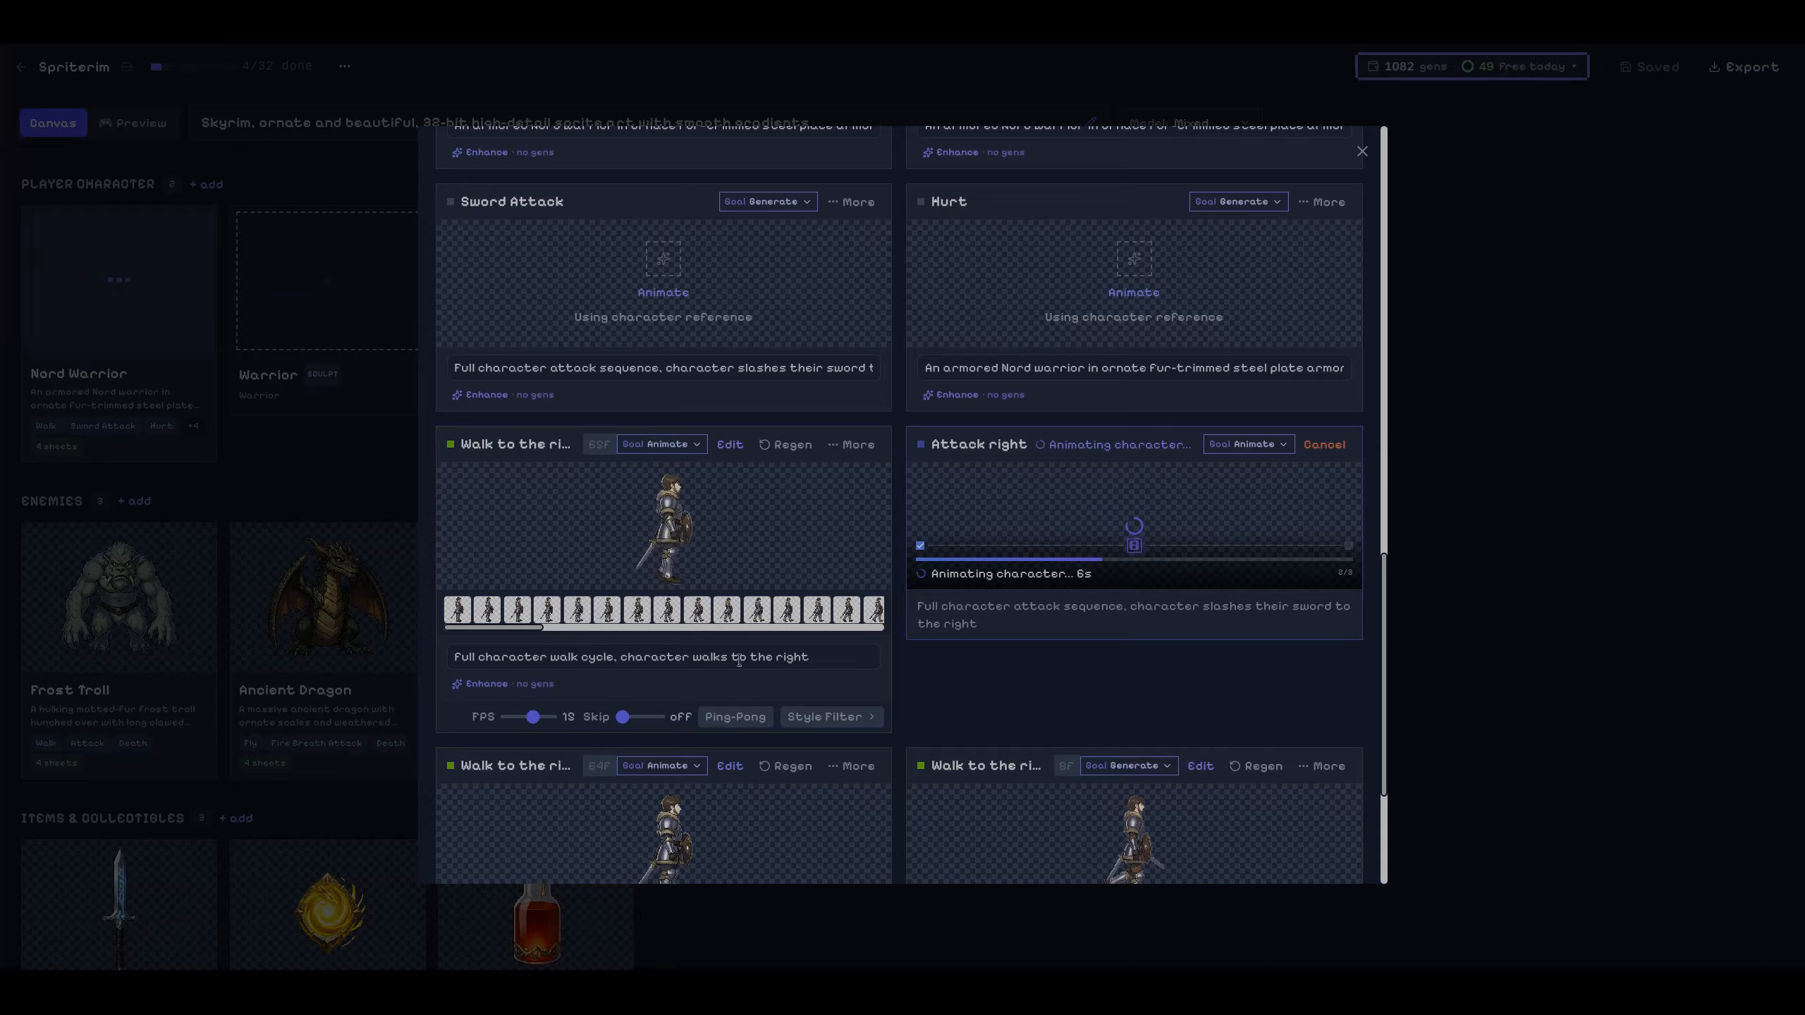
{"action": "left_click", "coordinate": [515, 718]}
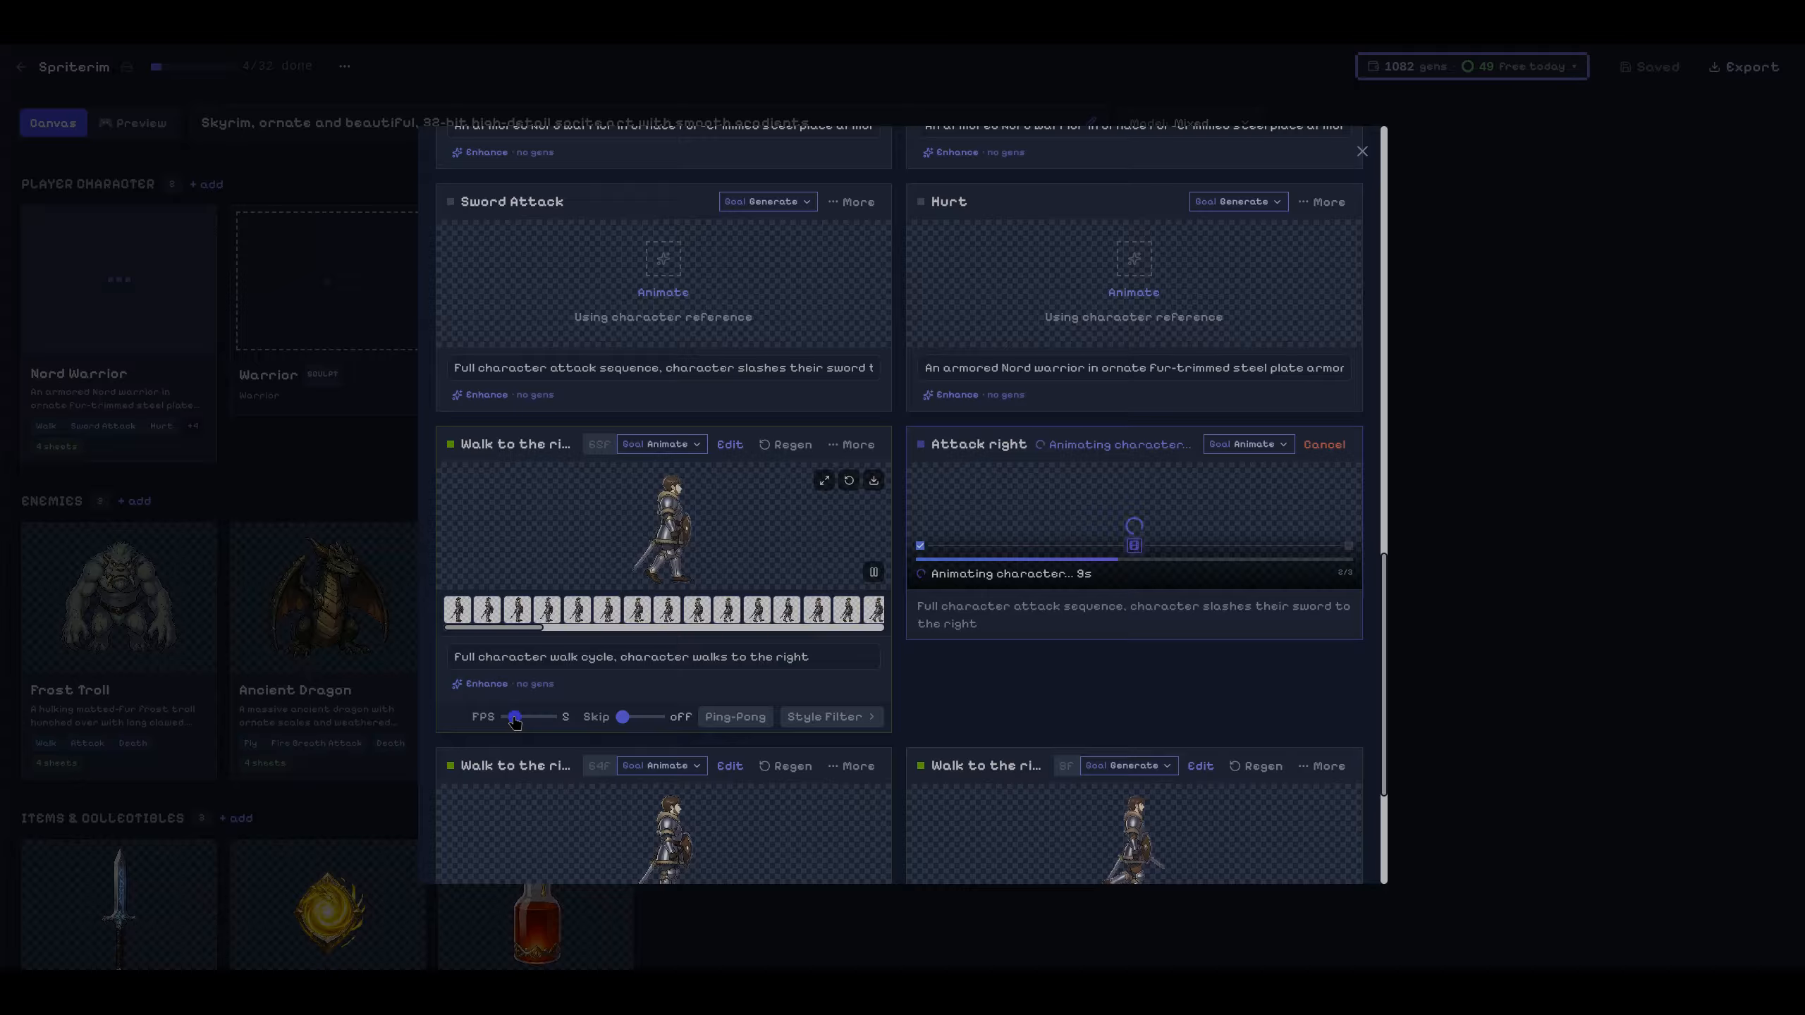
{"action": "left_click", "coordinate": [647, 717]}
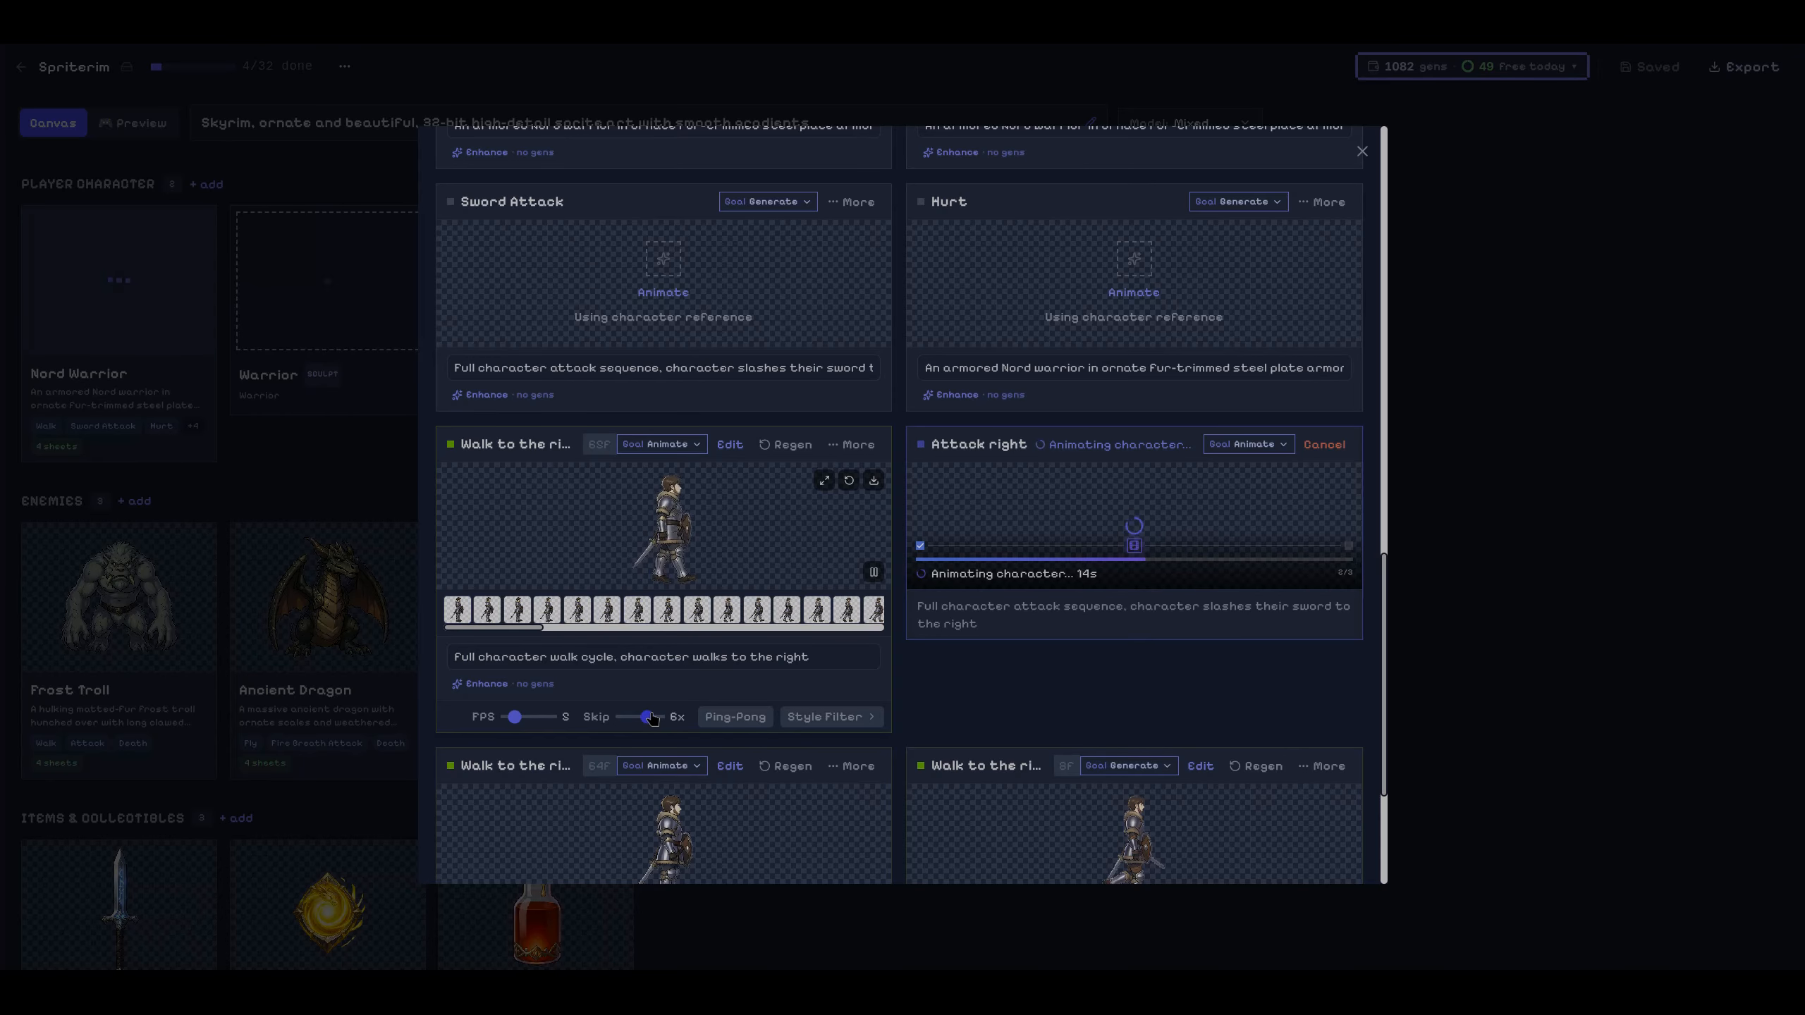
In the walk animation's style filter options, raise the pixelation to about mid-range and turn on the Black highlight pass.
{"action": "left_click", "coordinate": [830, 716]}
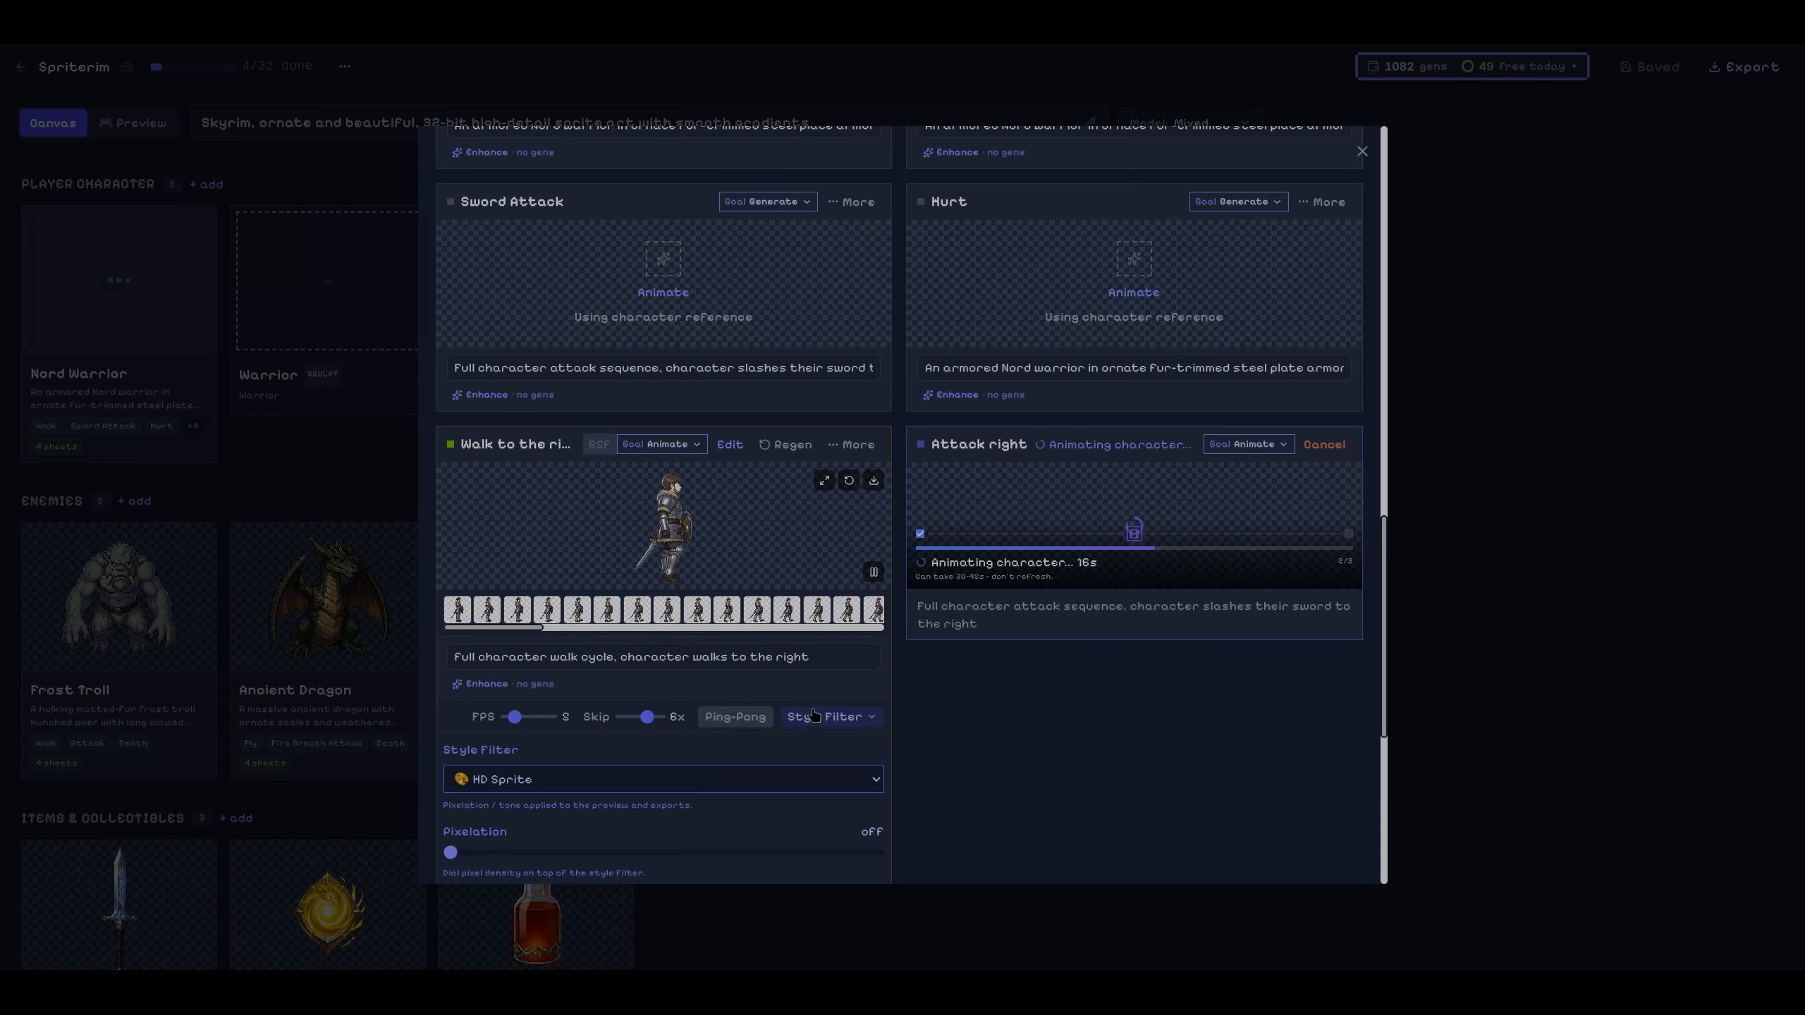
{"action": "scroll", "coordinate": [880, 616], "scroll_direction": "down", "scroll_amount": 2}
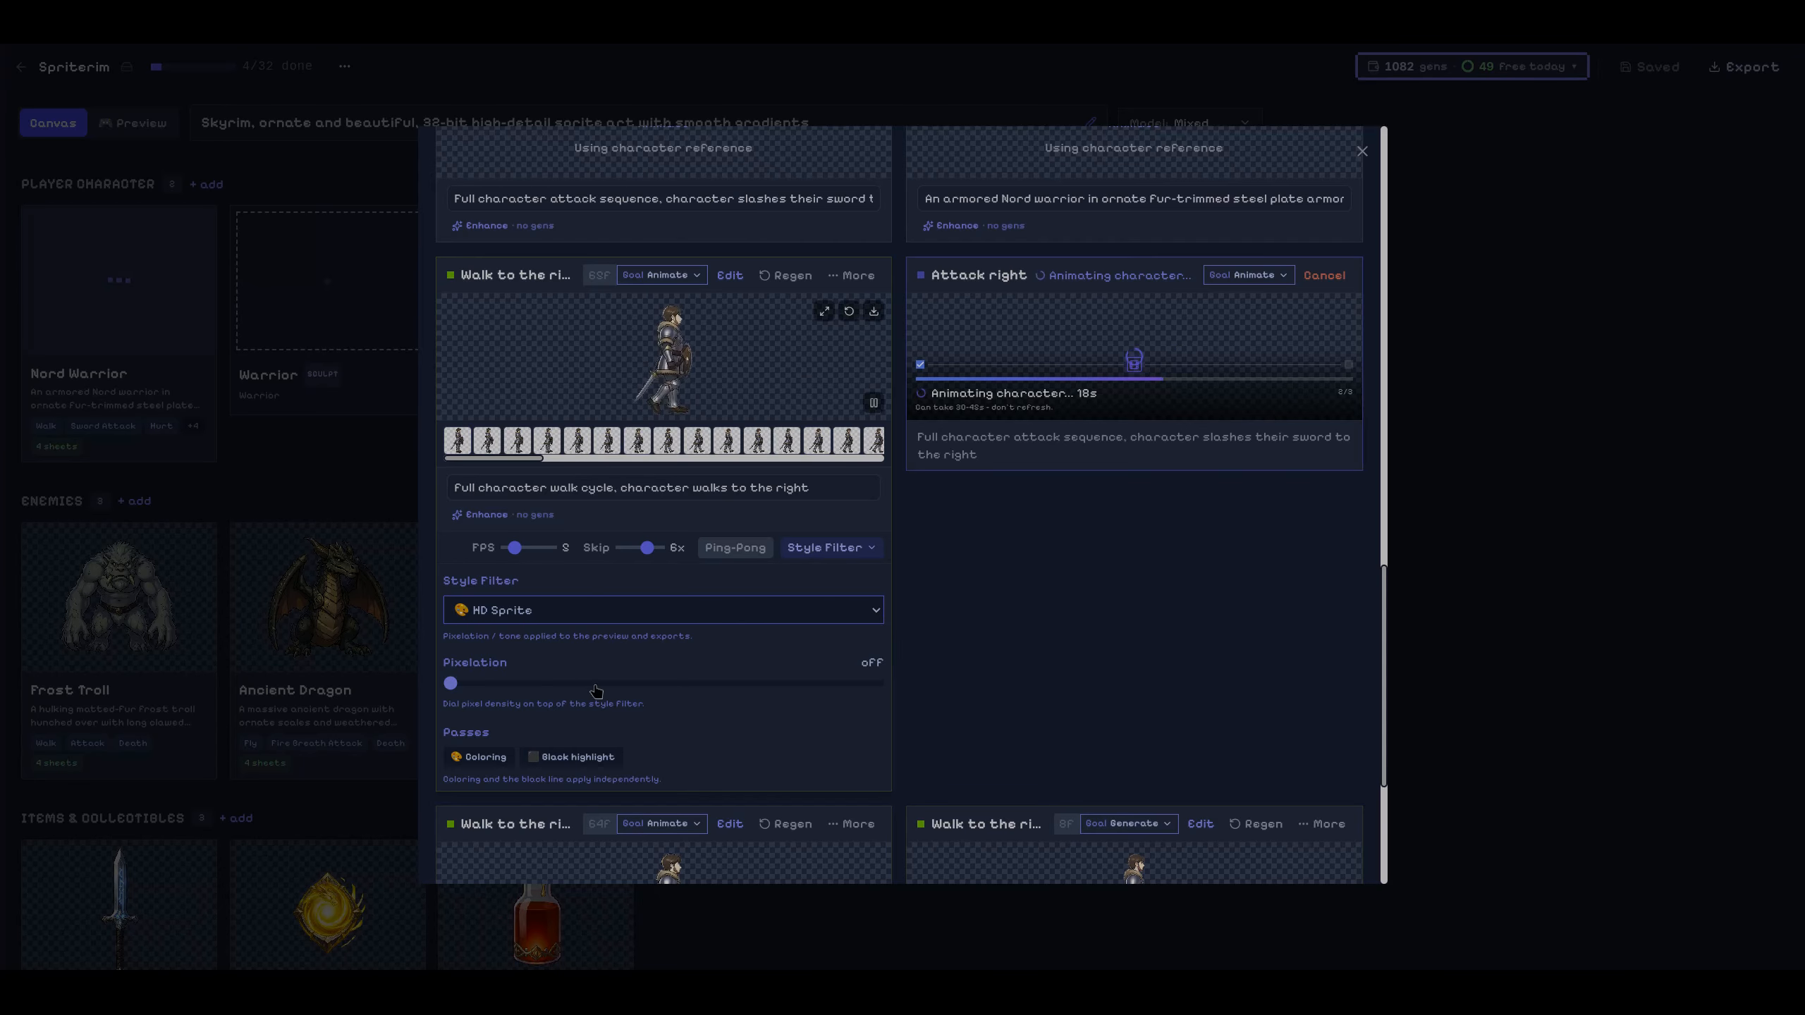
{"action": "left_click_drag", "start_coordinate": [451, 683], "coordinate": [666, 684]}
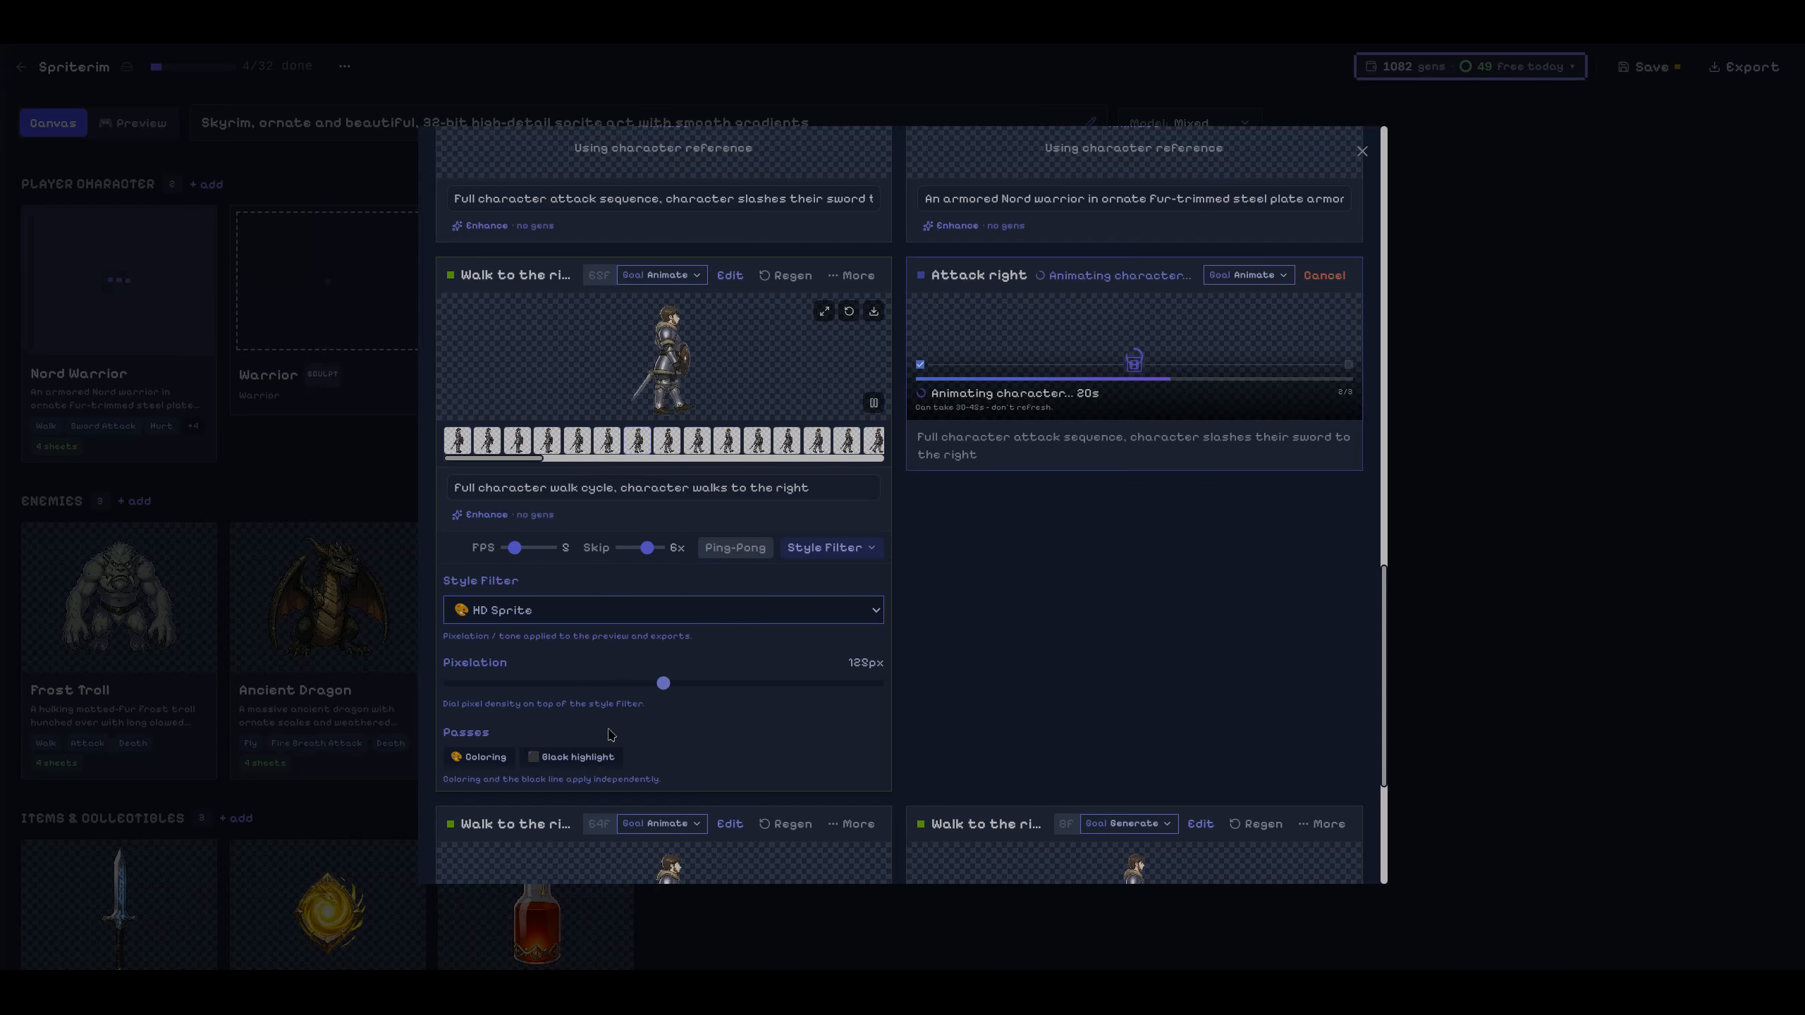
{"action": "left_click", "coordinate": [583, 757]}
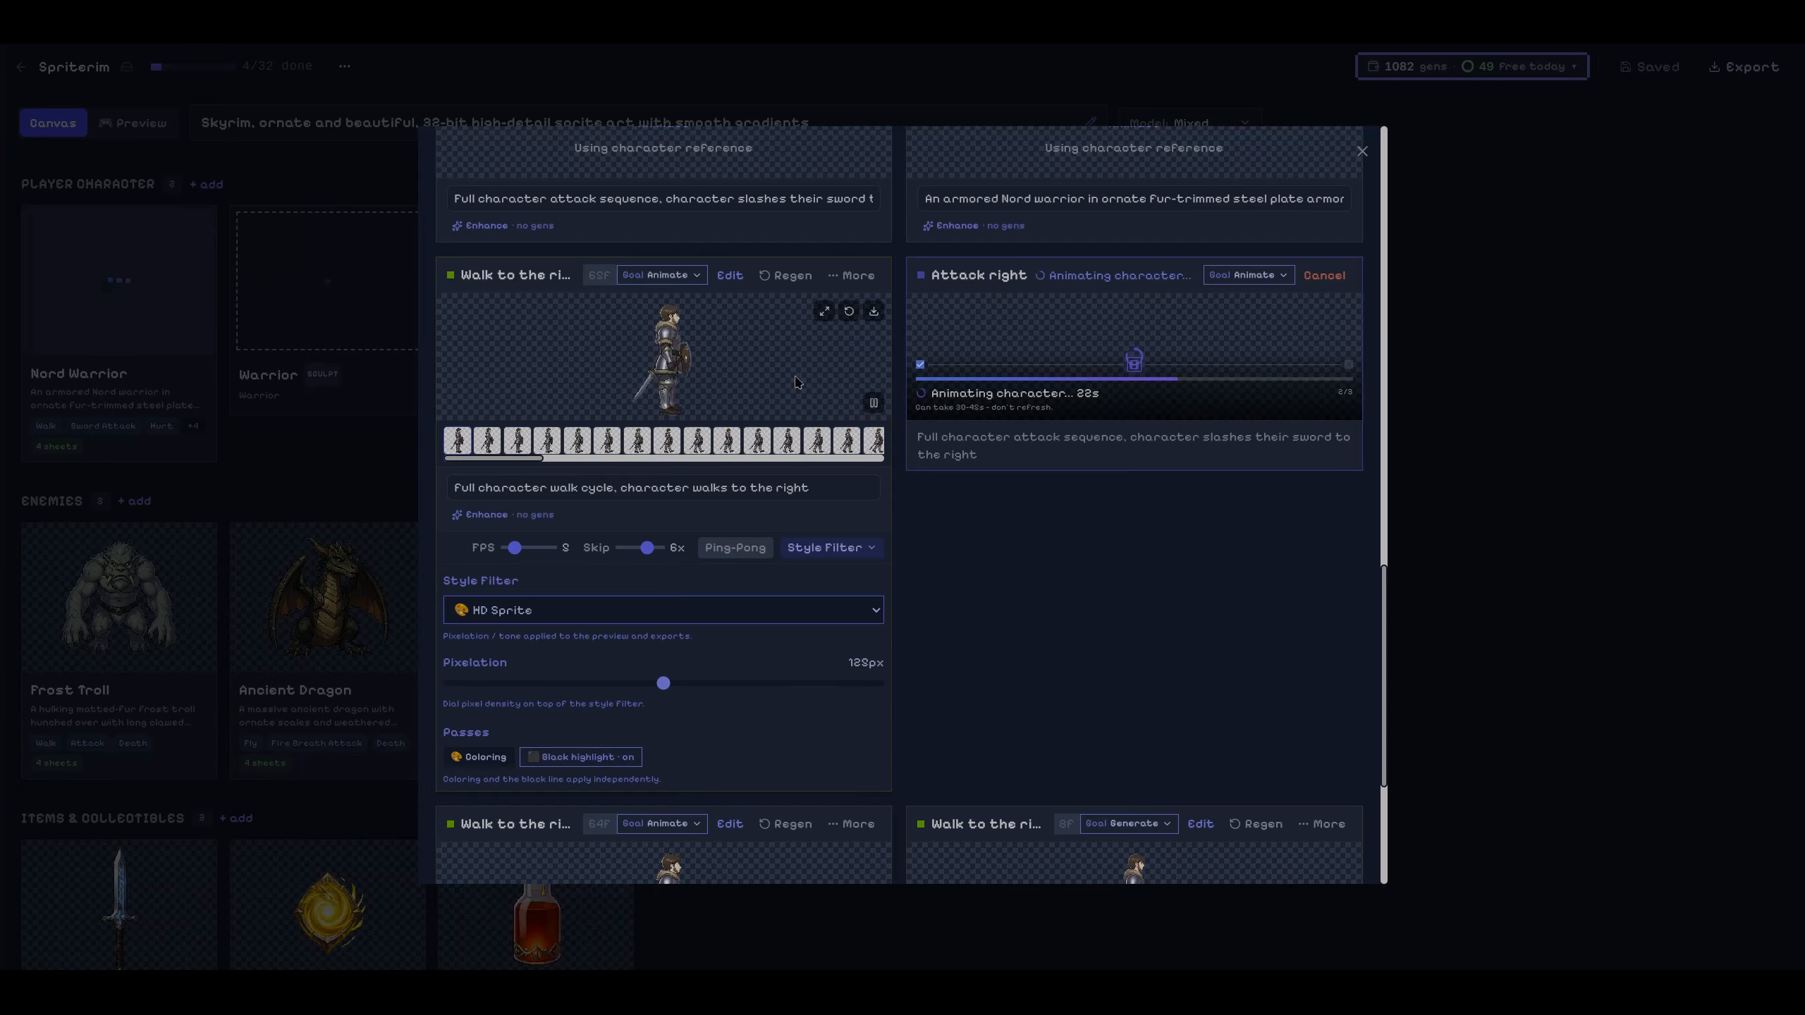
Watch the filtered "Walk to the right" animation enlarged, and return to the animation list.
{"action": "right_click", "coordinate": [823, 315]}
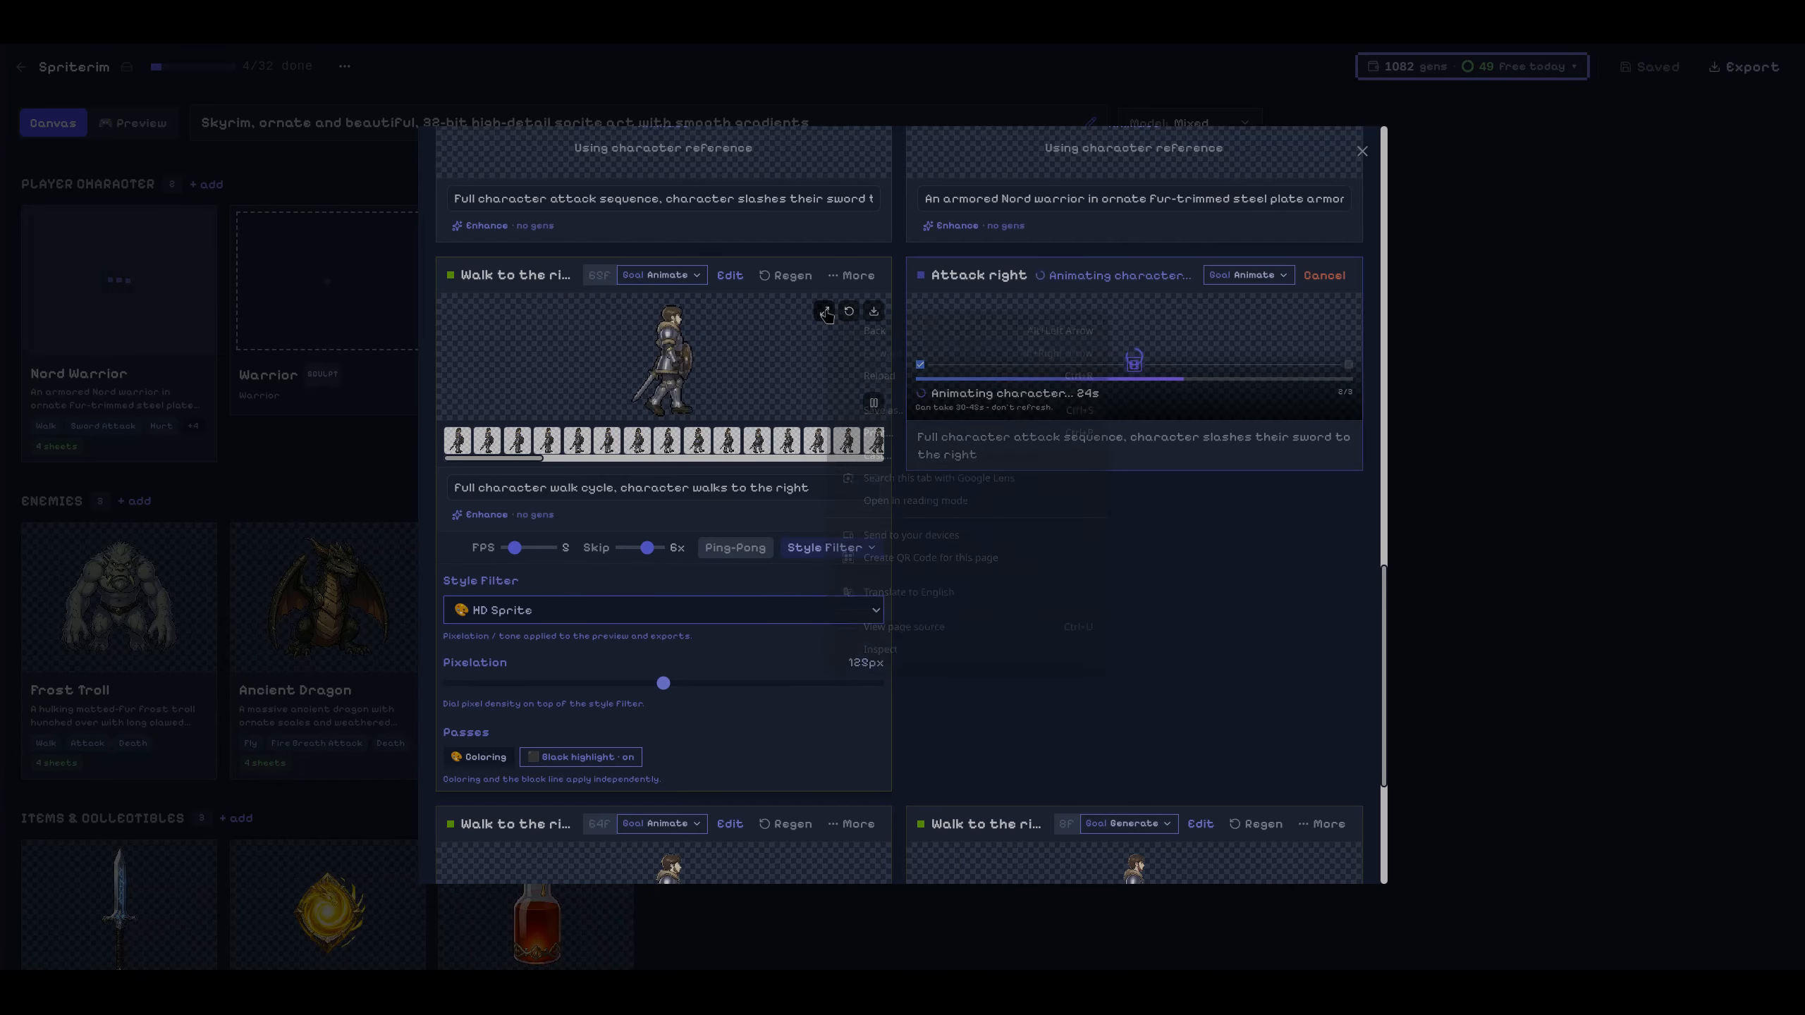
{"action": "key", "text": "Escape"}
{"action": "left_click", "coordinate": [823, 314]}
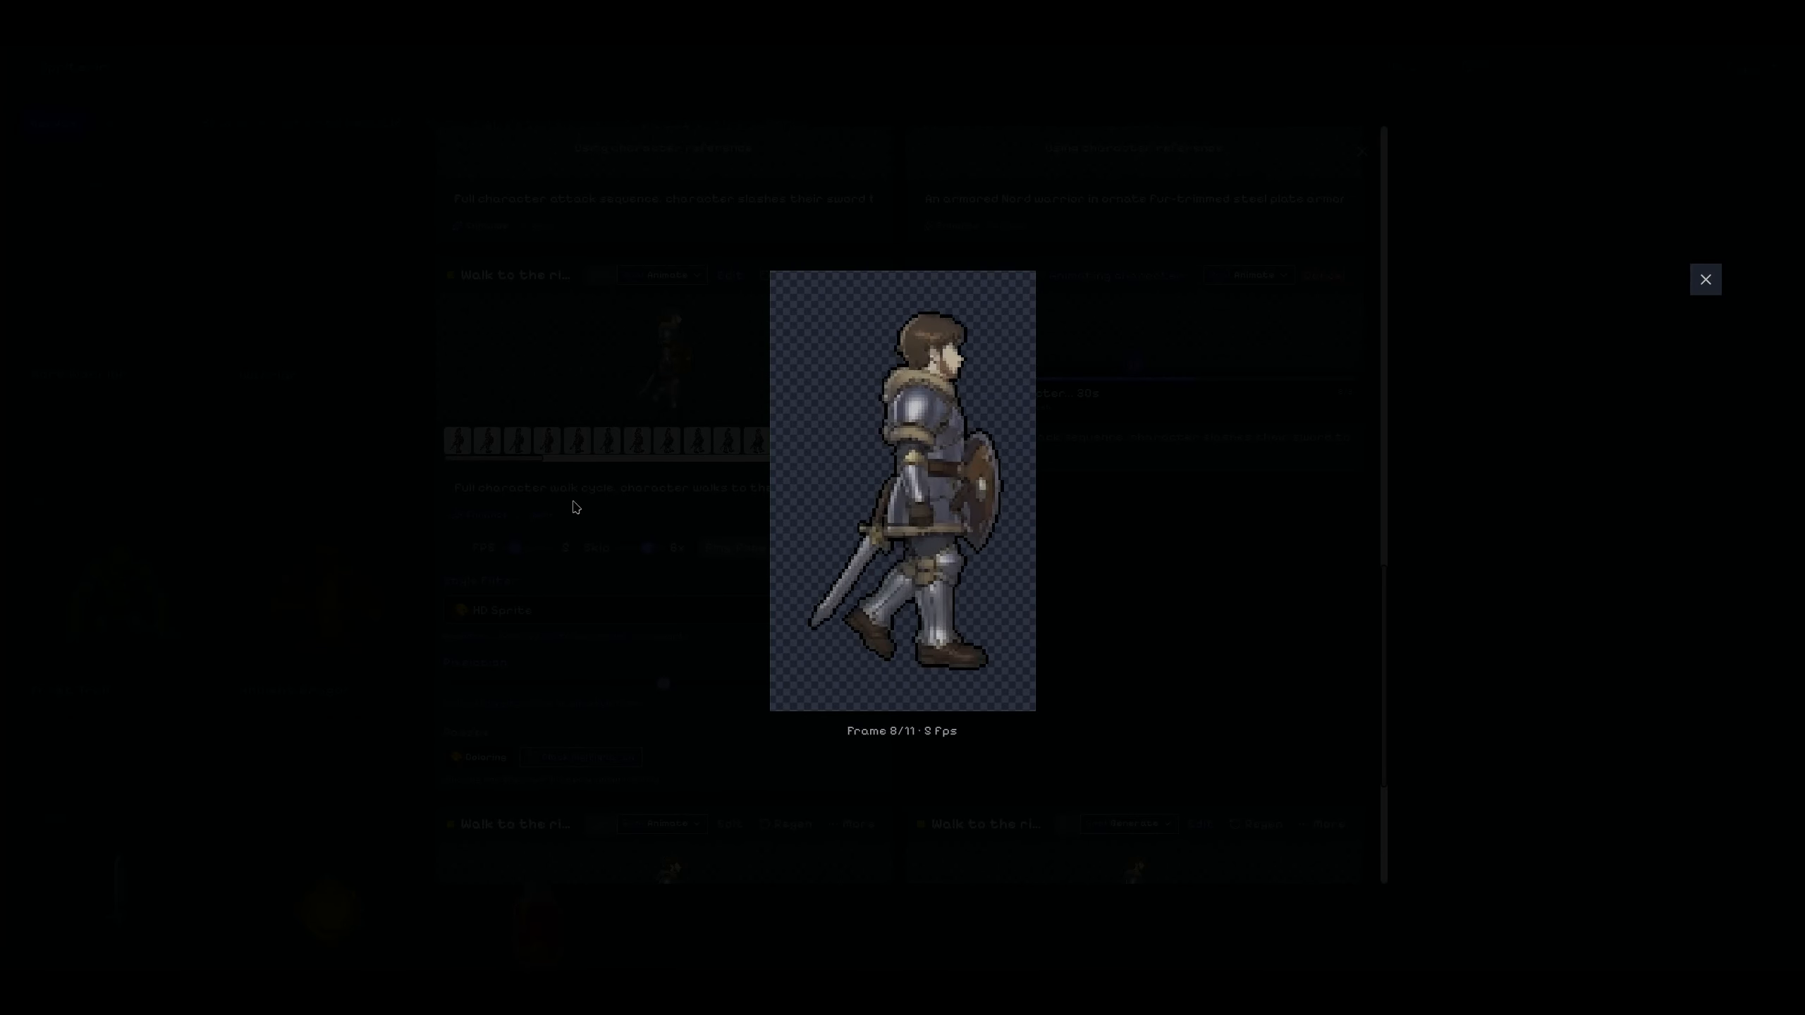
{"action": "left_click", "coordinate": [1132, 413]}
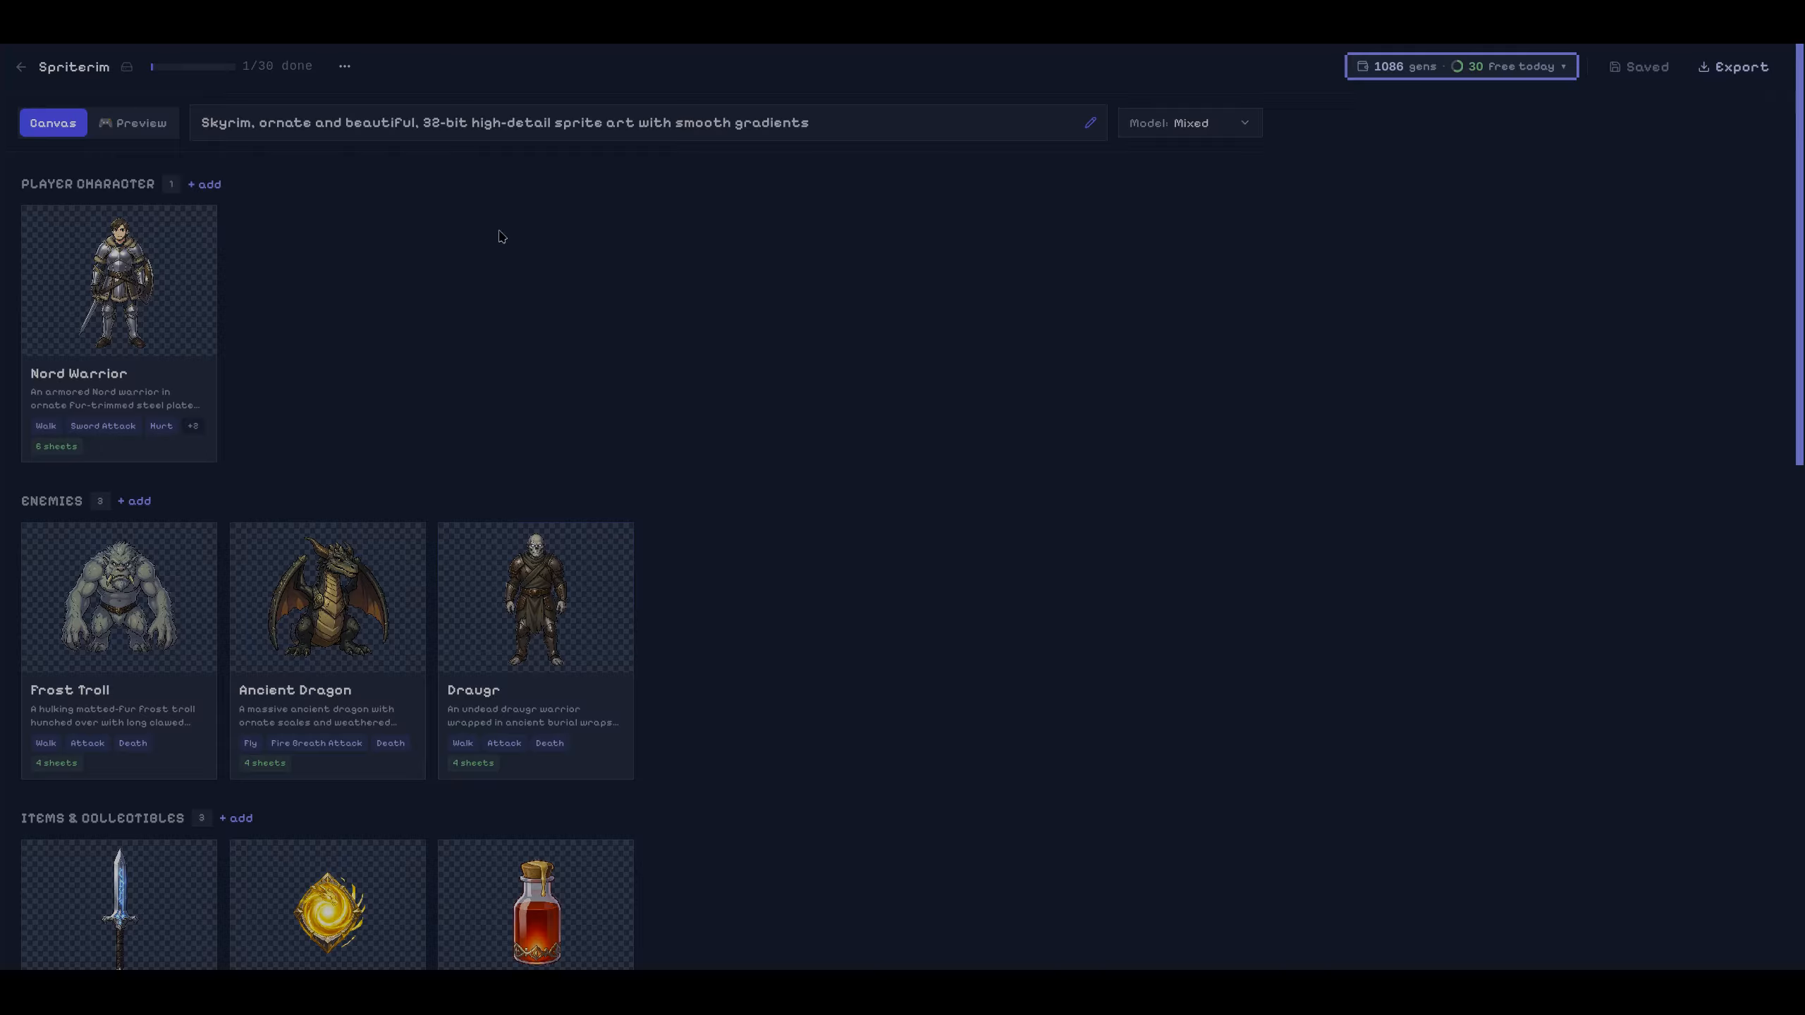
Open the scene preview and check the upper Mid band and the dungeon Gameplay band one at a time, hiding each again.
{"action": "left_click", "coordinate": [137, 126]}
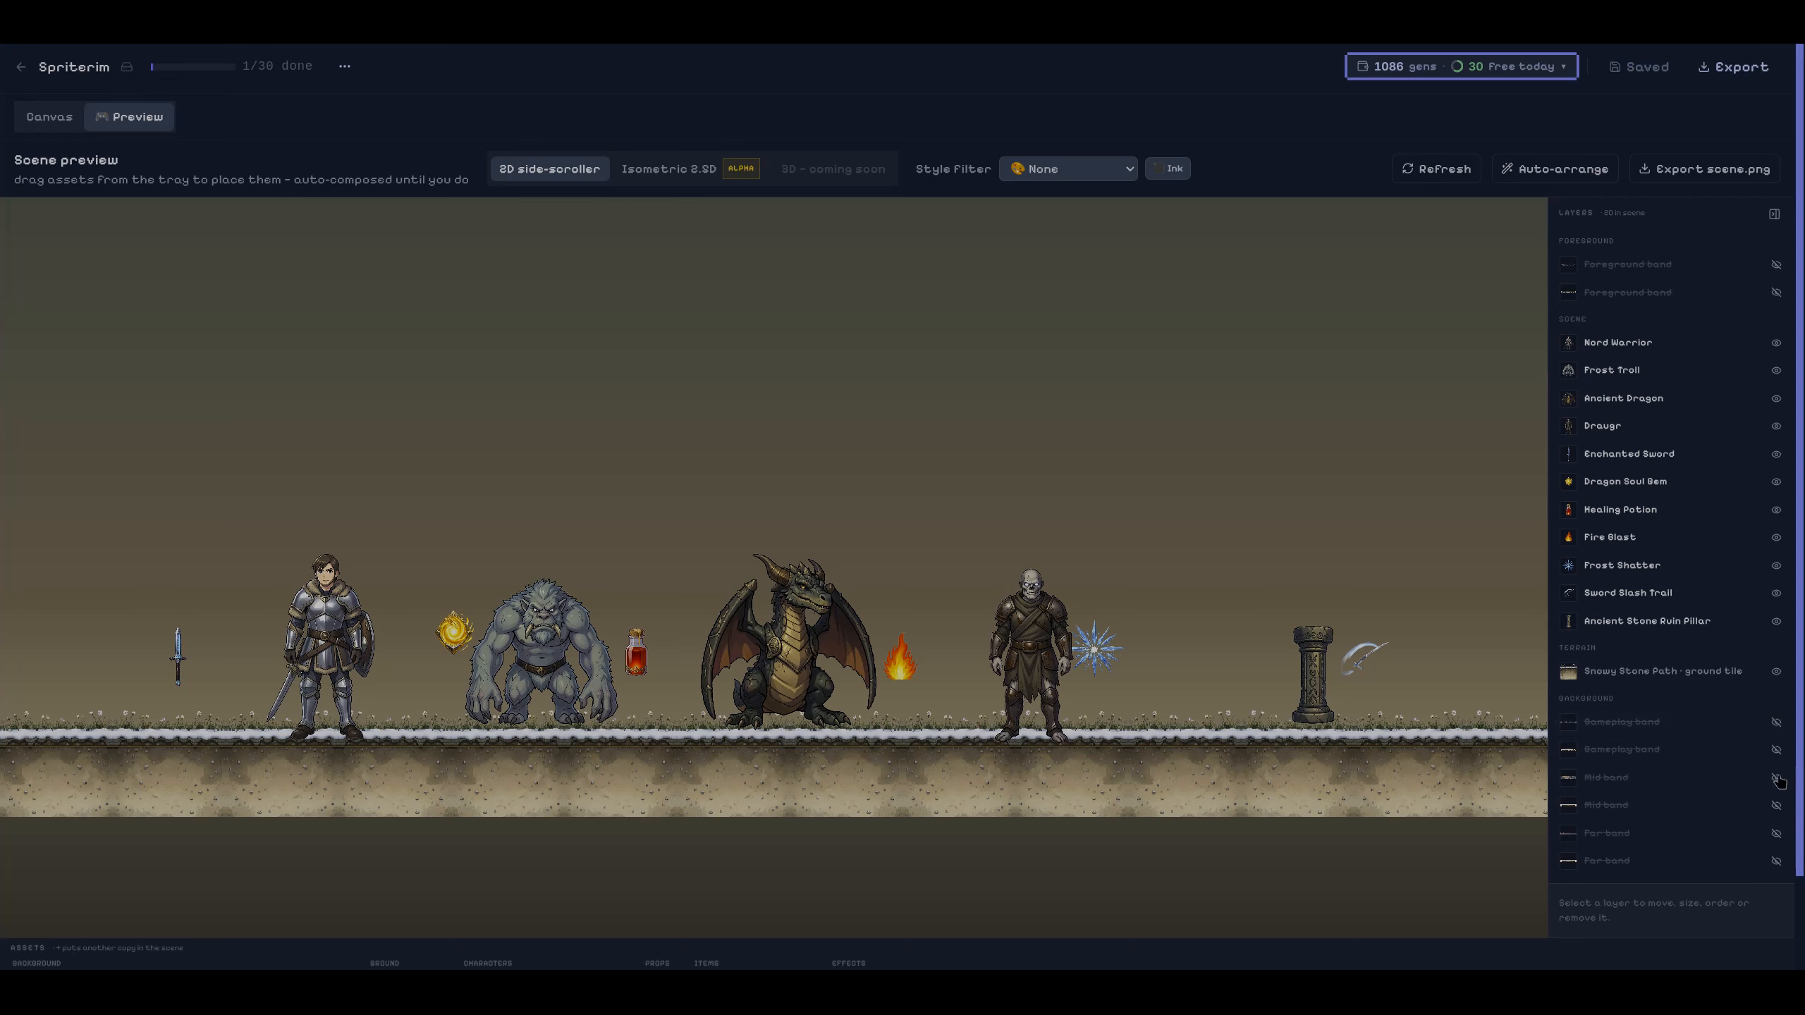
{"action": "left_click", "coordinate": [1779, 778]}
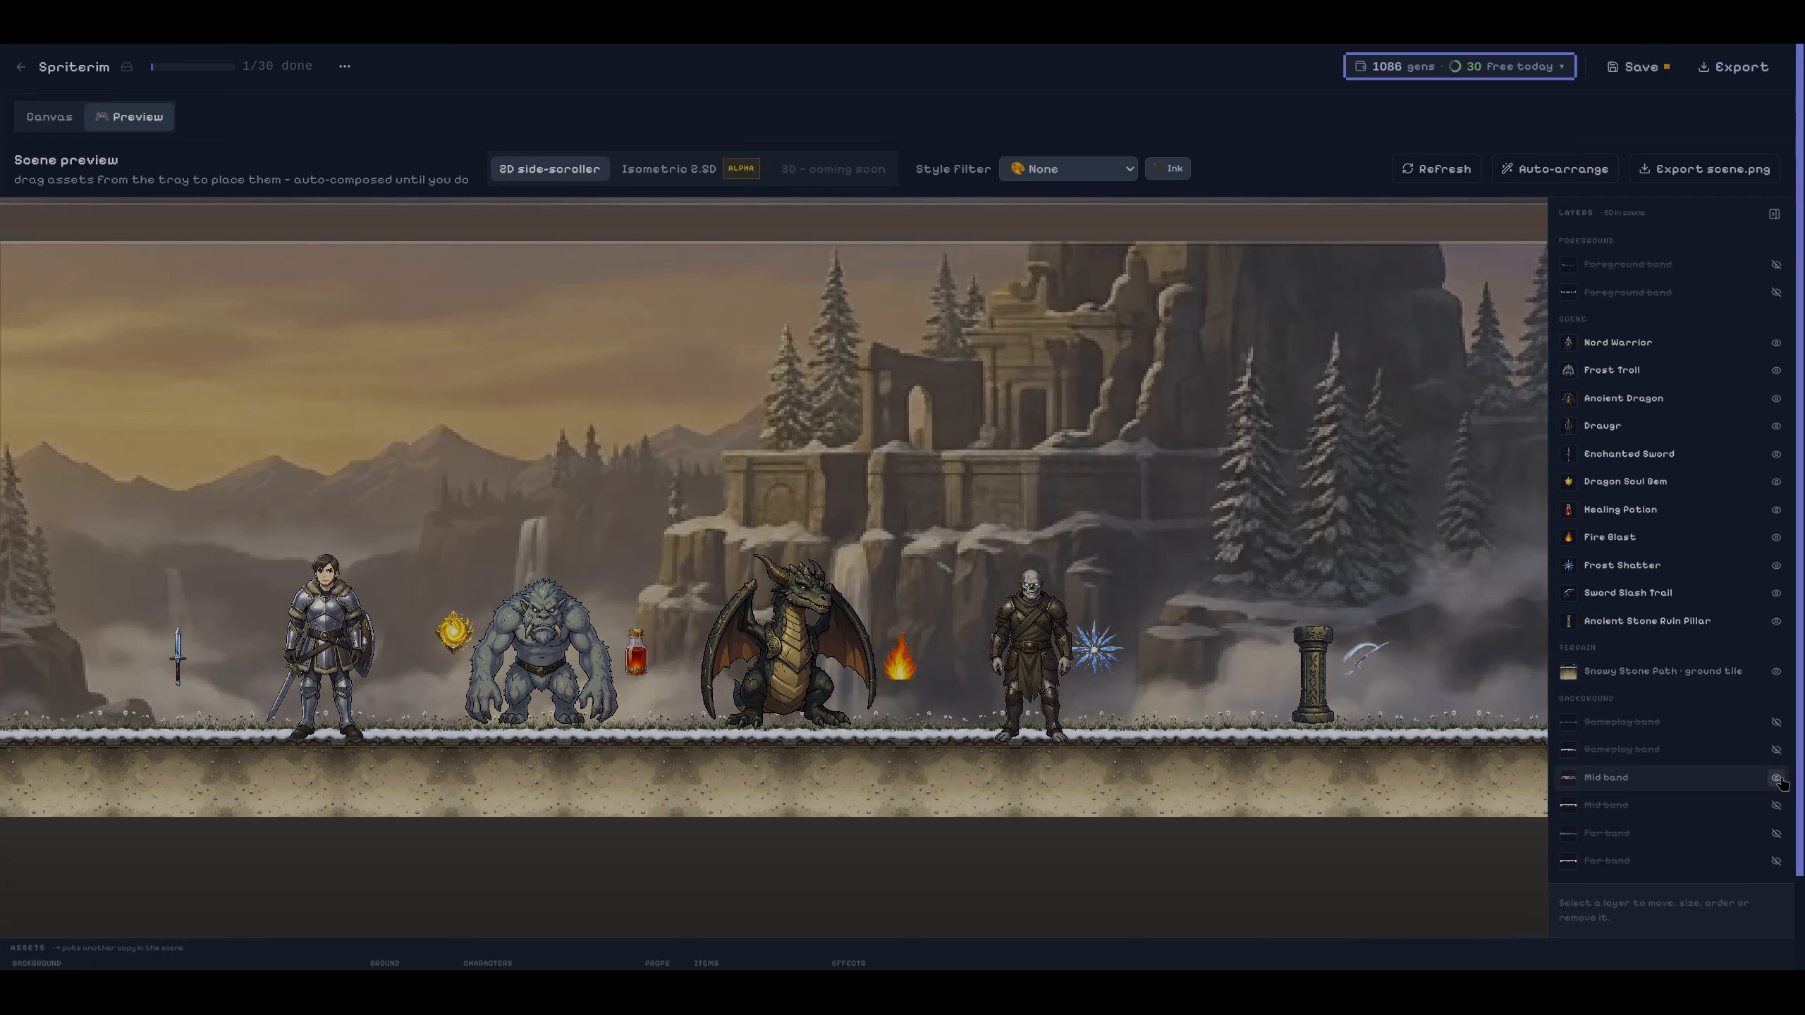
{"action": "left_click", "coordinate": [1778, 779]}
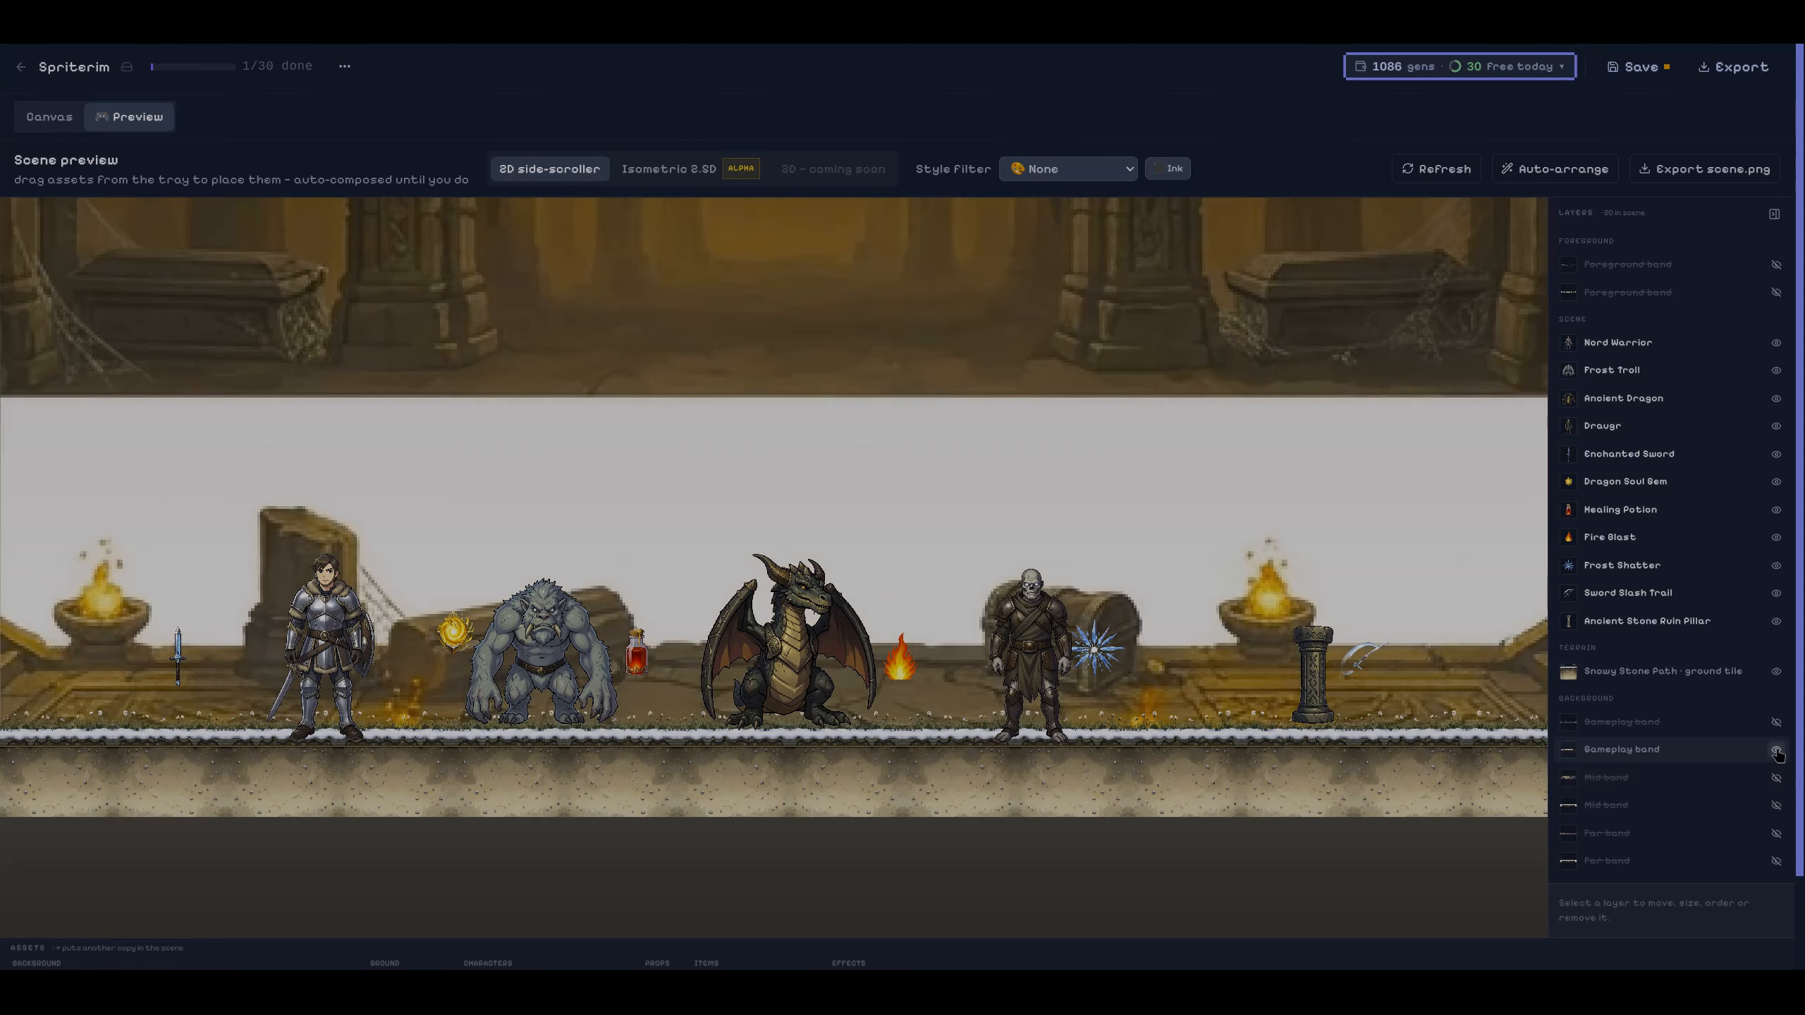
{"action": "left_click", "coordinate": [1779, 750]}
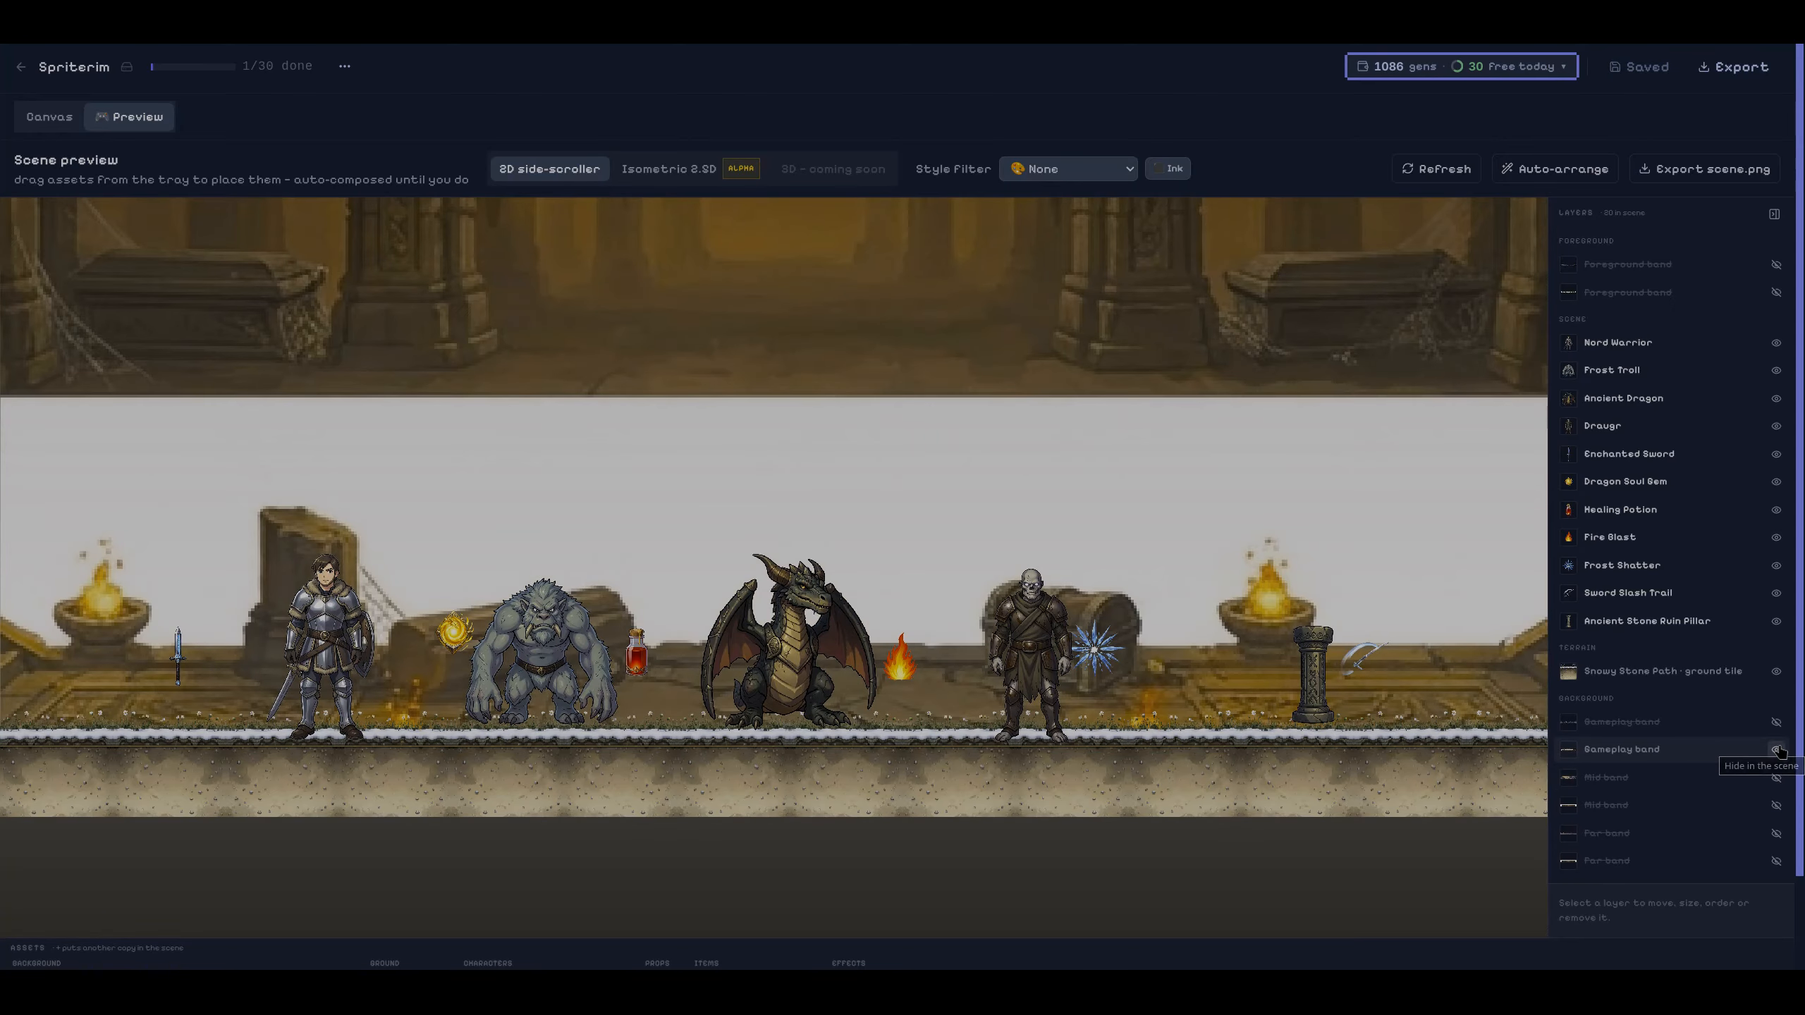
{"action": "left_click", "coordinate": [1778, 751]}
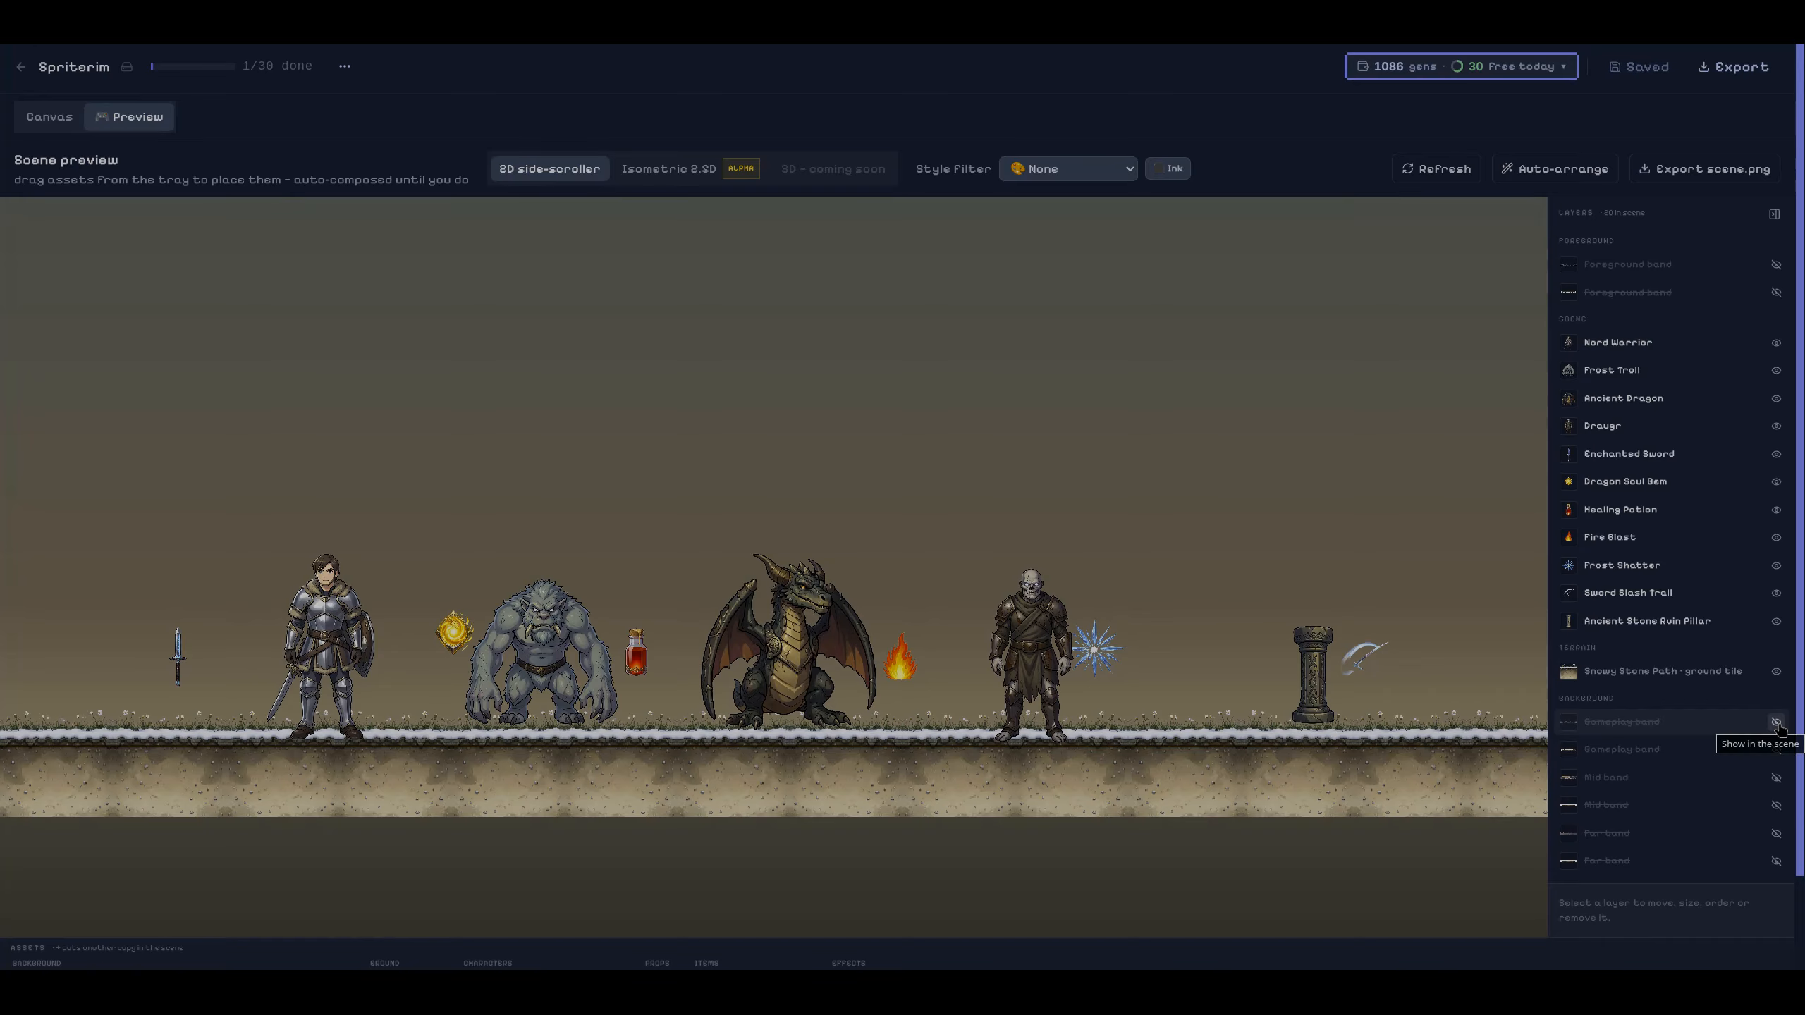
Show the snowy ruins Gameplay band and the mountain Far band in the scene, and adjust the Gameplay band's opacity.
{"action": "left_click", "coordinate": [1777, 723]}
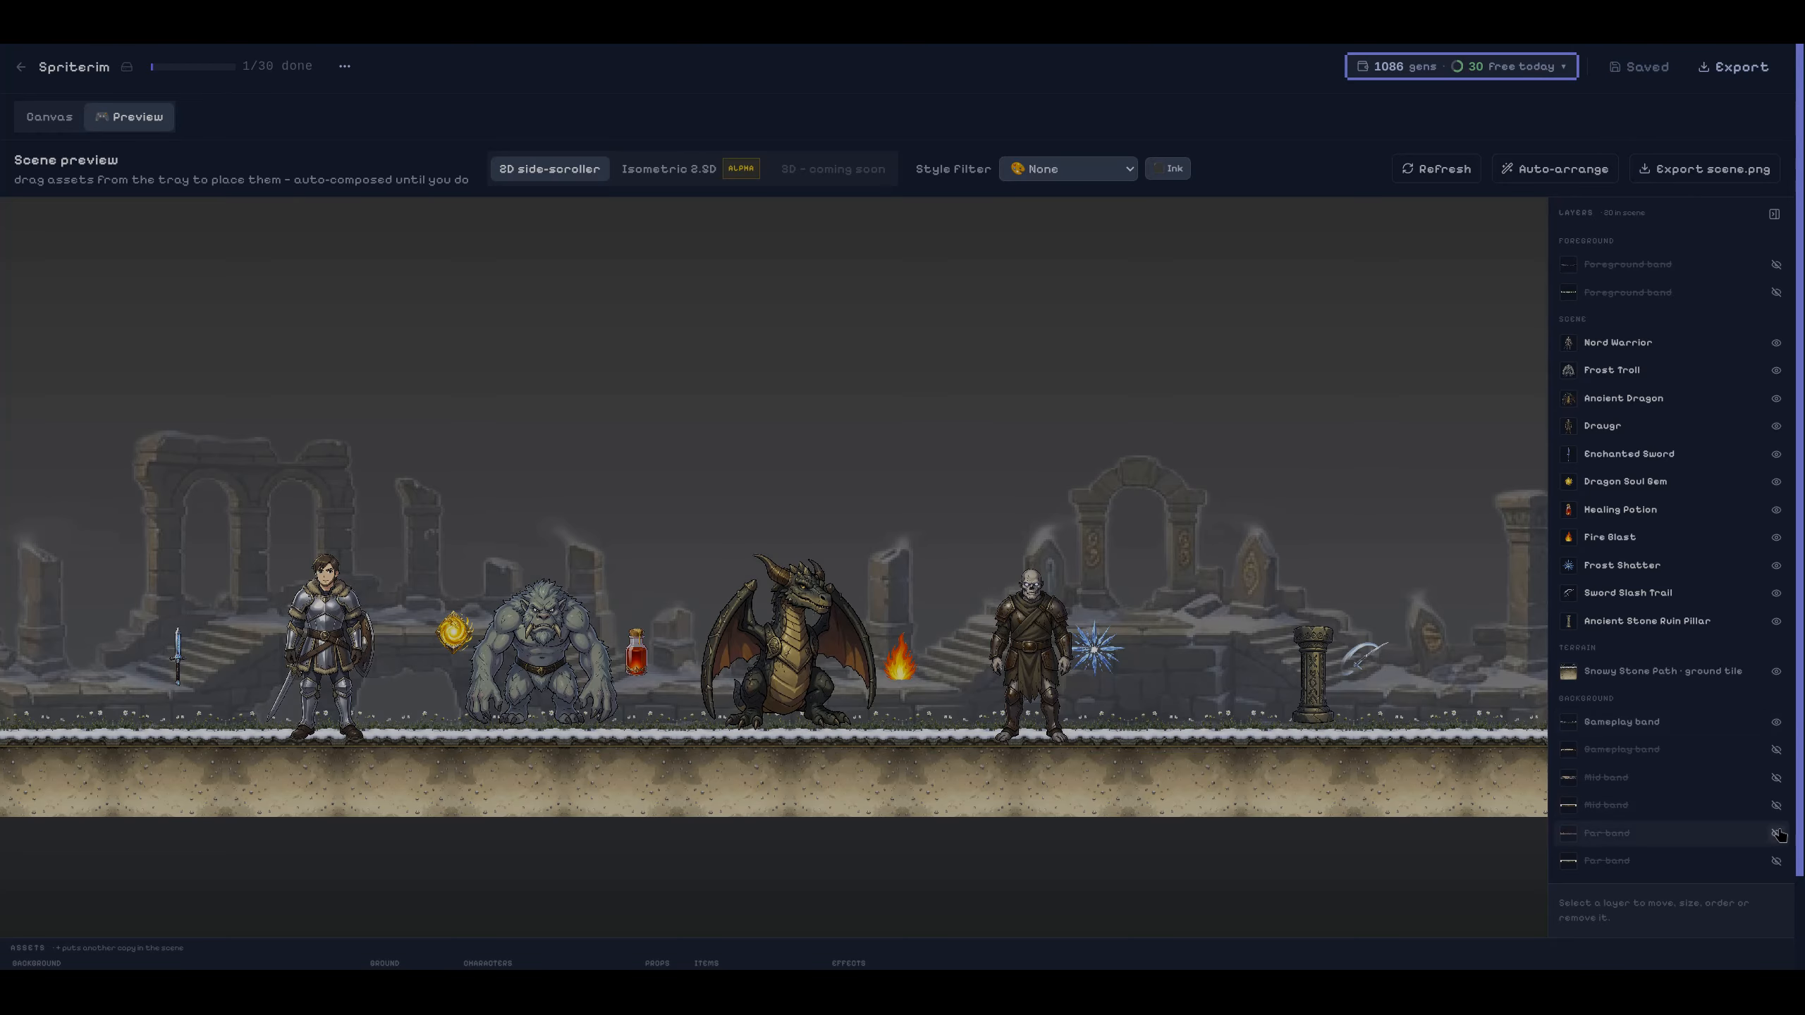
{"action": "left_click", "coordinate": [1777, 833]}
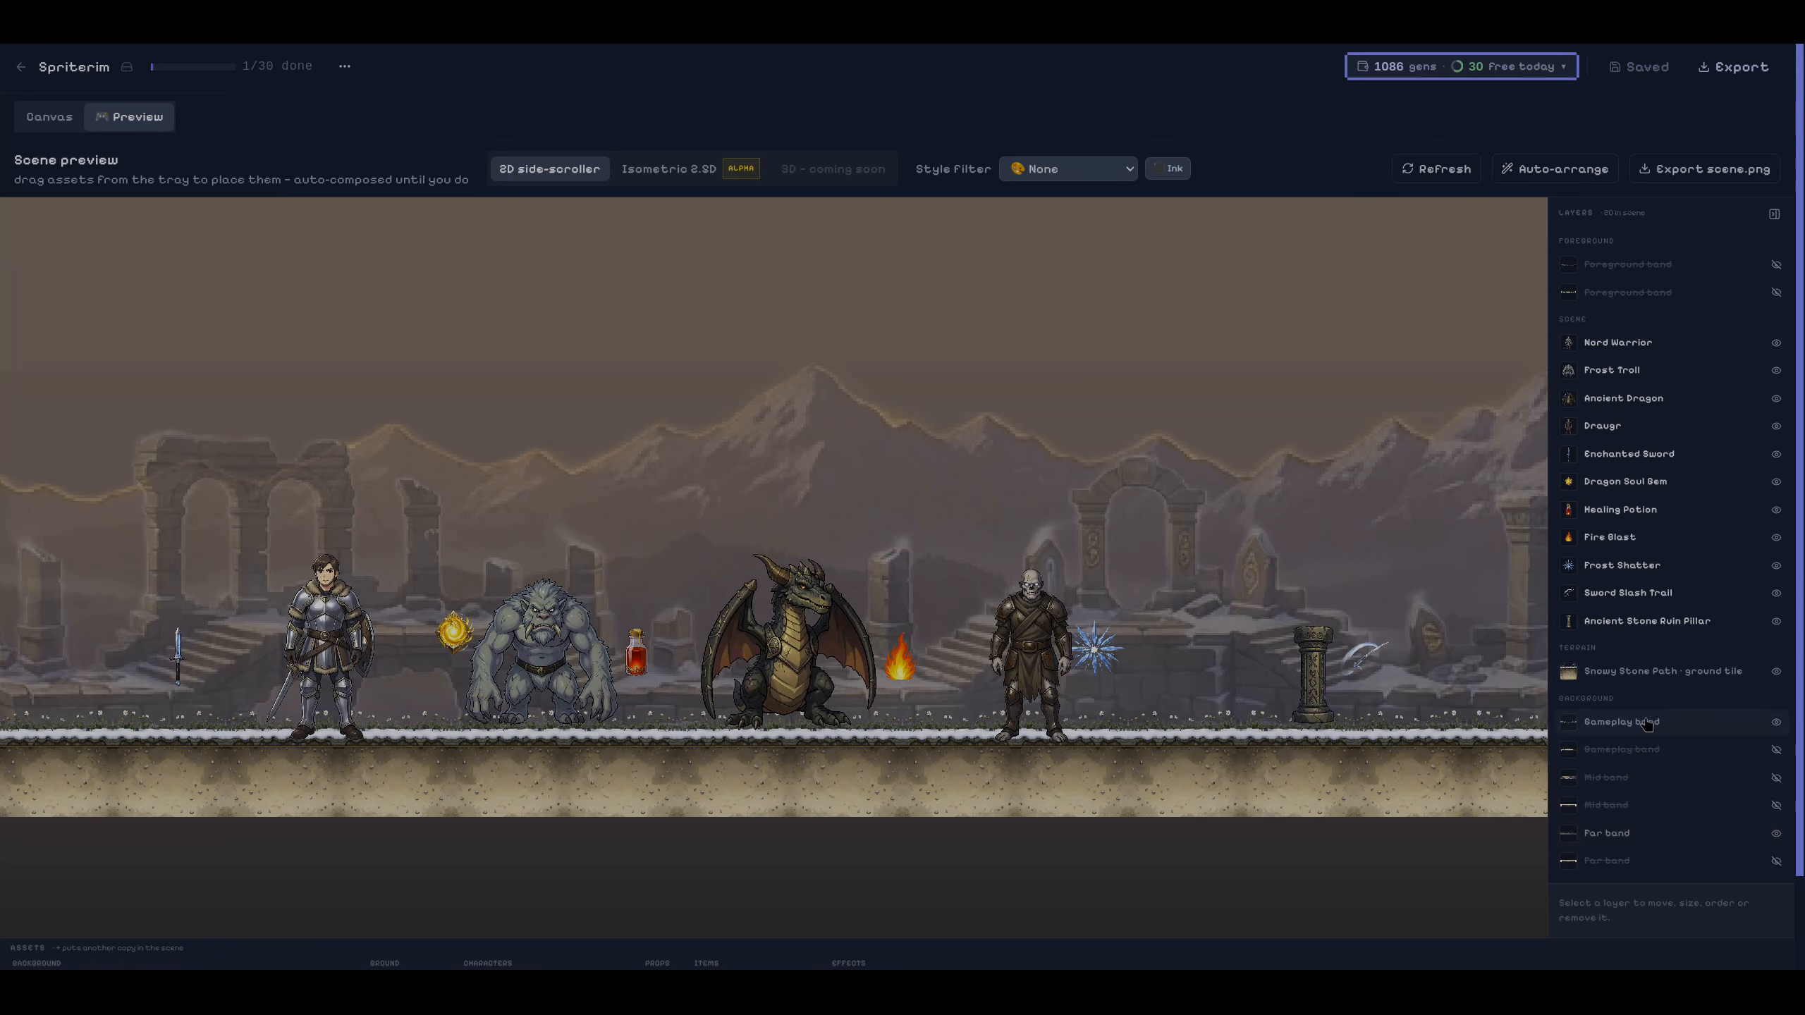
{"action": "left_click", "coordinate": [1645, 723]}
{"action": "scroll", "coordinate": [1677, 881], "scroll_direction": "down", "scroll_amount": 1}
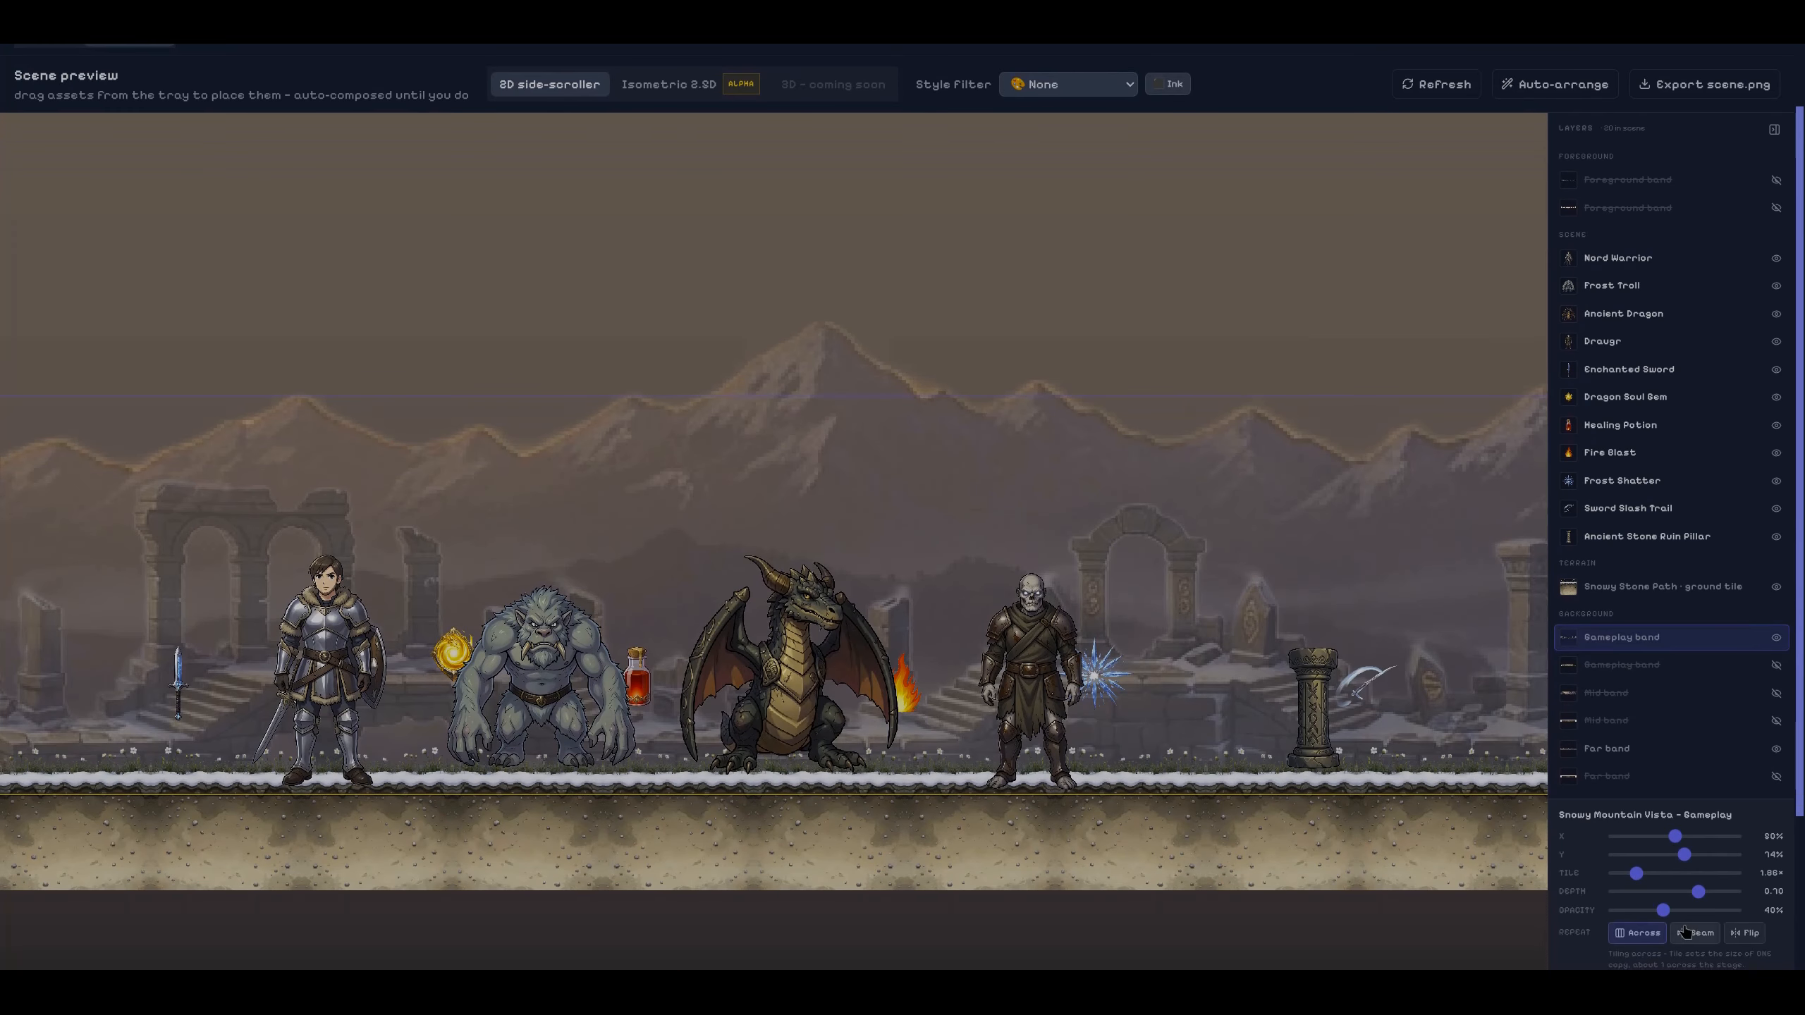
{"action": "mouse_move", "coordinate": [1667, 912]}
{"action": "left_mouse_down"}
{"action": "mouse_move", "coordinate": [1780, 909]}
{"action": "mouse_move", "coordinate": [1627, 914]}
{"action": "mouse_move", "coordinate": [1736, 912]}
{"action": "mouse_move", "coordinate": [1685, 910]}
{"action": "mouse_move", "coordinate": [1699, 900]}
{"action": "left_mouse_up"}
{"action": "left_click", "coordinate": [1600, 755]}
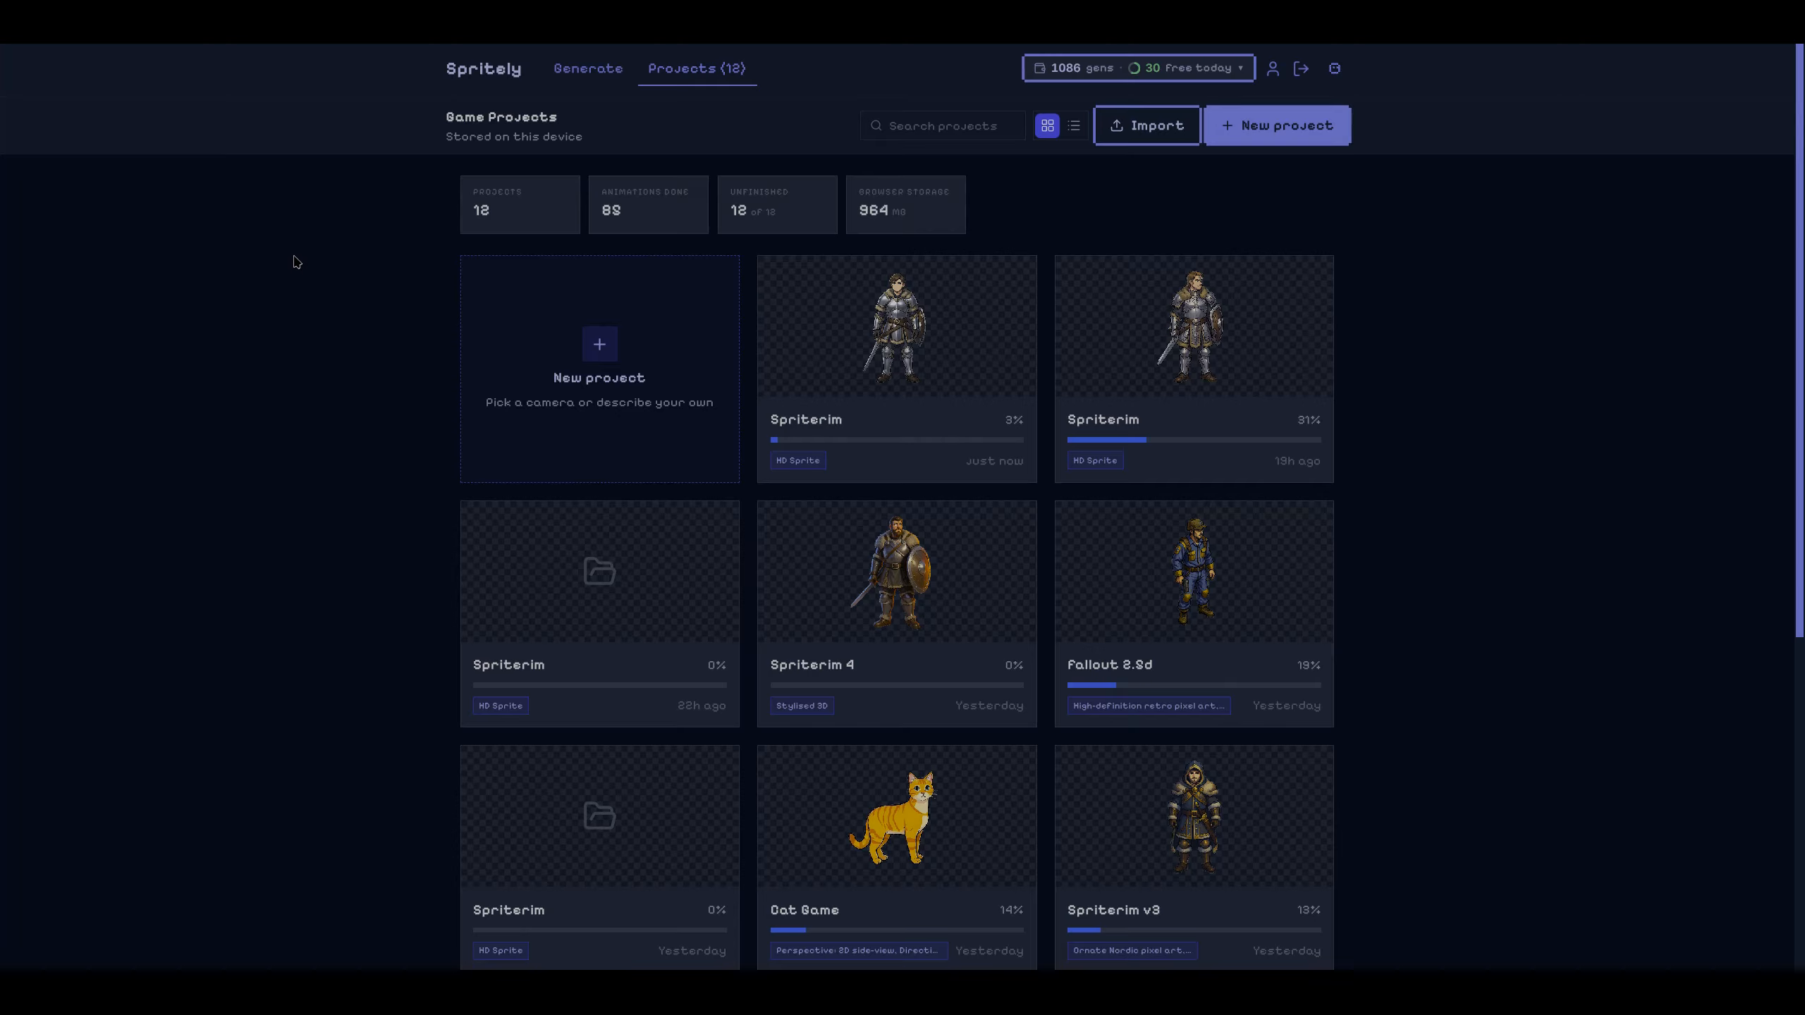
Open the Spriterim 4 project from the project list and review its global art style and perspective settings.
{"action": "scroll", "coordinate": [298, 327], "scroll_direction": "down", "scroll_amount": 5}
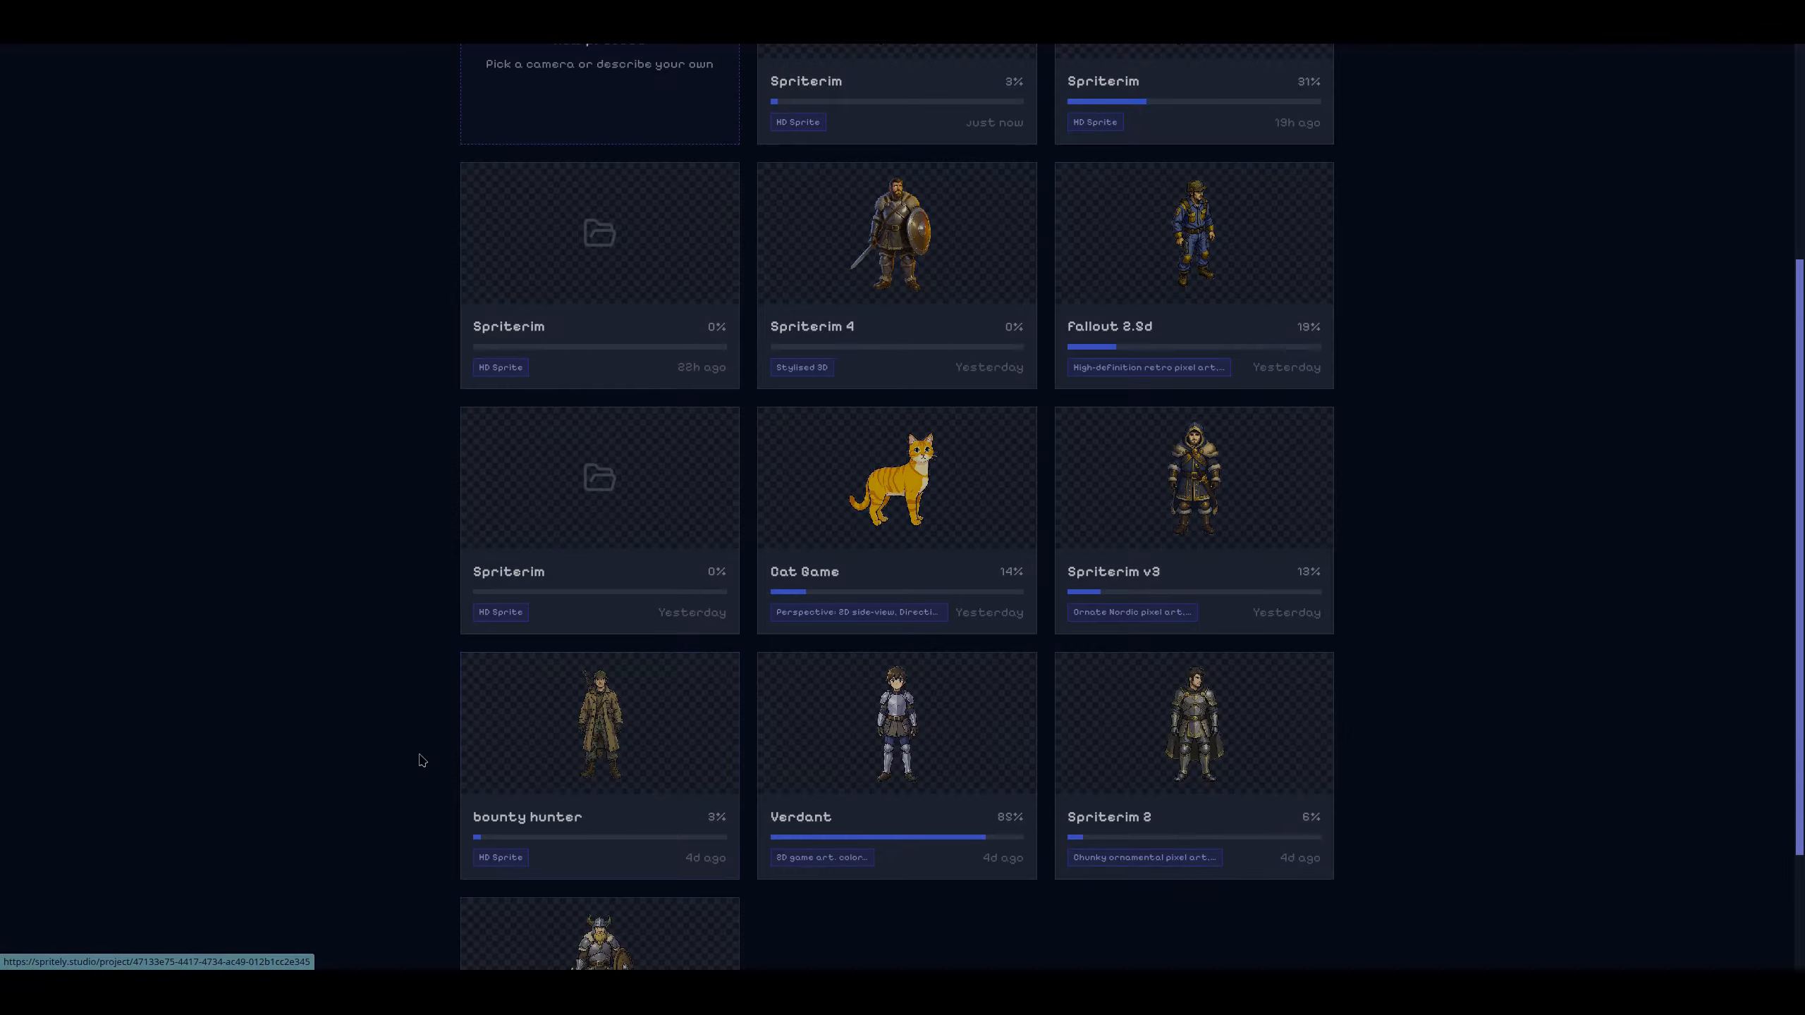
{"action": "scroll", "coordinate": [407, 744], "scroll_direction": "up", "scroll_amount": 5}
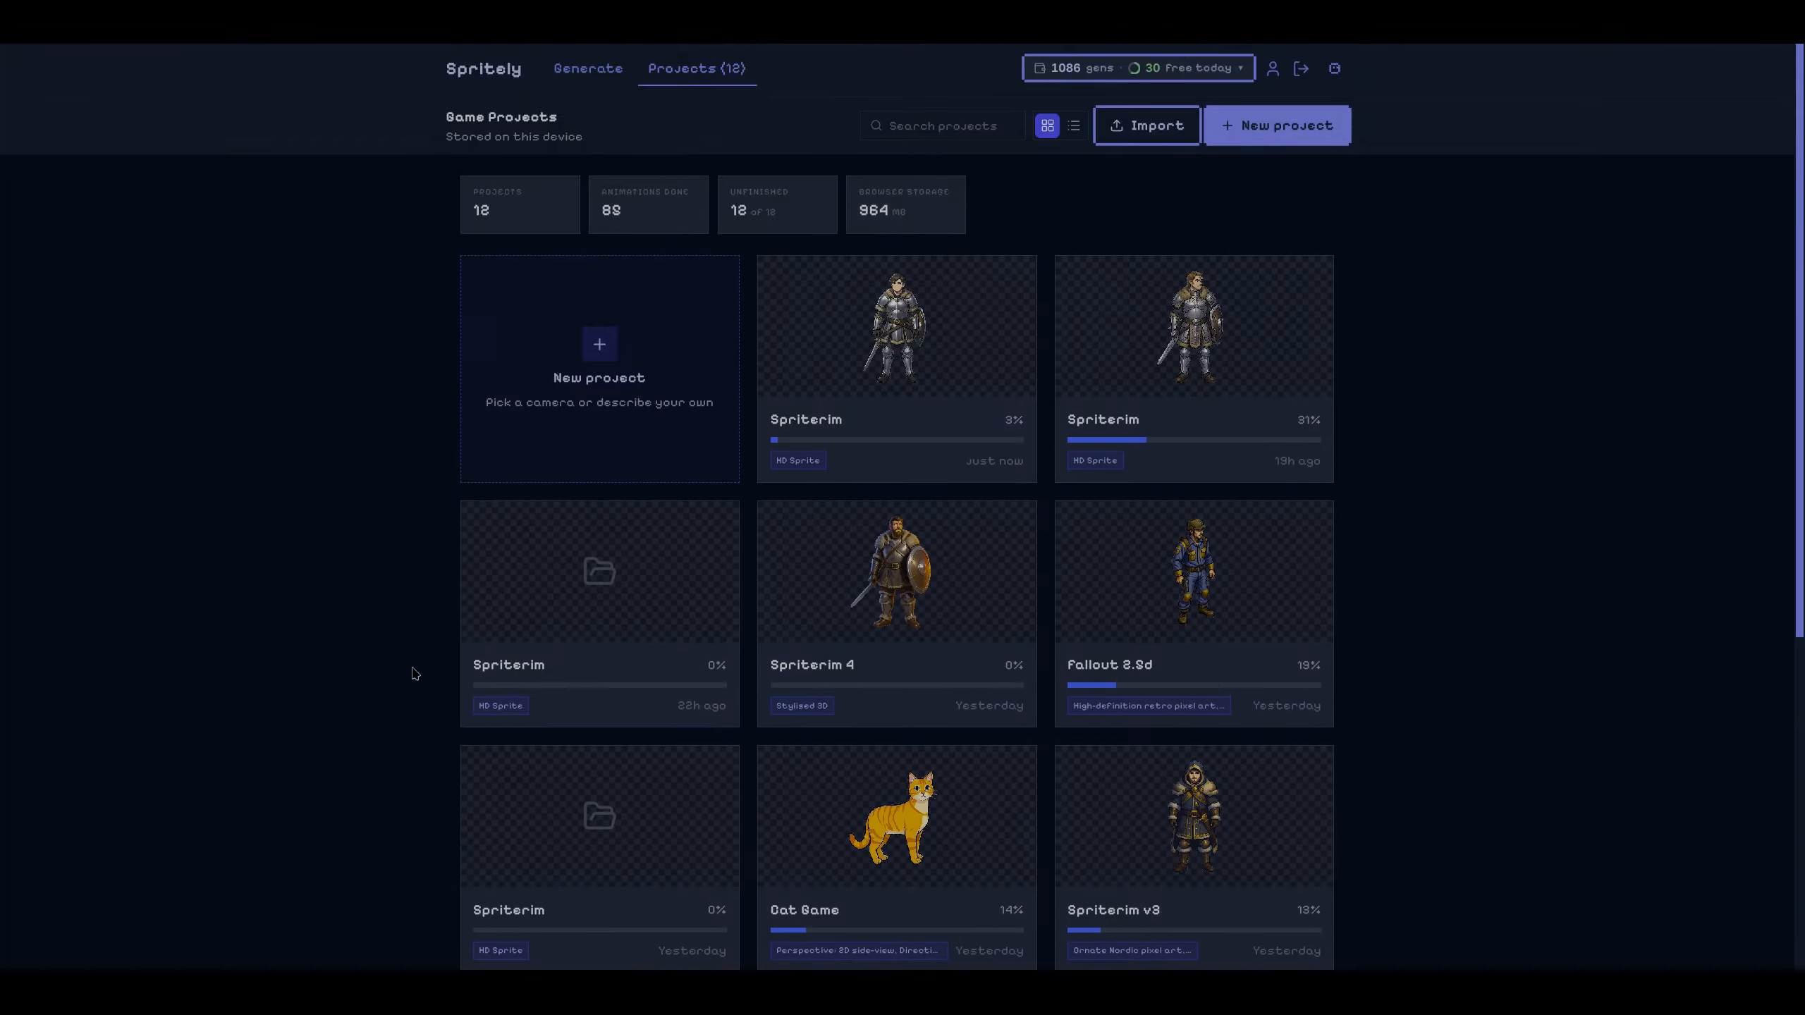
{"action": "left_click", "coordinate": [917, 584]}
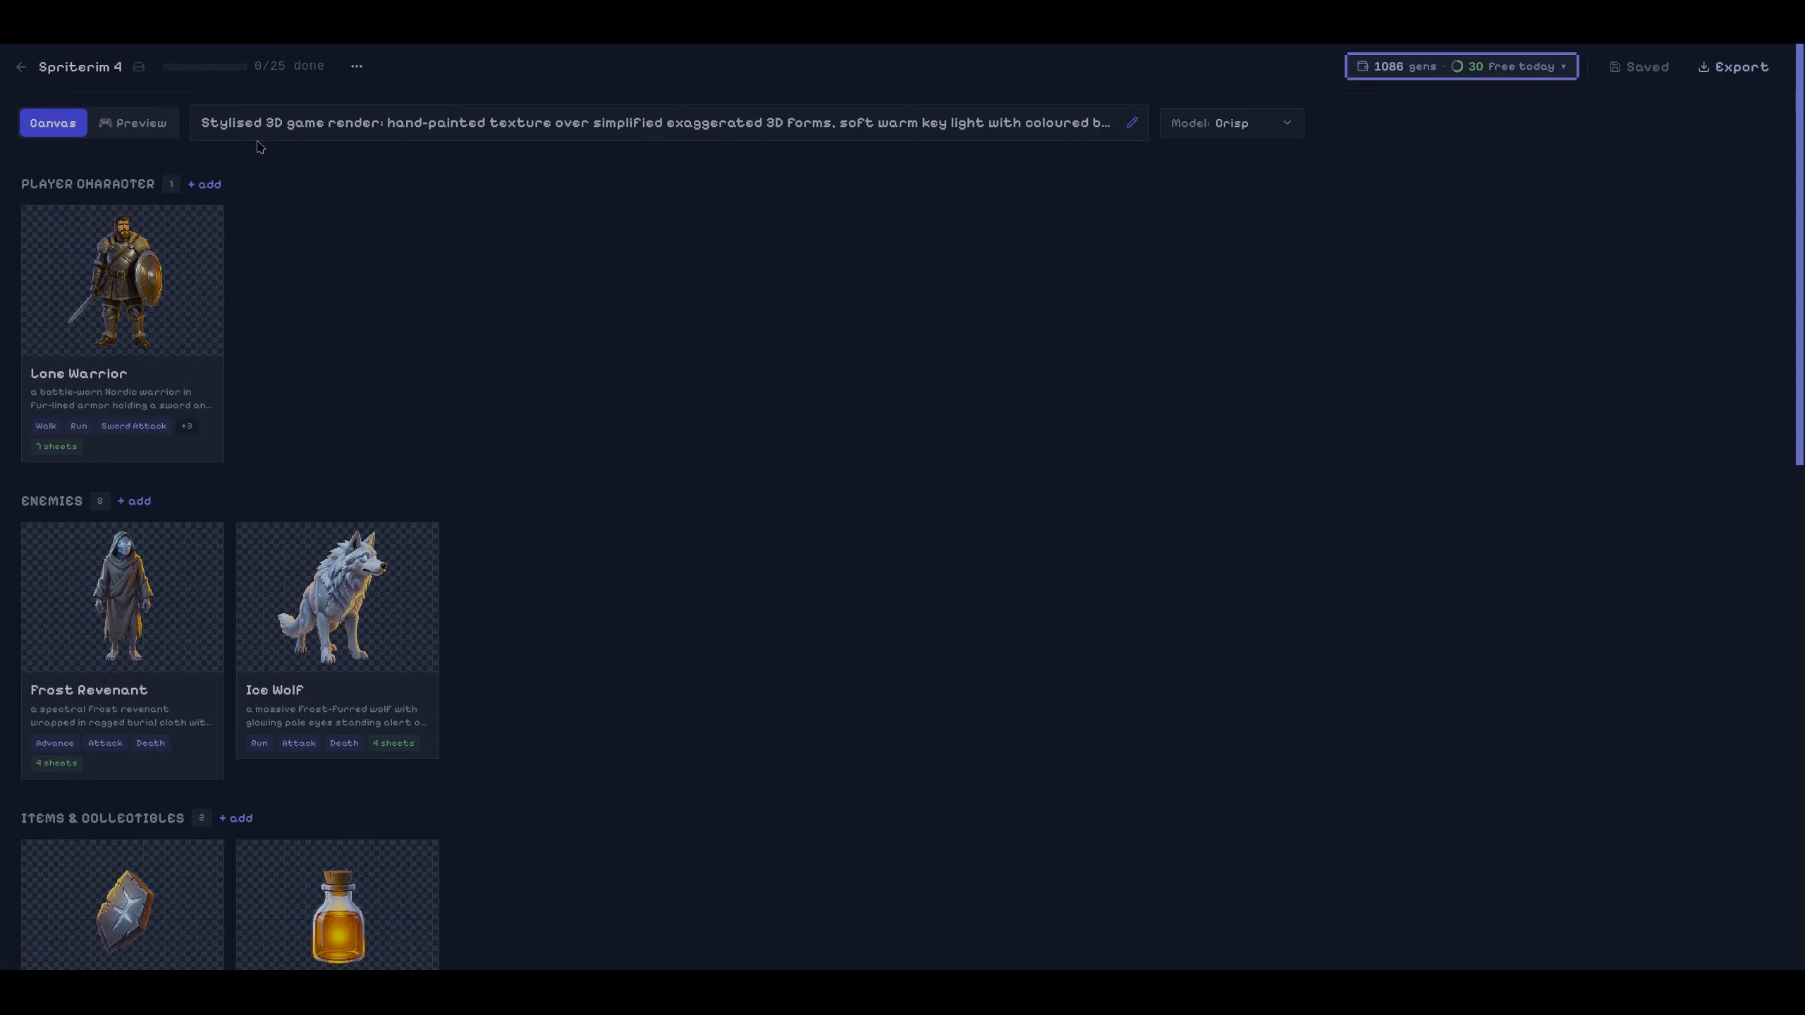
{"action": "left_click", "coordinate": [377, 133]}
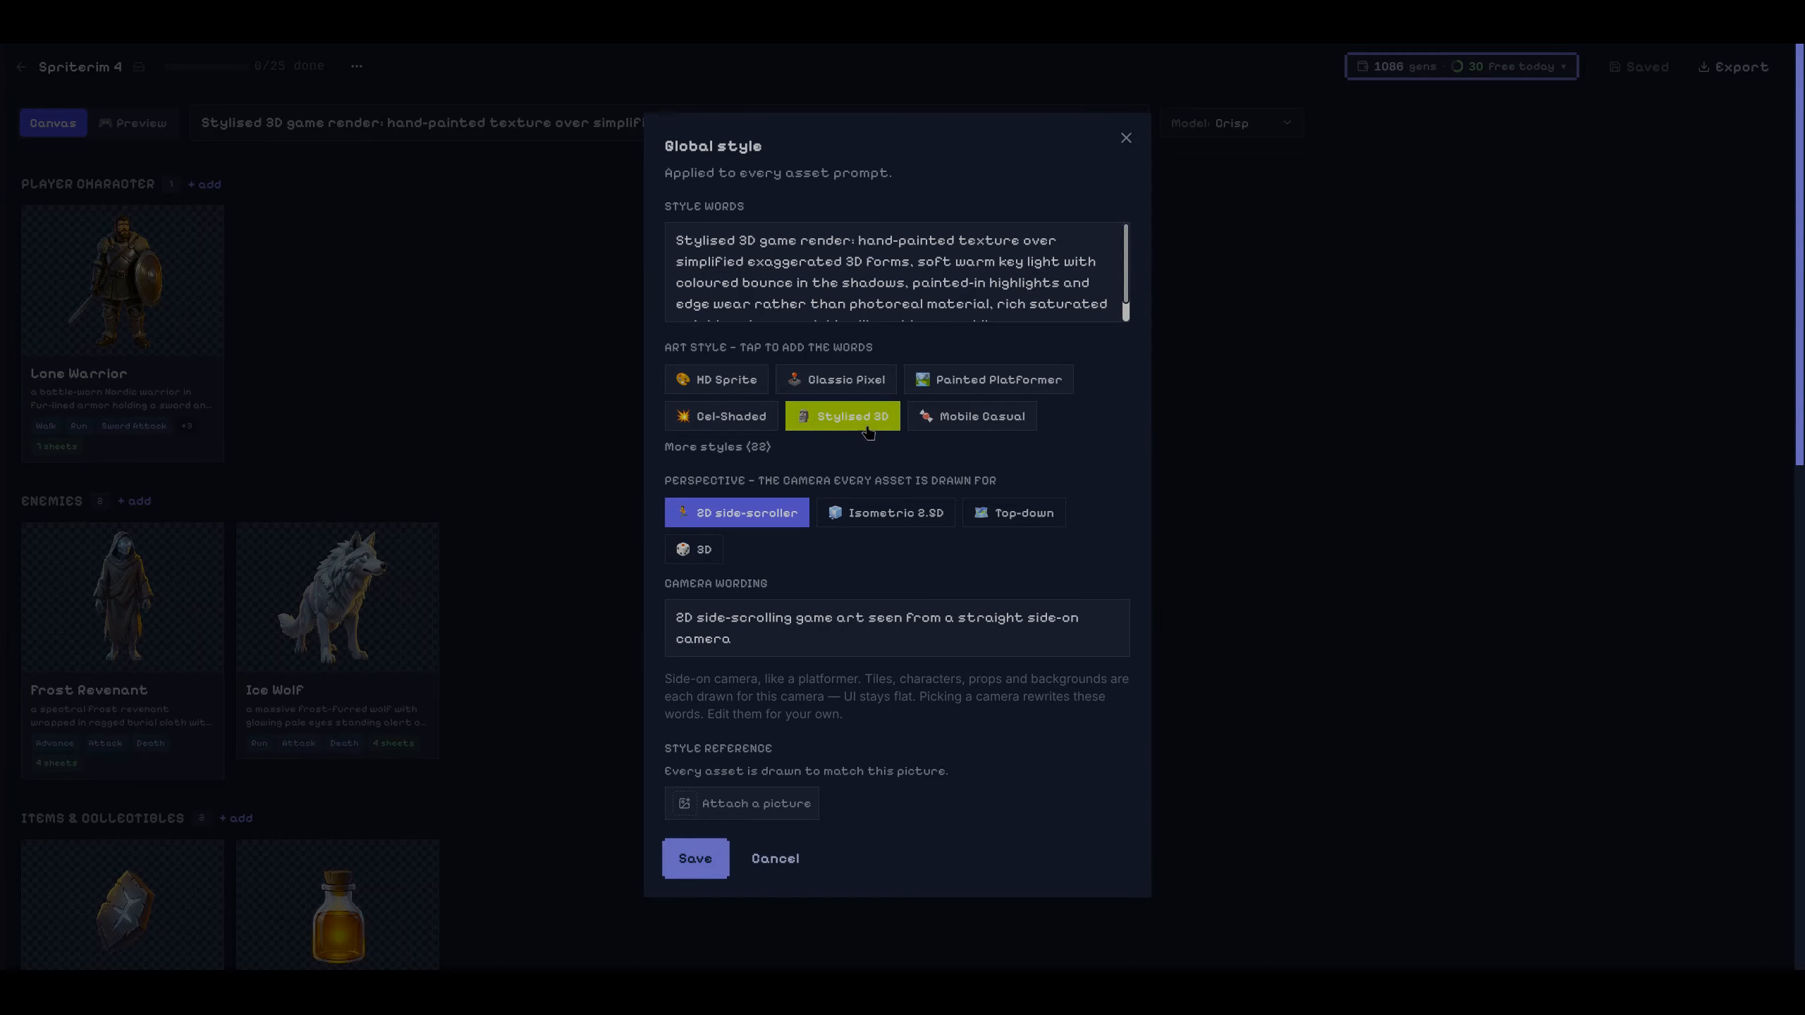
{"action": "left_click", "coordinate": [403, 294]}
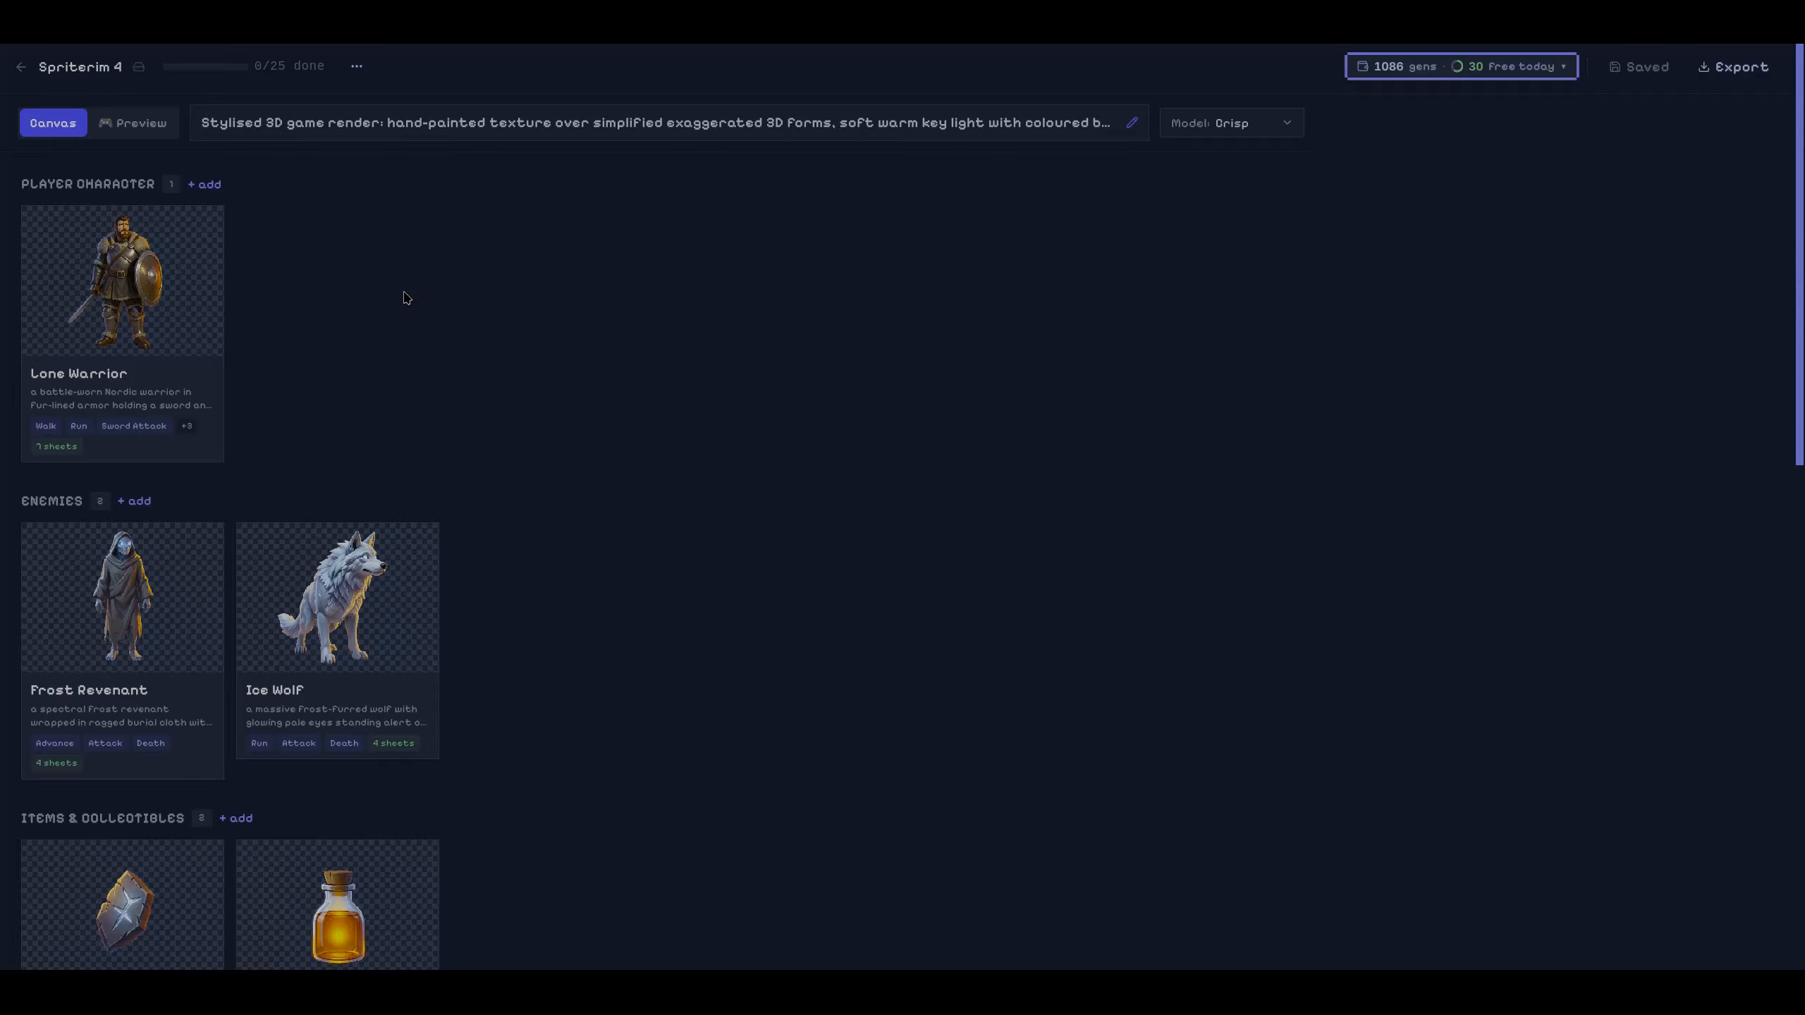
Inspect the Lone Warrior and Ice Wolf references, and look through the items and environment objects of the project.
{"action": "left_click", "coordinate": [178, 284]}
{"action": "left_click", "coordinate": [964, 441]}
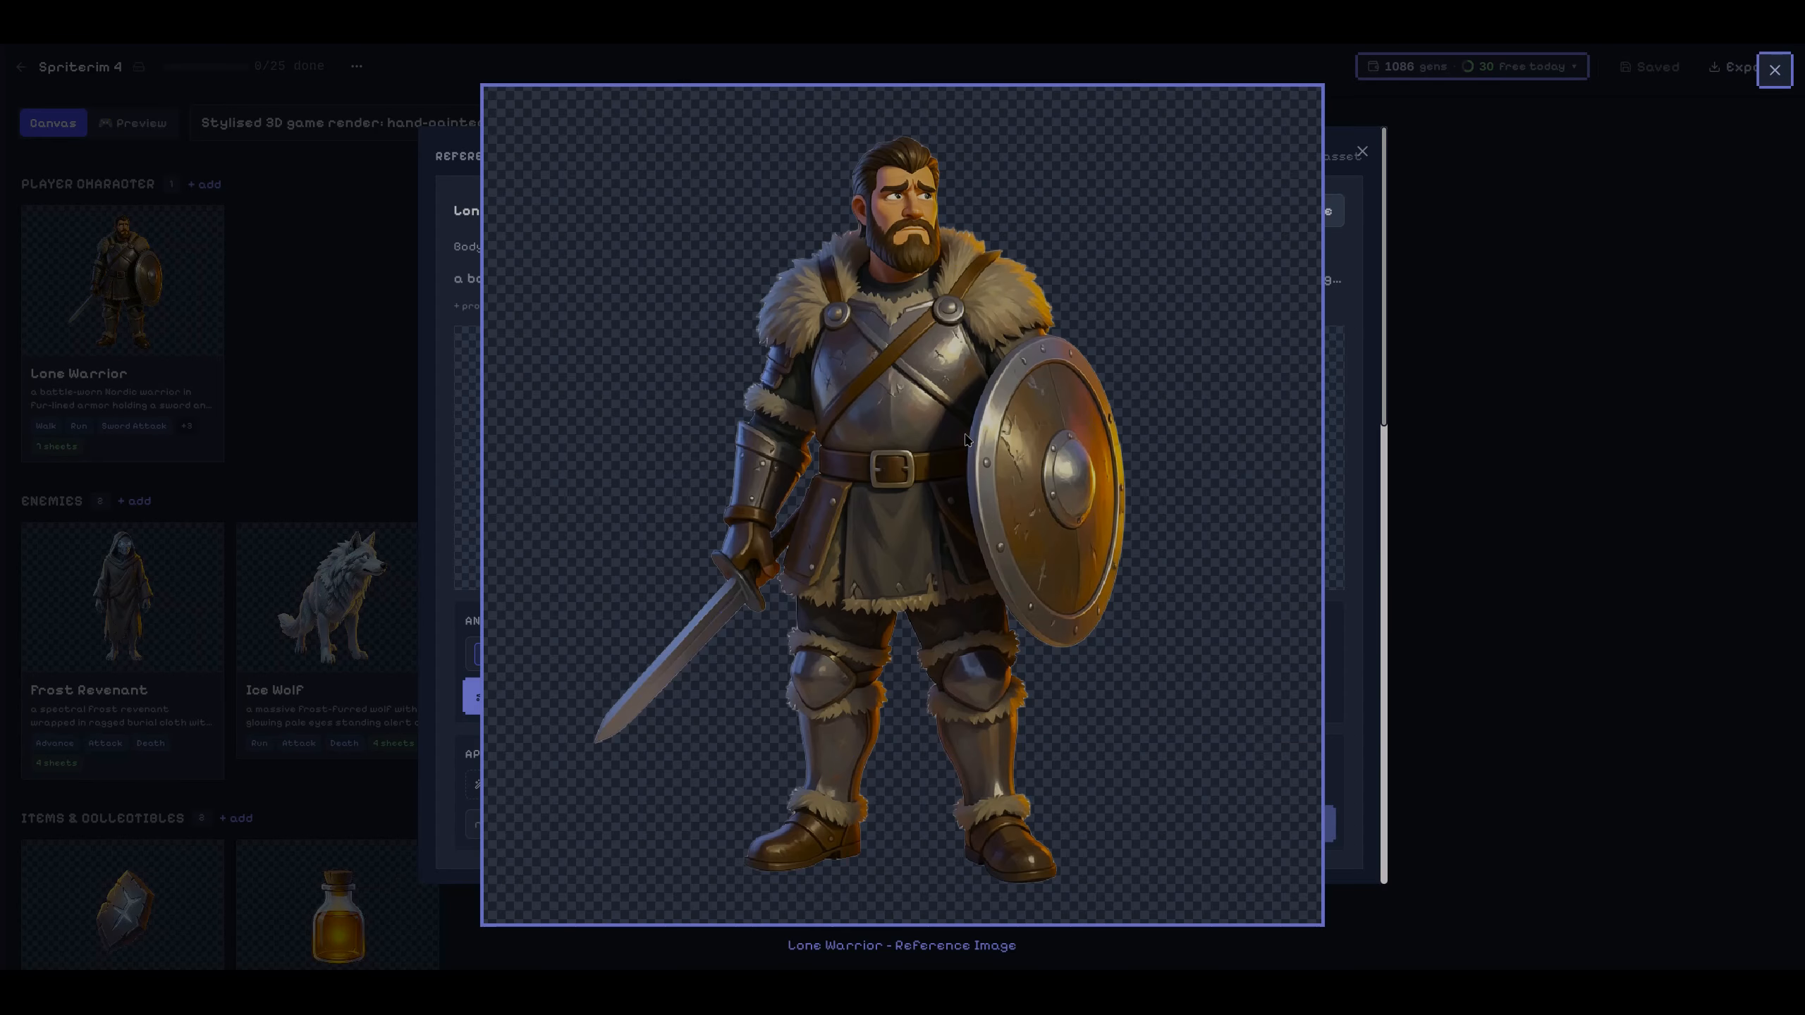
{"action": "left_click", "coordinate": [380, 412]}
{"action": "left_click", "coordinate": [381, 606]}
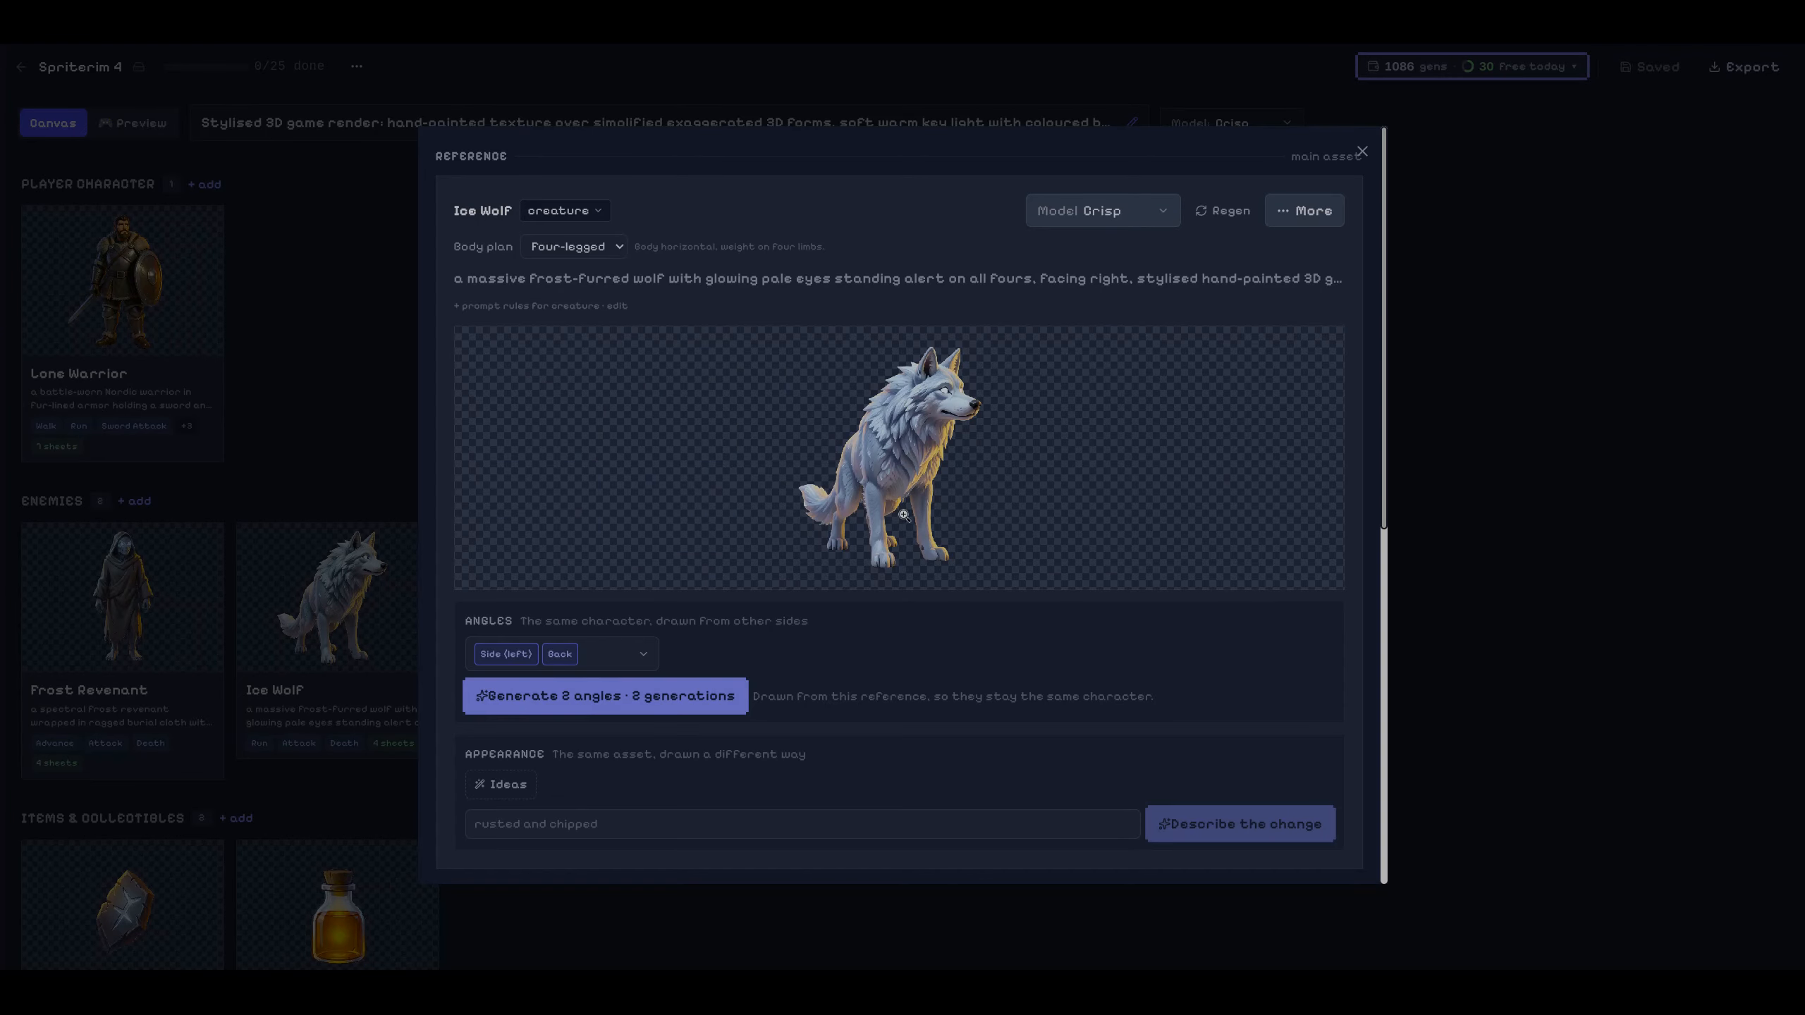
{"action": "left_click", "coordinate": [903, 515]}
{"action": "left_click", "coordinate": [1410, 536]}
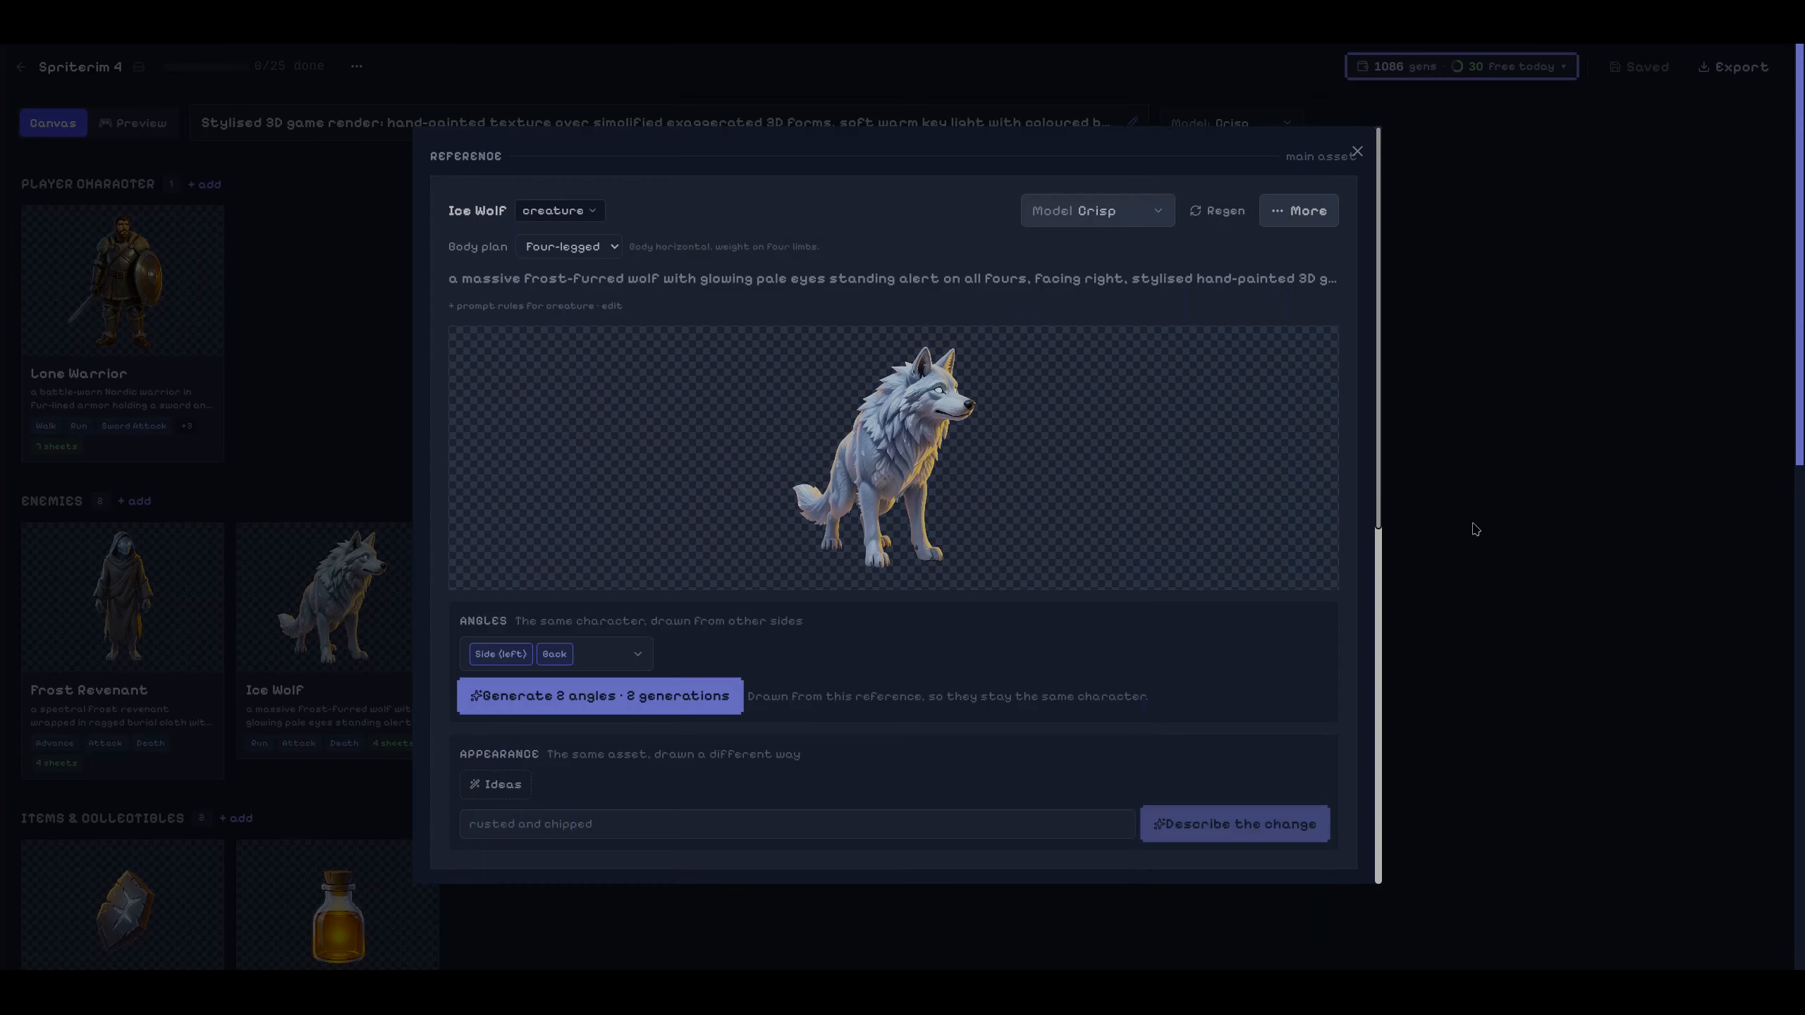
{"action": "left_click", "coordinate": [1471, 526]}
{"action": "scroll", "coordinate": [792, 584], "scroll_direction": "down", "scroll_amount": 5}
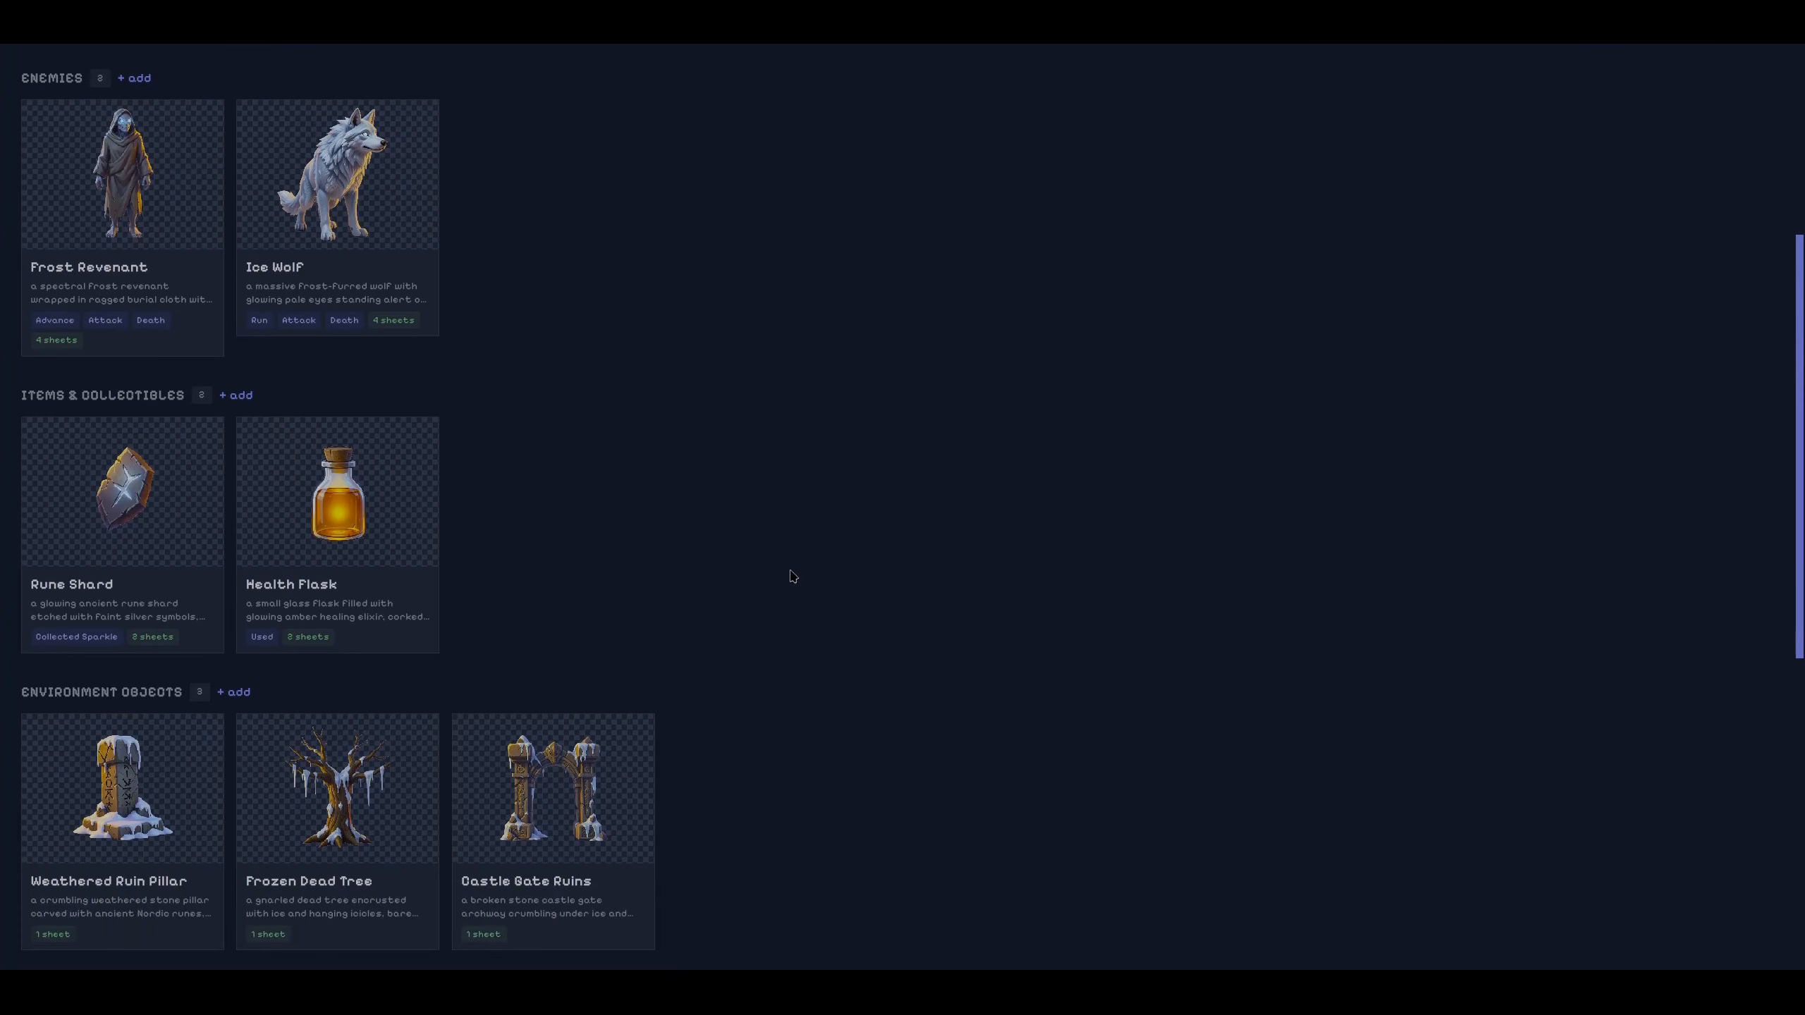
{"action": "scroll", "coordinate": [803, 777], "scroll_direction": "up", "scroll_amount": 5}
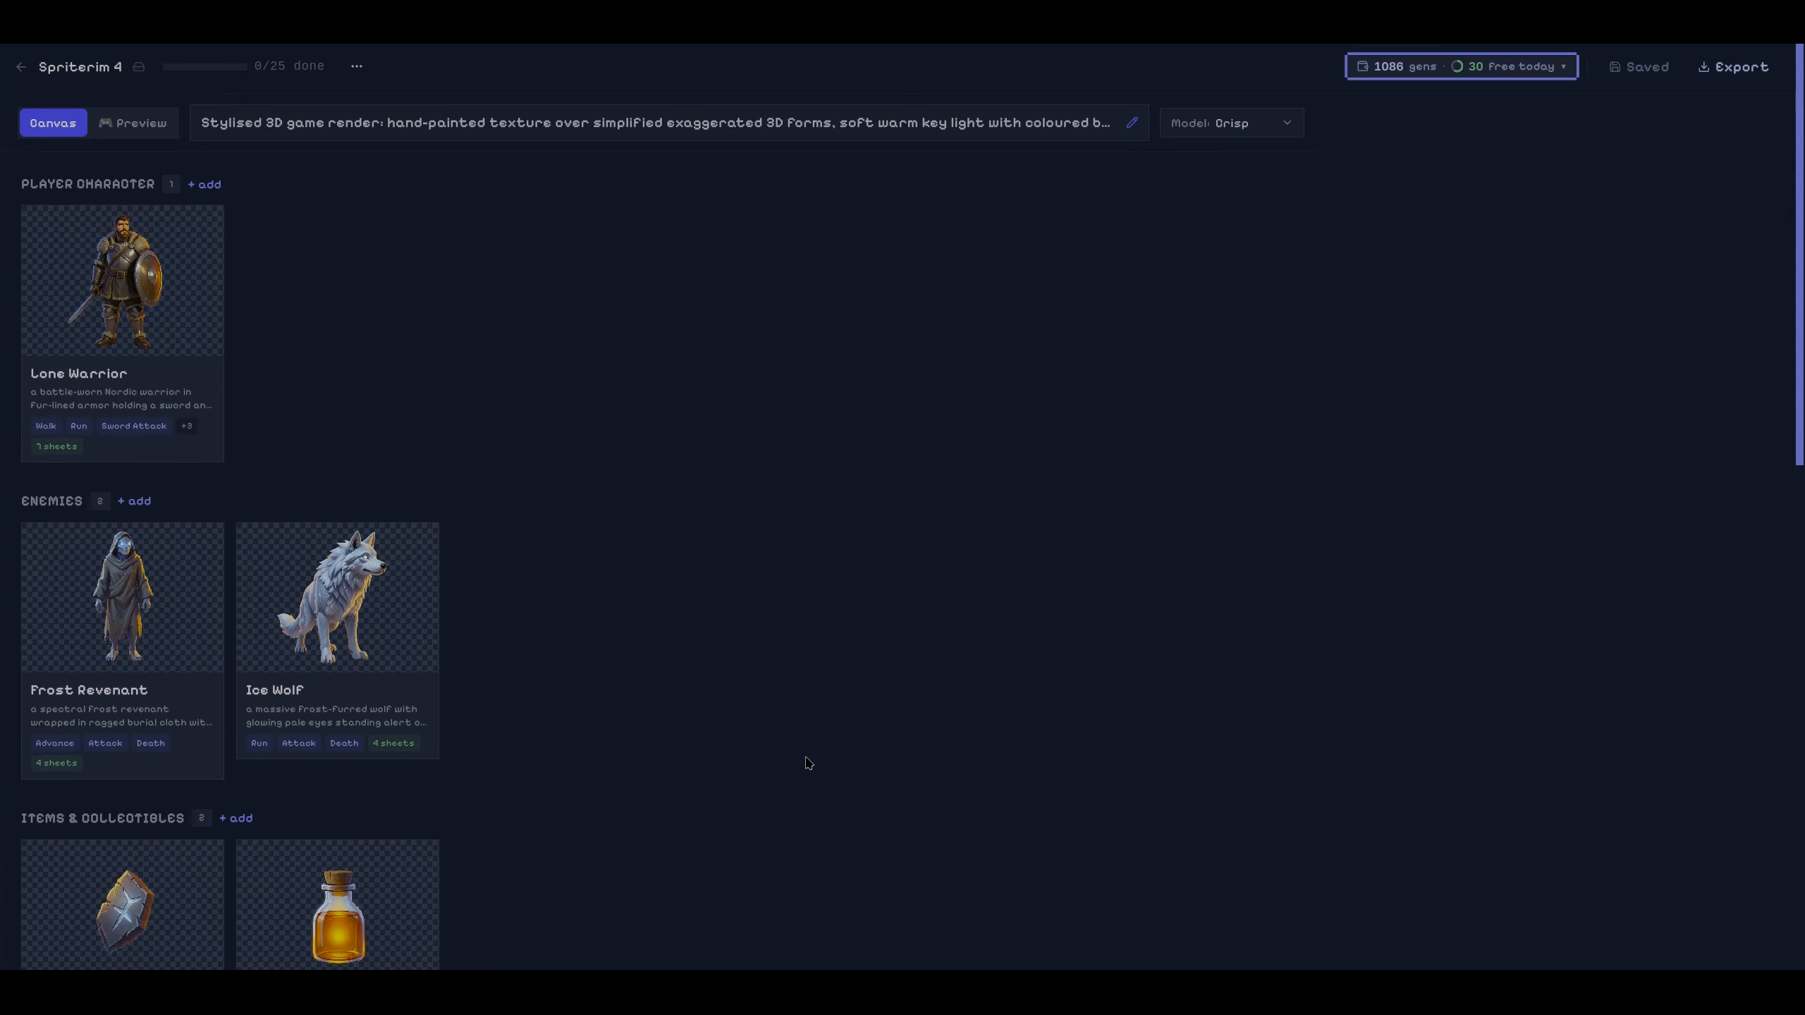
Switch to the Fallout 2.5d project and review its global style words and camera perspective, leaving them as they are.
{"action": "left_click", "coordinate": [23, 74]}
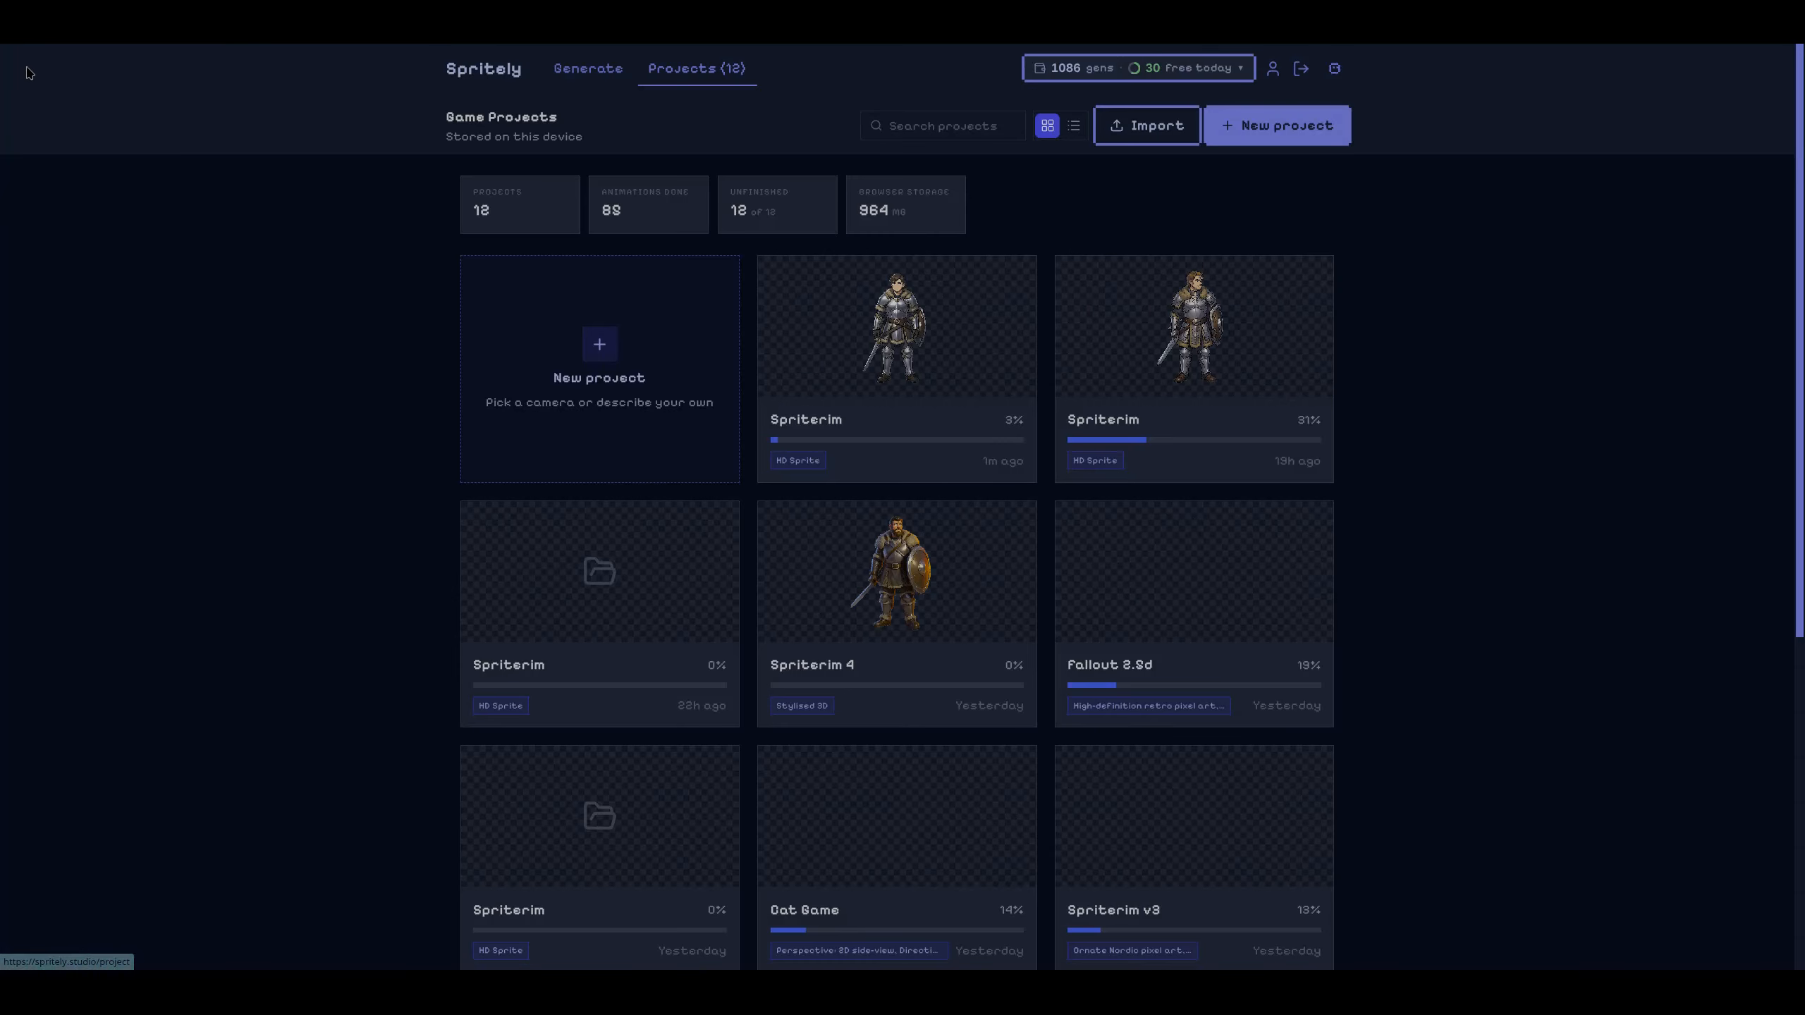
{"action": "left_click", "coordinate": [1217, 573]}
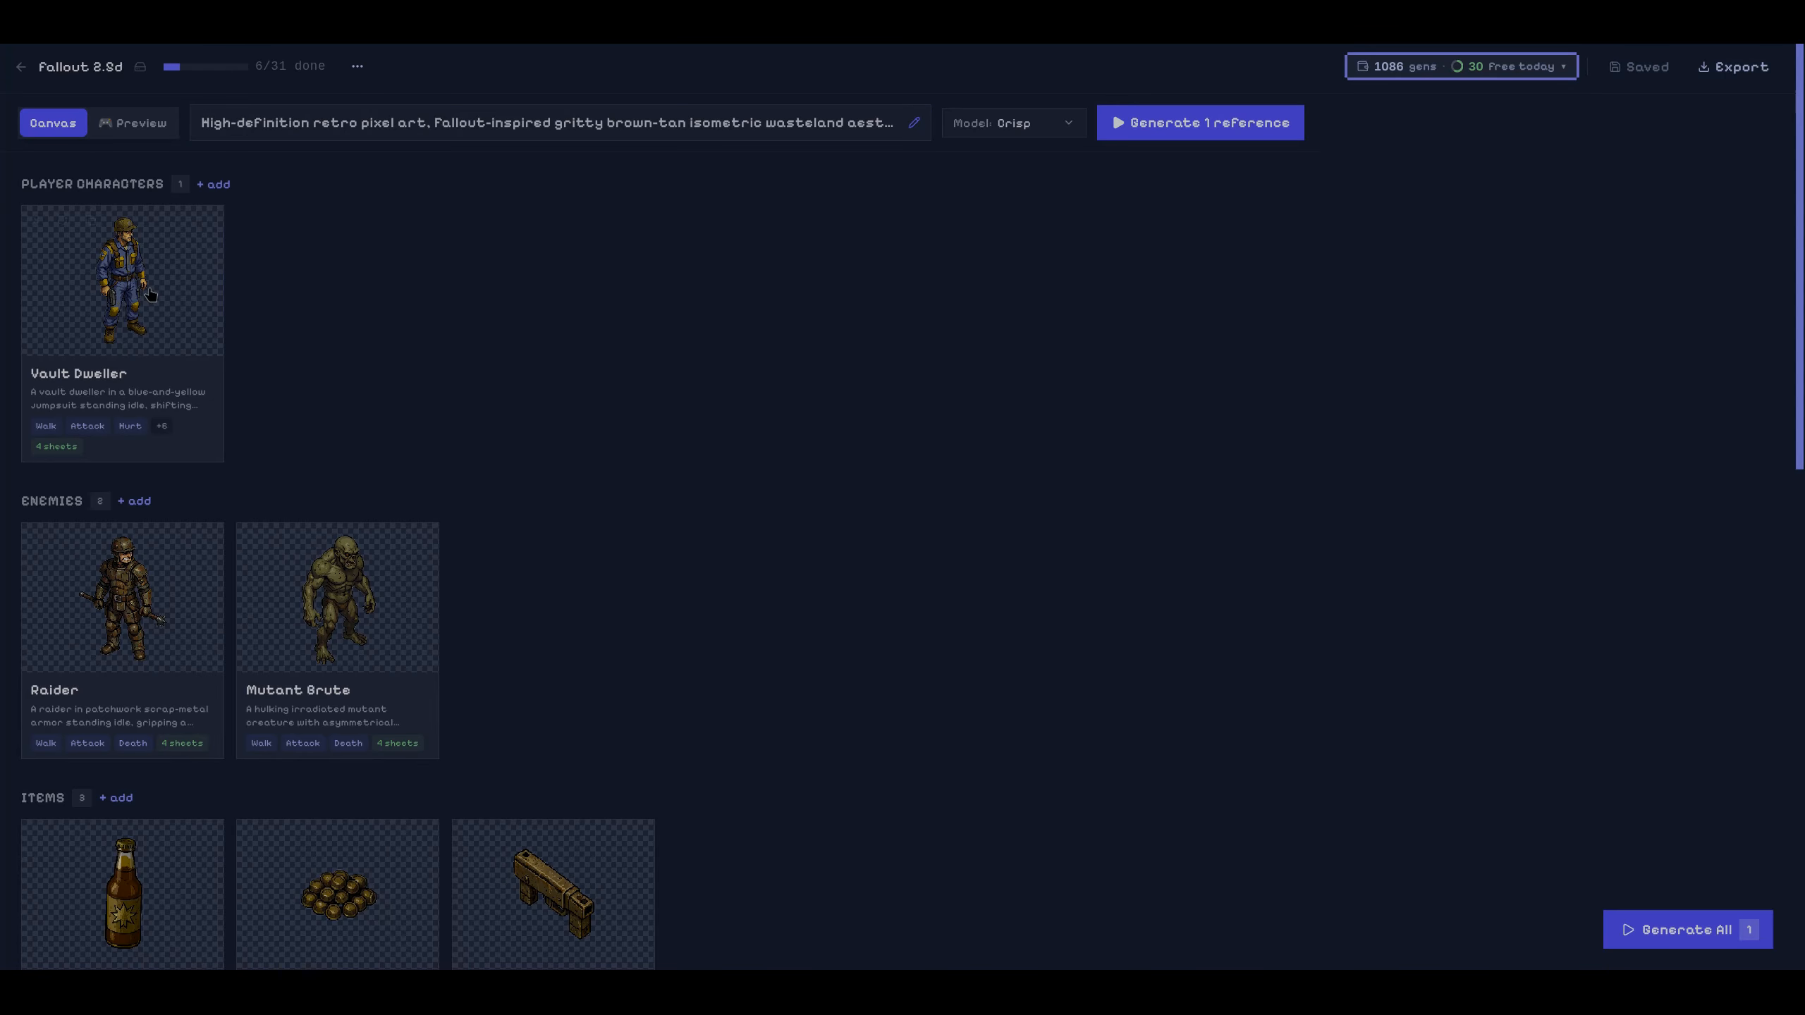
{"action": "mouse_move", "coordinate": [150, 294]}
{"action": "left_click", "coordinate": [213, 122]}
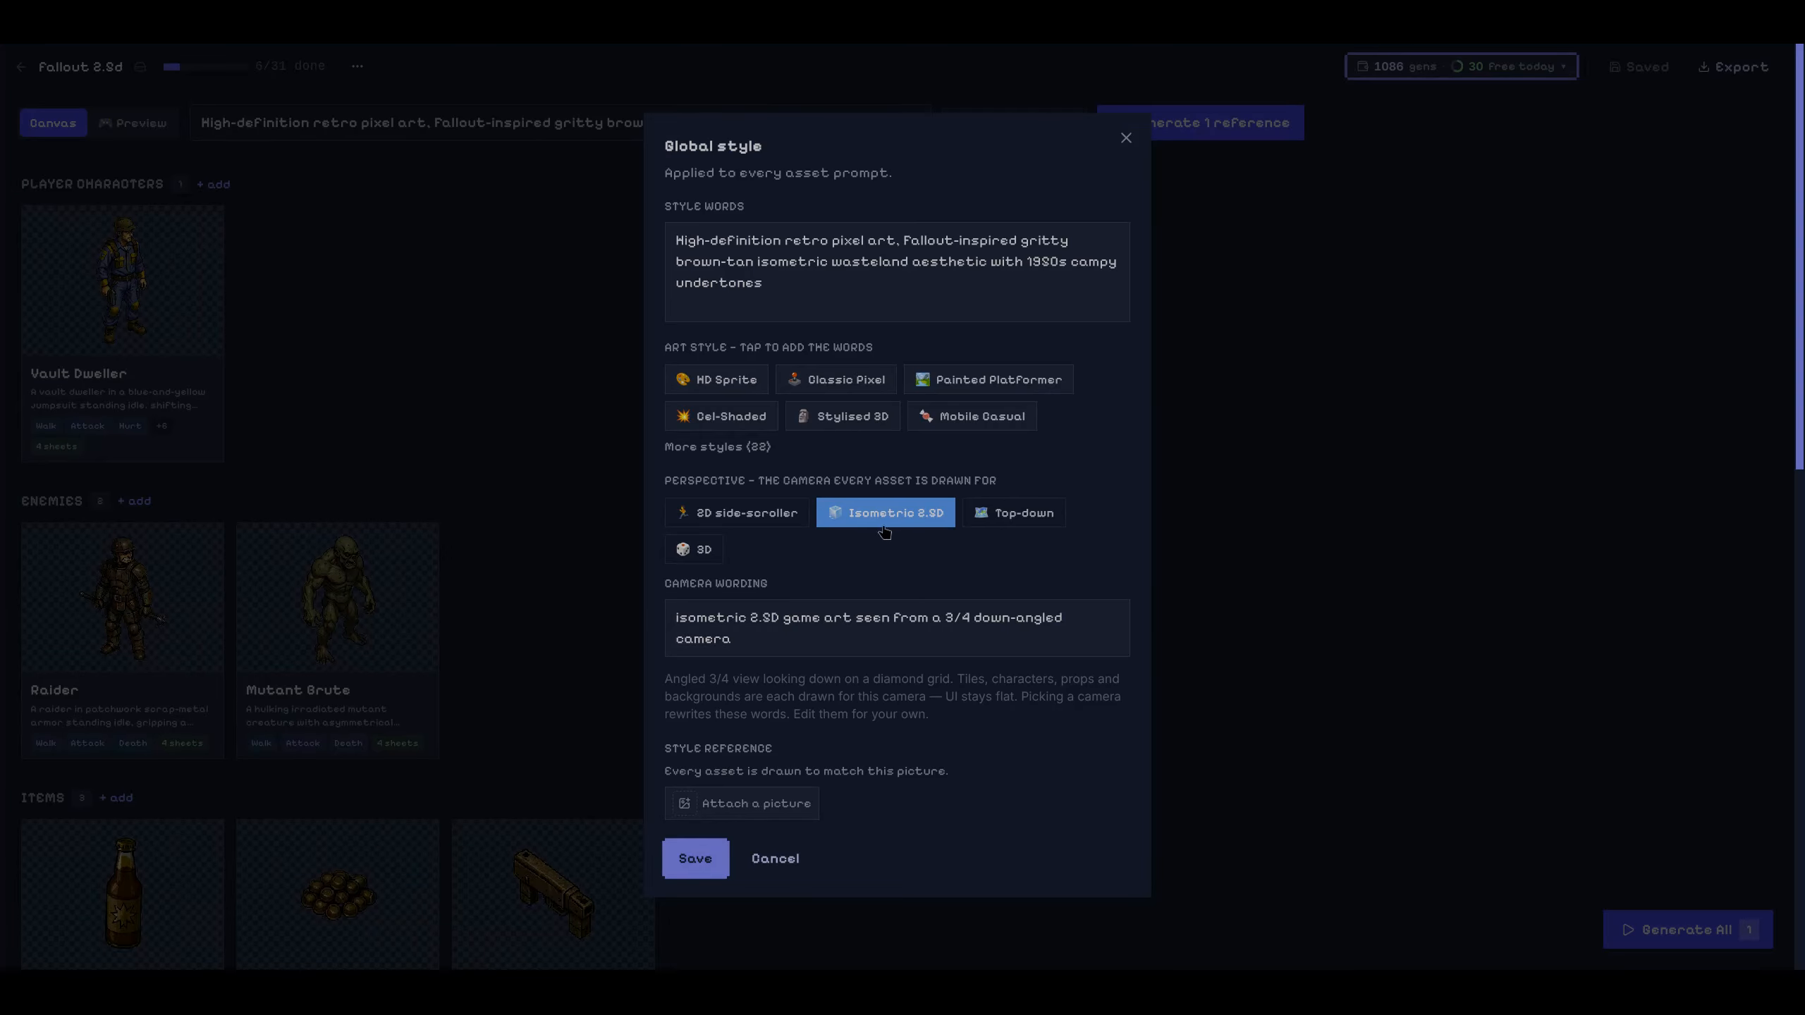
{"action": "left_click", "coordinate": [435, 324]}
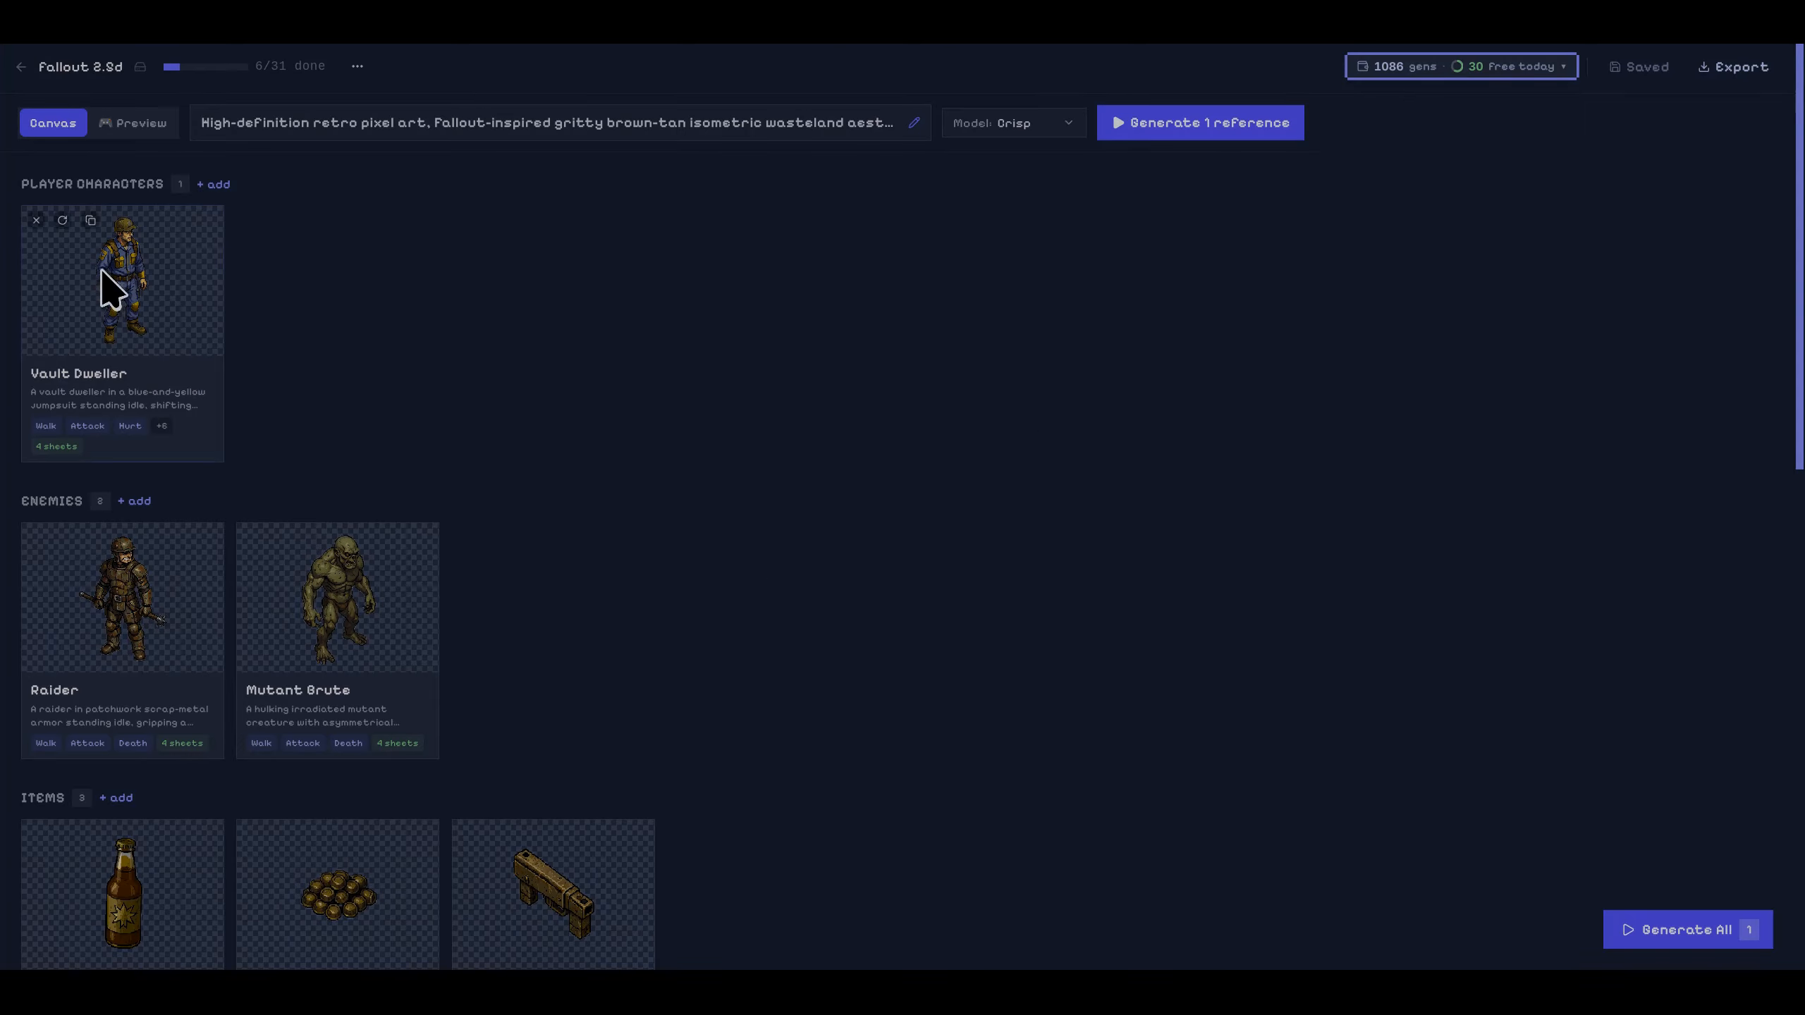
Open the Vault Dweller character and look through its animations to the Walk animation.
{"action": "left_click", "coordinate": [170, 297]}
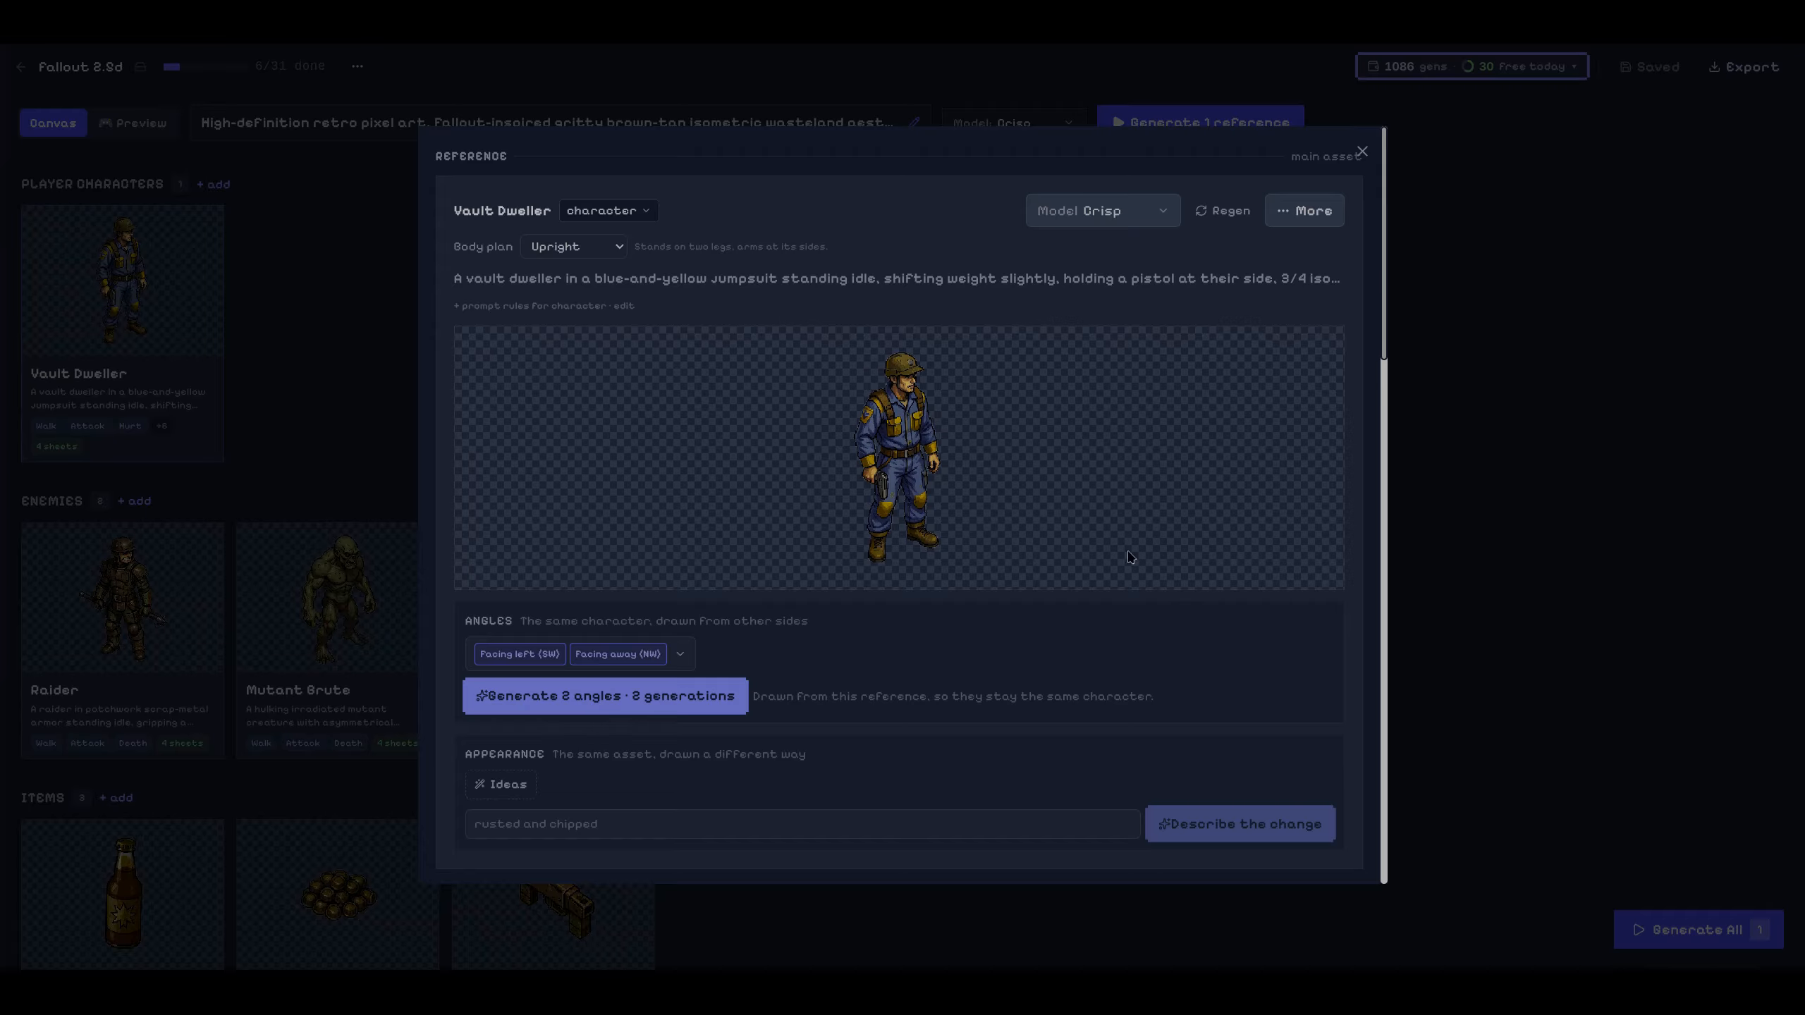
{"action": "scroll", "coordinate": [1163, 645], "scroll_direction": "down", "scroll_amount": 10}
{"action": "scroll", "coordinate": [1162, 645], "scroll_direction": "up", "scroll_amount": 5}
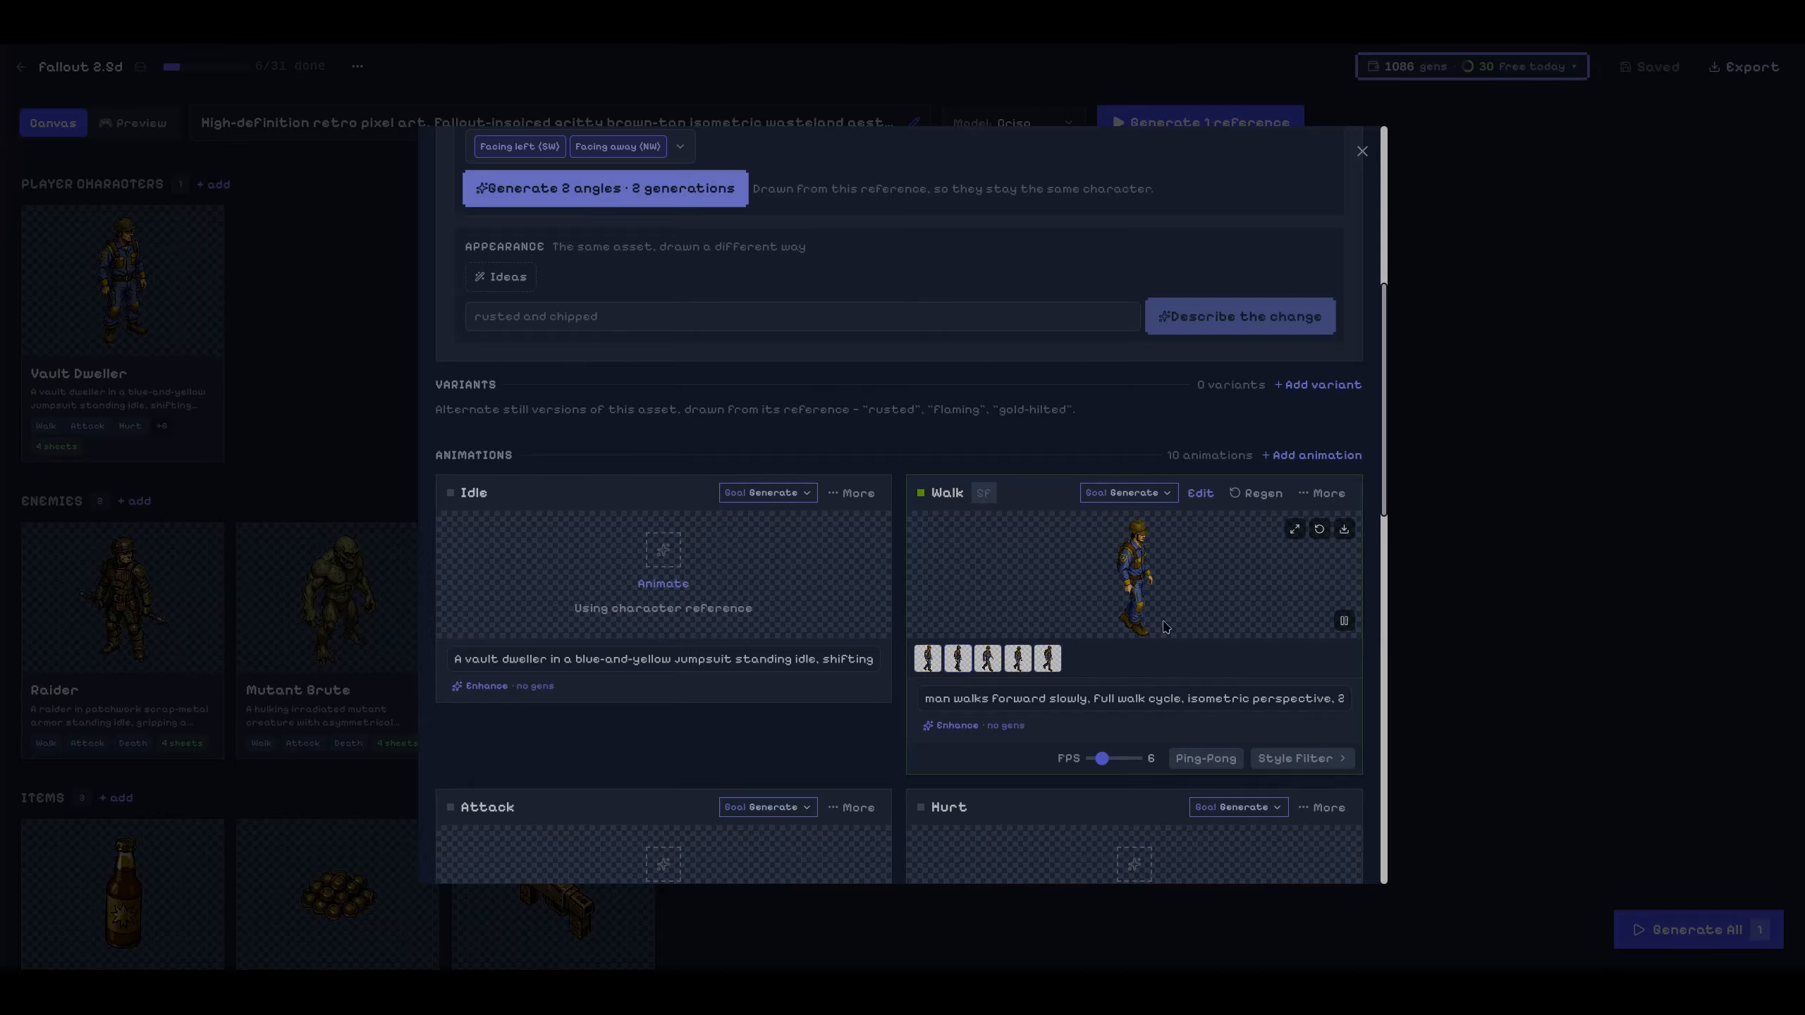
Close the Vault Dweller details and look through the project's items, environment, effects and backgrounds assets.
{"action": "left_click", "coordinate": [1559, 569]}
{"action": "scroll", "coordinate": [923, 679], "scroll_direction": "down", "scroll_amount": 10}
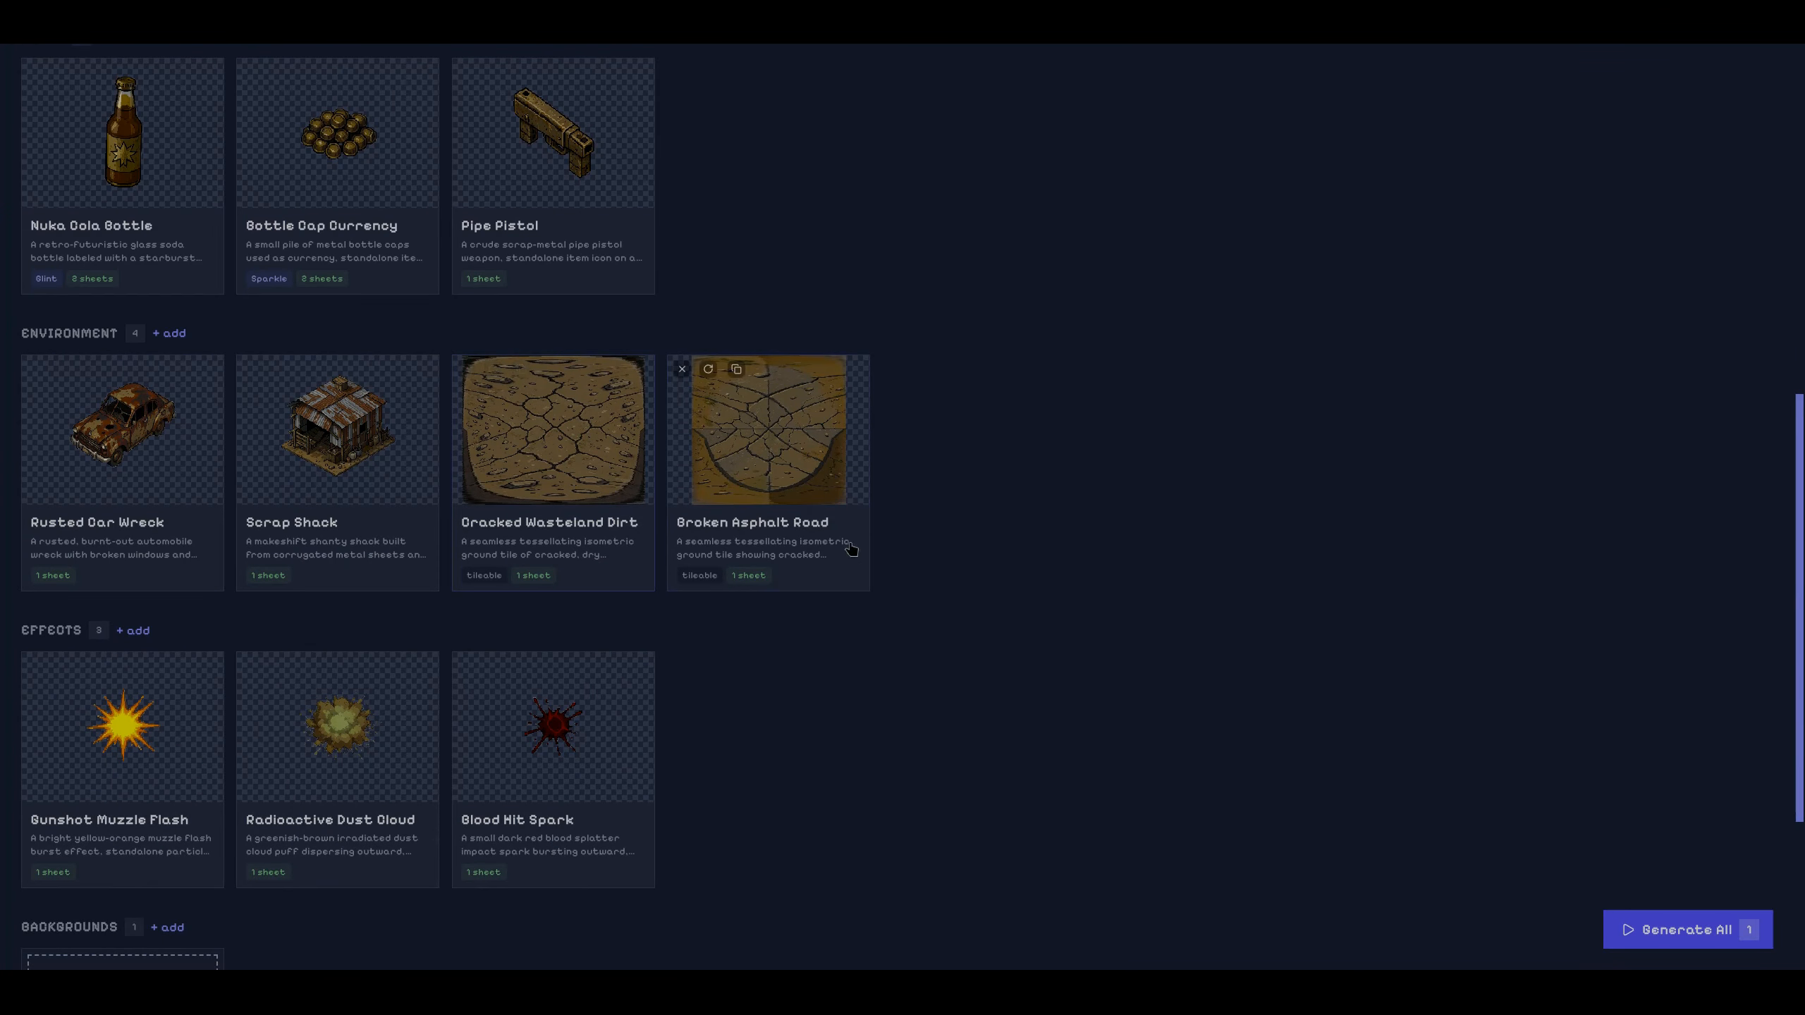
{"action": "scroll", "coordinate": [853, 669], "scroll_direction": "down", "scroll_amount": 5}
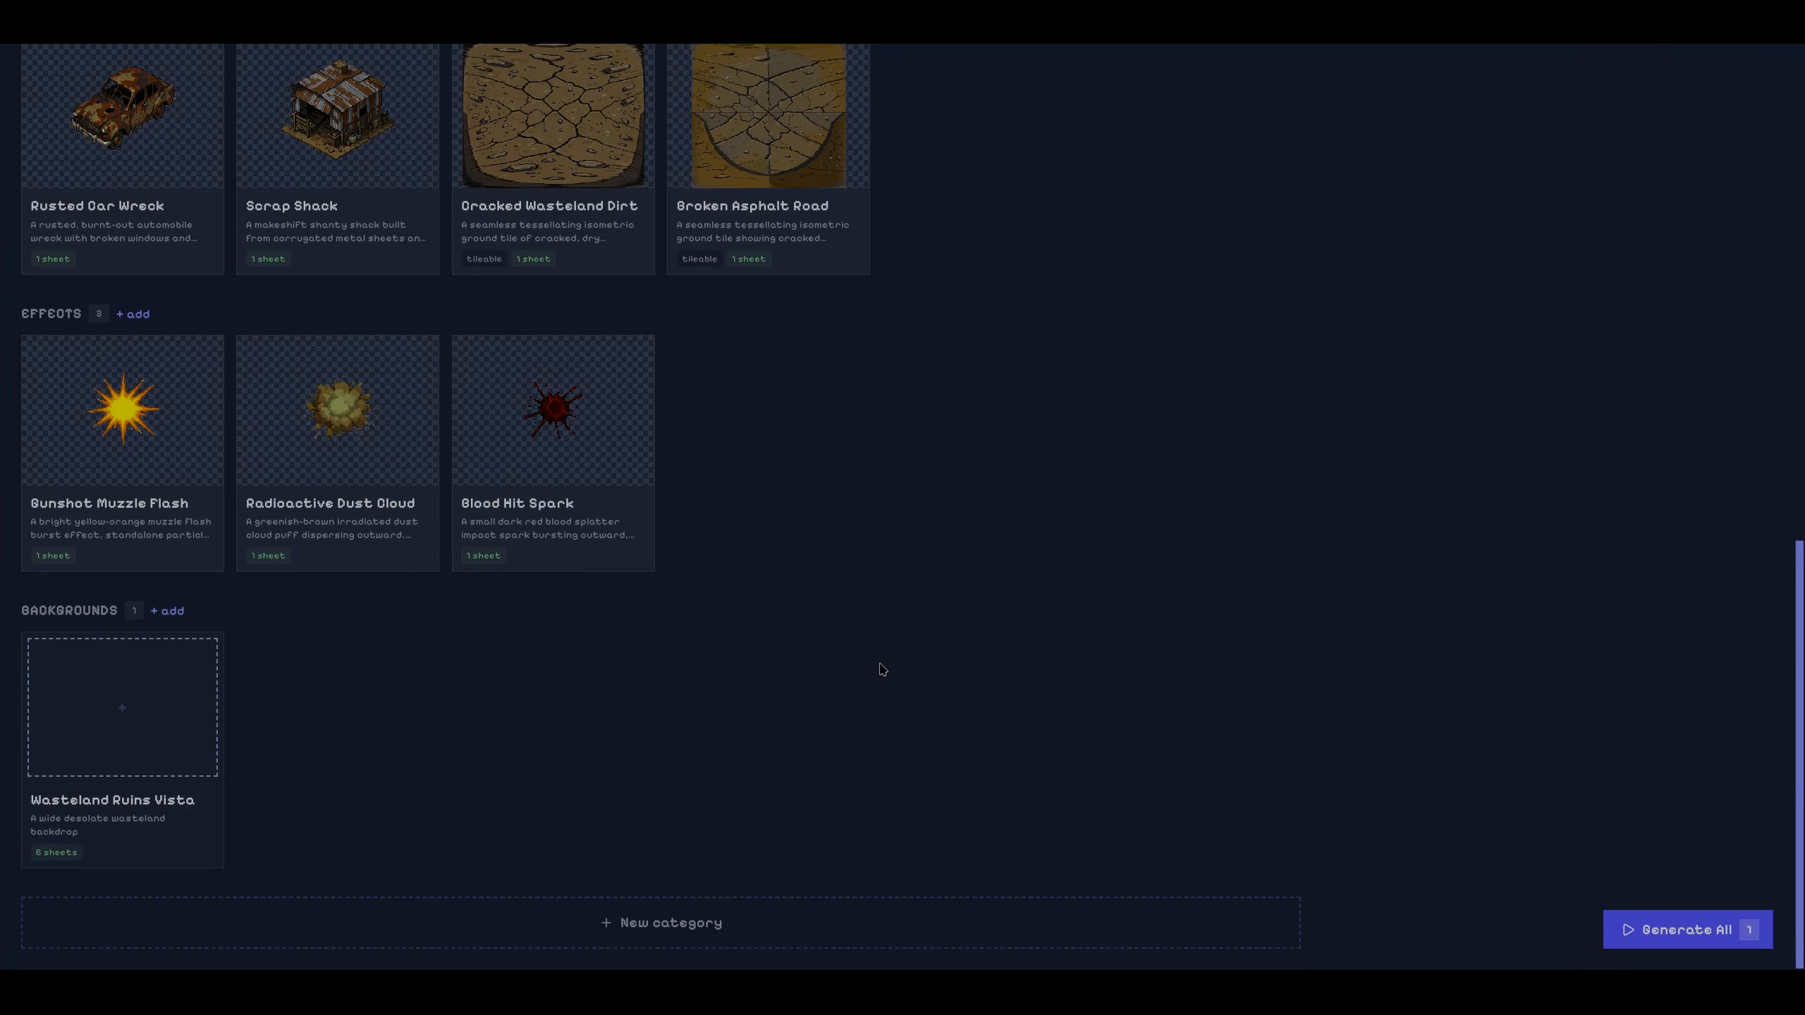
{"action": "scroll", "coordinate": [883, 670], "scroll_direction": "up", "scroll_amount": 15}
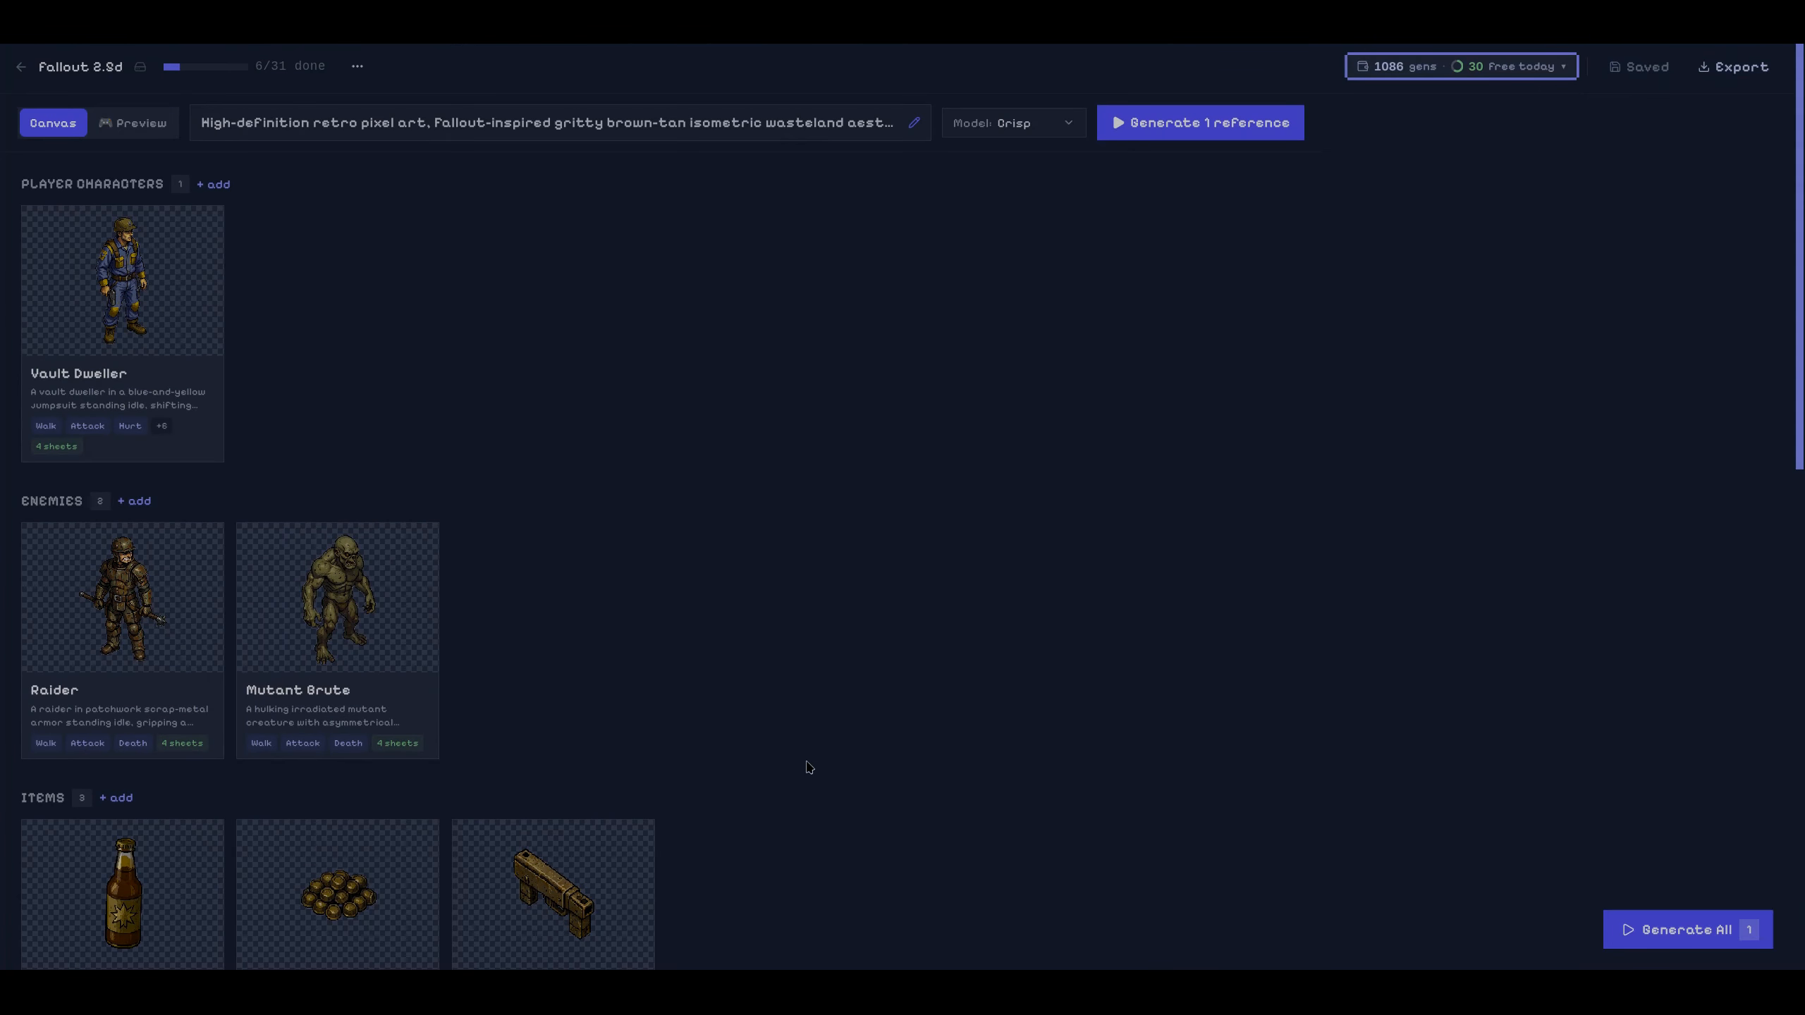
Open the isometric scene preview, move the Rusted Car Wreck closer to the Raider and Scrap Shack, and deselect it.
{"action": "left_click", "coordinate": [130, 124]}
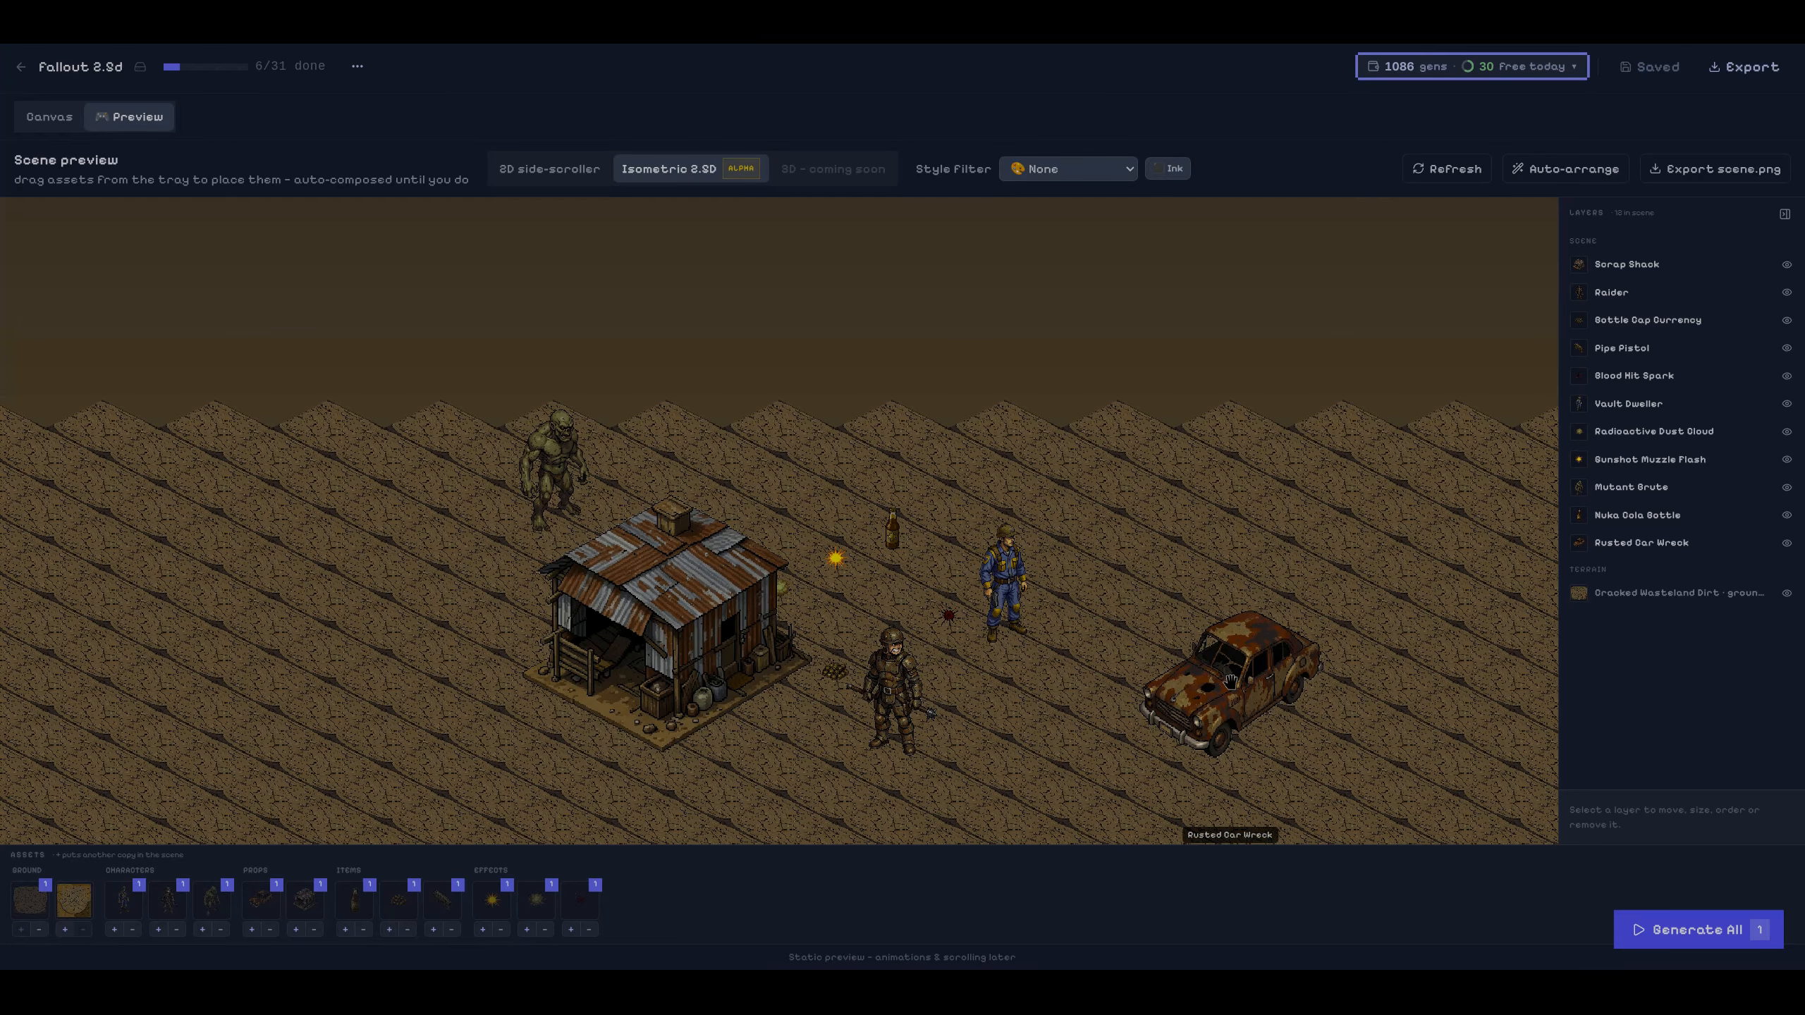
{"action": "left_click_drag", "start_coordinate": [1230, 681], "coordinate": [1153, 684]}
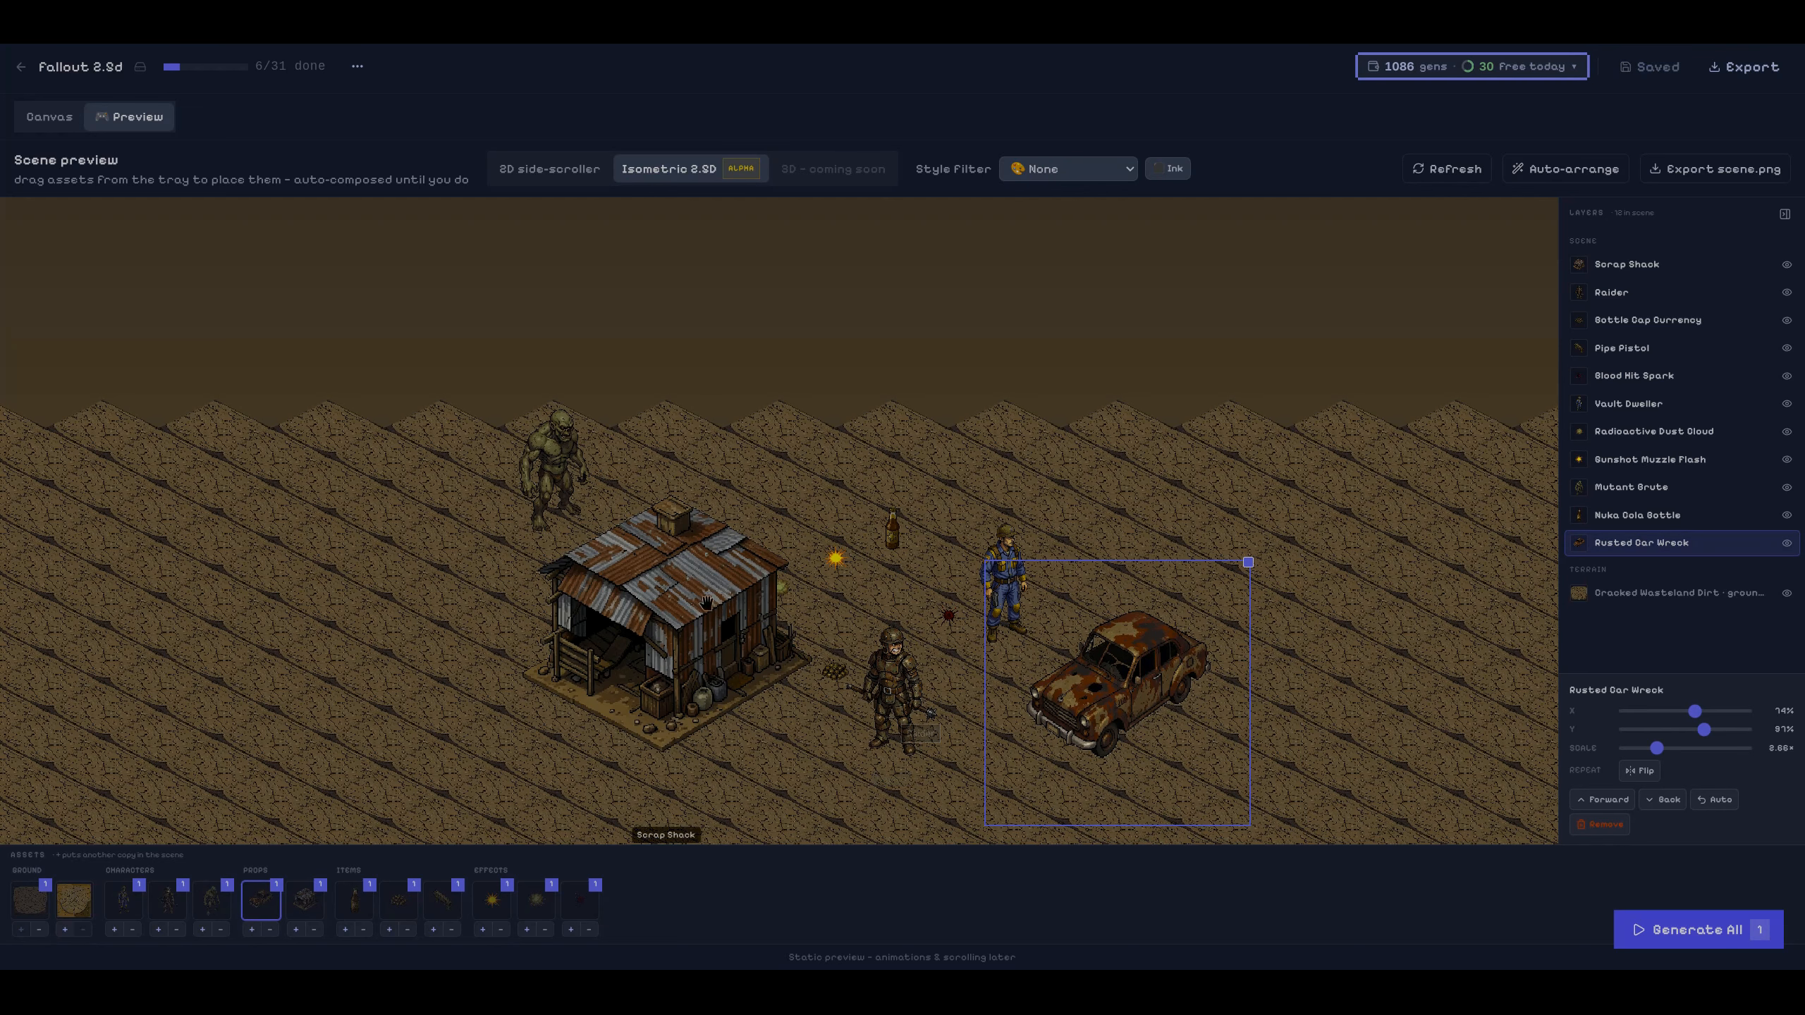
{"action": "left_click", "coordinate": [879, 294]}
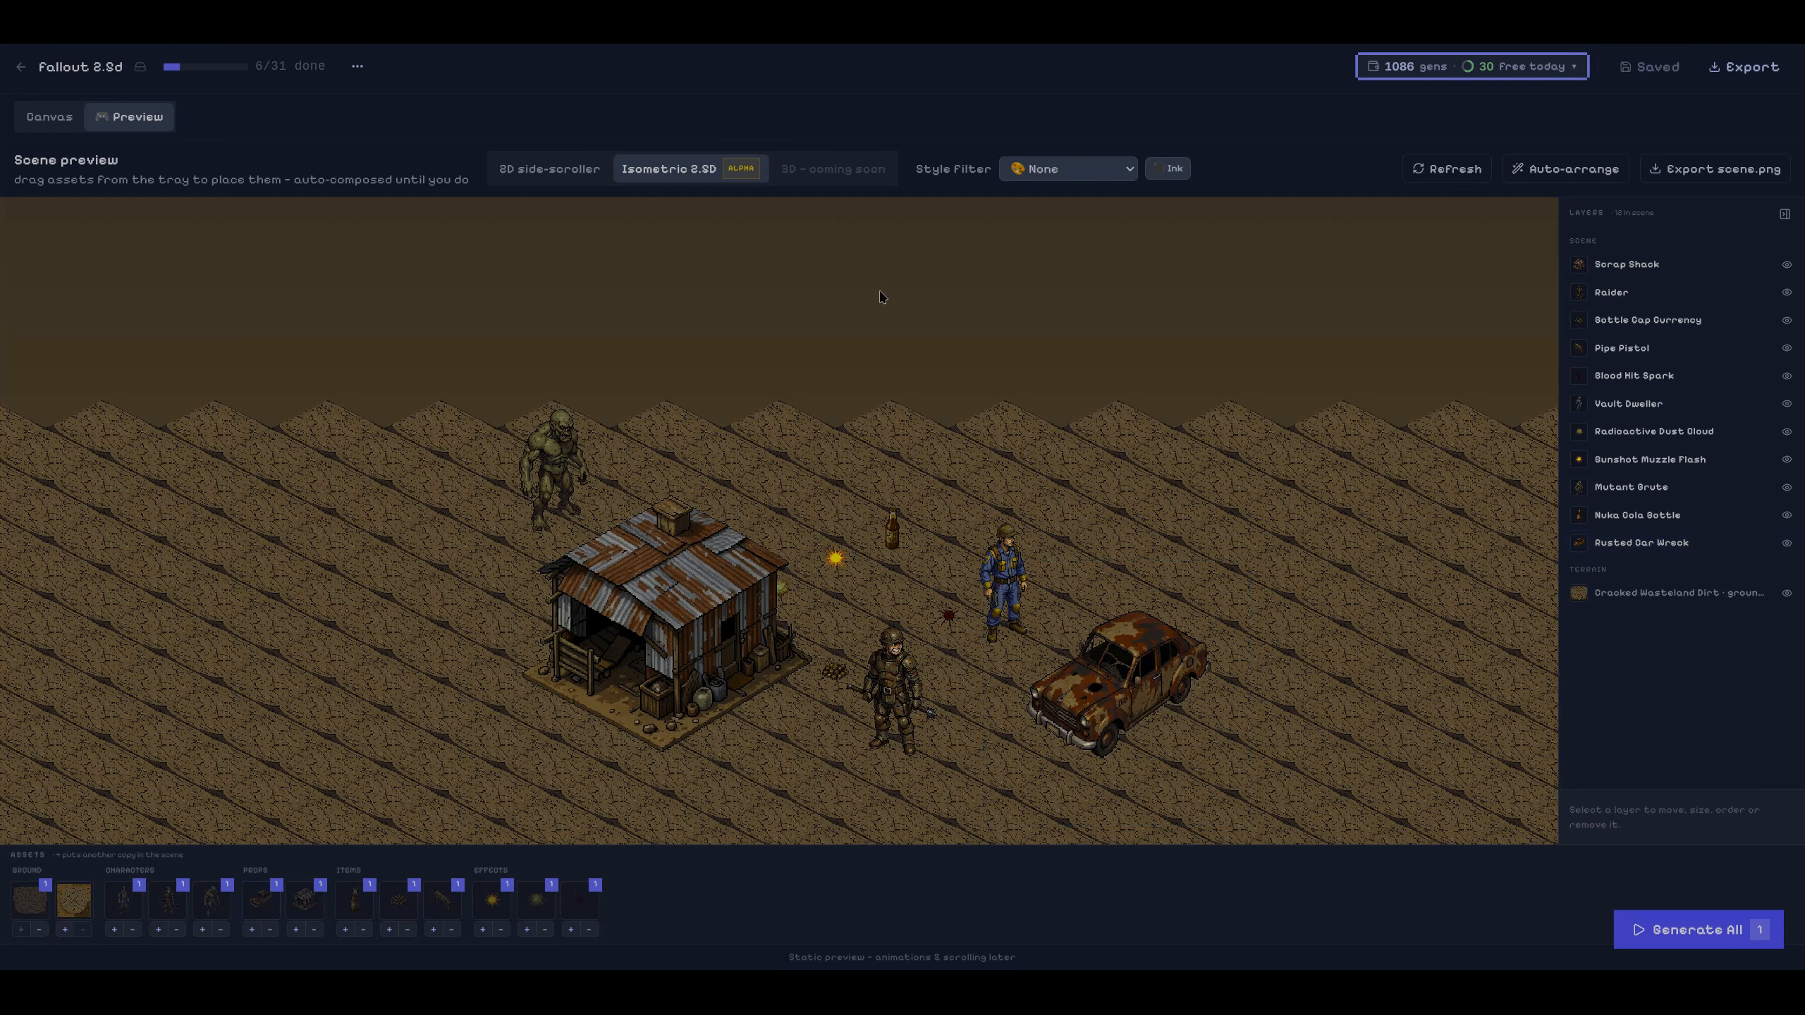